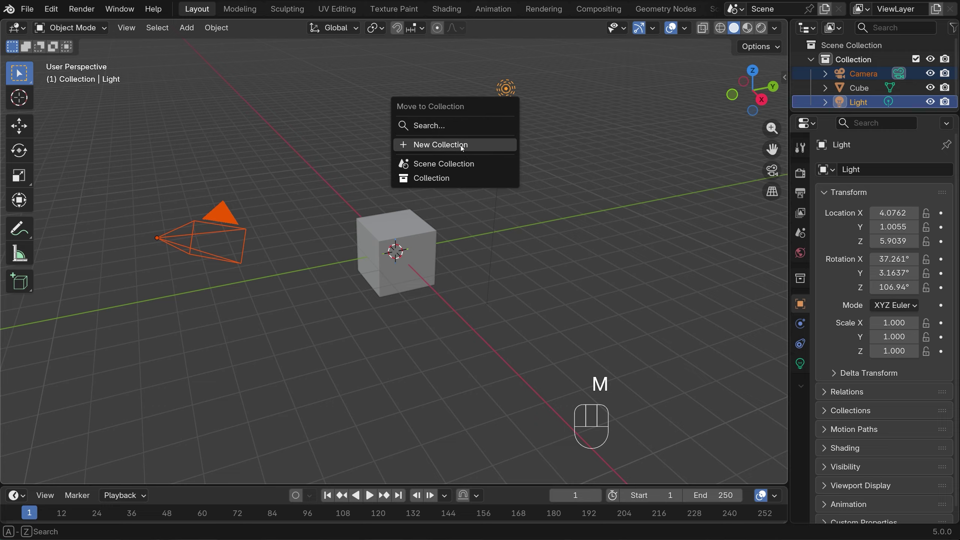
# - Move the camera and light into a new collection named "cam and light" and hide that collection in the viewport
pyautogui.click(461, 146)
pyautogui.write('cam and lih')
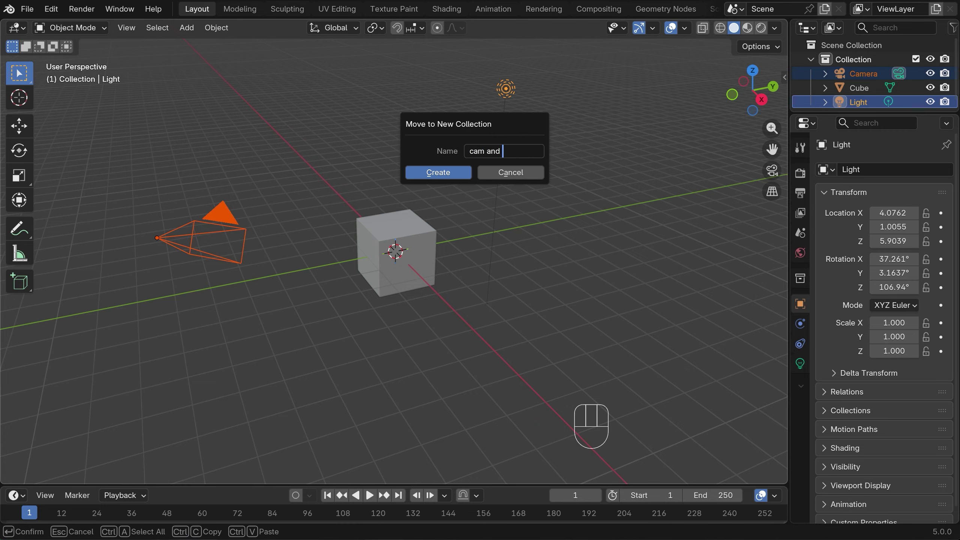
pyautogui.press('BackSpace')
pyautogui.write('ght')
pyautogui.press('Return')
pyautogui.press('Return')
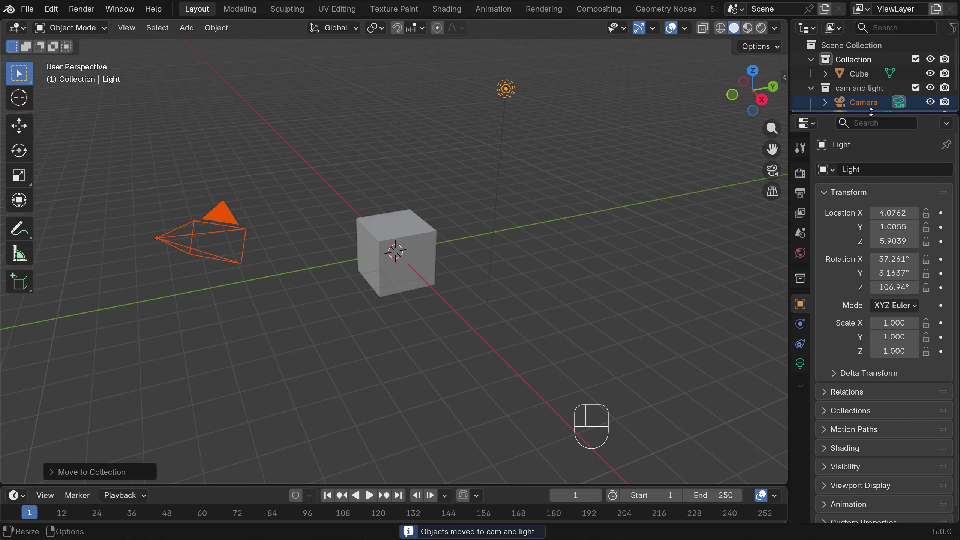
pyautogui.moveTo(871, 113); pyautogui.dragTo(870, 206)
pyautogui.click(929, 88)
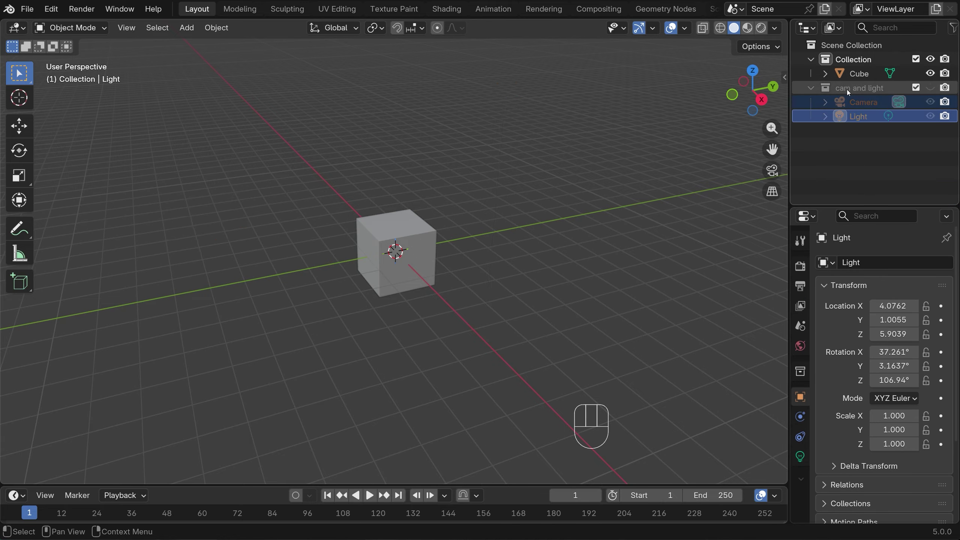
# - Delete the default cube from the scene
pyautogui.click(414, 241)
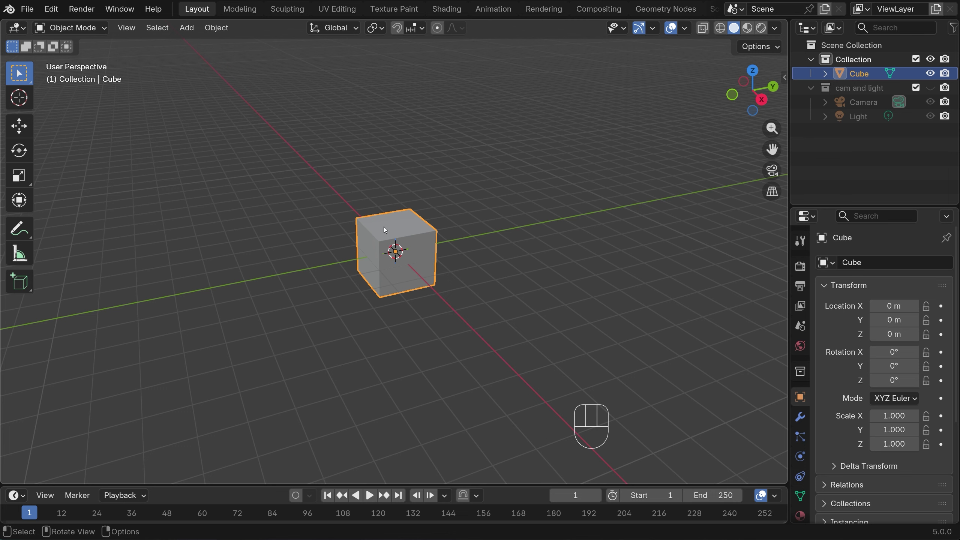
pyautogui.press('x')
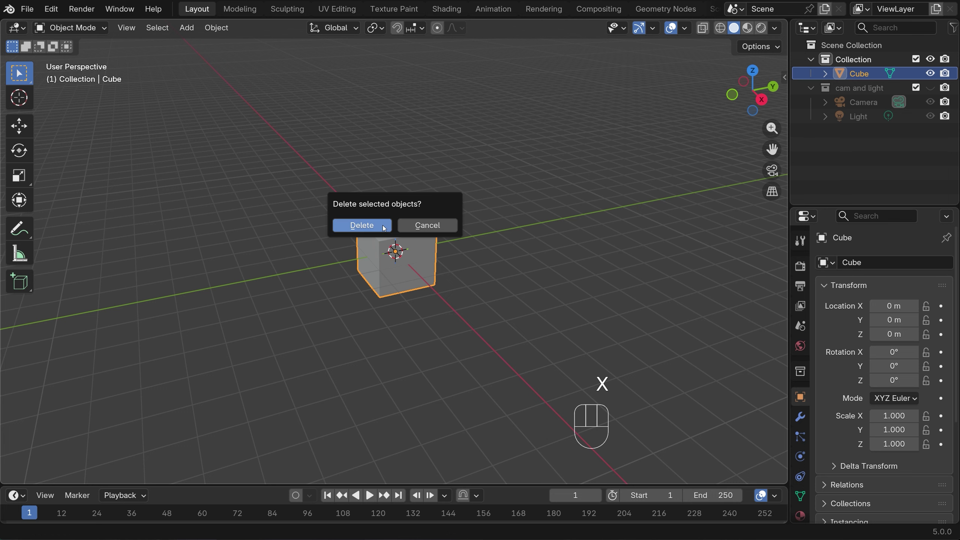
pyautogui.click(361, 226)
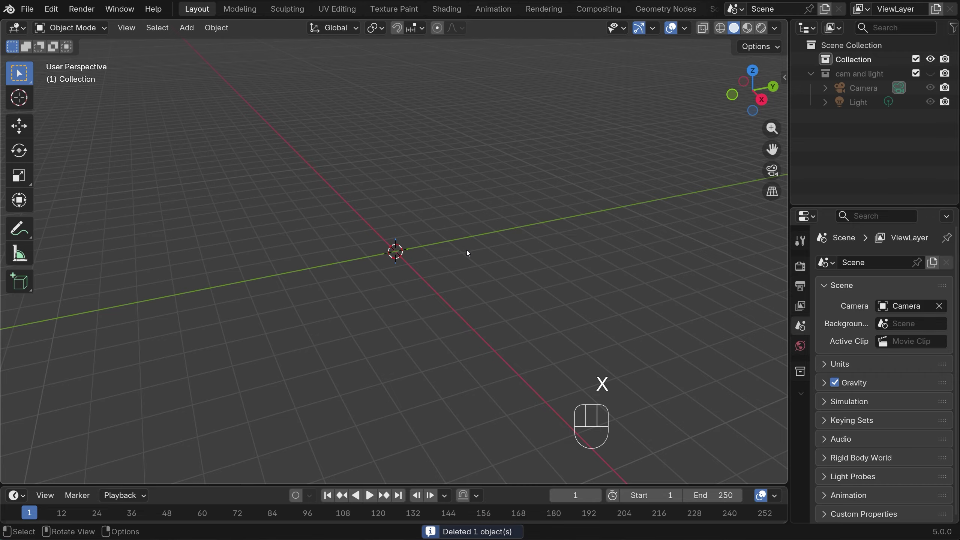
# - Add a plane mesh at the origin with the scene shown in front orthographic view
pyautogui.press('KP_1')
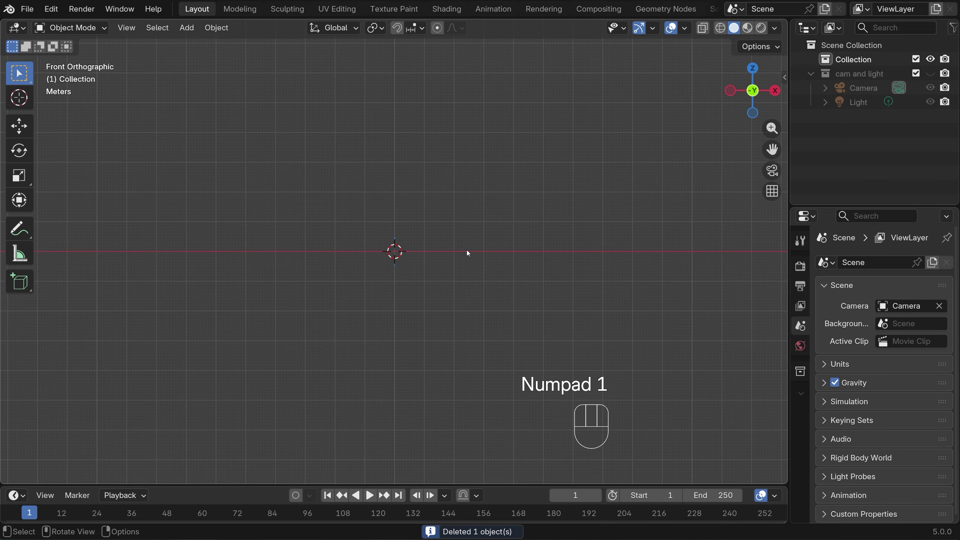
pyautogui.hotkey('shift', 'a')
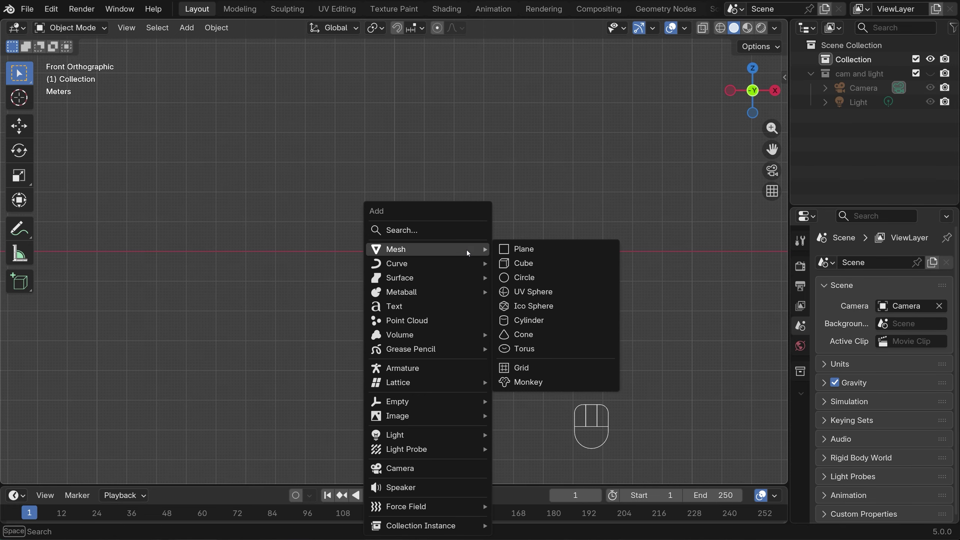
pyautogui.click(527, 249)
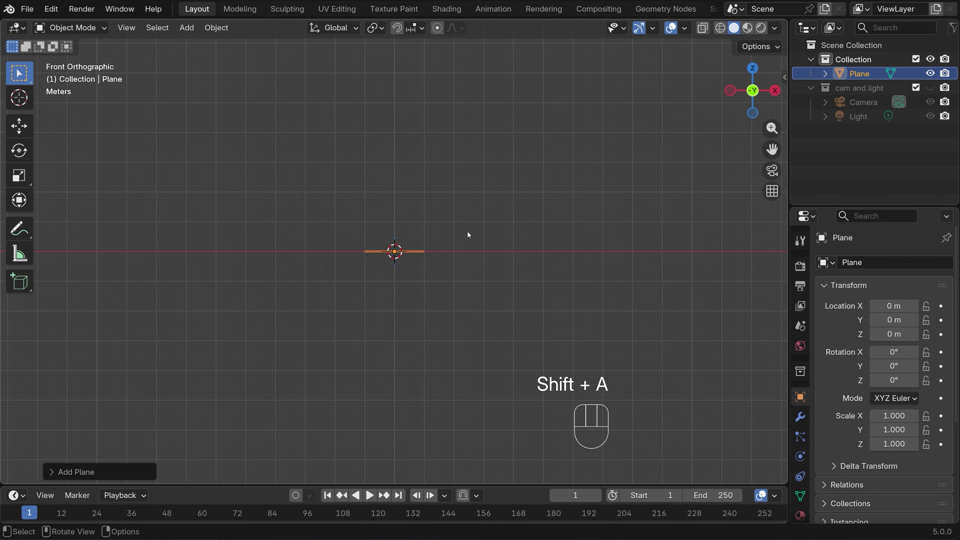
# - Merge all vertices of the plane into a single vertex at its centre in Edit Mode
pyautogui.press('Tab')
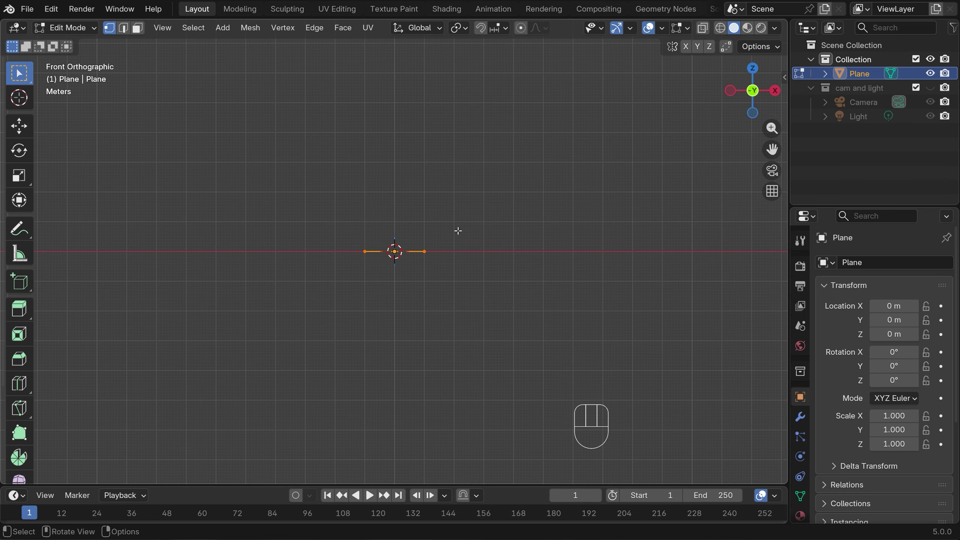
pyautogui.press('1')
pyautogui.press('a')
pyautogui.press('m')
pyautogui.click(426, 249)
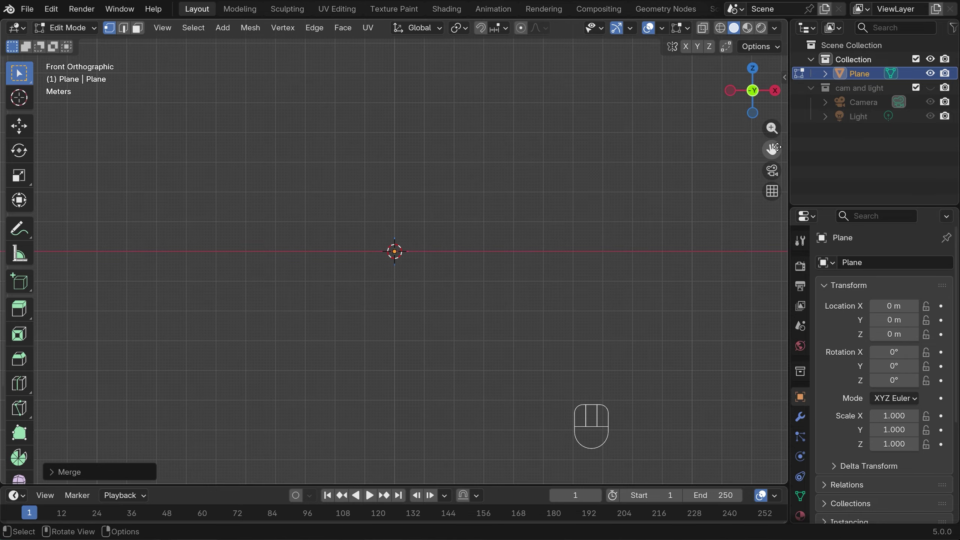
# - Extrude the single vertex about 0.4 m along positive X, then a short distance up along Z to form the base profile
pyautogui.moveTo(772, 150); pyautogui.dragTo(765, 233)
pyautogui.scroll(4, 545, 340)
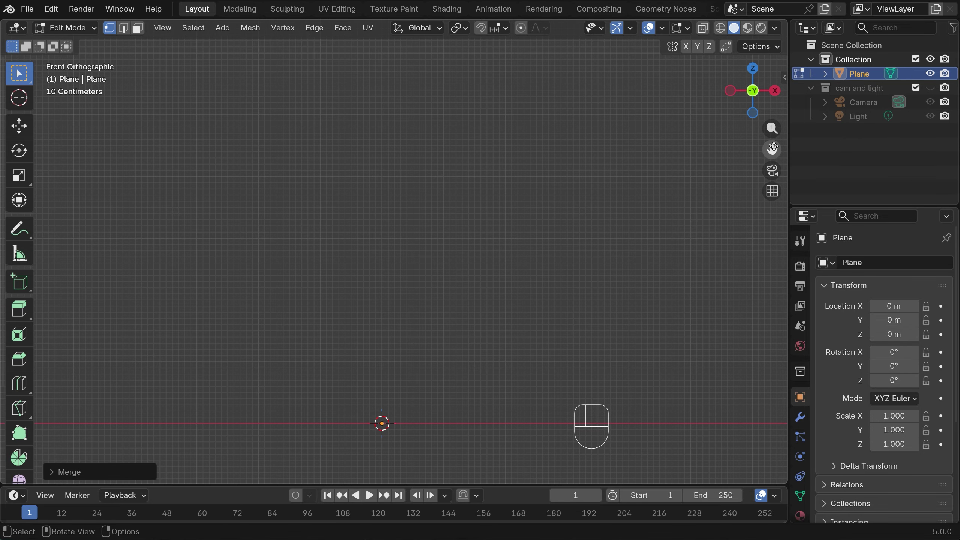
pyautogui.moveTo(771, 150); pyautogui.dragTo(791, 93)
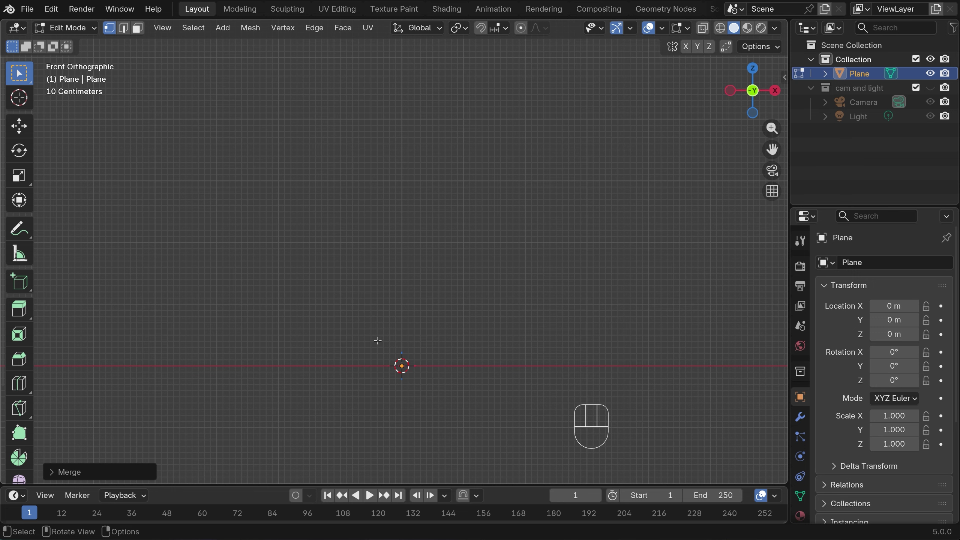
pyautogui.moveTo(377, 342); pyautogui.dragTo(419, 394)
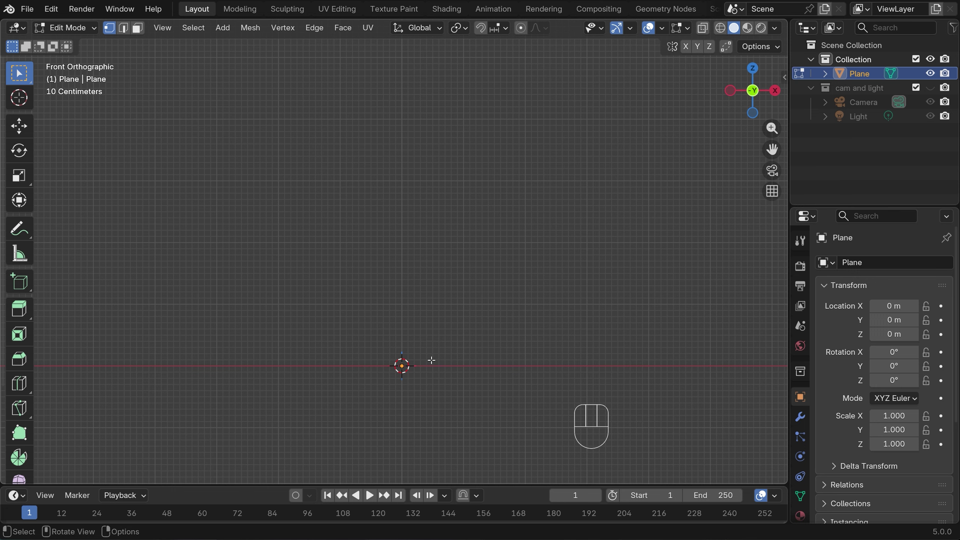
pyautogui.scroll(1, 437, 360)
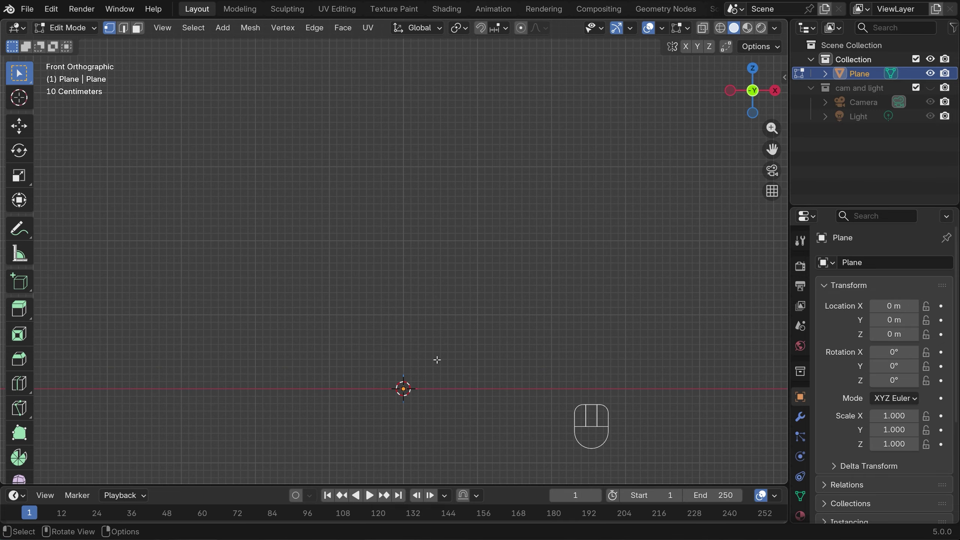
pyautogui.press('e')
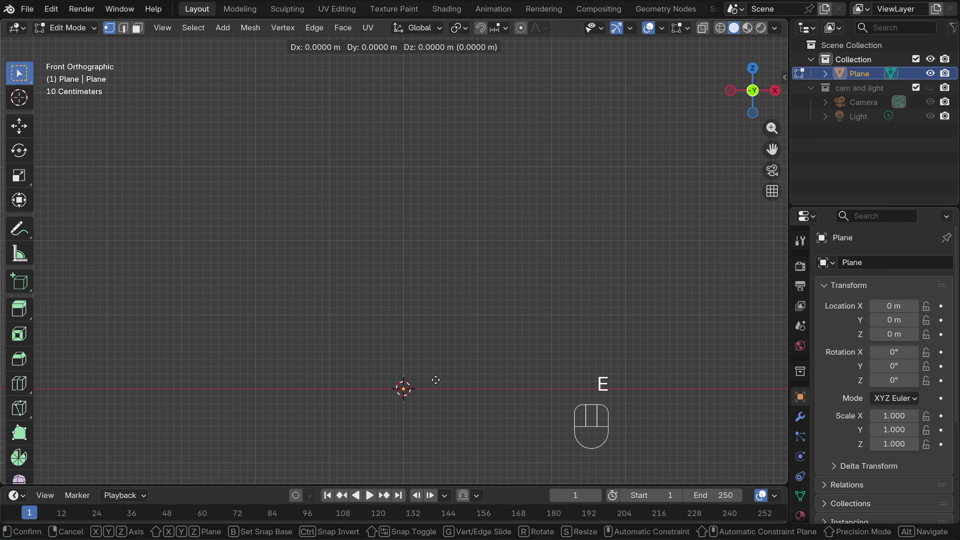
pyautogui.press('x')
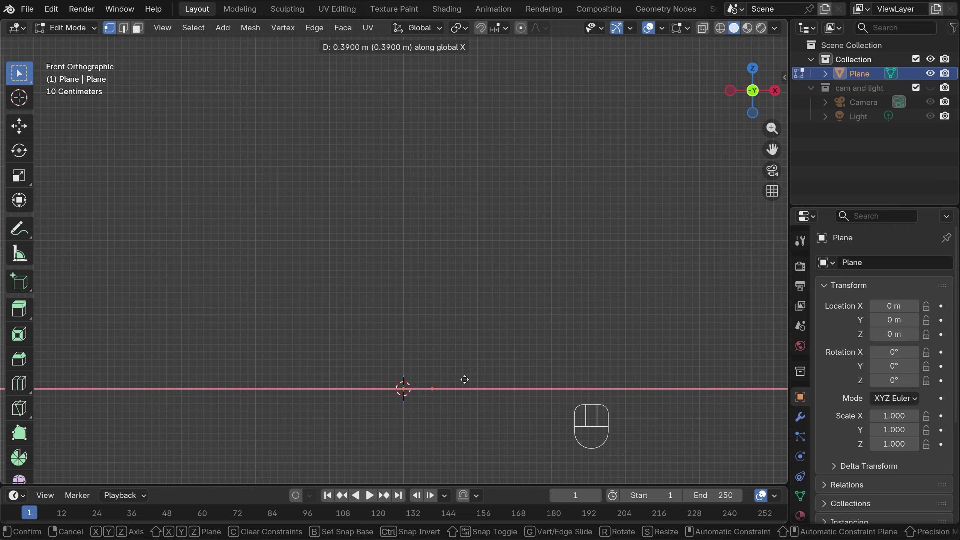
pyautogui.click(464, 380)
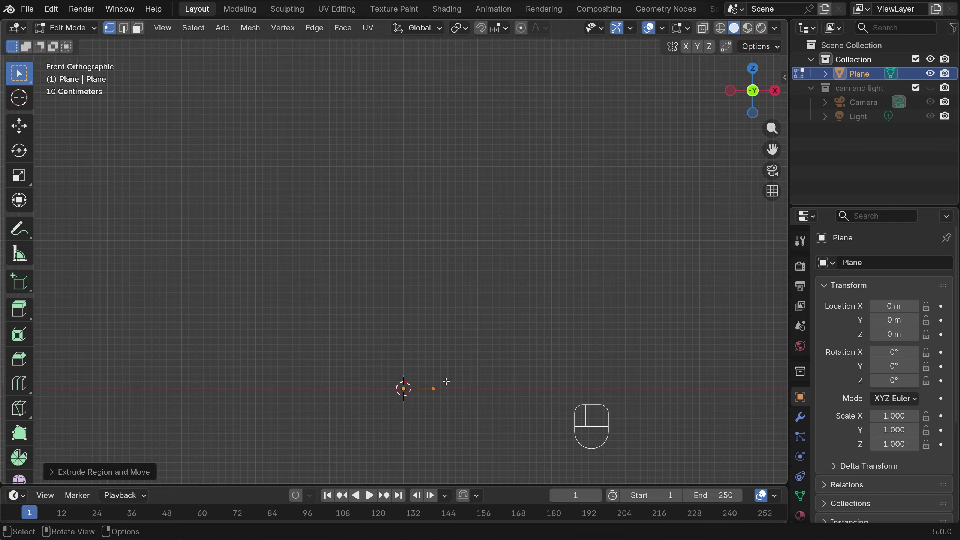
pyautogui.press('e')
pyautogui.press('z')
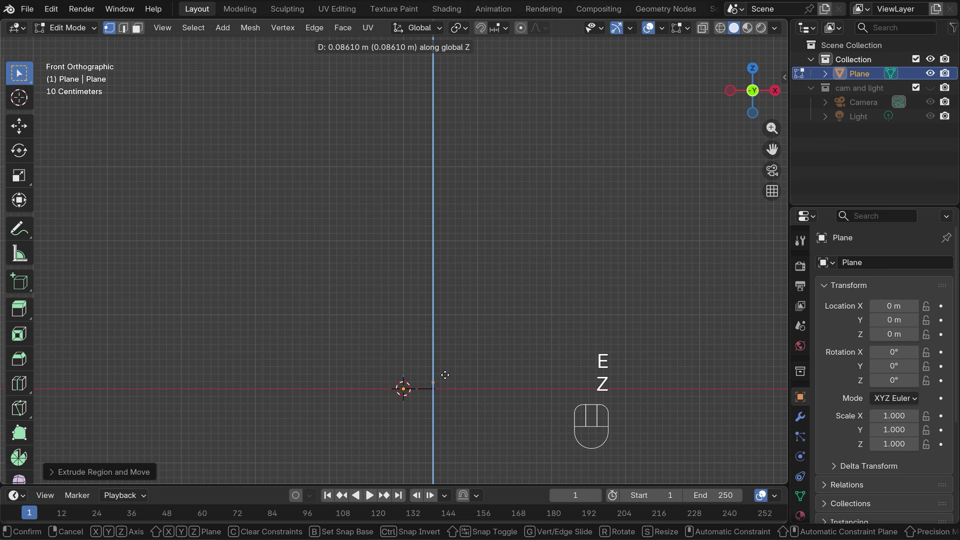
pyautogui.click(446, 371)
# - Extrude five more vertices from the base edge, curving outward and then straight up to outline the outer wall
pyautogui.press('e')
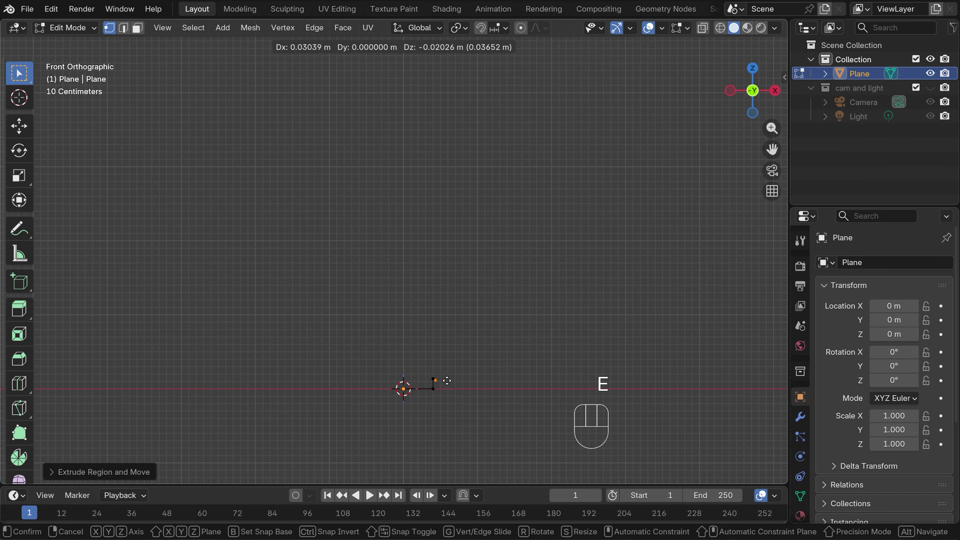
pyautogui.click(473, 370)
pyautogui.press('e')
pyautogui.click(511, 340)
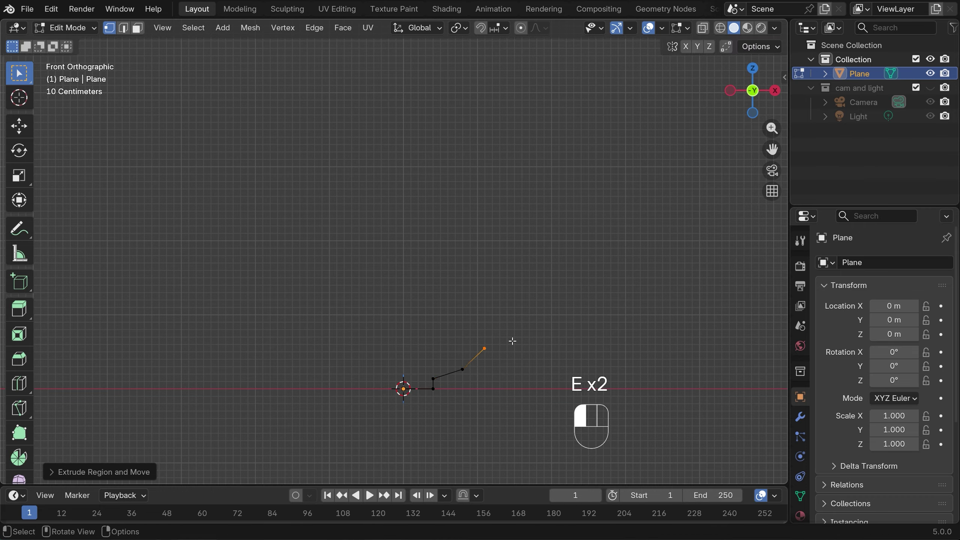
pyautogui.press('e')
pyautogui.click(515, 314)
pyautogui.press('e')
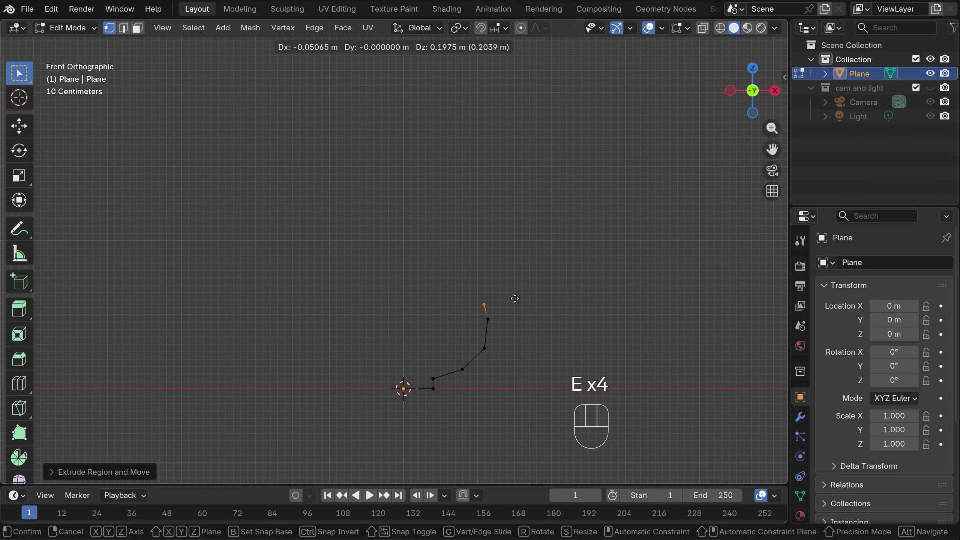
pyautogui.click(519, 286)
pyautogui.press('e')
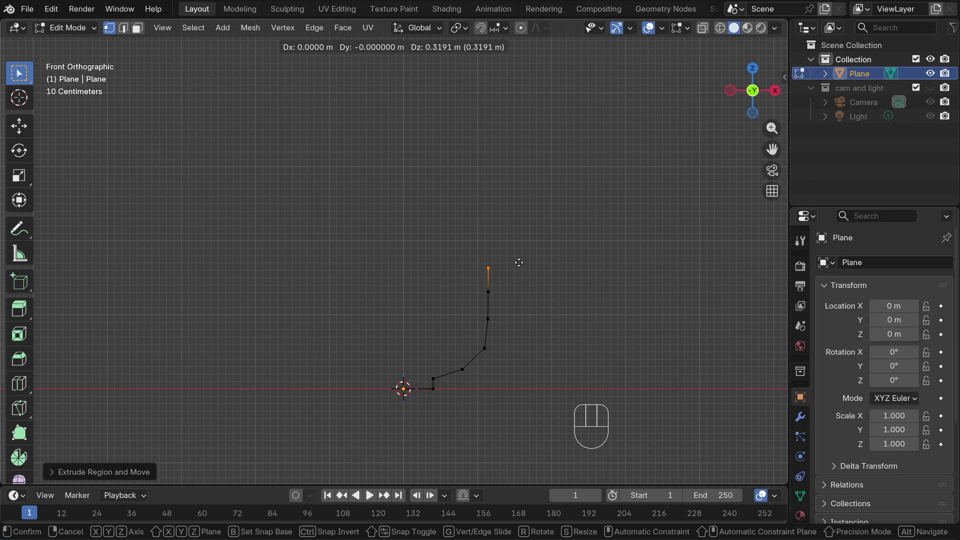
pyautogui.click(516, 262)
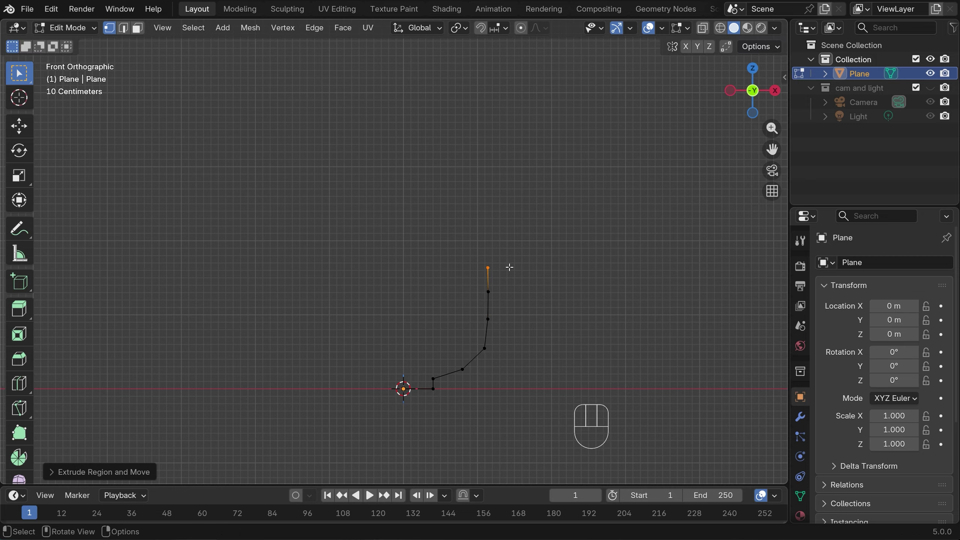
# - Shift the upper four wall vertices slightly outward along X, and move the lowest of them back inward to smooth the curve
pyautogui.moveTo(475, 248); pyautogui.dragTo(516, 374)
pyautogui.press('g')
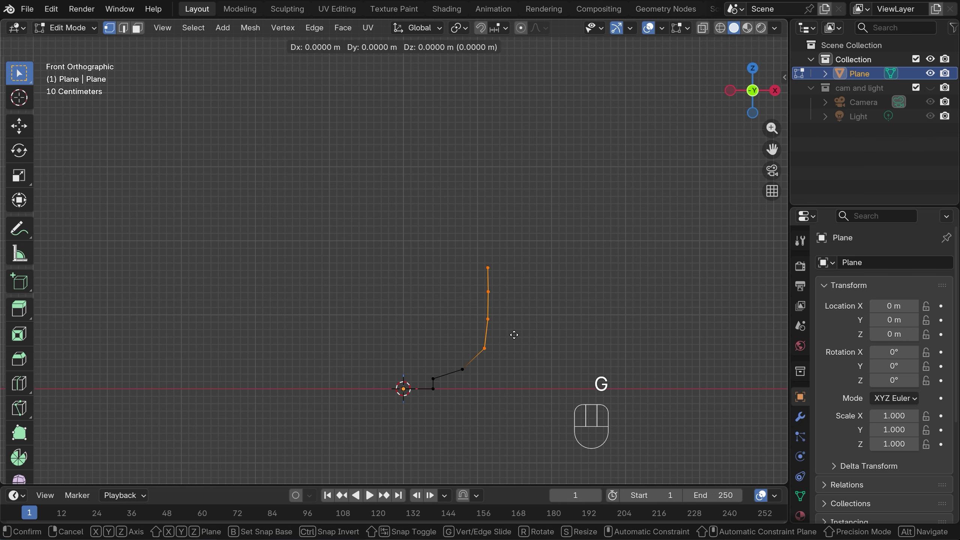
pyautogui.press('x')
pyautogui.click(523, 335)
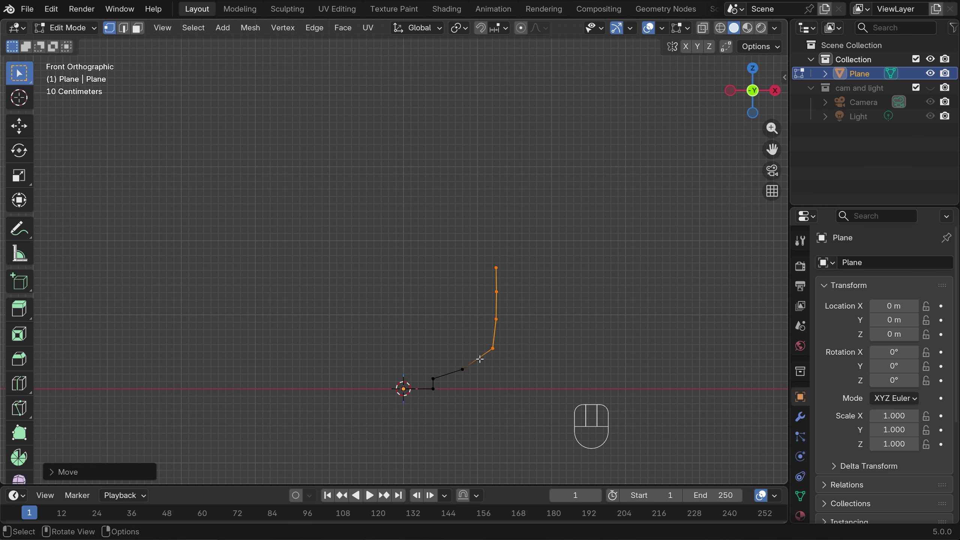
pyautogui.click(494, 350)
pyautogui.press('g')
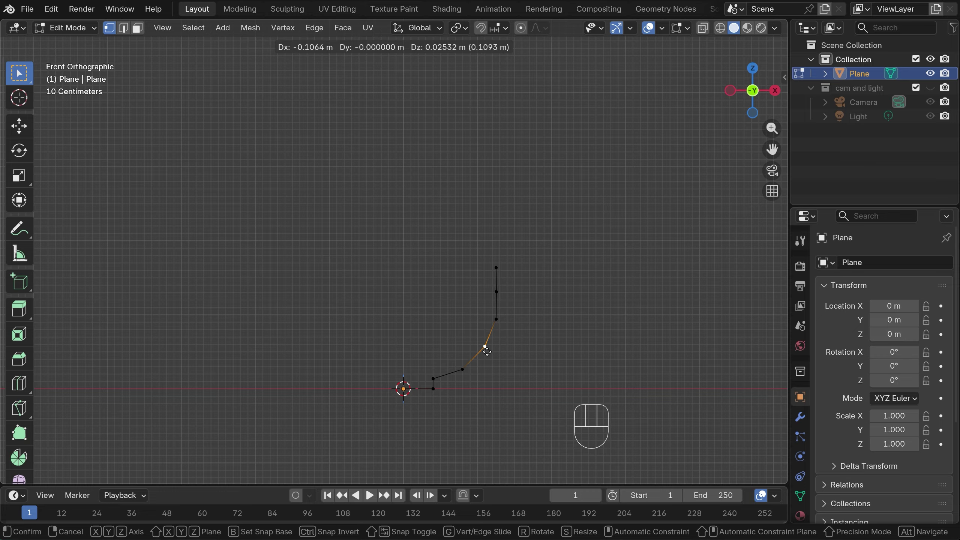
pyautogui.click(487, 350)
# - Extrude the top vertex a short distance inward along X for the rim, then about 0.3 m down along Z
pyautogui.click(497, 269)
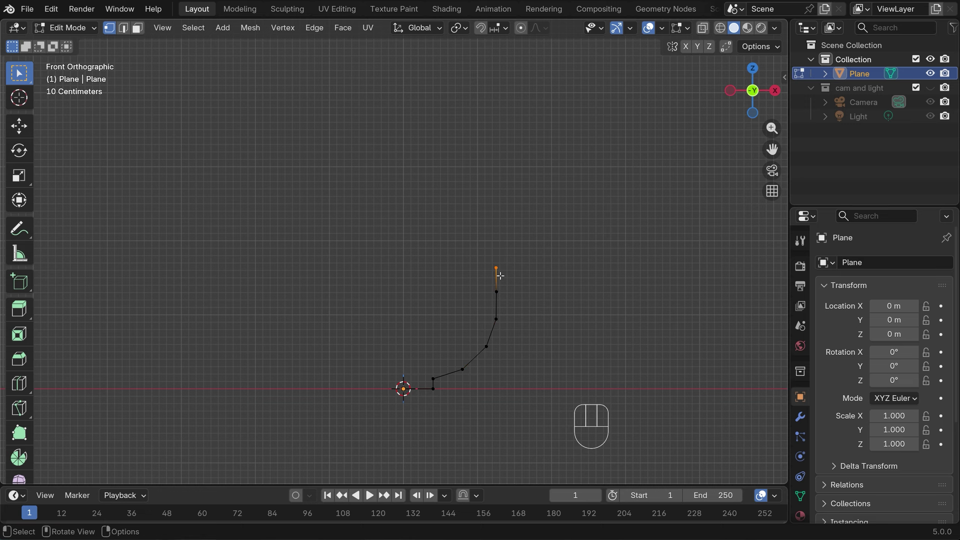
pyautogui.press('e')
pyautogui.press('x')
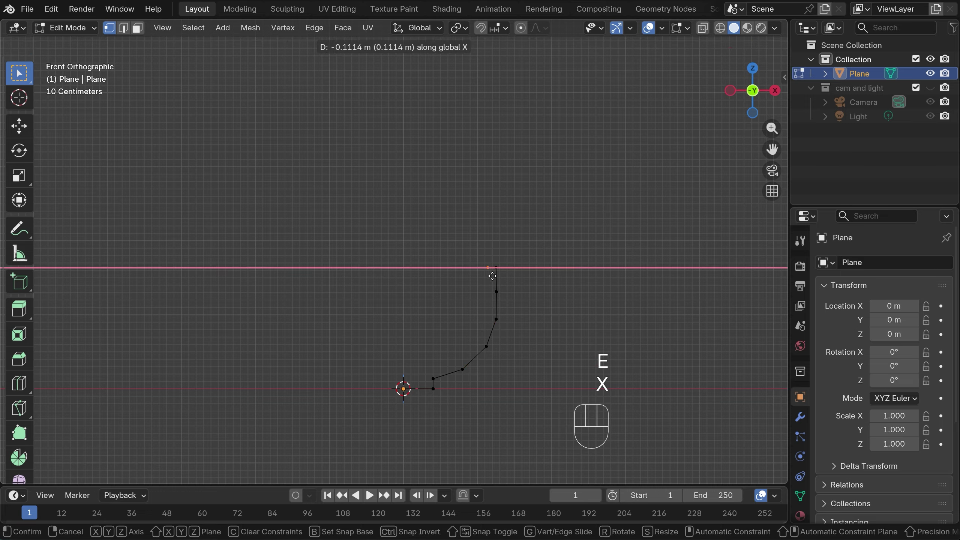
pyautogui.click(488, 268)
pyautogui.press('e')
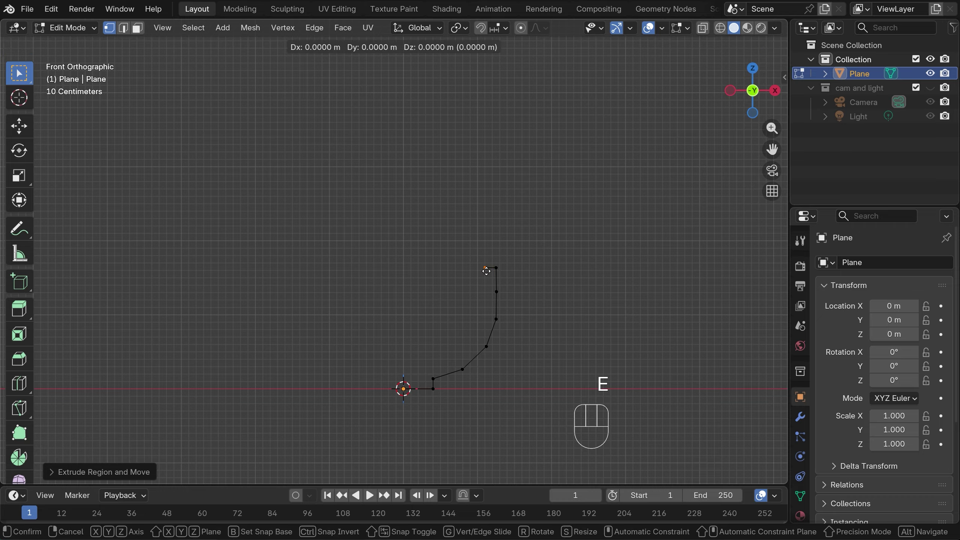
pyautogui.press('z')
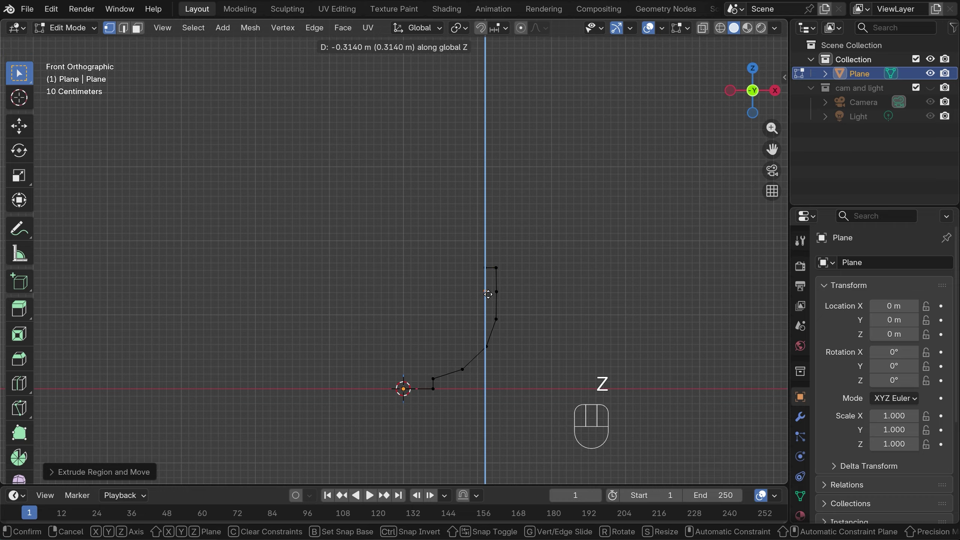
pyautogui.click(486, 295)
# - Extrude four more vertices from the inner wall downward, curving inward alongside the outer wall to just above the foot
pyautogui.press('e')
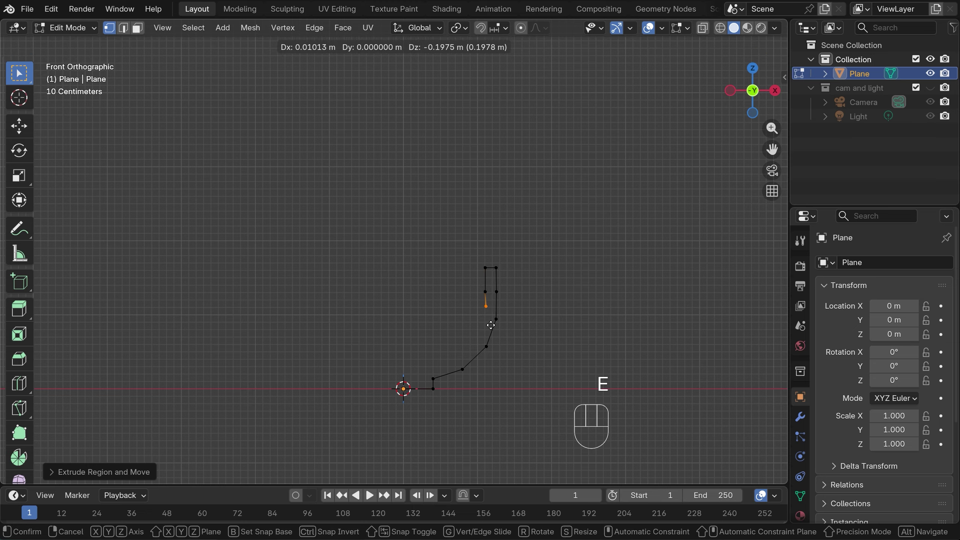
pyautogui.click(489, 336)
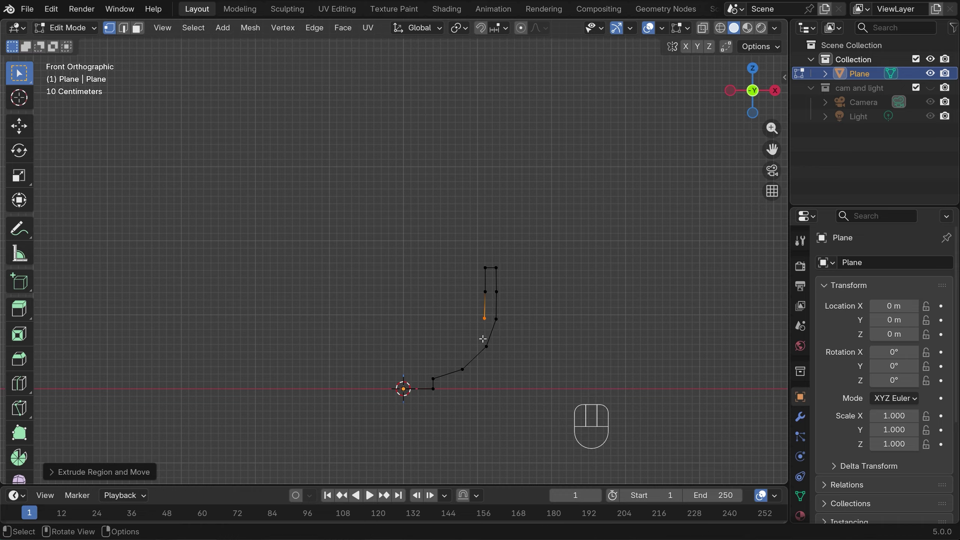
pyautogui.press('e')
pyautogui.click(475, 364)
pyautogui.press('e')
pyautogui.click(447, 384)
pyautogui.press('e')
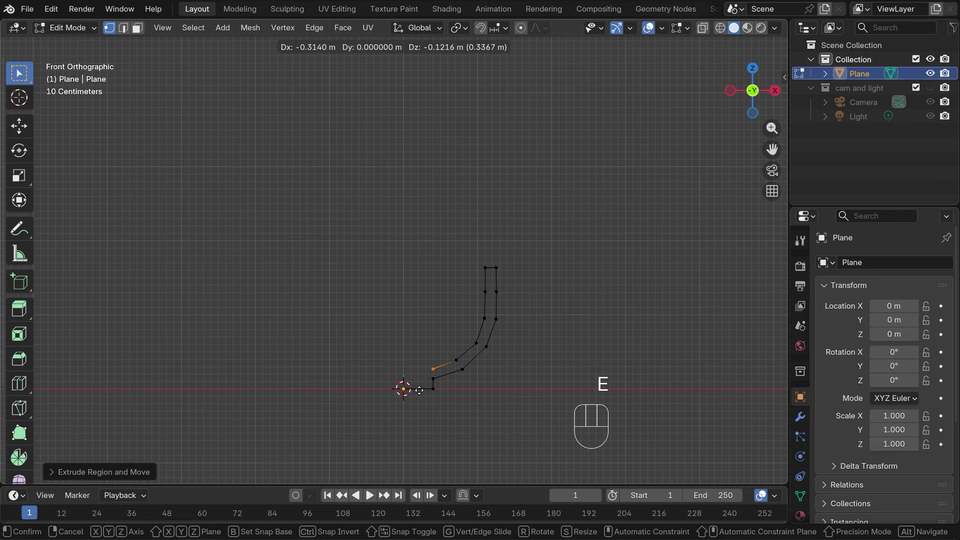
pyautogui.click(421, 386)
# - Extrude the last inner vertex about 0.39 m inward along X to the center axis to form the bowl's inner floor
pyautogui.press('e')
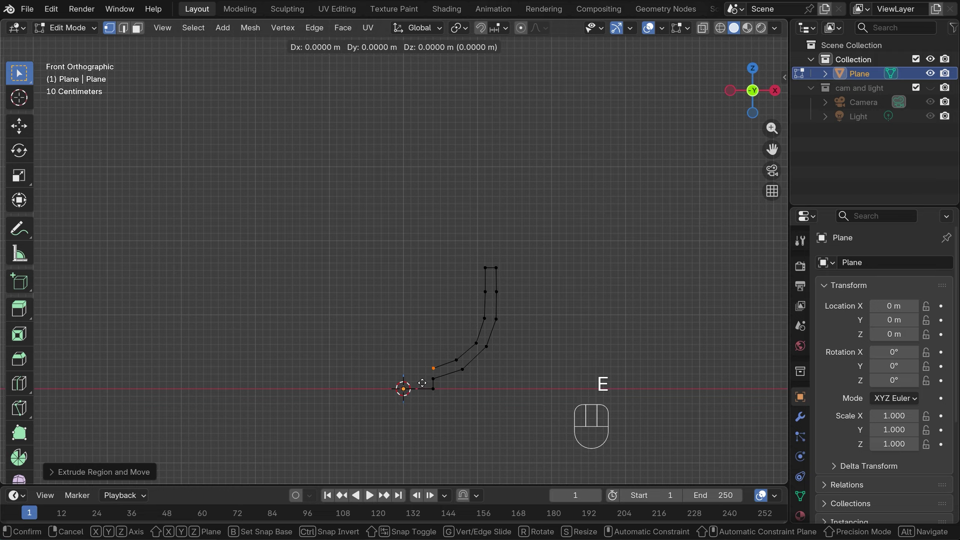
pyautogui.press('x')
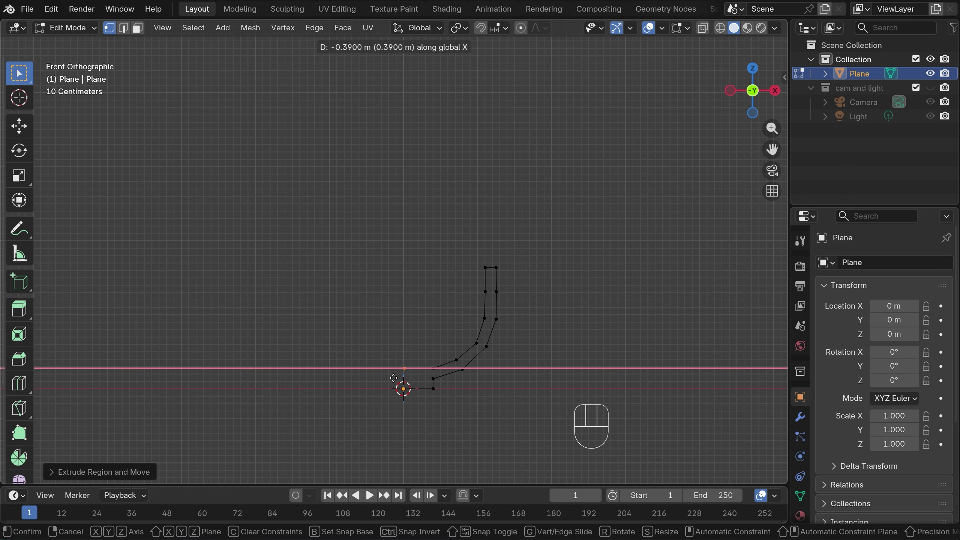
pyautogui.click(393, 378)
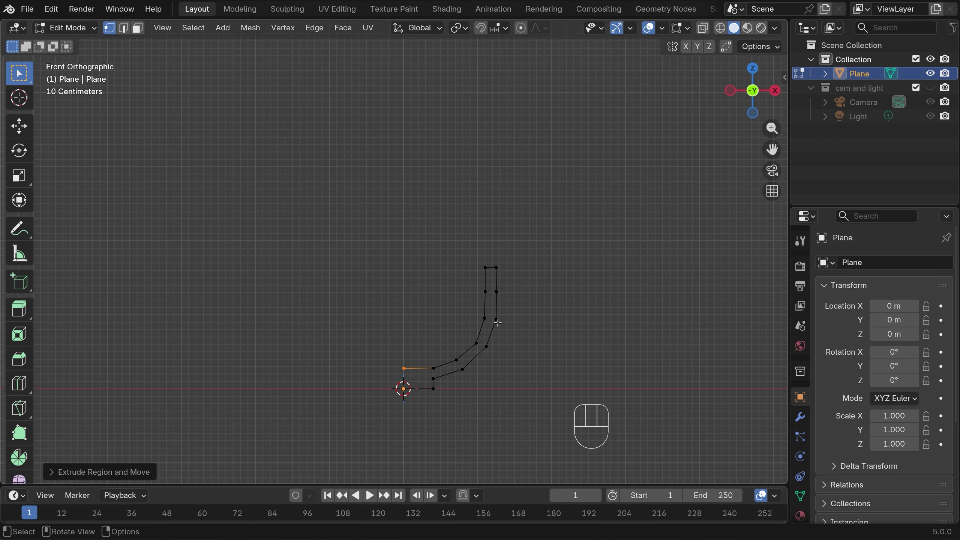
# - Add a Screw modifier to the profile, followed by a Subdivision Surface modifier with viewport and render levels of 3
pyautogui.press('Tab')
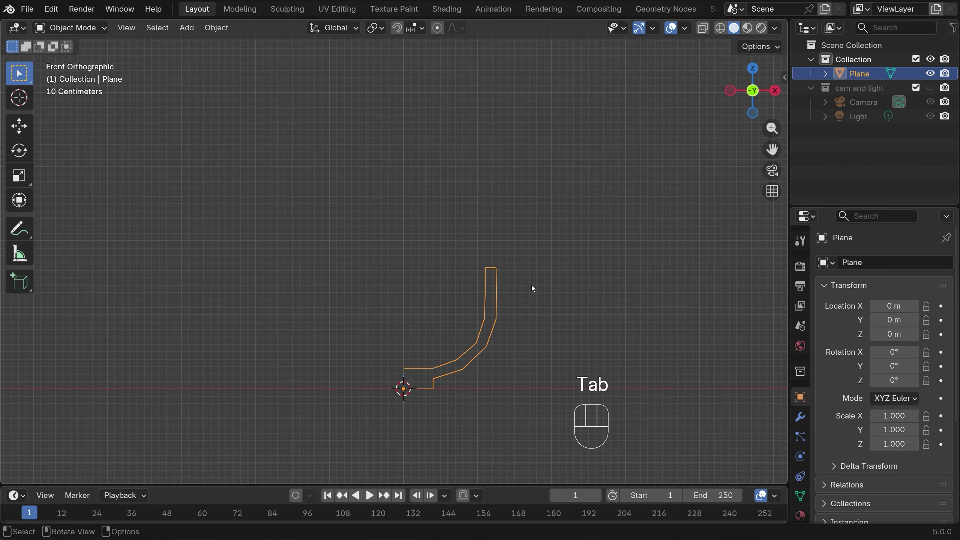
pyautogui.moveTo(889, 207); pyautogui.dragTo(881, 135)
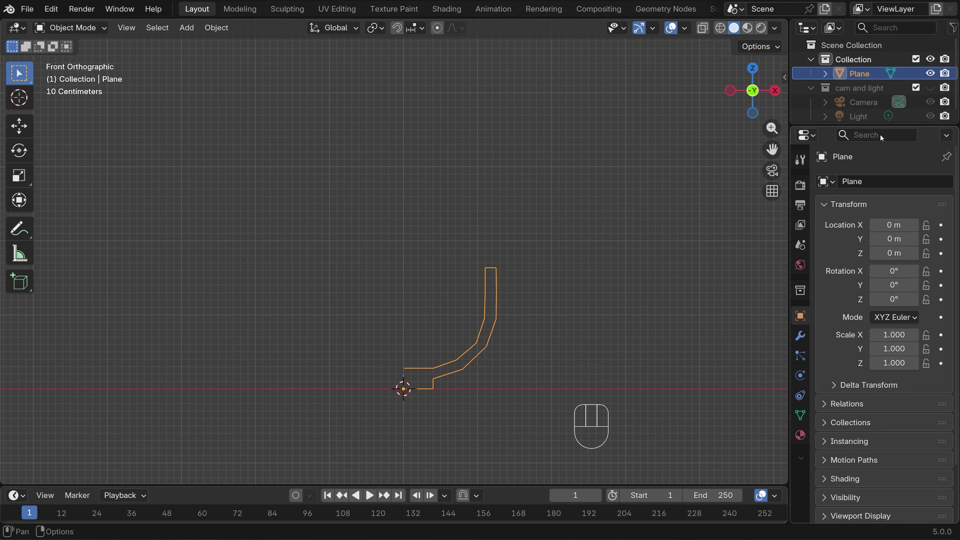
pyautogui.click(800, 336)
pyautogui.click(861, 181)
pyautogui.moveTo(862, 181)
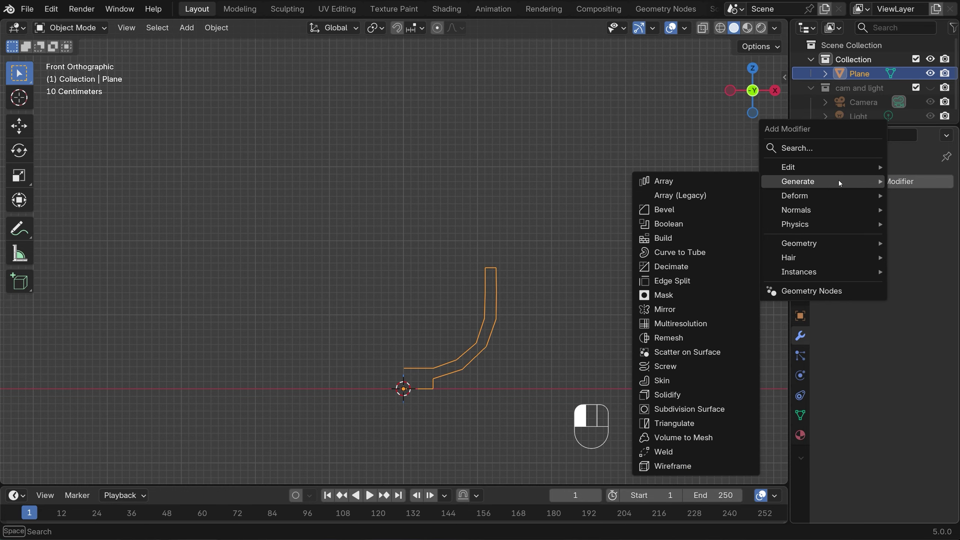
pyautogui.click(688, 365)
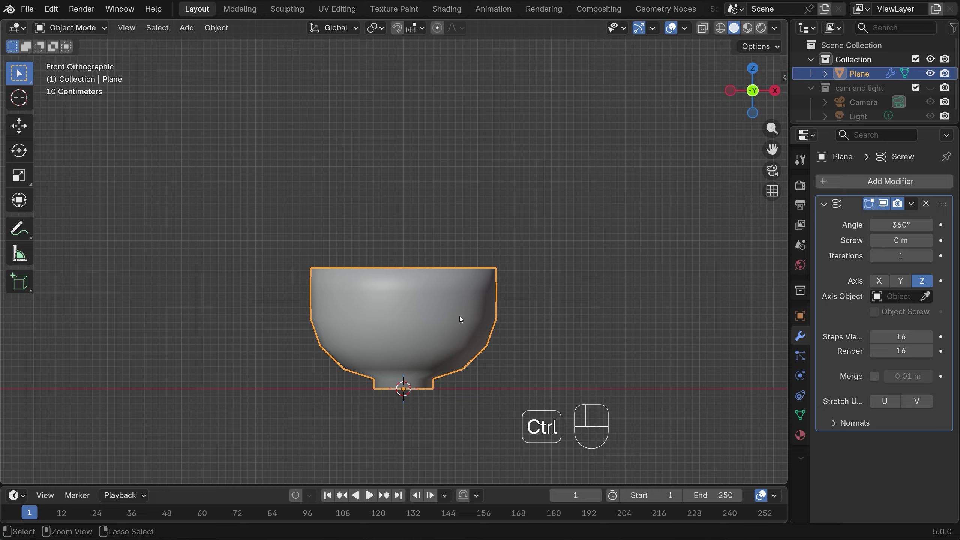
pyautogui.hotkey('ctrl', '3')
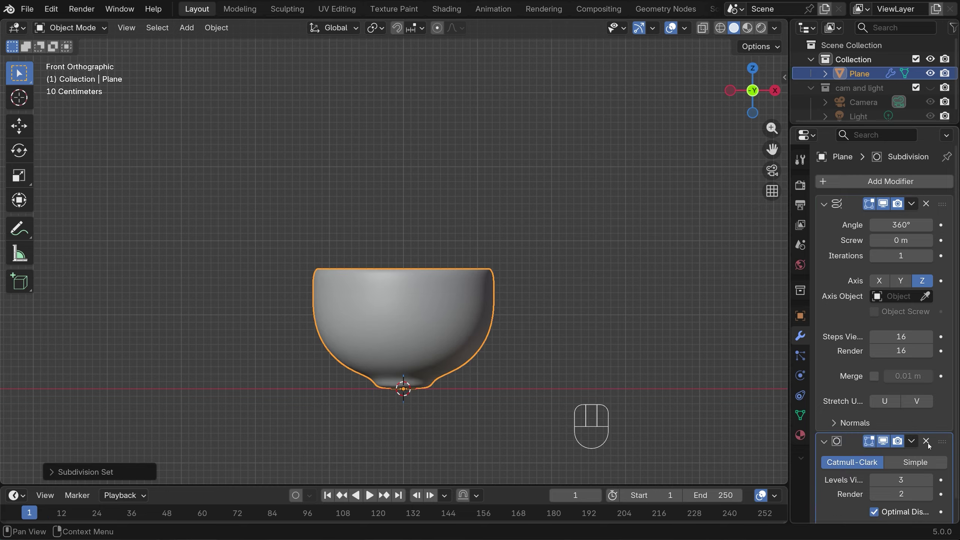
pyautogui.click(929, 494)
# - In Edit Mode with X-ray on, cut the outer edge just above the foot and slide the new vertex toward the foot's upper corner
pyautogui.press('Tab')
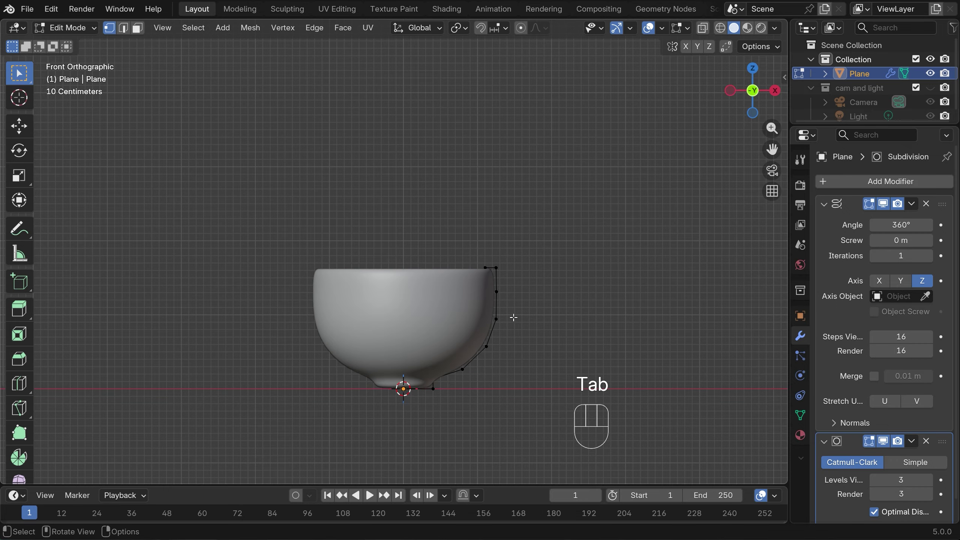
pyautogui.hotkey('alt', 'z')
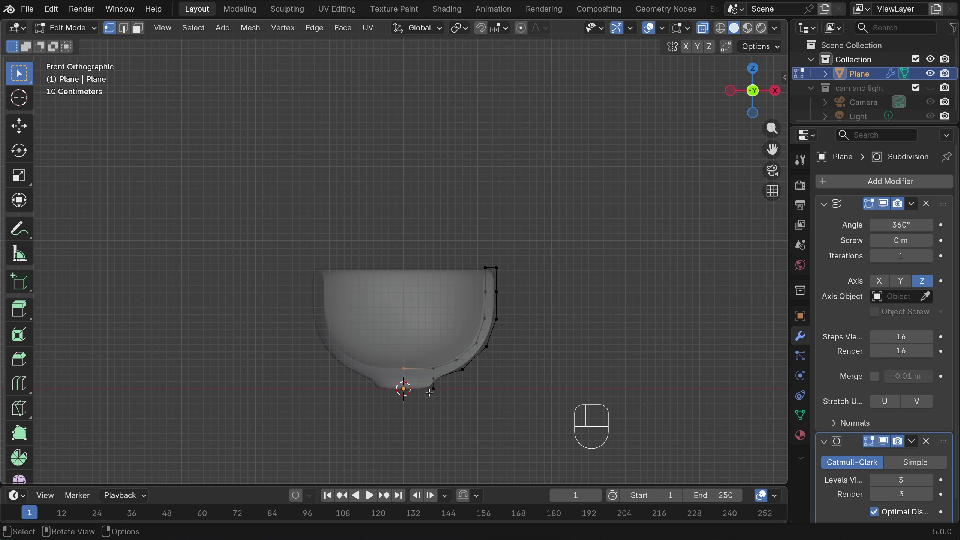
pyautogui.hotkey('ctrl', 'z')
pyautogui.hotkey('ctrl', 'z')
pyautogui.hotkey('ctrl', 'r')
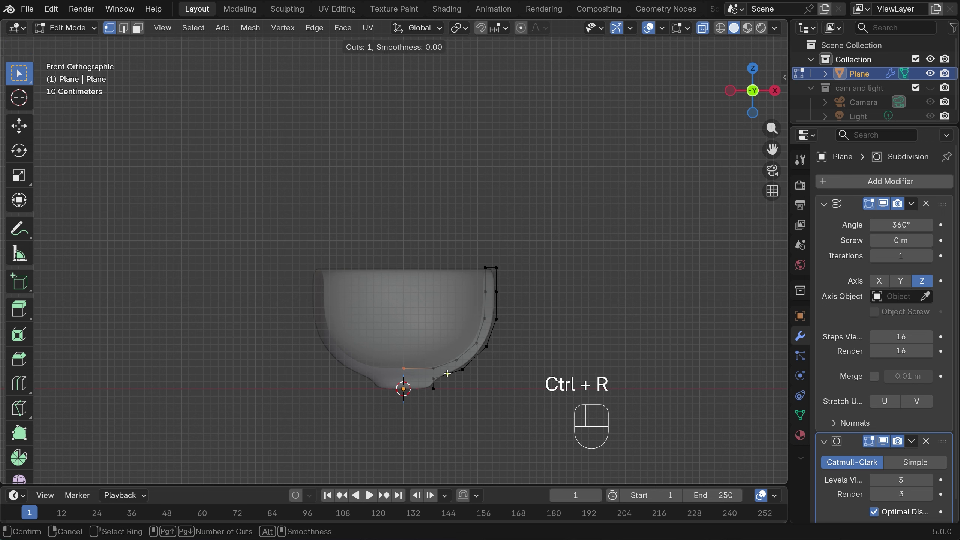
pyautogui.click(447, 373)
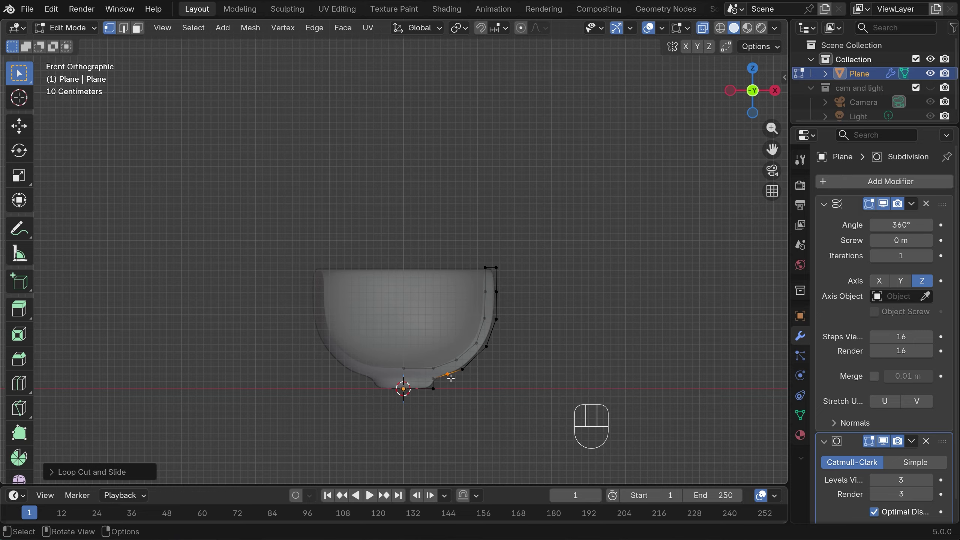
pyautogui.press('g')
pyautogui.press('g')
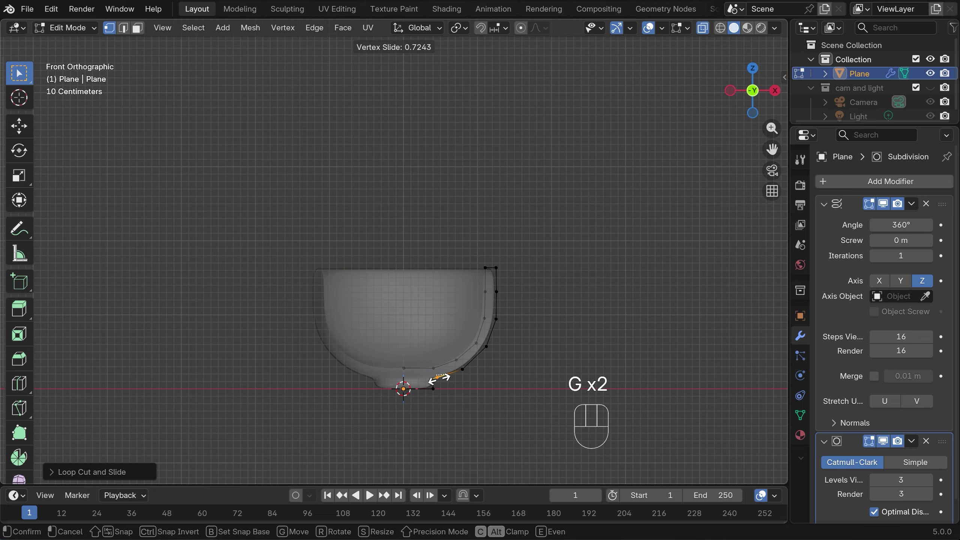
pyautogui.click(438, 379)
# - Select the outer foot vertices and move them slightly outward along X to widen the foot
pyautogui.moveTo(428, 376); pyautogui.dragTo(437, 390)
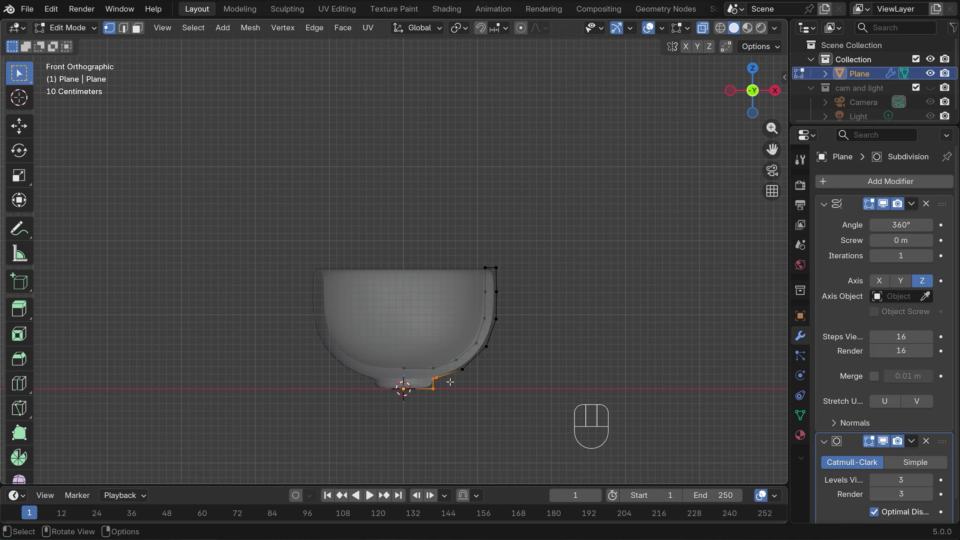
pyautogui.press('g')
pyautogui.press('x')
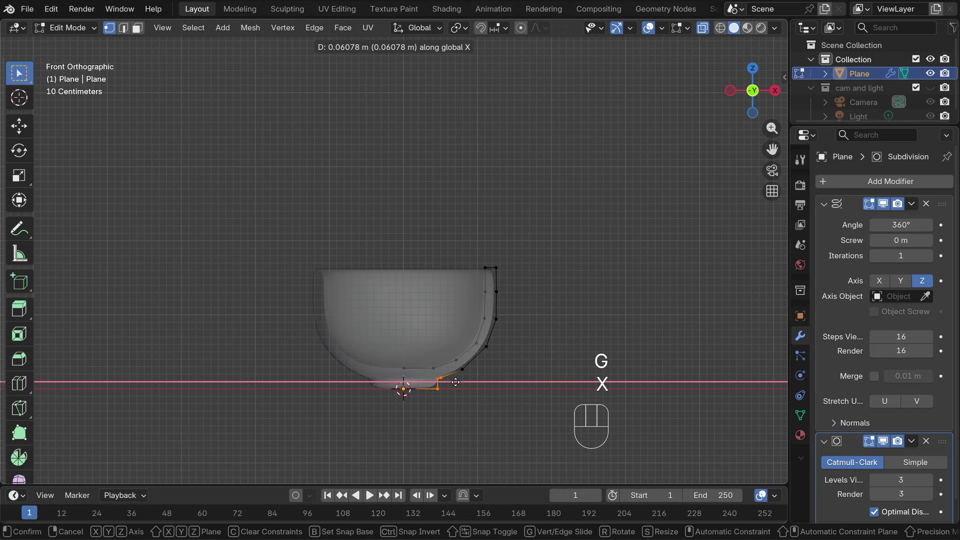
pyautogui.click(456, 382)
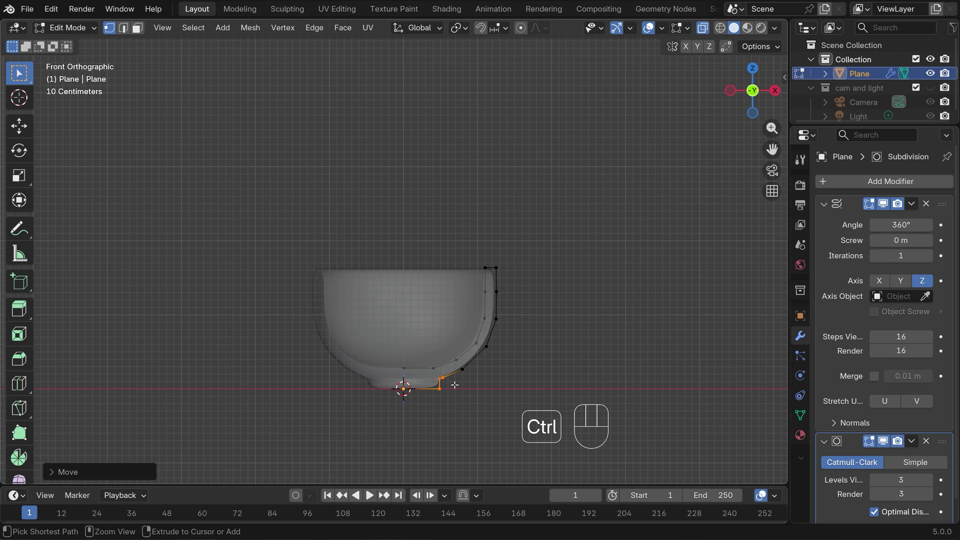
# - Add a loop cut to the foot's vertical edge and slide the new vertex down toward the base corner
pyautogui.hotkey('ctrl', 'r')
pyautogui.click(440, 384)
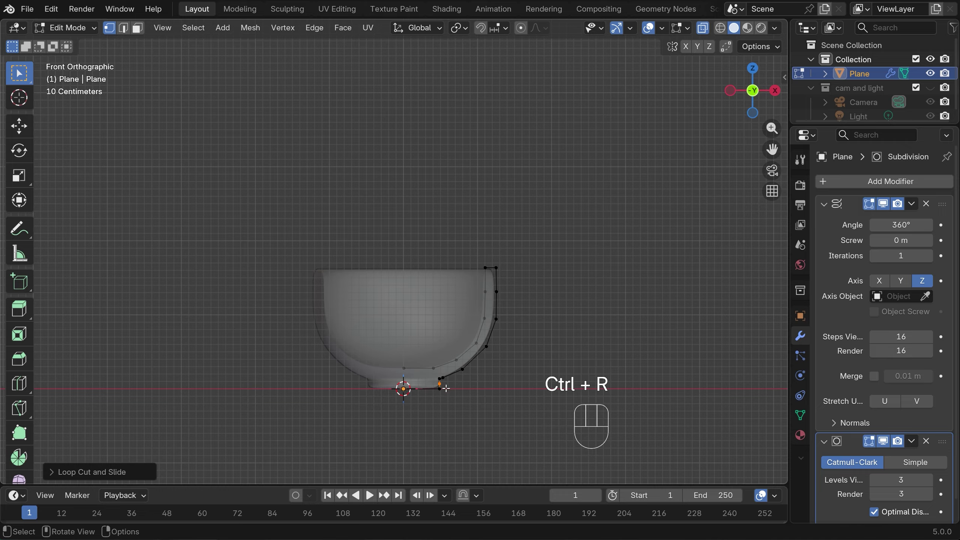
pyautogui.press('g')
pyautogui.press('g')
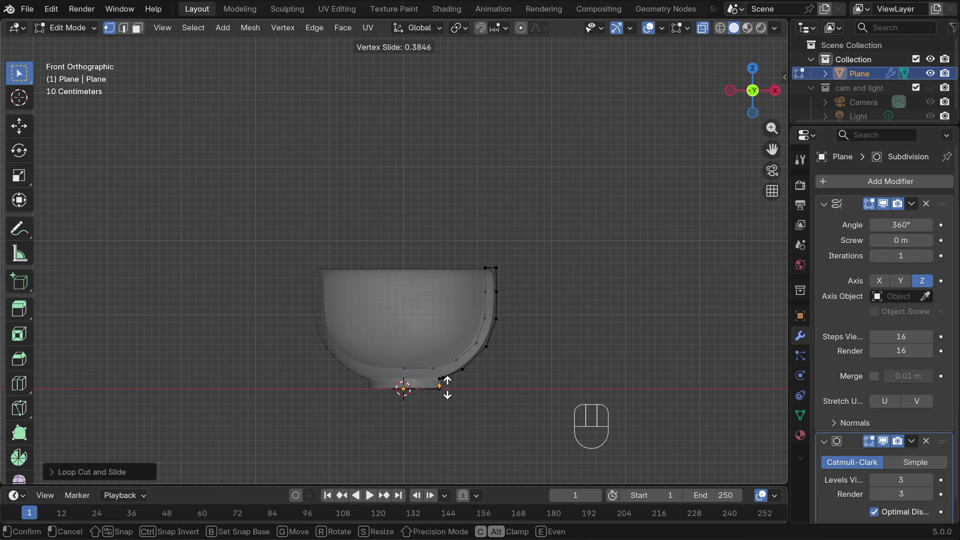
pyautogui.click(448, 388)
# - Add a second loop cut to the foot's vertical edge and slide the new vertex up toward the upper corner
pyautogui.scroll(3, 692, 217)
pyautogui.moveTo(772, 150); pyautogui.dragTo(759, 44)
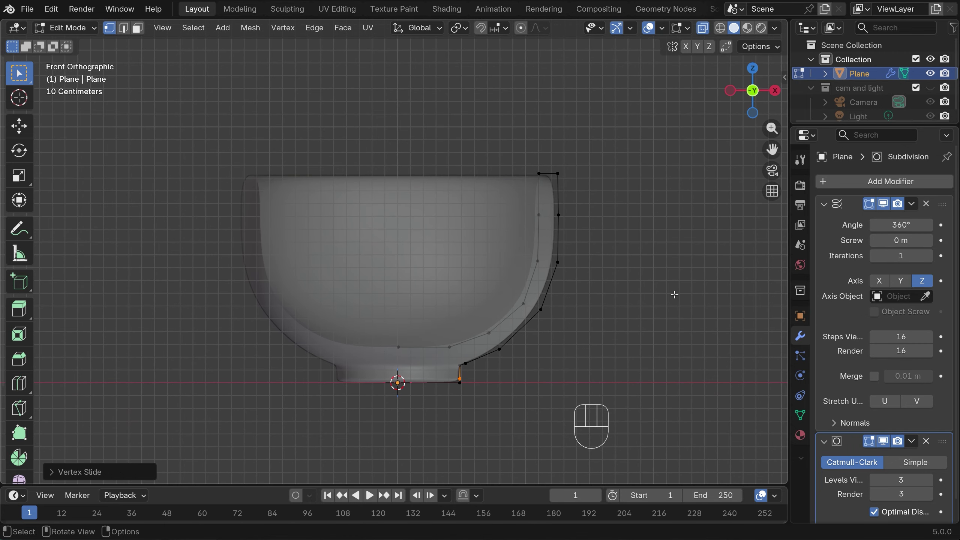
pyautogui.hotkey('ctrl', 'r')
pyautogui.click(463, 371)
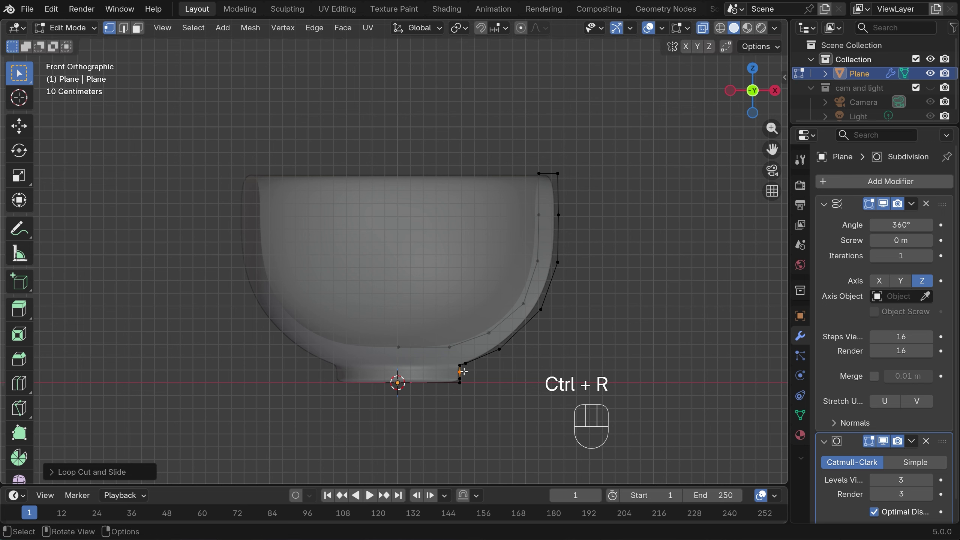
pyautogui.press('g')
pyautogui.press('g')
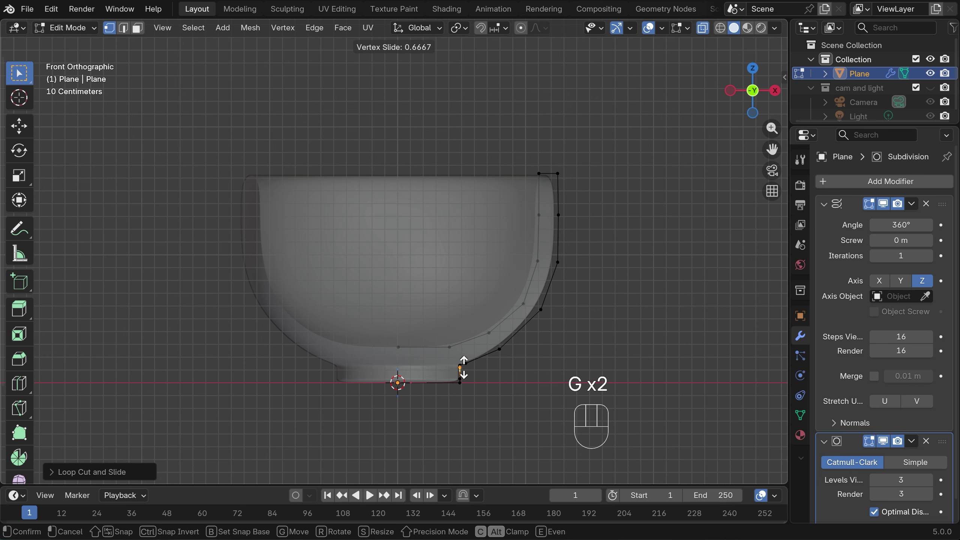
pyautogui.click(464, 367)
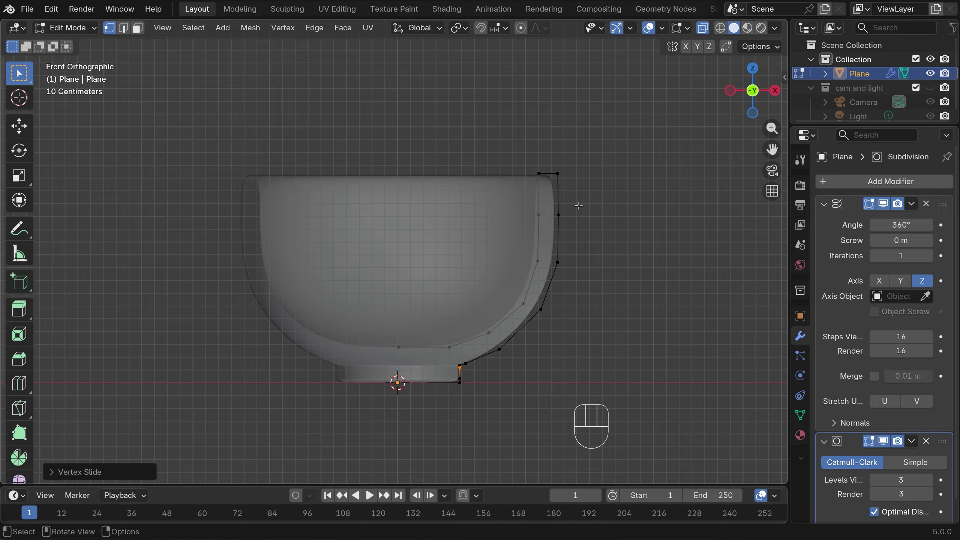
# - Add a loop cut to the uppermost outer wall edge and slide the new vertex up close to the rim
pyautogui.hotkey('ctrl', 'r')
pyautogui.click(563, 181)
pyautogui.click(564, 182)
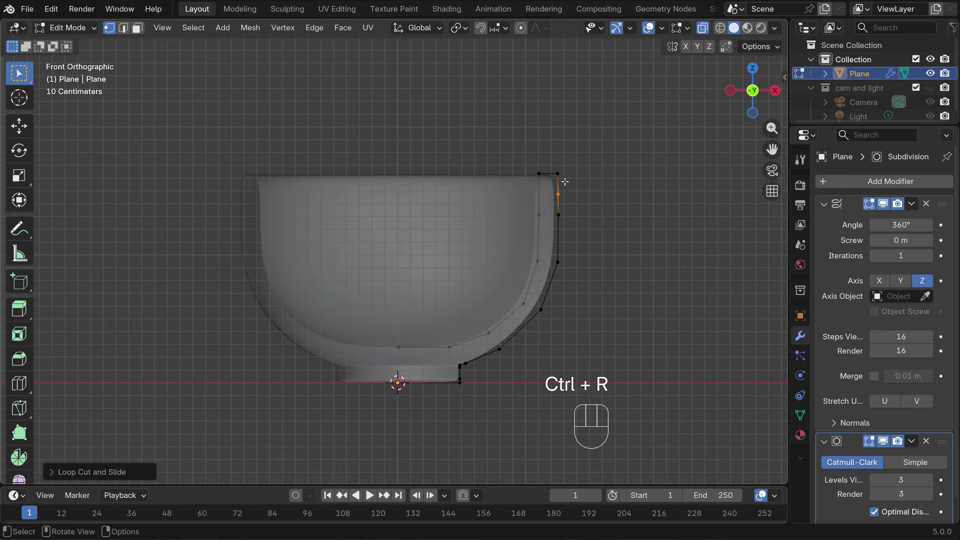
pyautogui.press('g')
pyautogui.press('g')
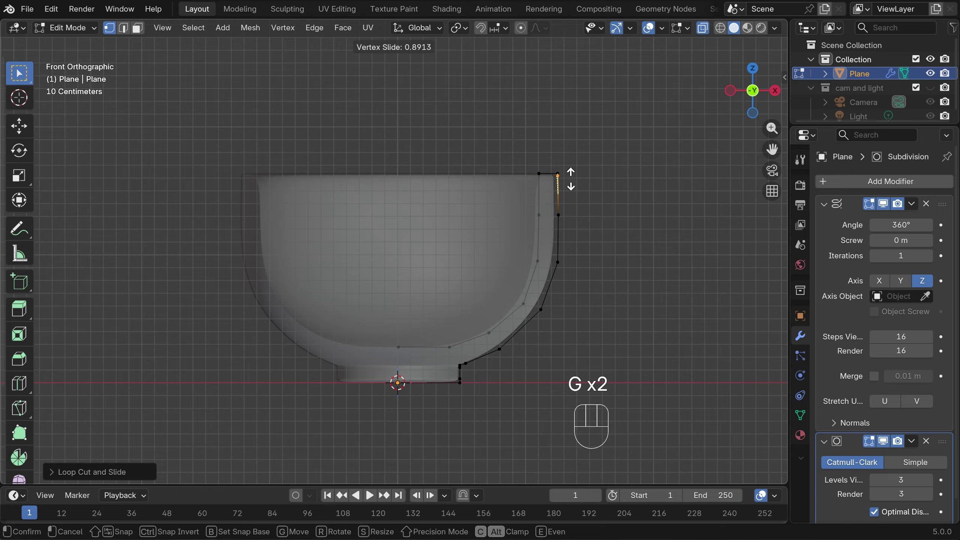
pyautogui.click(568, 180)
# - Add a loop cut to the uppermost inner wall edge and slide the new vertex up close to the rim
pyautogui.hotkey('ctrl', 'r')
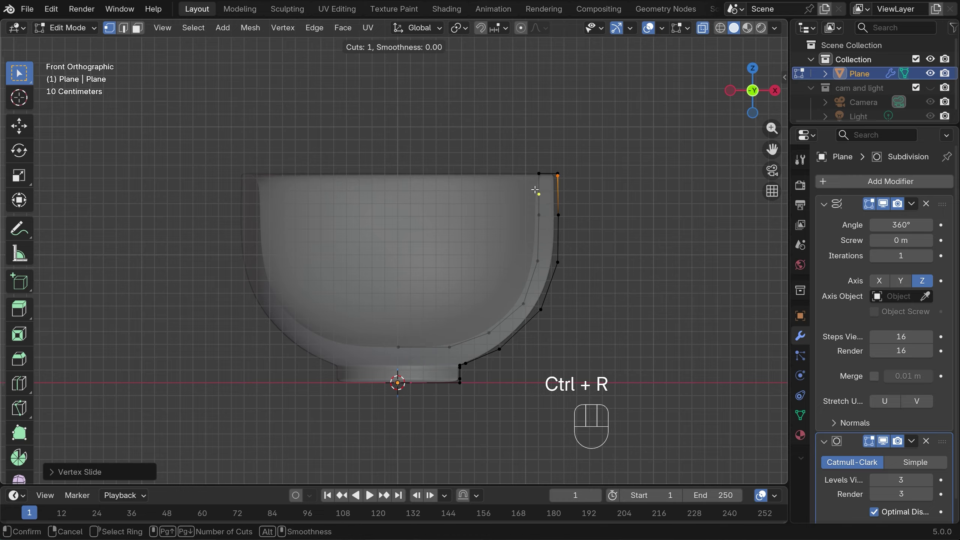
pyautogui.click(534, 190)
pyautogui.press('g')
pyautogui.press('g')
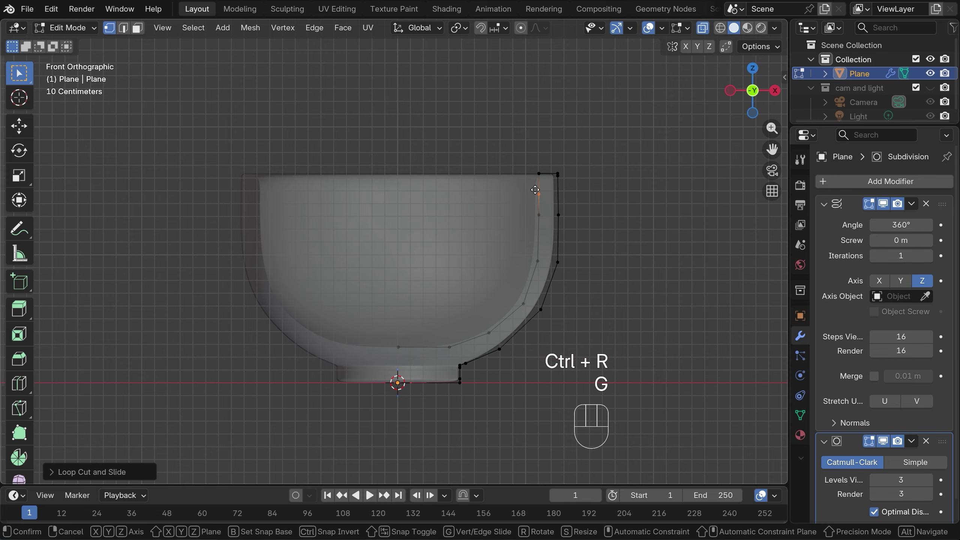
pyautogui.click(536, 174)
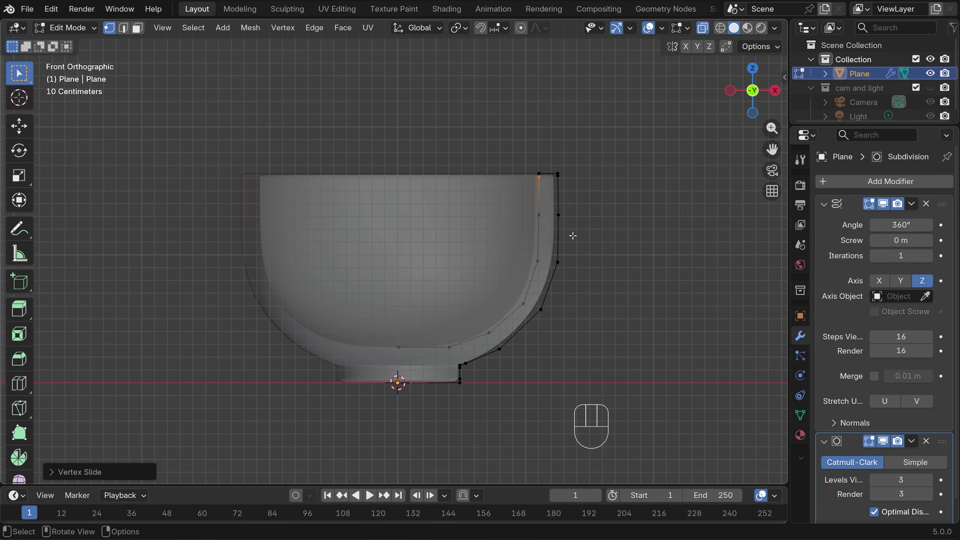
# - Turn off X-ray, return to Object Mode and apply the Screw modifier to the bowl
pyautogui.moveTo(583, 241); pyautogui.dragTo(530, 306, button='middle')
pyautogui.click(703, 28)
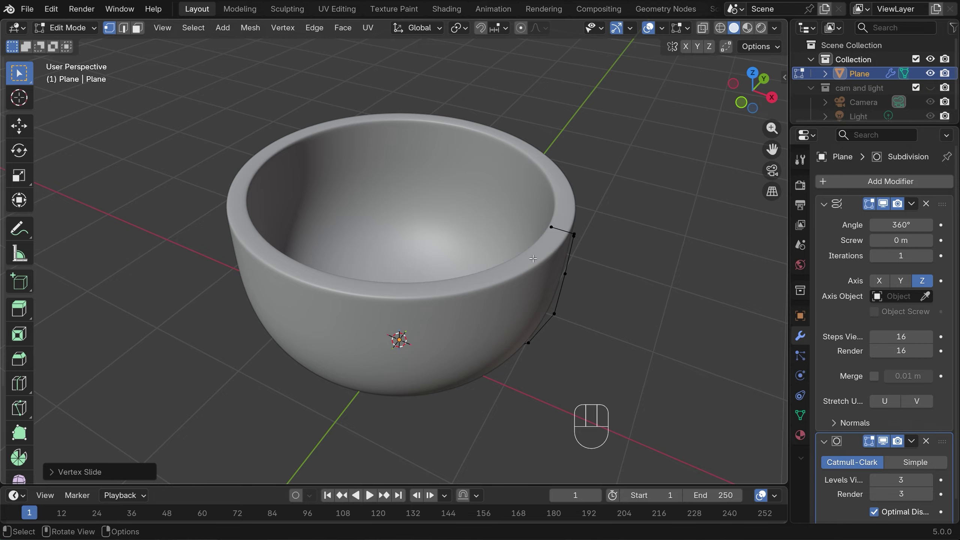
pyautogui.moveTo(534, 259); pyautogui.dragTo(645, 196, button='middle')
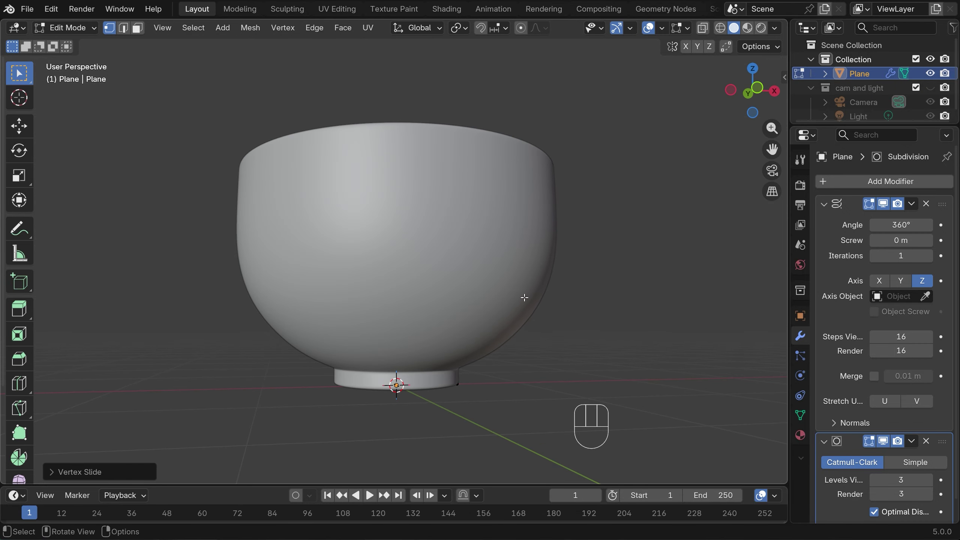
pyautogui.moveTo(591, 272); pyautogui.dragTo(644, 311, button='middle')
pyautogui.press('Tab')
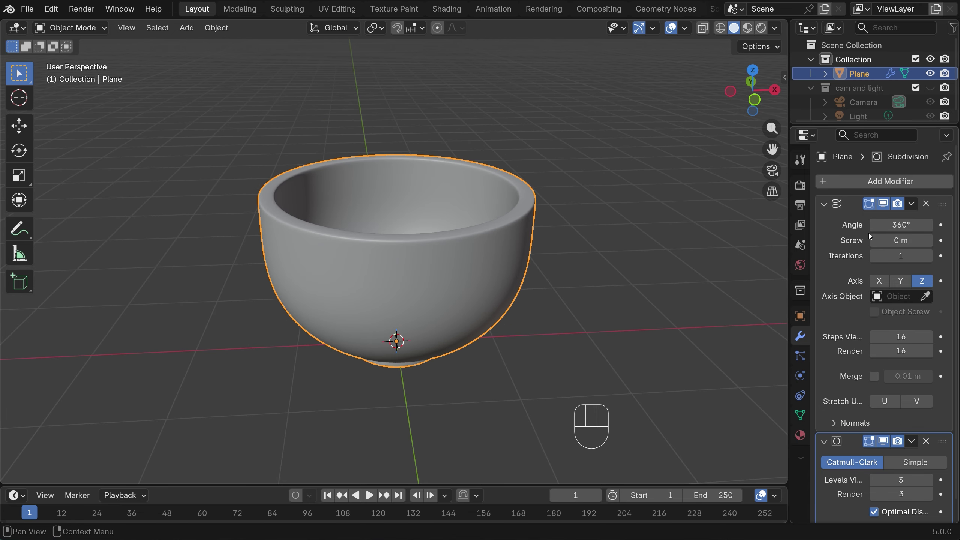
pyautogui.click(911, 205)
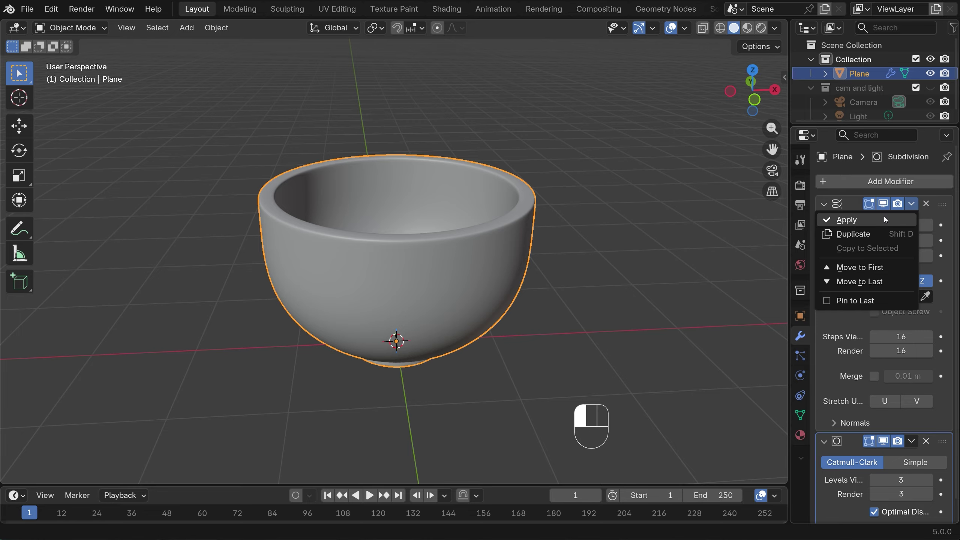
pyautogui.click(849, 220)
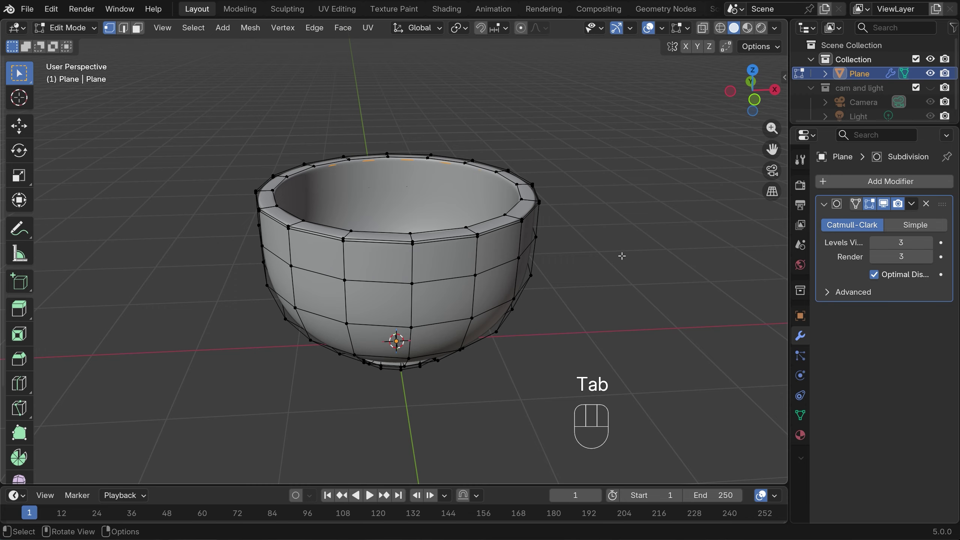
# - Rotate the entire bowl mesh about 11.31 degrees around the global Z axis so a column of faces is centred on the X axis
pyautogui.press('KP_7')
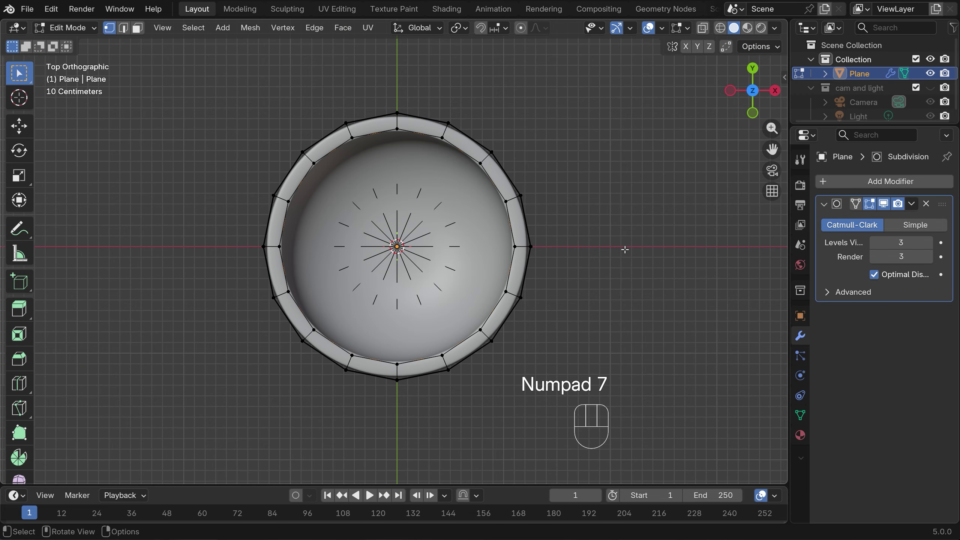
pyautogui.click(703, 28)
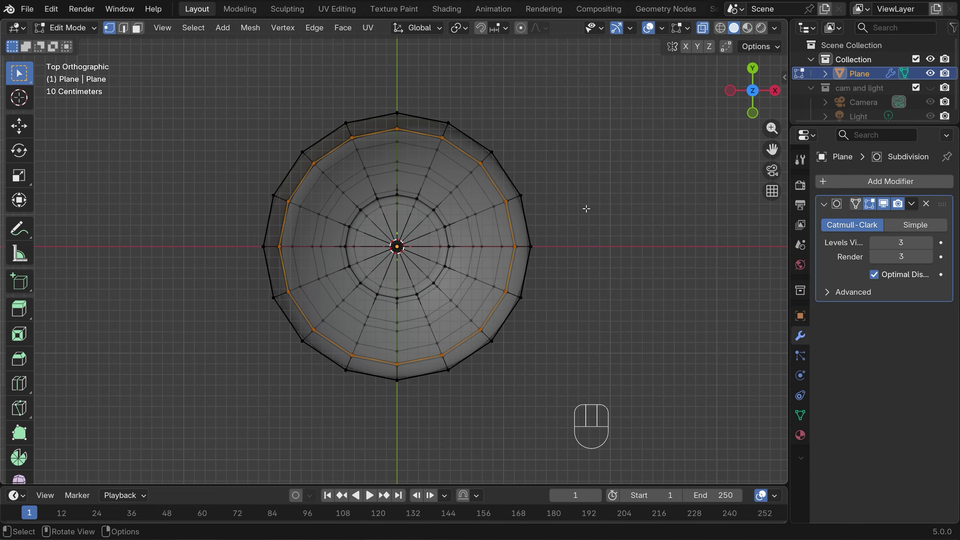
pyautogui.press('a')
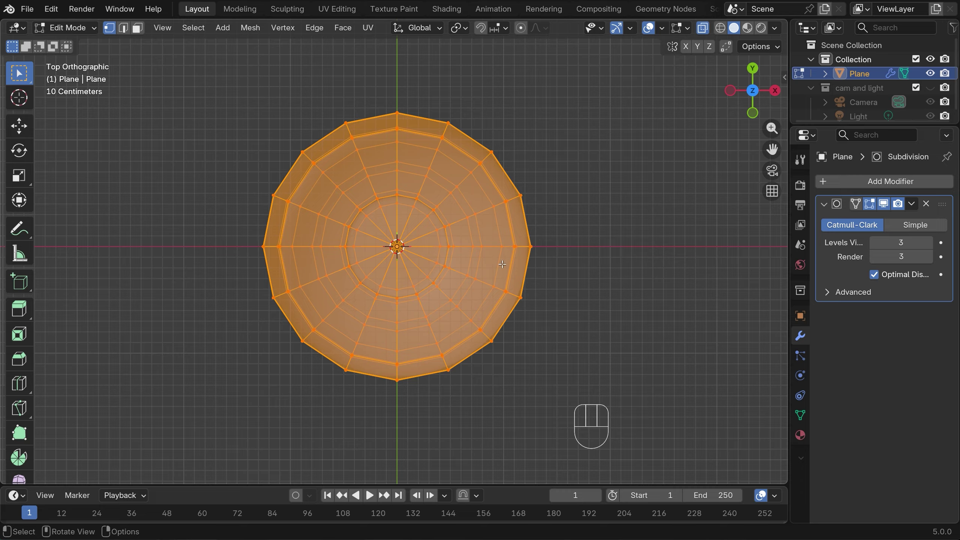
pyautogui.press('r')
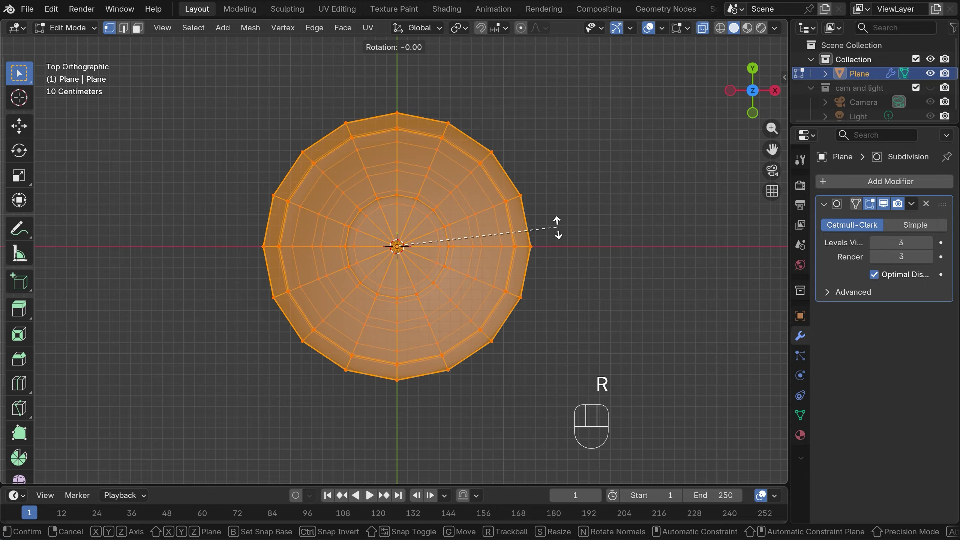
pyautogui.press('z')
pyautogui.press('shift')
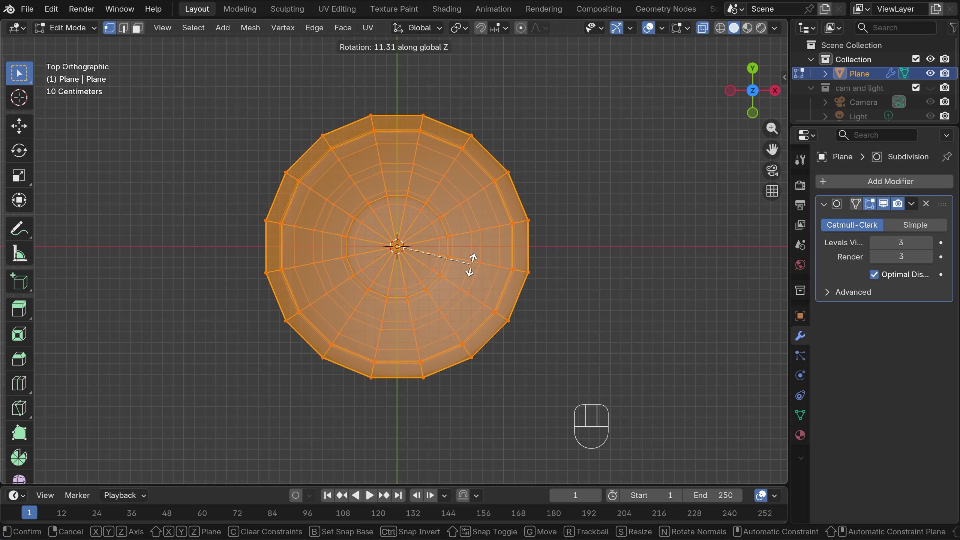
pyautogui.click(471, 263)
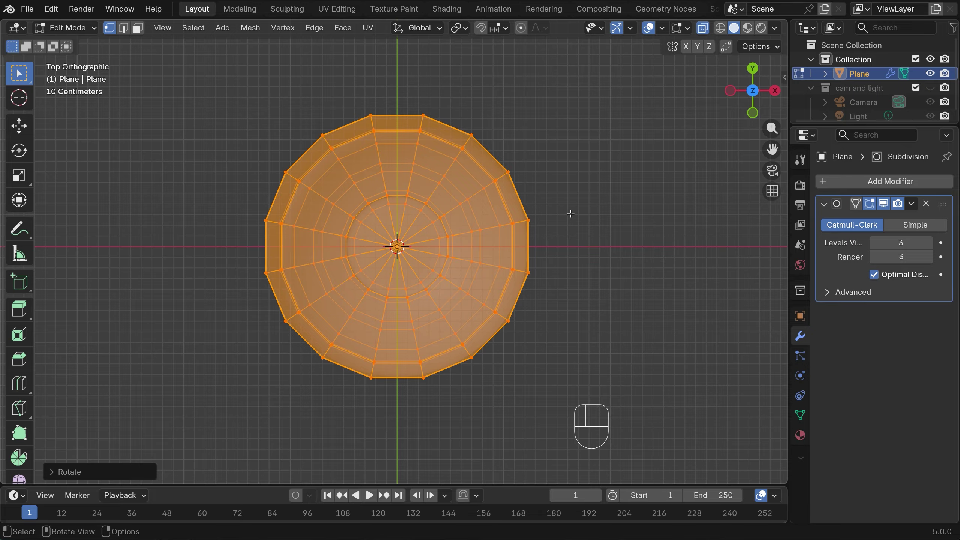
# - Add two evenly spaced vertical loop cuts through the bowl's central column of faces facing the right side view
pyautogui.press('KP_3')
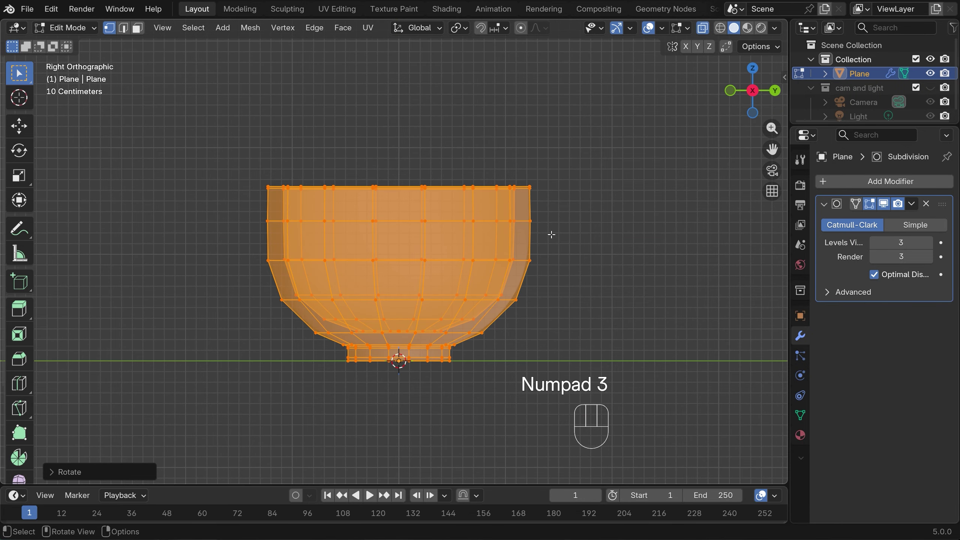
pyautogui.click(703, 30)
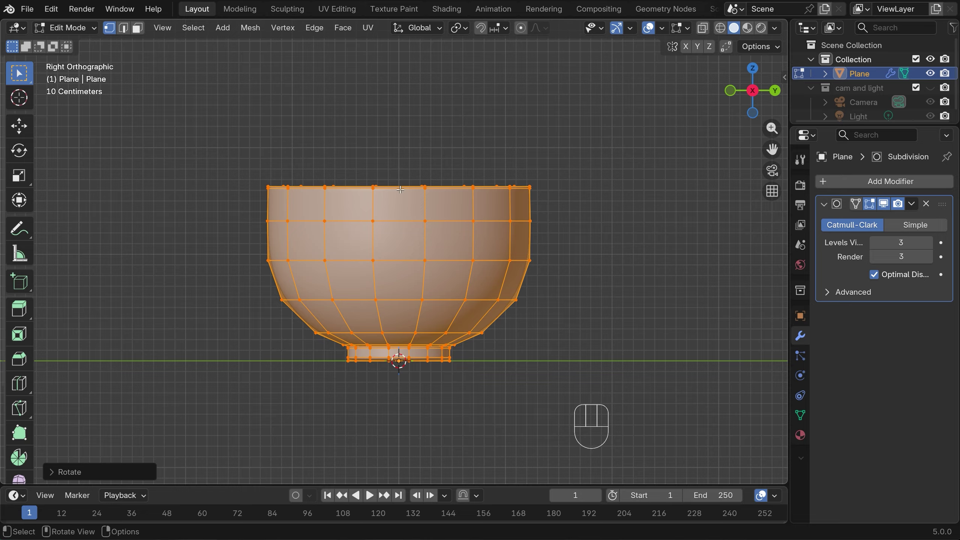
pyautogui.hotkey('ctrl', 'r')
pyautogui.scroll(1, 390, 228)
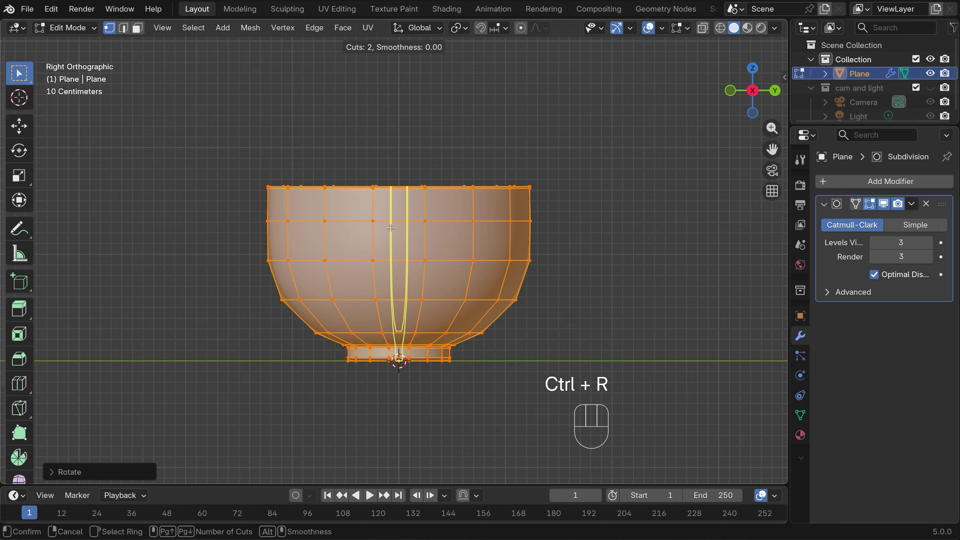
pyautogui.click(390, 228)
pyautogui.rightClick(390, 227)
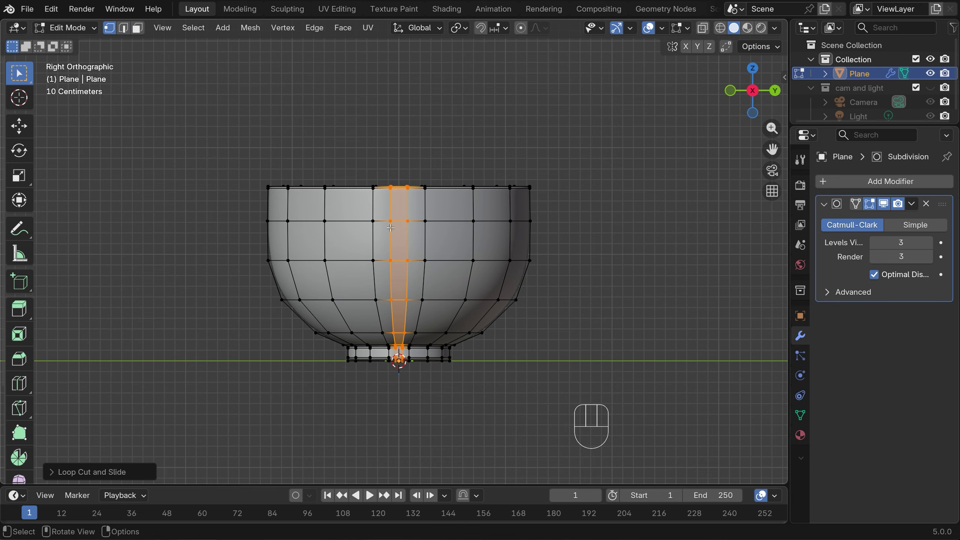
# - Add a horizontal loop cut slid up toward the rim and another slid down slightly on the lower outer wall, above the foot
pyautogui.hotkey('ctrl', 'r')
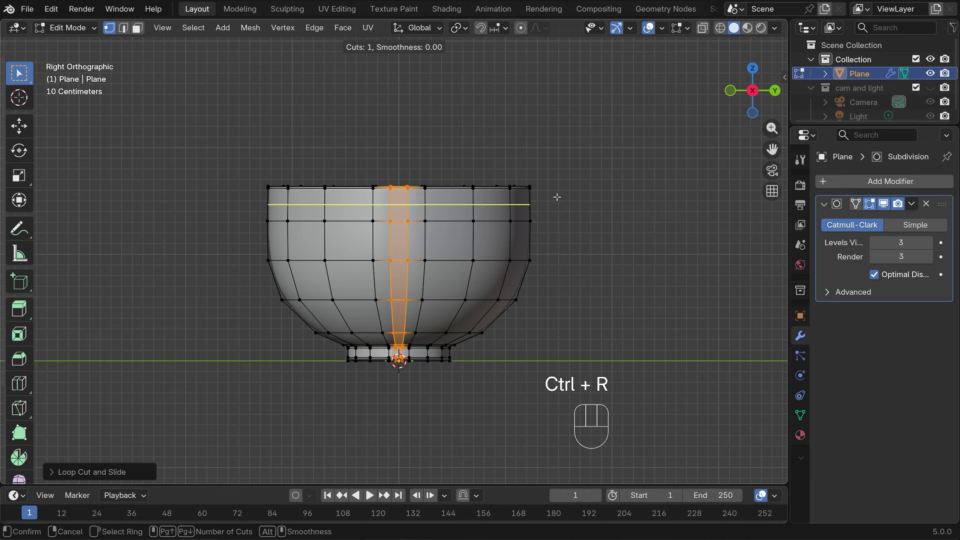
pyautogui.click(557, 197)
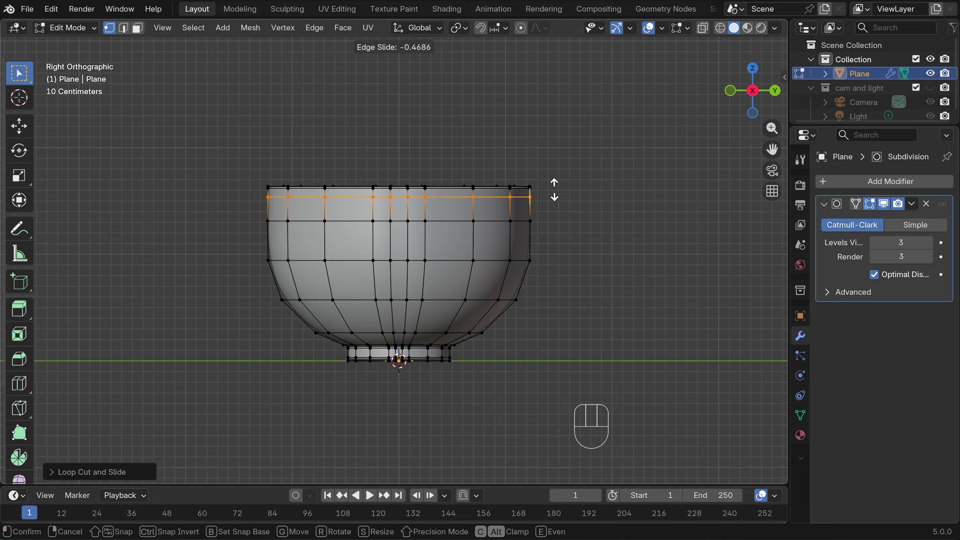
pyautogui.click(555, 189)
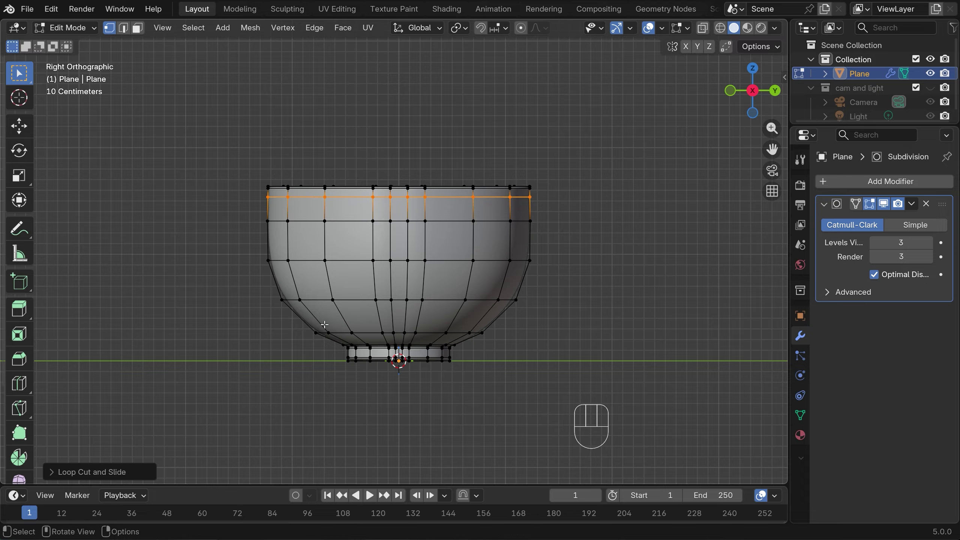
pyautogui.hotkey('ctrl', 'r')
pyautogui.click(528, 322)
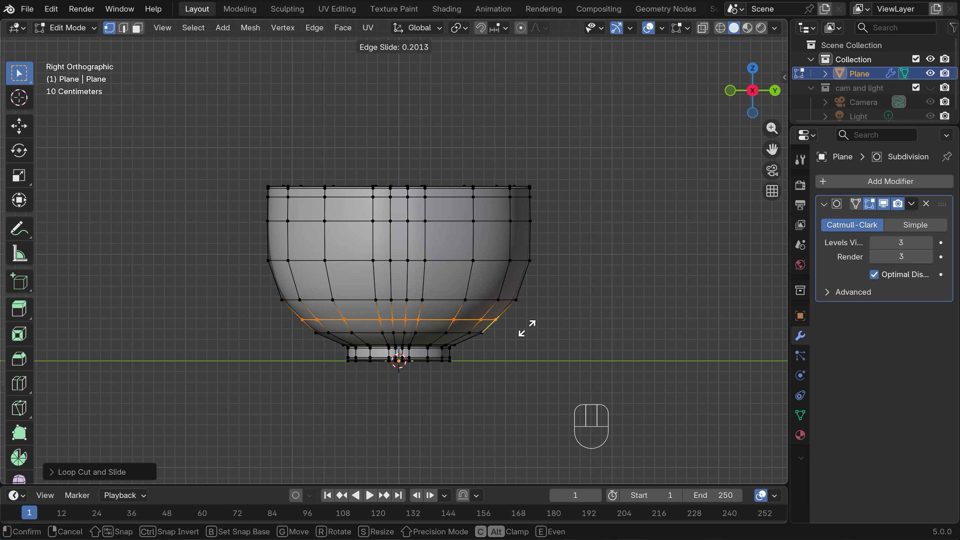
pyautogui.click(525, 331)
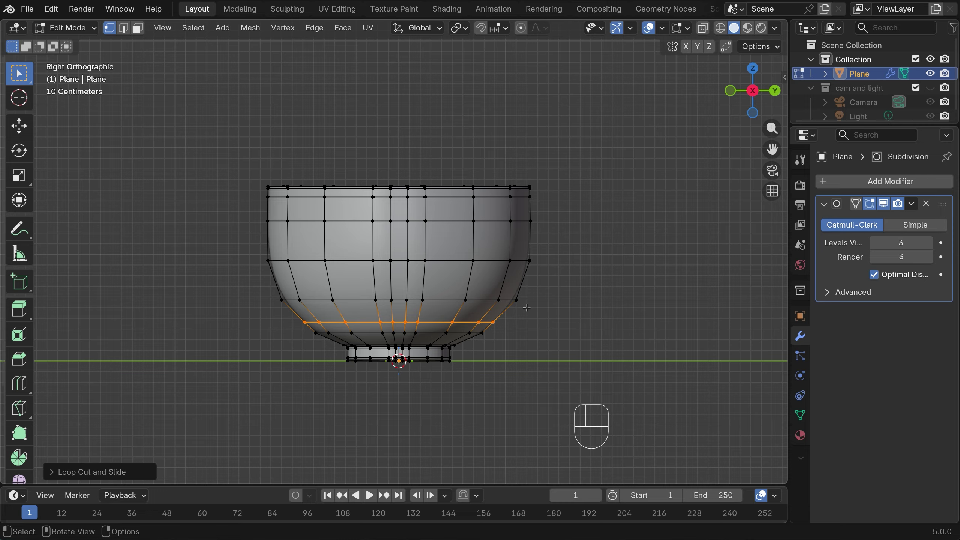
# - Slide the two new vertical edge loops apart, each toward its outer neighbouring edge, to widen the central column of faces
pyautogui.press('2')
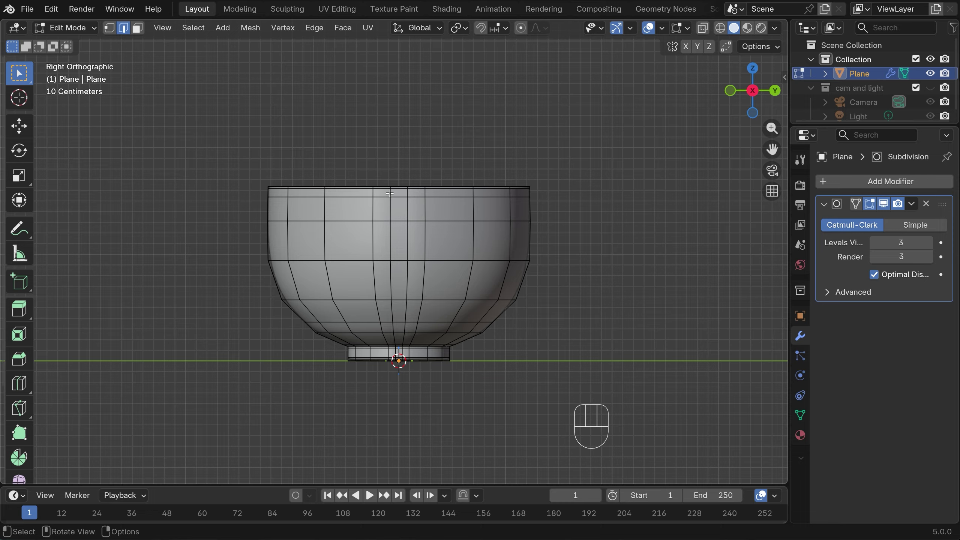
pyautogui.keyDown('alt'); pyautogui.click(390, 193); pyautogui.keyUp('alt')
pyautogui.press('g')
pyautogui.press('g')
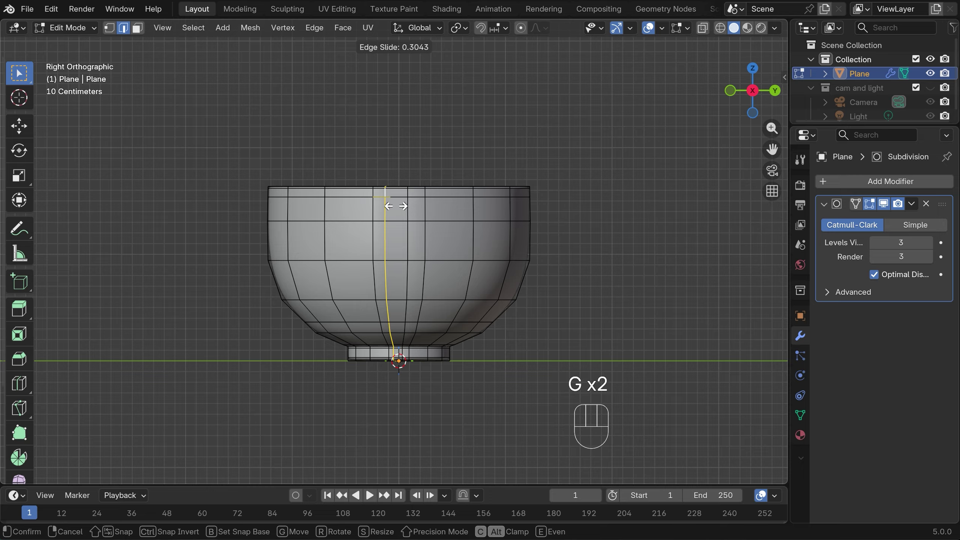
pyautogui.click(394, 206)
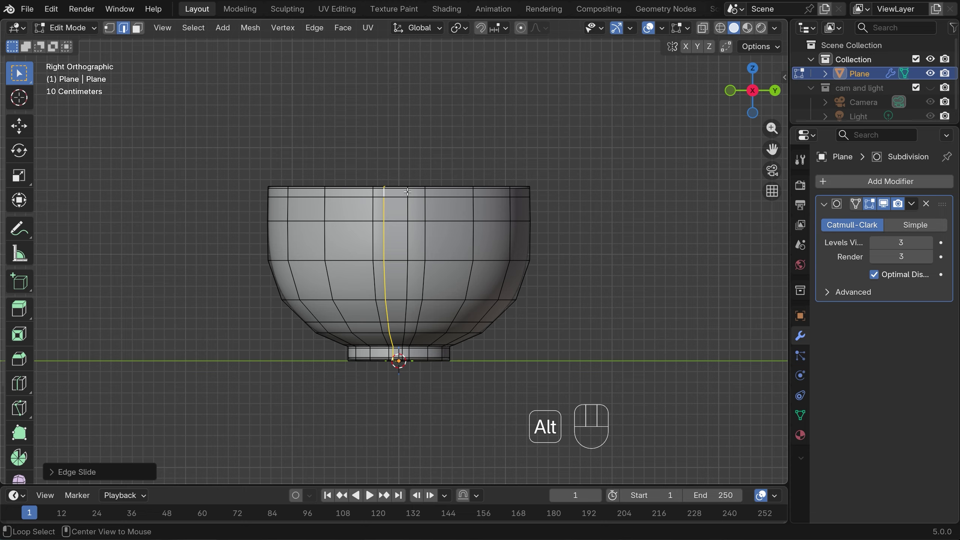
pyautogui.keyDown('alt'); pyautogui.click(407, 192); pyautogui.keyUp('alt')
pyautogui.press('g')
pyautogui.press('g')
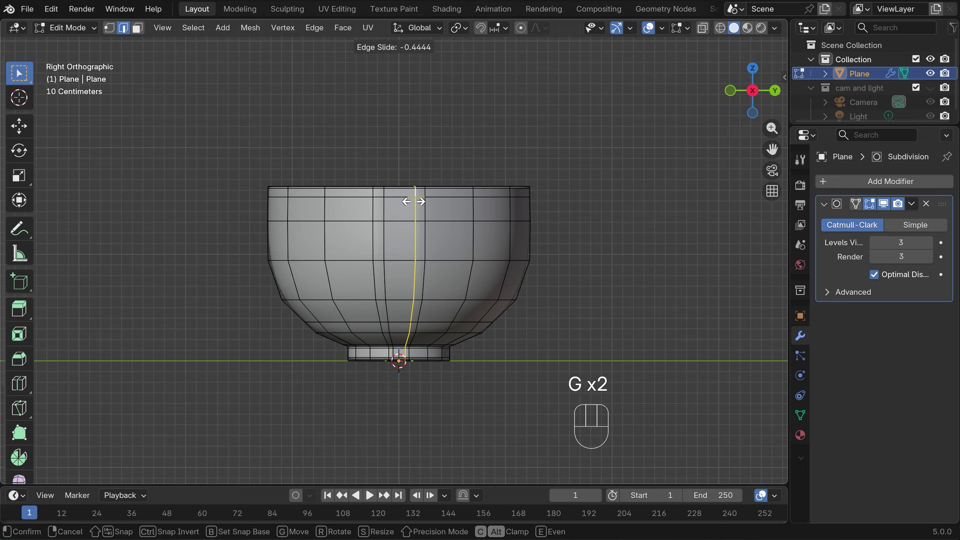
pyautogui.click(421, 202)
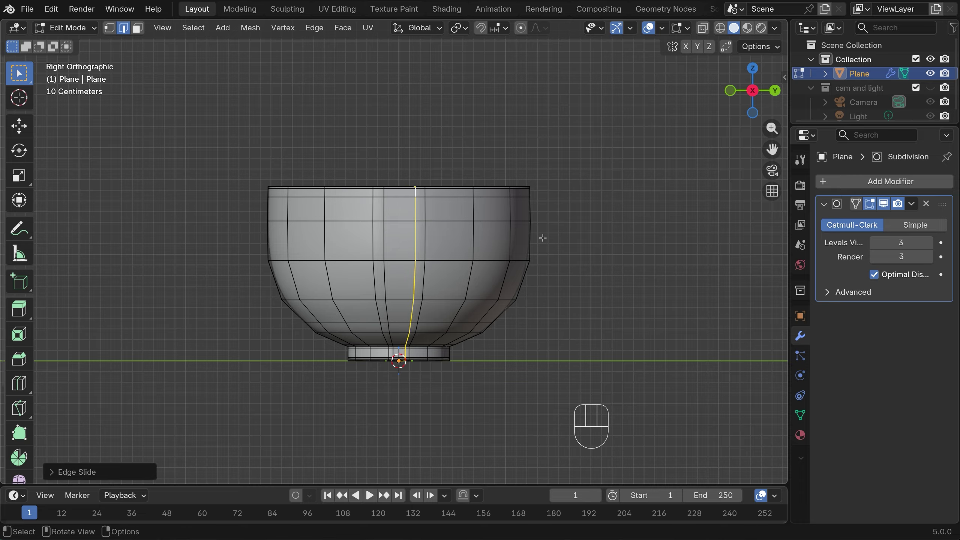
# - Select the lower and upper faces of the central column as handle bases and place the 3D cursor on the wall midway between them
pyautogui.click(399, 310)
pyautogui.press('3')
pyautogui.click(397, 311)
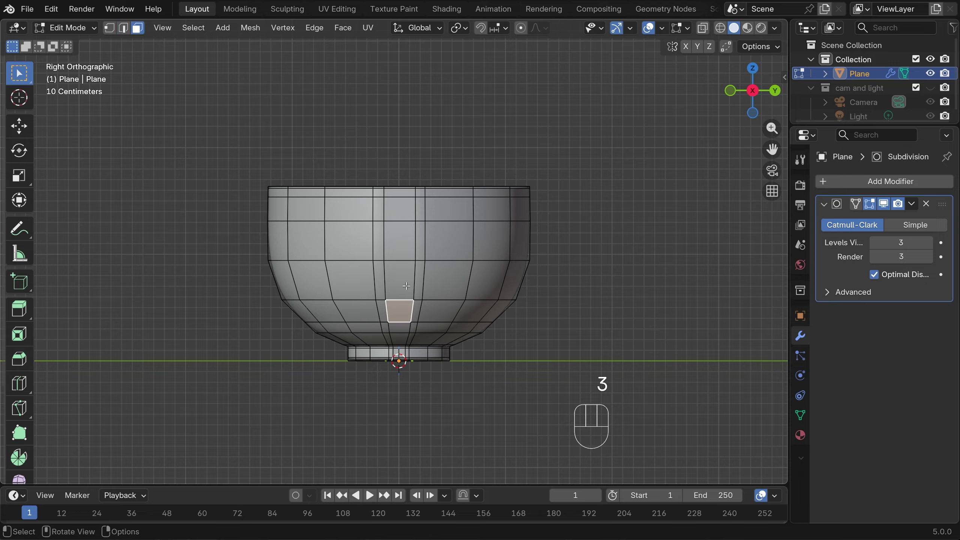
pyautogui.keyDown('shift'); pyautogui.click(401, 209); pyautogui.keyUp('shift')
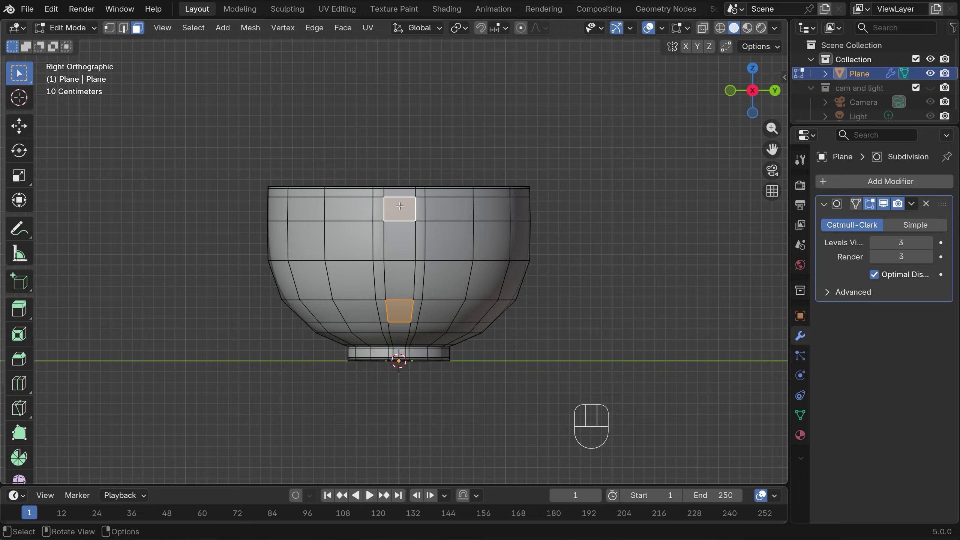
pyautogui.keyDown('shift'); pyautogui.rightClick(399, 260); pyautogui.keyUp('shift')
# - Extrude the two selected faces a short distance outward along the global X axis to form the handle stubs
pyautogui.press('KP_1')
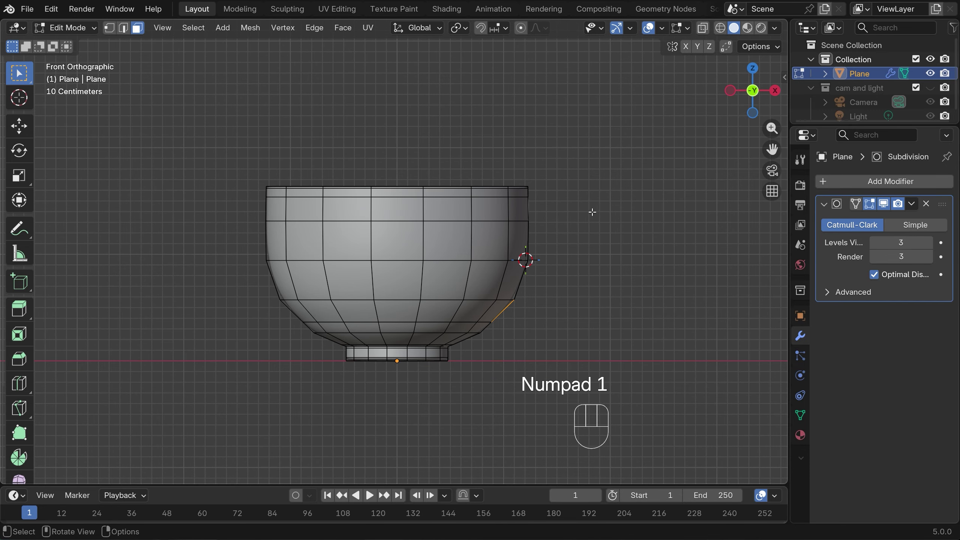
pyautogui.press('e')
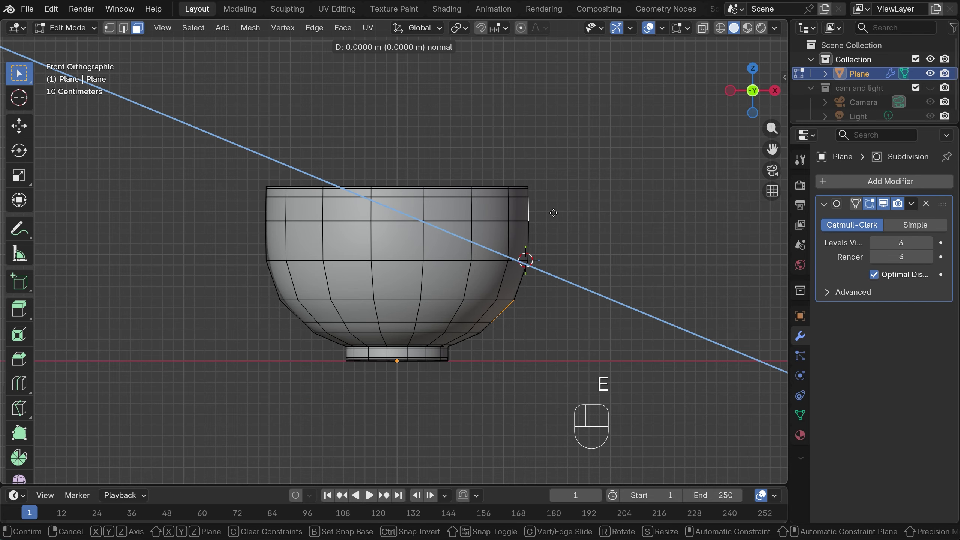
pyautogui.press('x')
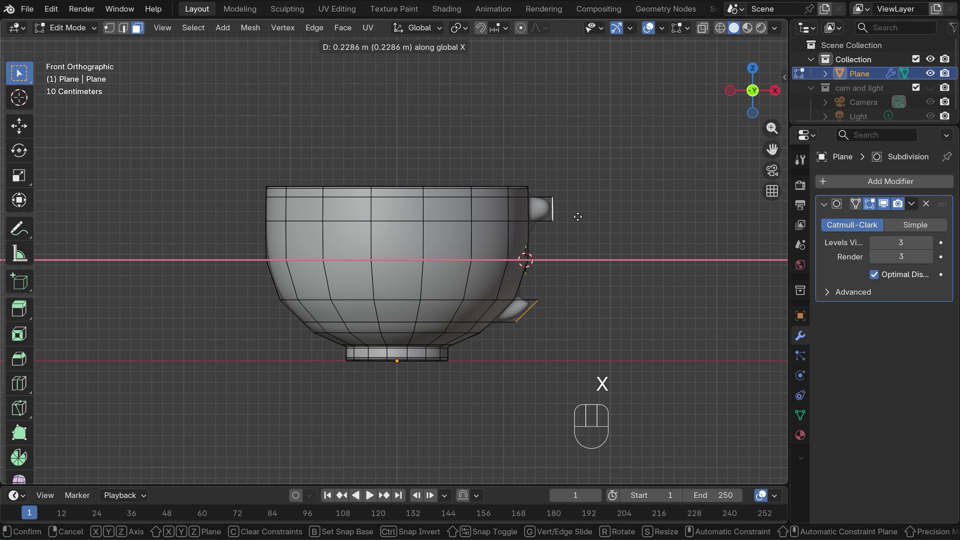
pyautogui.click(584, 216)
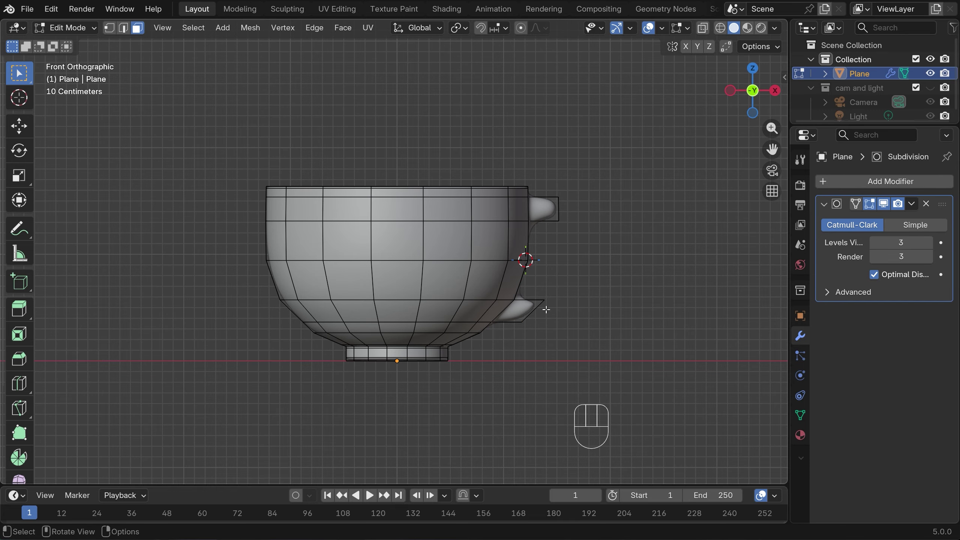
# - Rotate the lower stub's end face until it stands vertical and scale it down to about 0.75
pyautogui.moveTo(546, 310); pyautogui.dragTo(536, 307, button='middle')
pyautogui.press('KP_1')
pyautogui.press('r')
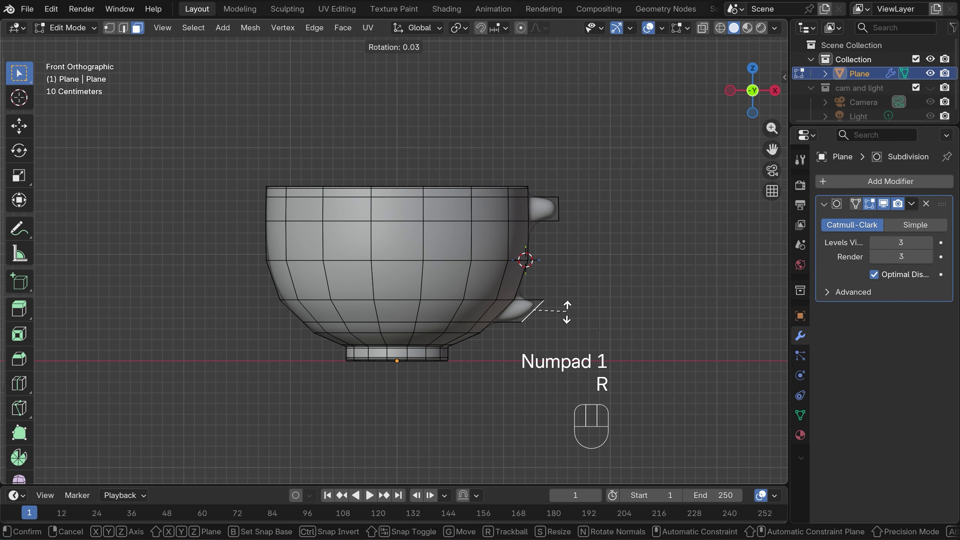
pyautogui.click(547, 297)
pyautogui.press('s')
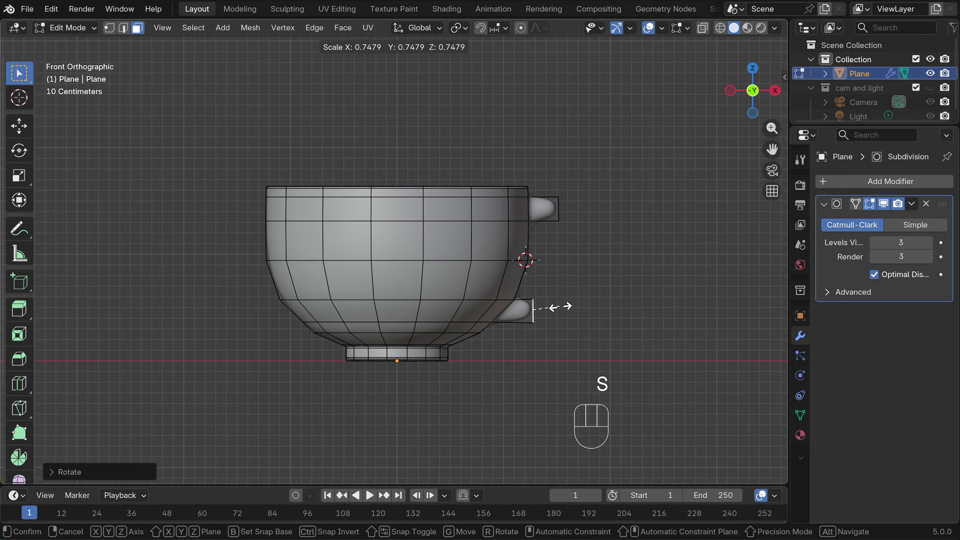
pyautogui.click(558, 306)
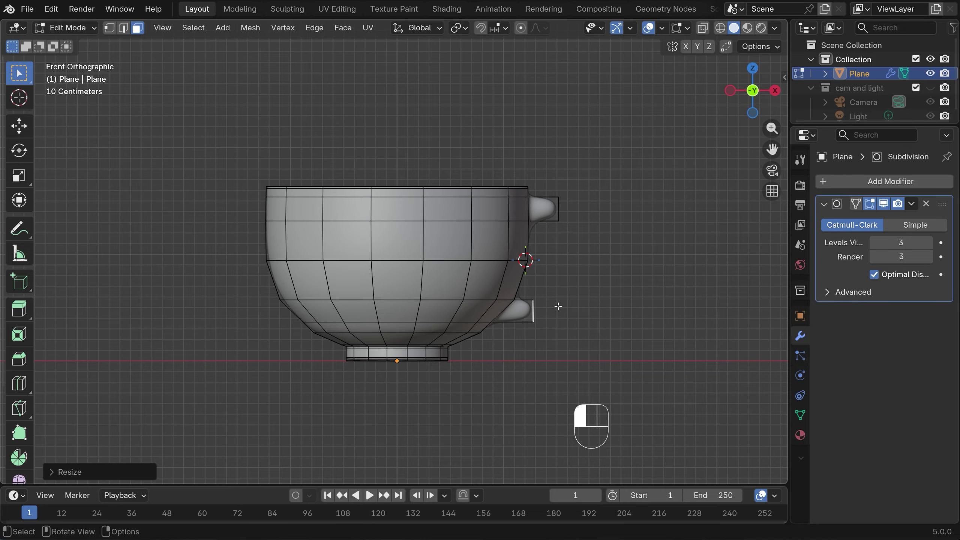
# - Spin the upper stub's end face around the 3D cursor on the Y axis in 6 steps, sweeping a curved handle toward the lower stub
pyautogui.moveTo(651, 253); pyautogui.dragTo(555, 263, button='middle')
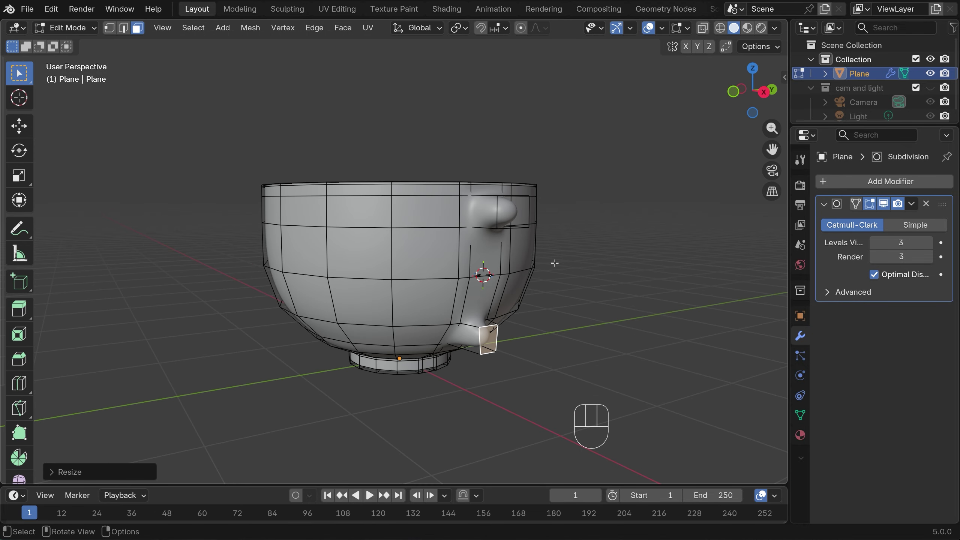
pyautogui.click(509, 212)
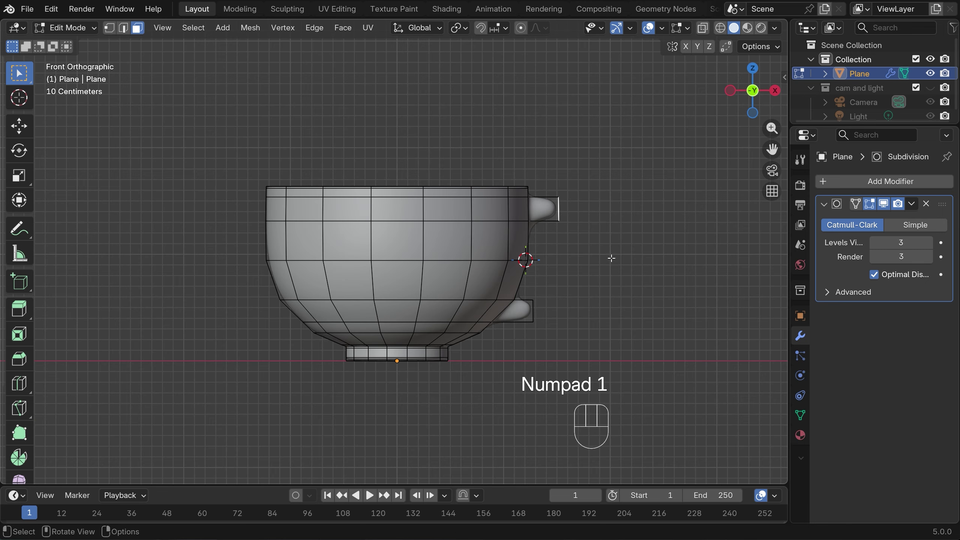
pyautogui.press('KP_1')
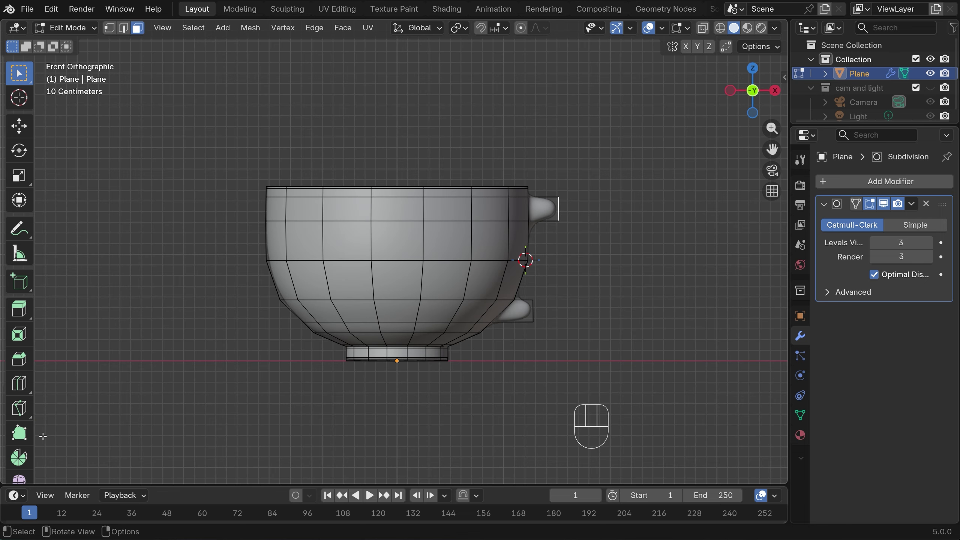
pyautogui.click(18, 458)
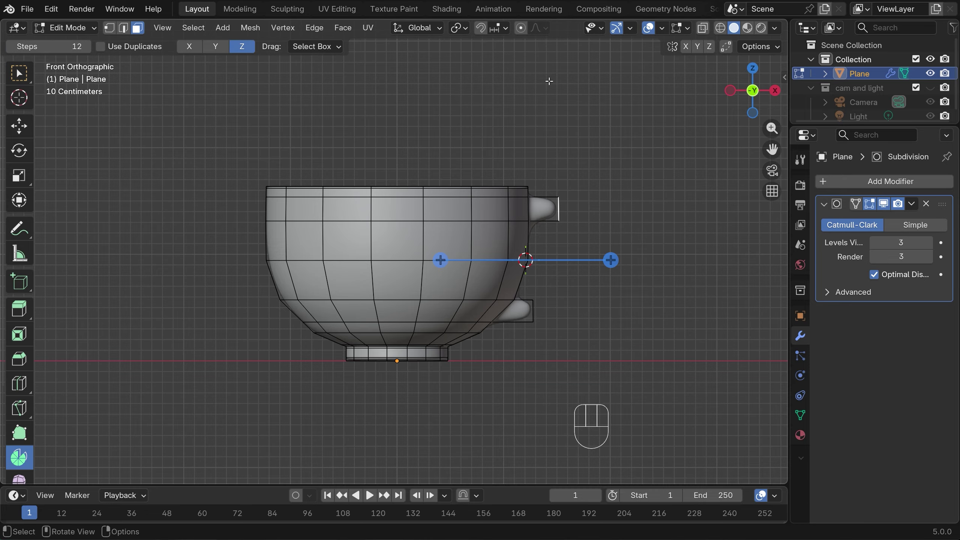
pyautogui.click(215, 46)
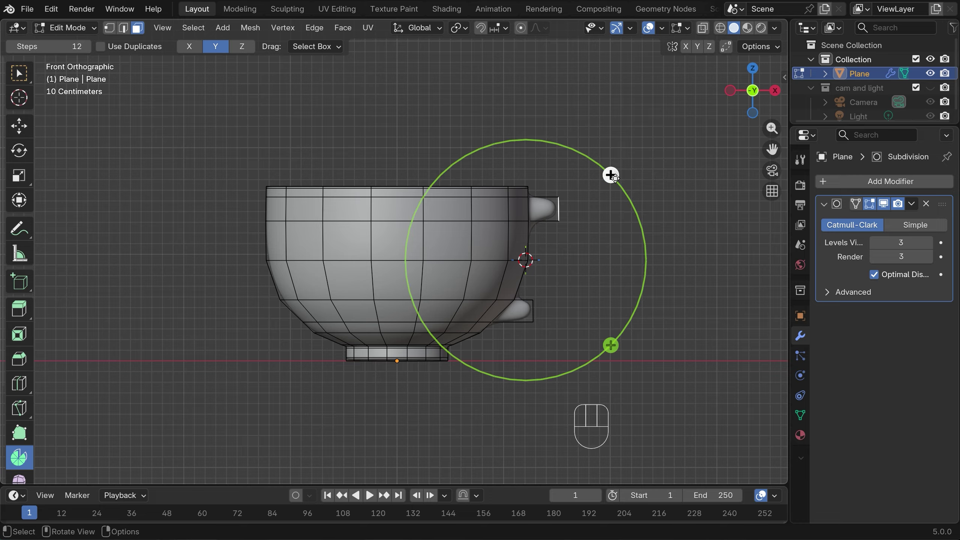
pyautogui.click(51, 45)
pyautogui.write('6')
pyautogui.press('Return')
pyautogui.moveTo(610, 174); pyautogui.dragTo(543, 373)
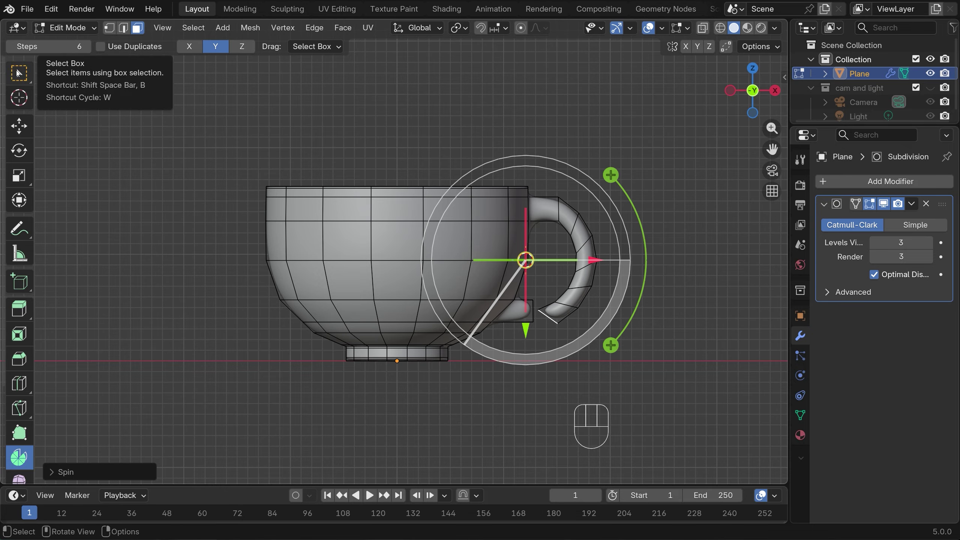
# - Bridge the edge loops between the lower stub's end face and the free end of the spun handle
pyautogui.click(14, 76)
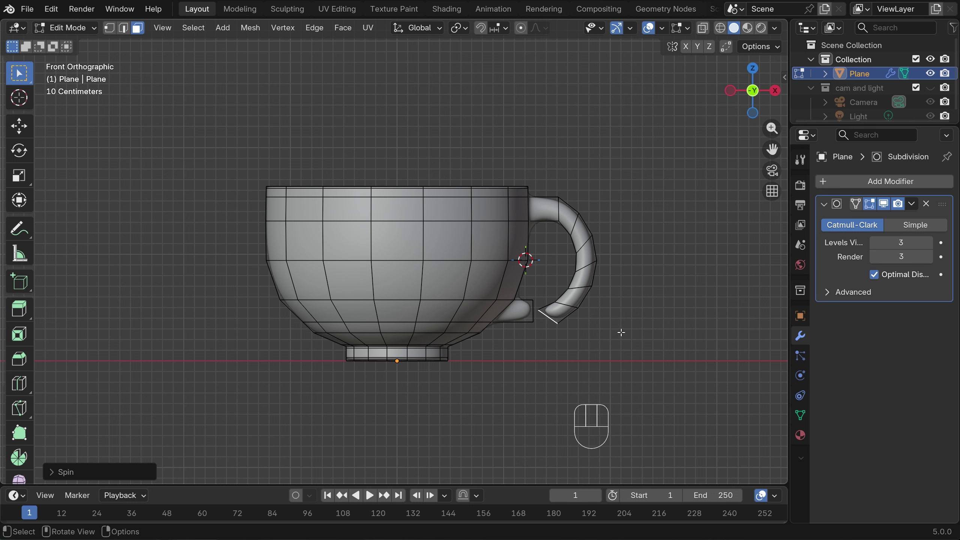
pyautogui.moveTo(636, 347); pyautogui.dragTo(579, 325, button='middle')
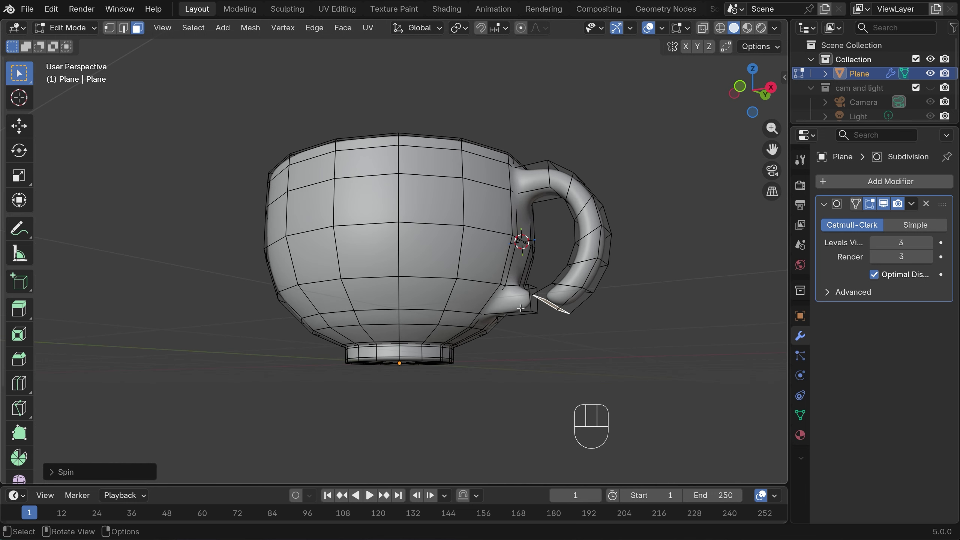
pyautogui.press('2')
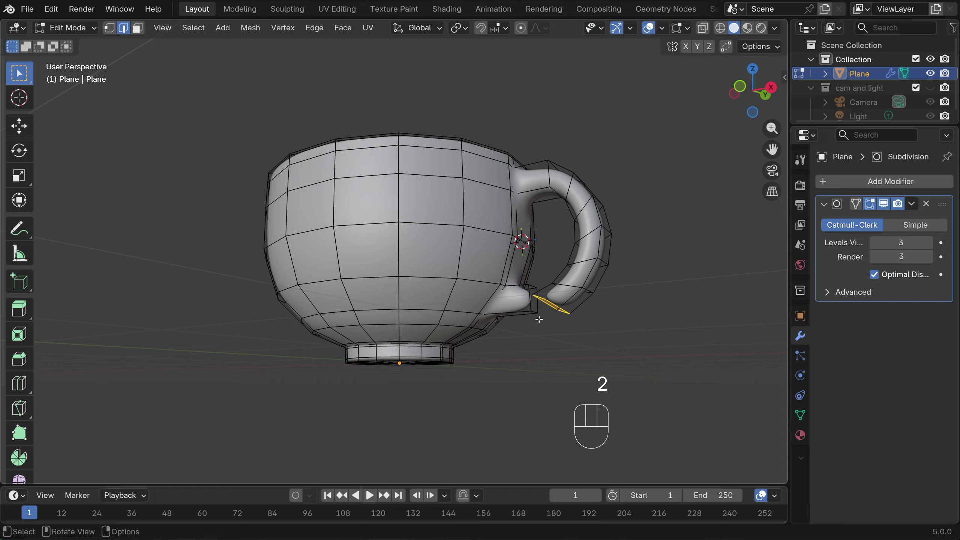
pyautogui.keyDown('shift'); pyautogui.click(529, 295); pyautogui.keyUp('shift')
pyautogui.keyDown('shift'); pyautogui.click(536, 306); pyautogui.keyUp('shift')
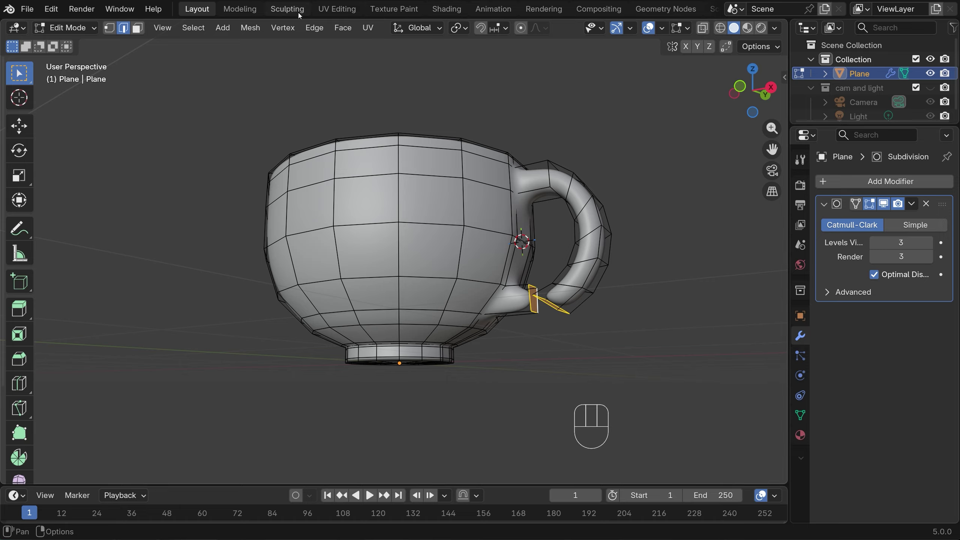
pyautogui.click(314, 28)
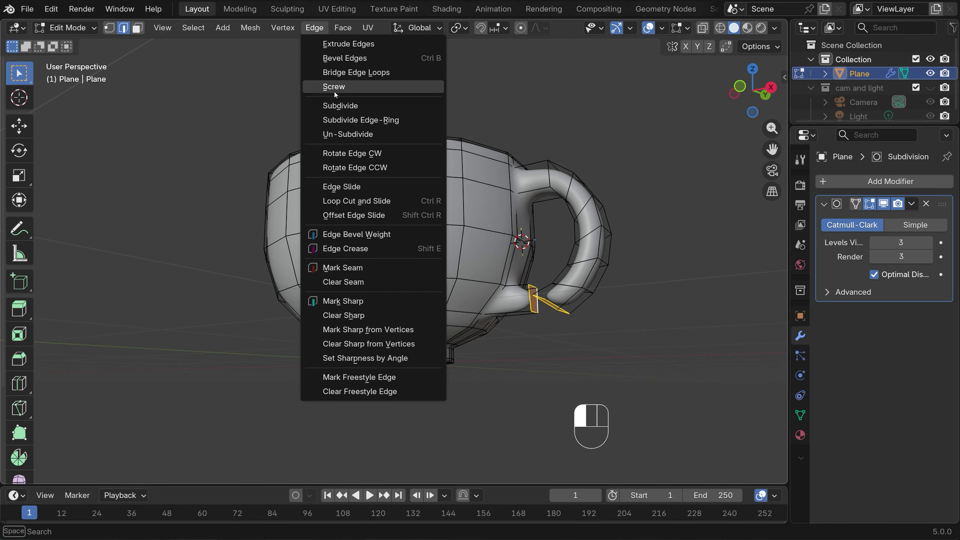
pyautogui.click(340, 73)
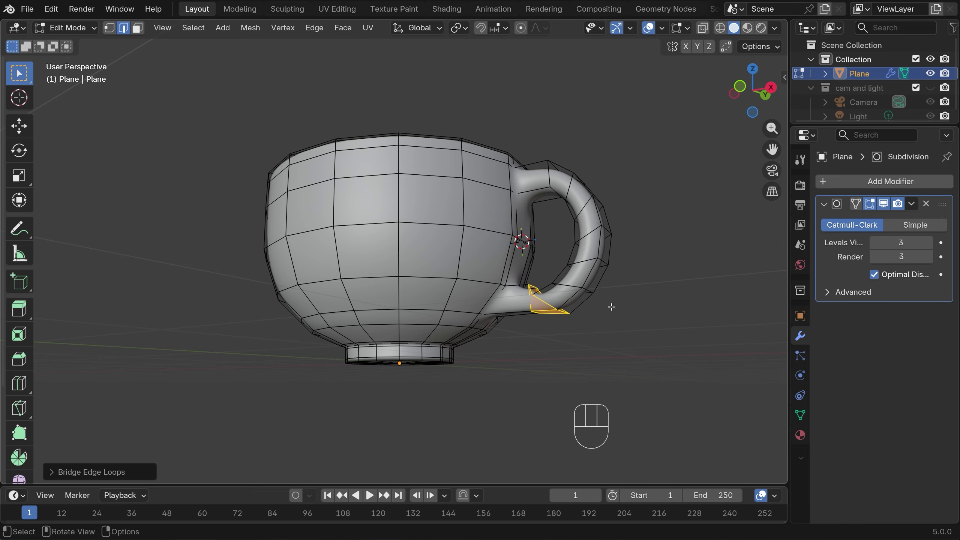
# - Rotate the edge loop at the handle's lower joint nearly vertical and raise it slightly along Z to smooth the bend
pyautogui.press('KP_1')
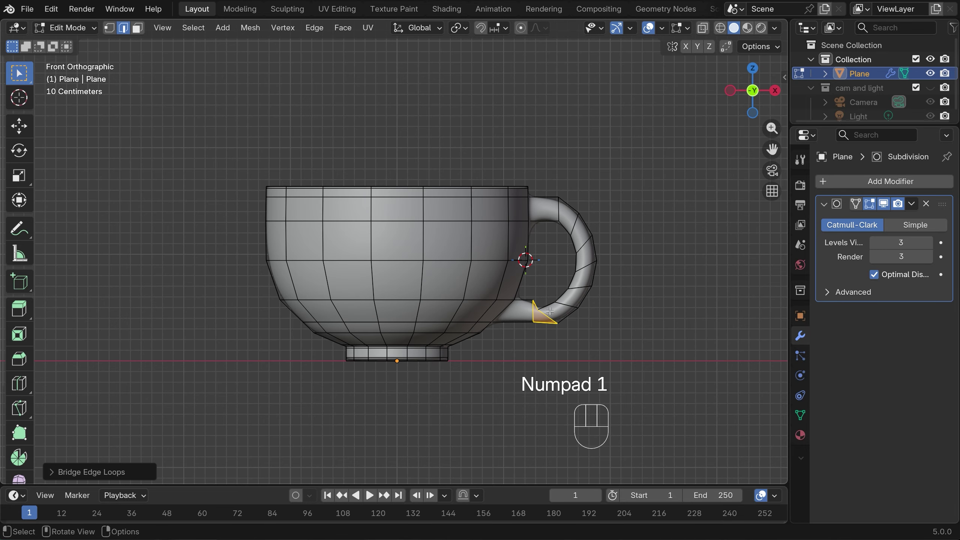
pyautogui.hotkey('alt', 'a')
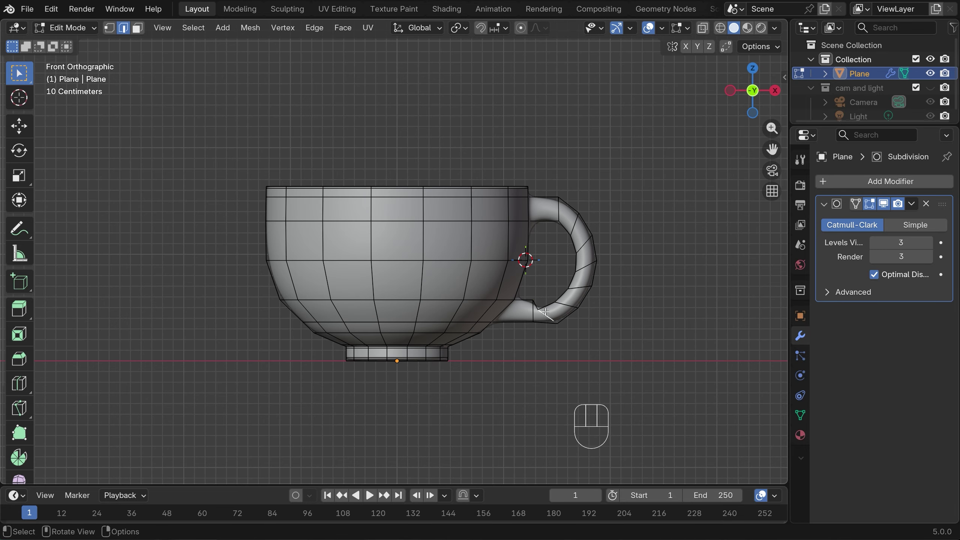
pyautogui.keyDown('alt'); pyautogui.click(545, 314); pyautogui.keyUp('alt')
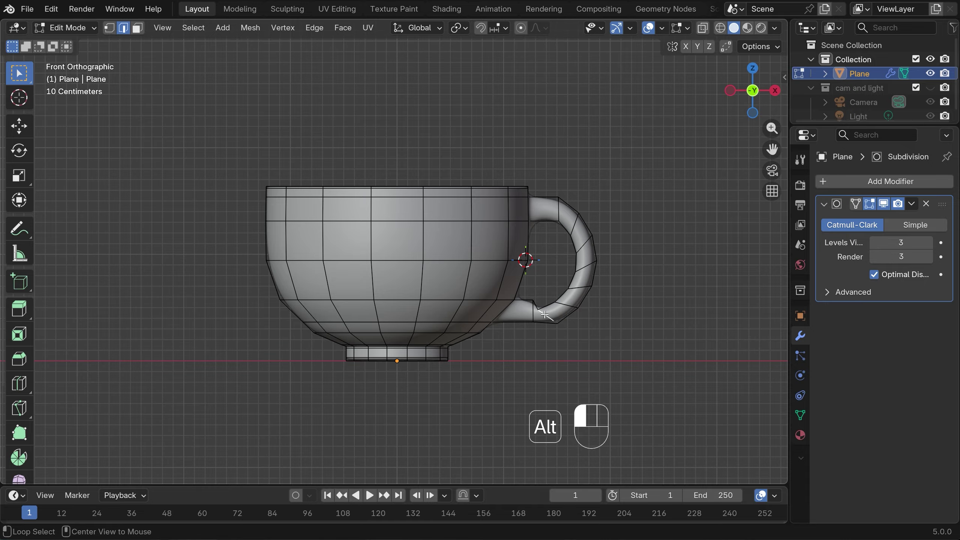
pyautogui.click(703, 28)
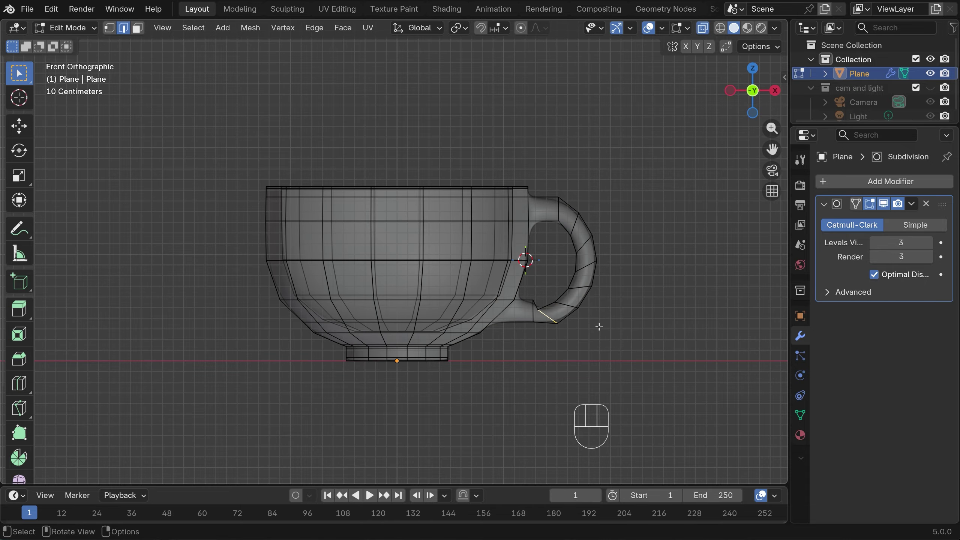
pyautogui.moveTo(598, 326); pyautogui.dragTo(589, 313, button='middle')
pyautogui.press('KP_1')
pyautogui.press('r')
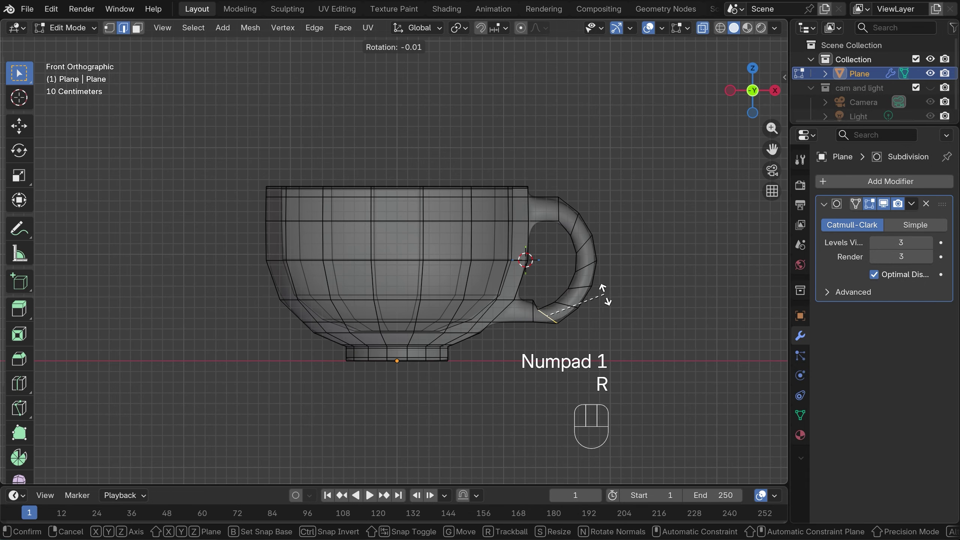
pyautogui.click(562, 339)
pyautogui.press('g')
pyautogui.press('z')
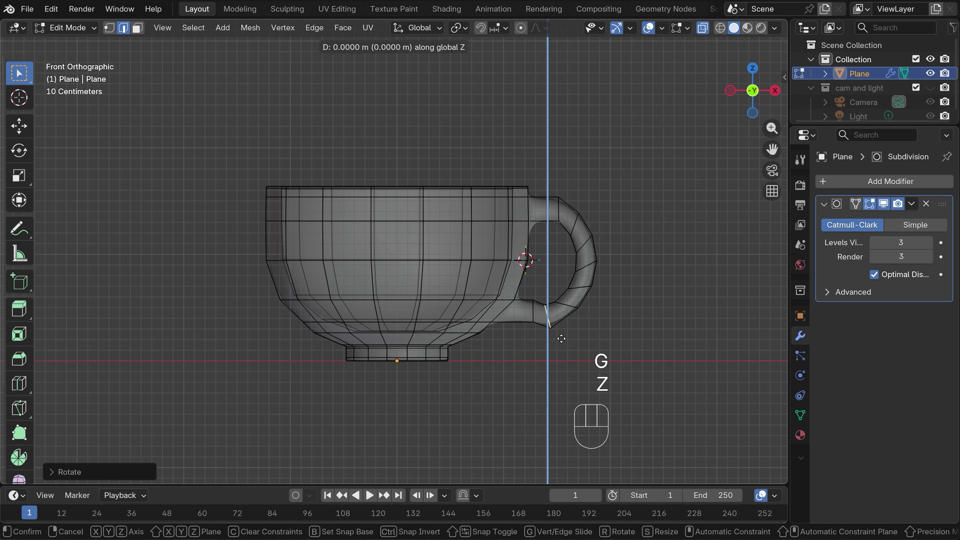
pyautogui.click(557, 332)
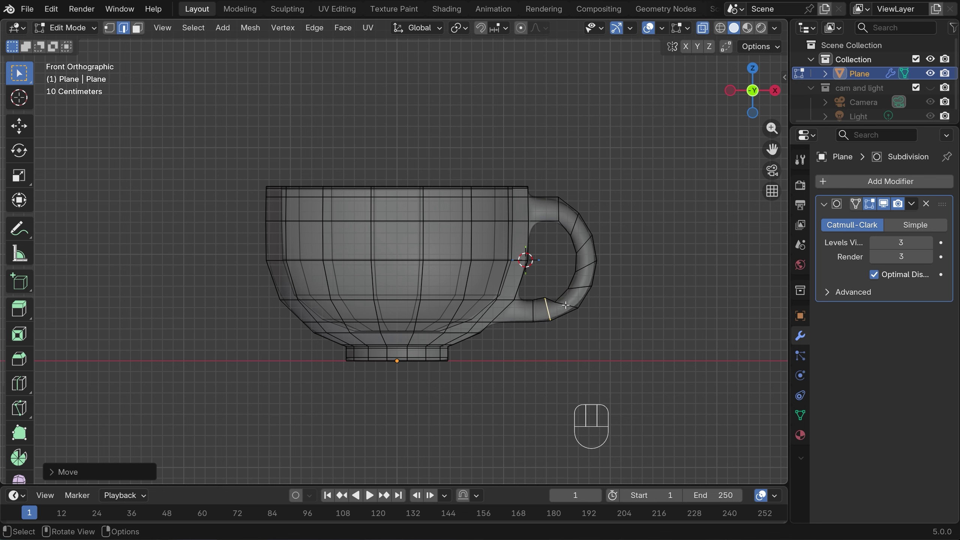
# - Rotate and reposition the next handle loop past the joint, and rotate the loop above it square to the curve
pyautogui.keyDown('alt'); pyautogui.click(565, 306); pyautogui.keyUp('alt')
pyautogui.press('r')
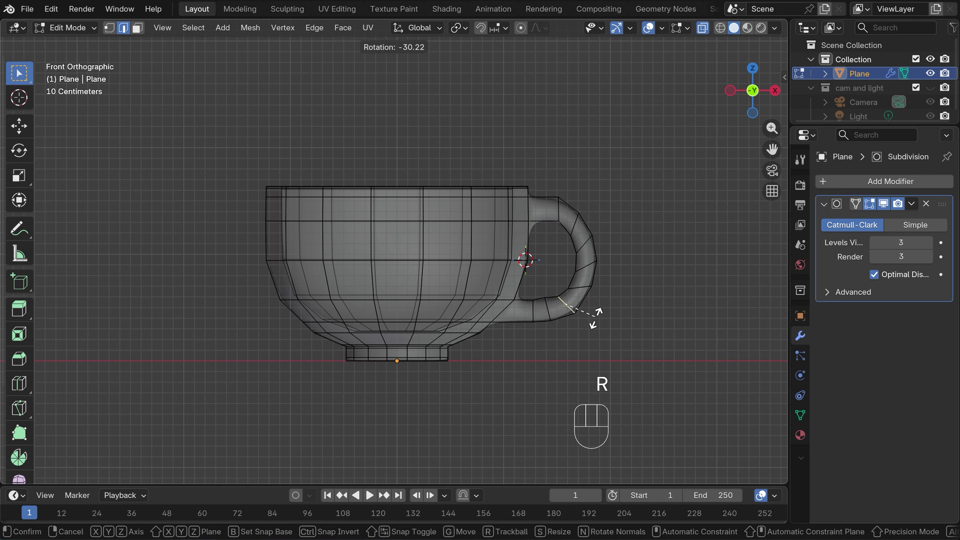
pyautogui.click(590, 322)
pyautogui.press('g')
pyautogui.click(582, 288)
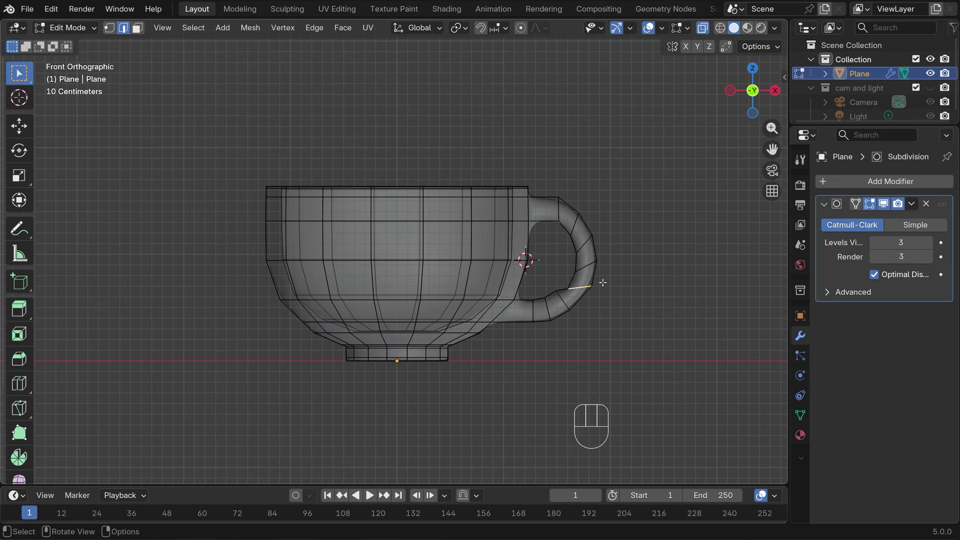
pyautogui.press('r')
pyautogui.click(596, 300)
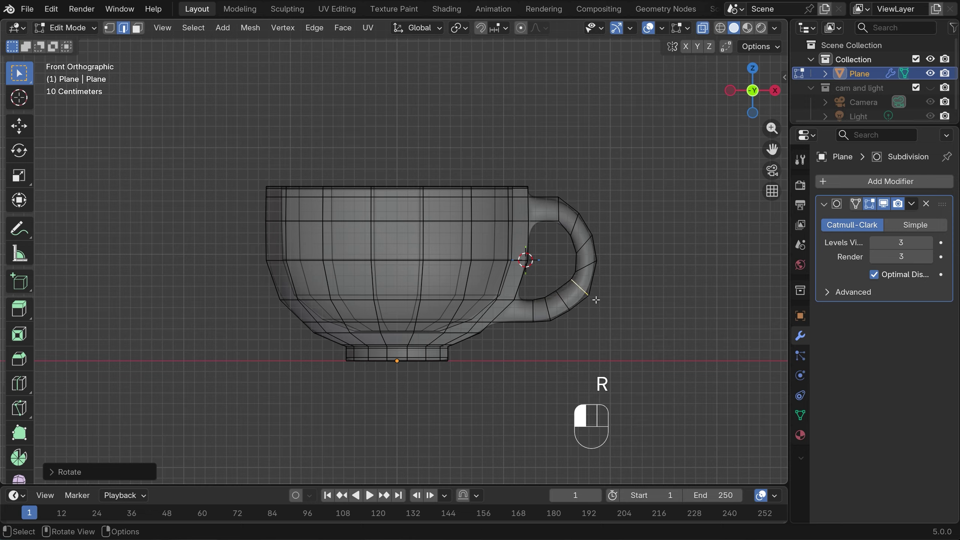
# - Rotate each of the four remaining edge loops up to the upper stub so they sit perpendicular to the handle's curve
pyautogui.keyDown('alt'); pyautogui.click(592, 266); pyautogui.keyUp('alt')
pyautogui.press('r')
pyautogui.click(617, 264)
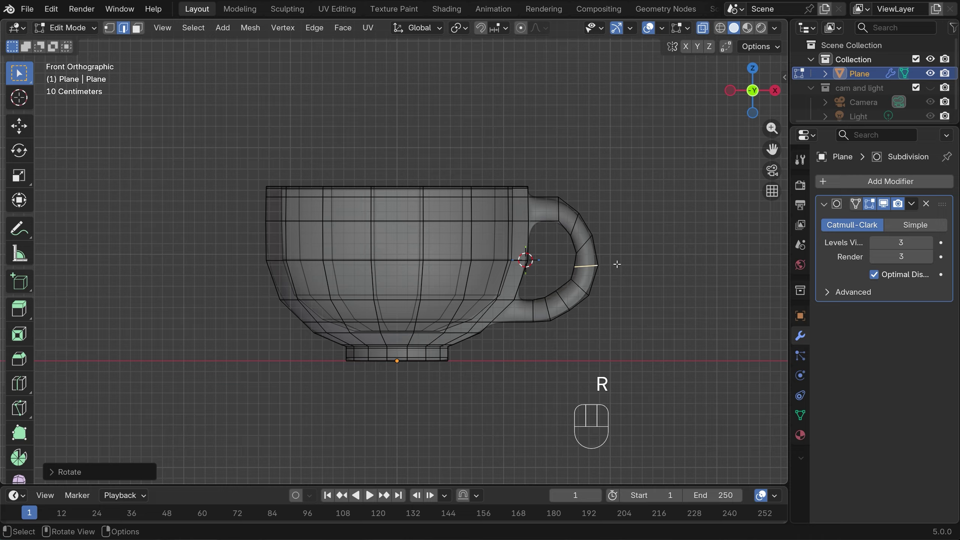
pyautogui.keyDown('alt'); pyautogui.click(588, 241); pyautogui.keyUp('alt')
pyautogui.press('r')
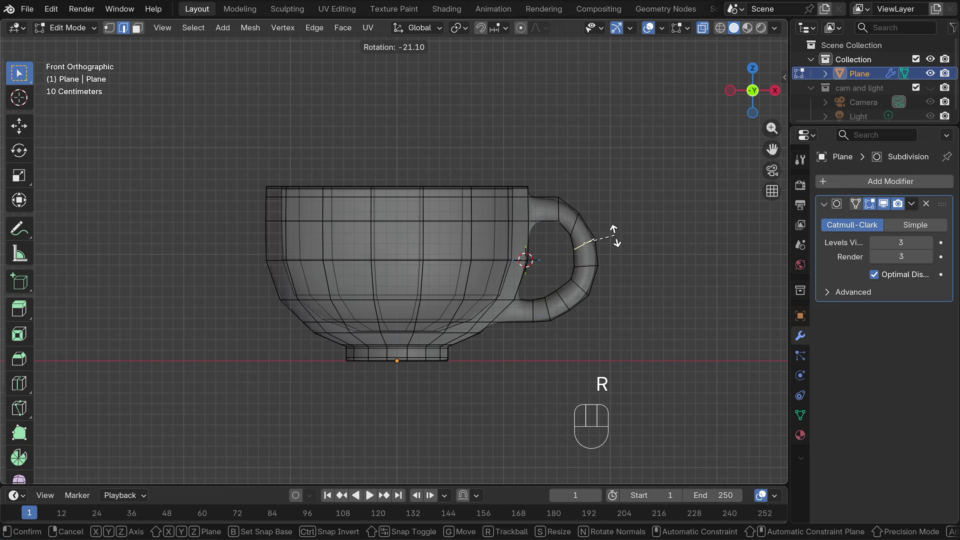
pyautogui.click(616, 236)
pyautogui.keyDown('alt'); pyautogui.click(576, 222); pyautogui.keyUp('alt')
pyautogui.press('r')
pyautogui.click(601, 210)
pyautogui.keyDown('alt'); pyautogui.click(559, 204); pyautogui.keyUp('alt')
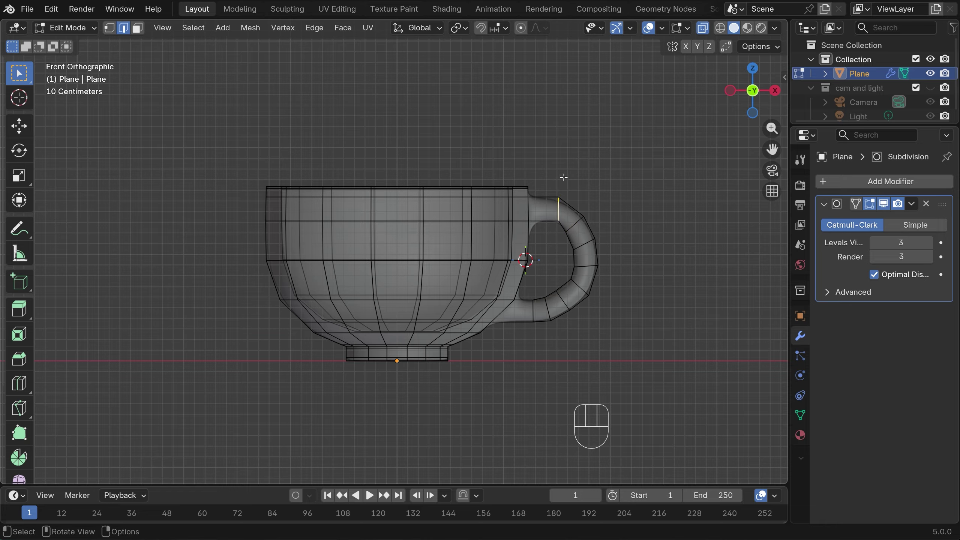
pyautogui.press('r')
pyautogui.click(576, 183)
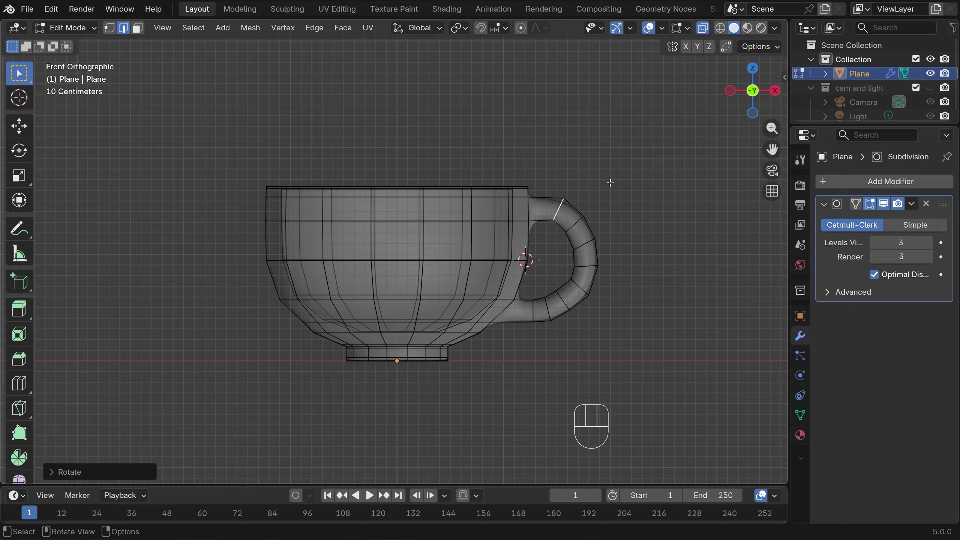
# - Select all vertices of the curved handle outside the cup wall and enable proportional editing
pyautogui.press('1')
pyautogui.moveTo(538, 166); pyautogui.dragTo(651, 360)
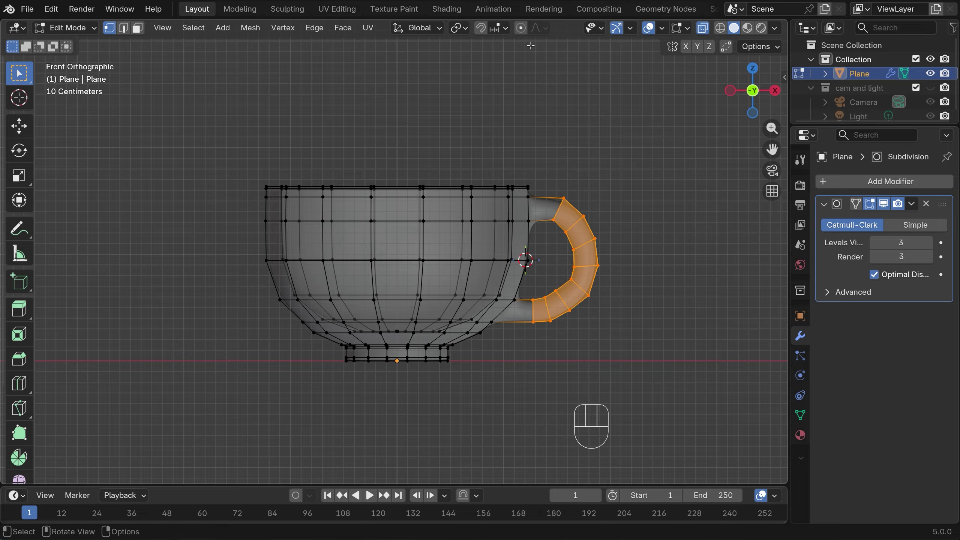
pyautogui.click(521, 29)
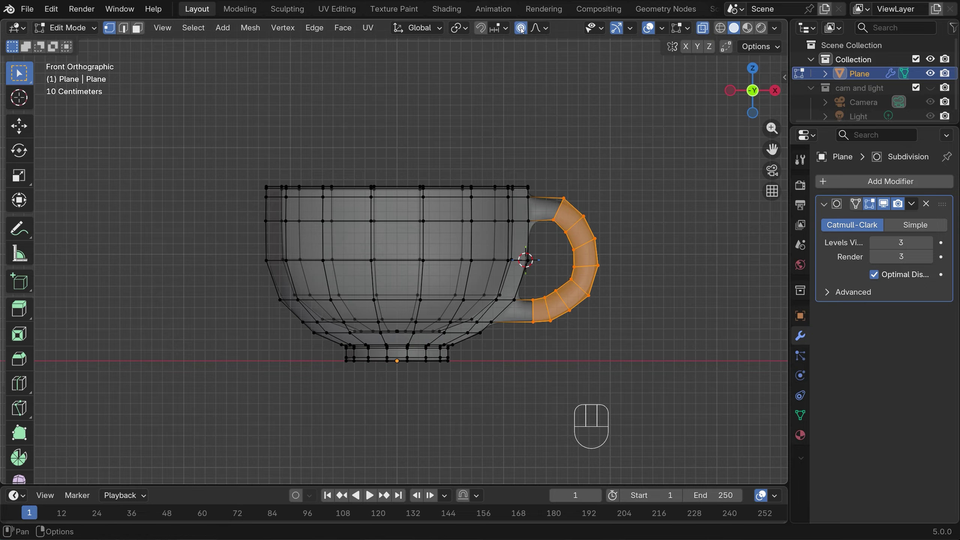
pyautogui.press('g')
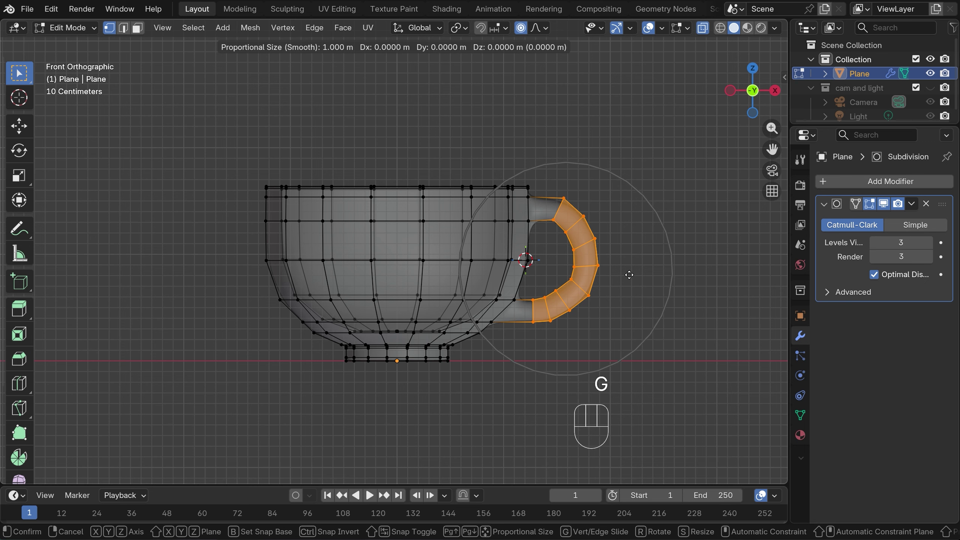
pyautogui.scroll(1, 629, 275)
pyautogui.press('z')
pyautogui.scroll(1, 628, 274)
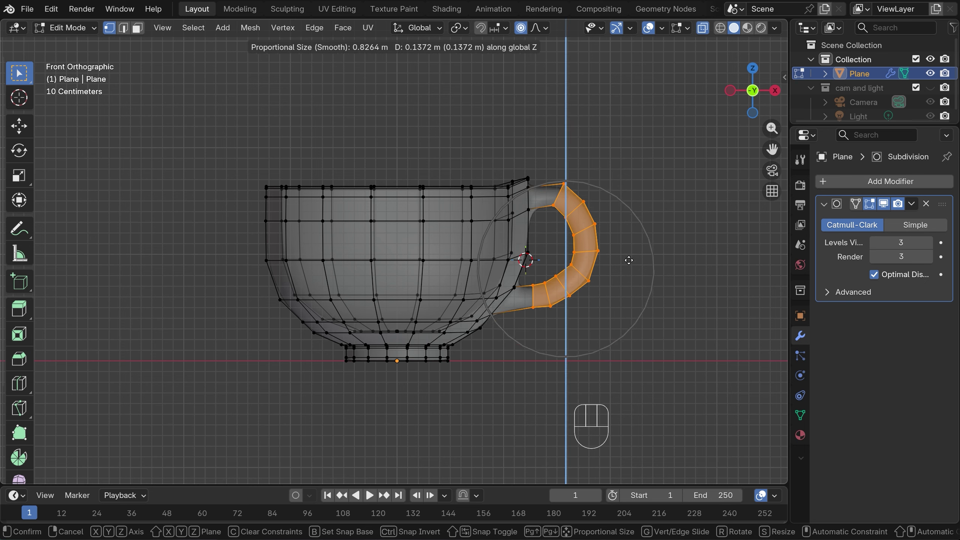
pyautogui.rightClick(629, 260)
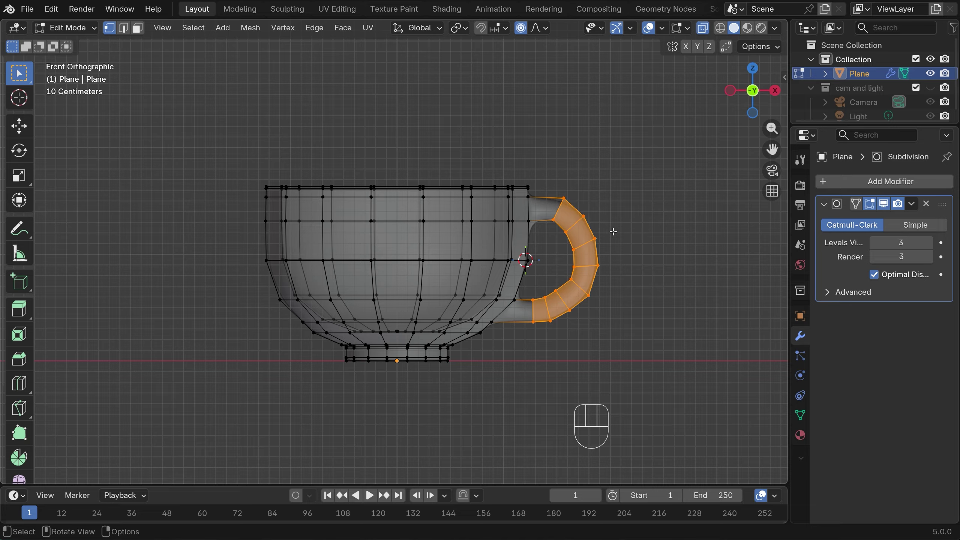
# - Invert the selection and hide the cup body so only the handle can be edited
pyautogui.click(193, 28)
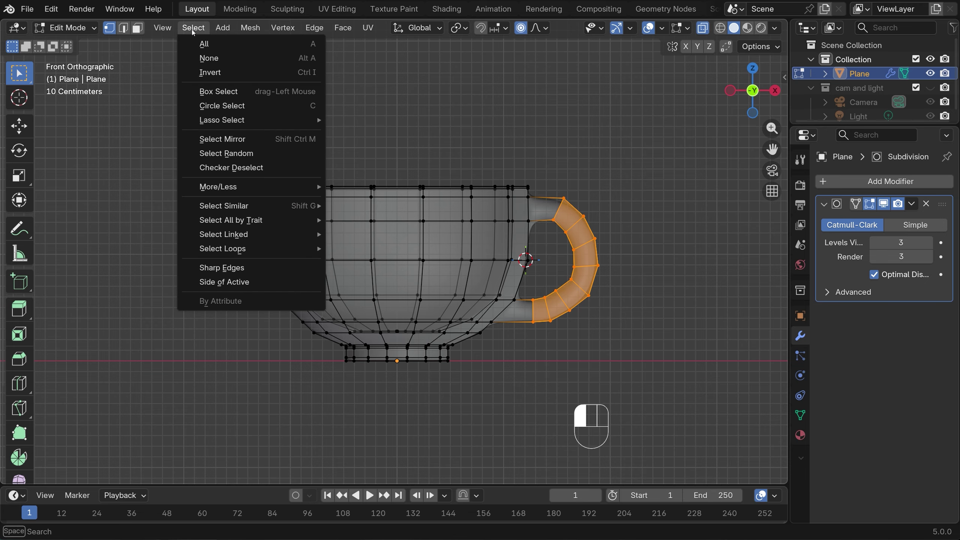
pyautogui.click(210, 72)
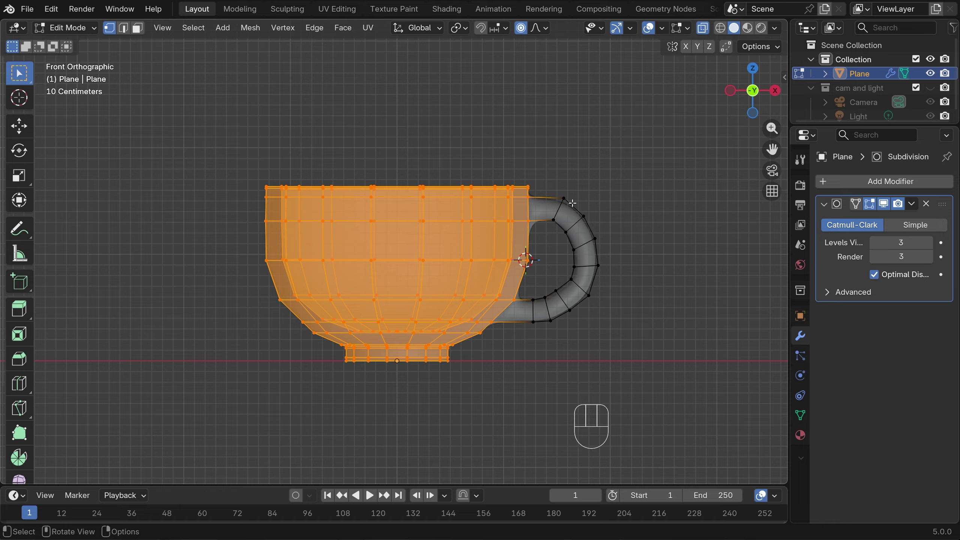
pyautogui.press('h')
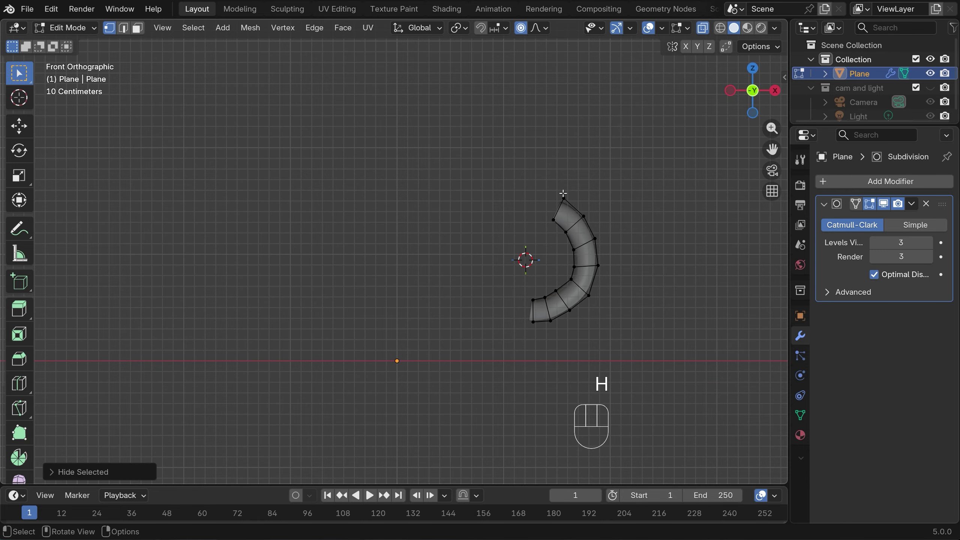
pyautogui.moveTo(544, 185); pyautogui.dragTo(618, 270)
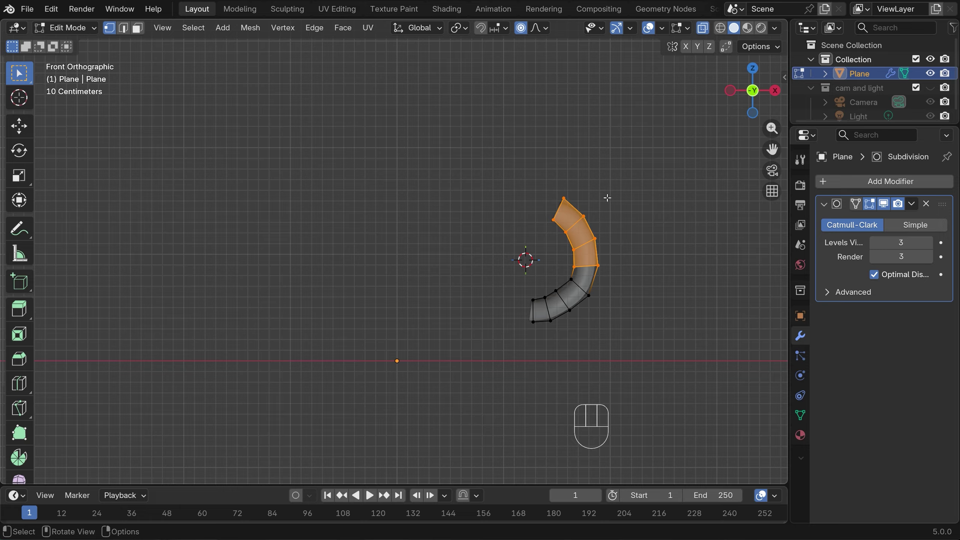
pyautogui.press('g')
pyautogui.press('z')
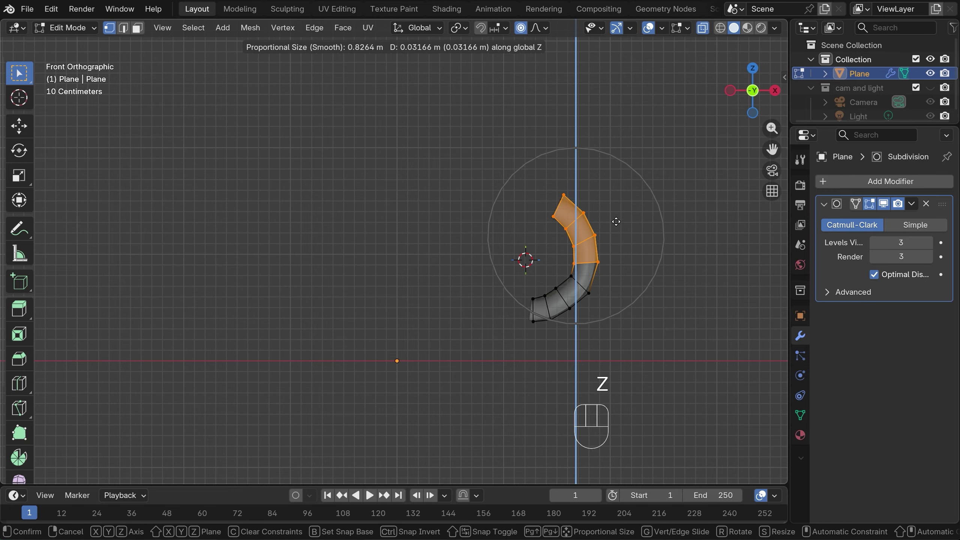
pyautogui.rightClick(616, 217)
# - Move the two loops in the handle's upper bend about 0.098 m up along Z with a proportional size of about 0.386 m
pyautogui.click(584, 216)
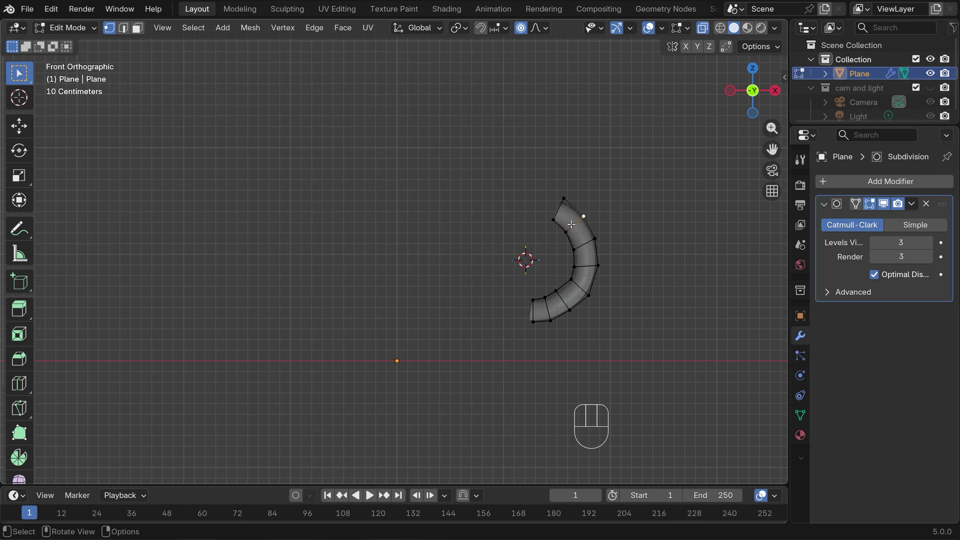
pyautogui.keyDown('shift'); pyautogui.moveTo(564, 224); pyautogui.dragTo(616, 256); pyautogui.keyUp('shift')
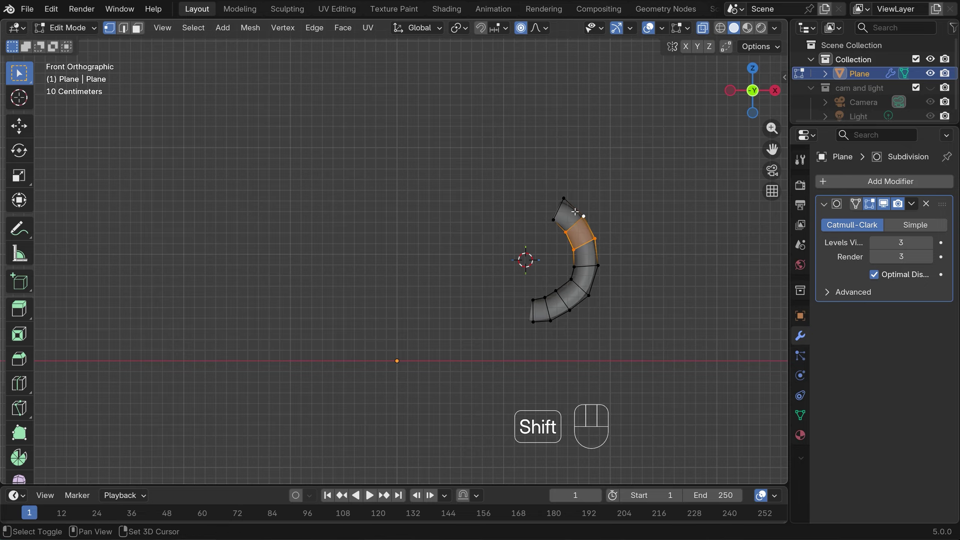
pyautogui.press('g')
pyautogui.press('z')
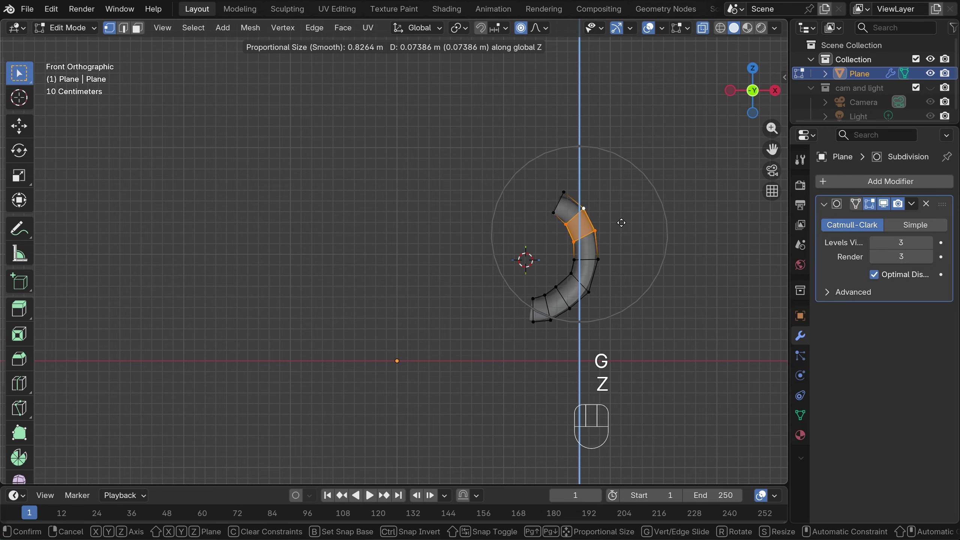
pyautogui.scroll(8, 621, 221)
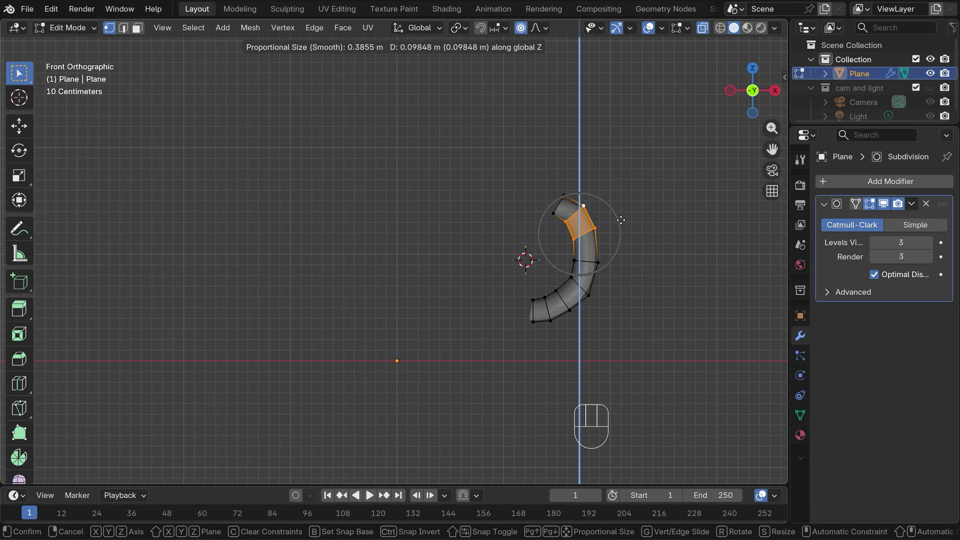
pyautogui.click(621, 220)
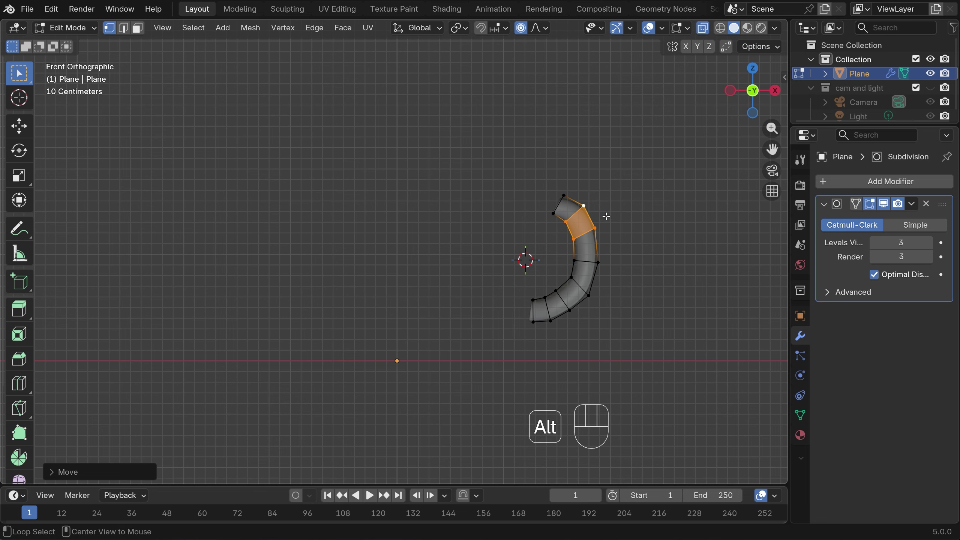
# - Reveal the cup body, rotate the edge loop at the handle's upper end about 23.5°, and turn off proportional editing
pyautogui.hotkey('alt', 'h')
pyautogui.click(562, 186)
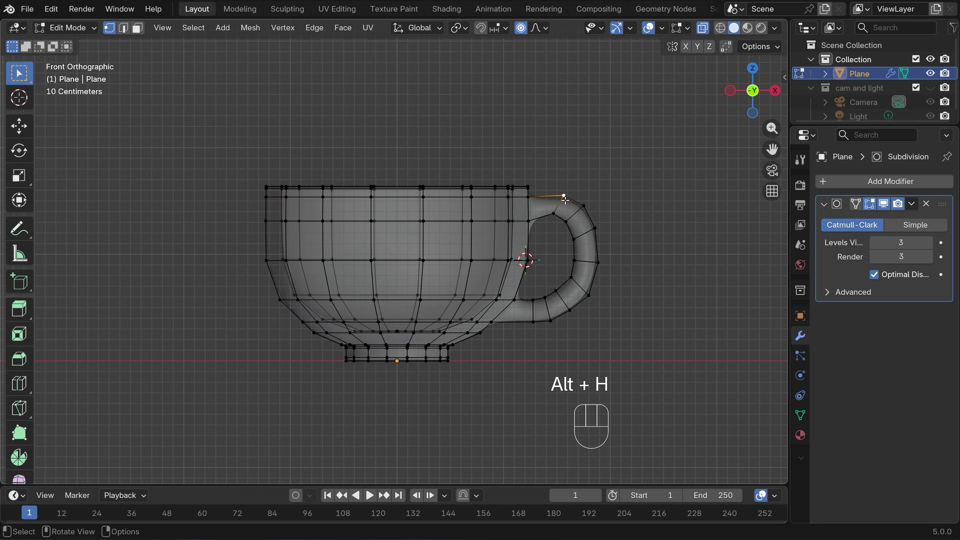
pyautogui.press('2')
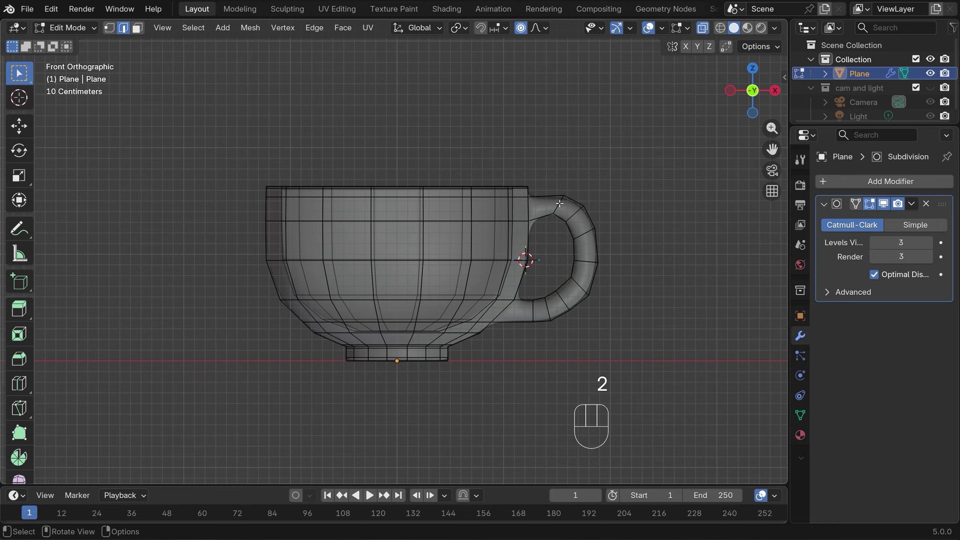
pyautogui.hotkey('alt', 'z')
pyautogui.press('r')
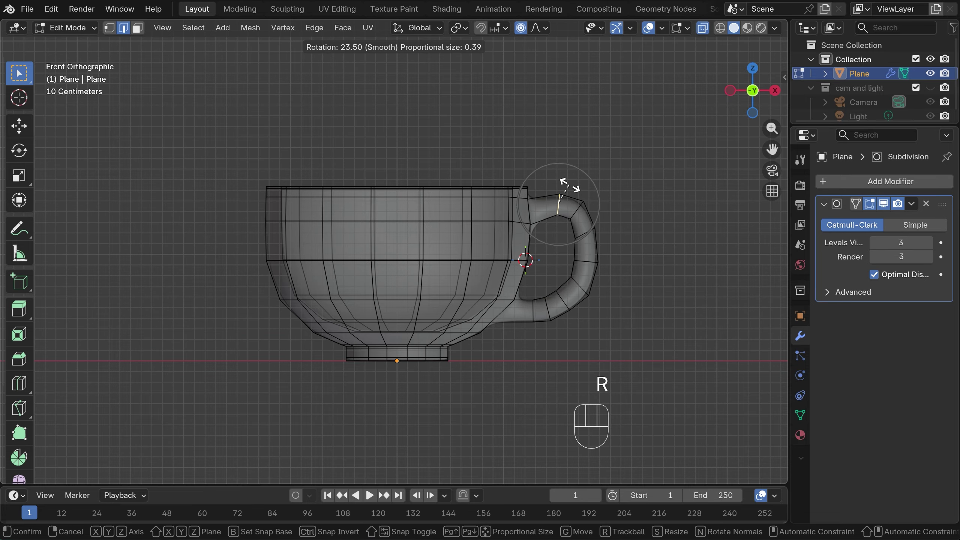
pyautogui.click(570, 185)
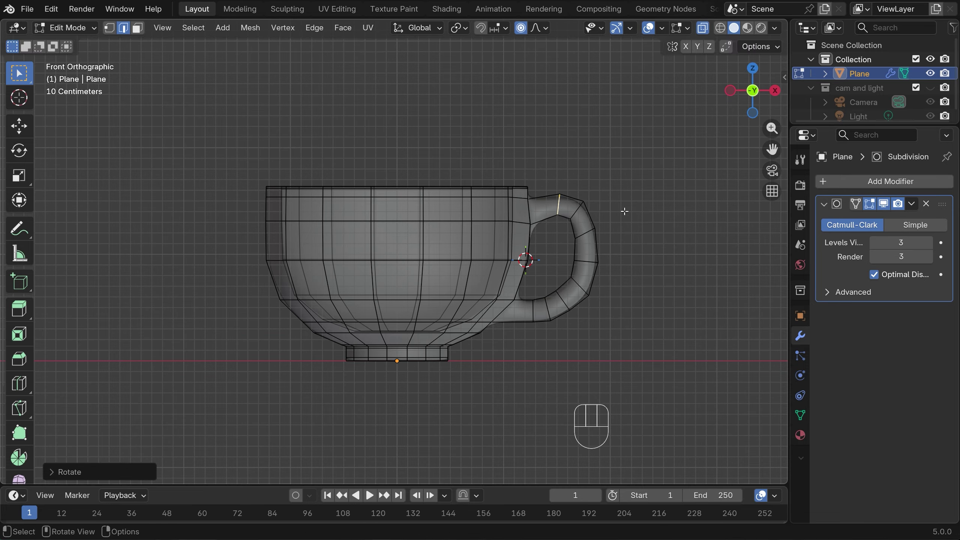
pyautogui.click(521, 28)
# - Turn off X-ray and add a loop cut to the handle's upper stub, slid about 0.84 toward the cup wall
pyautogui.moveTo(646, 278); pyautogui.dragTo(558, 288, button='middle')
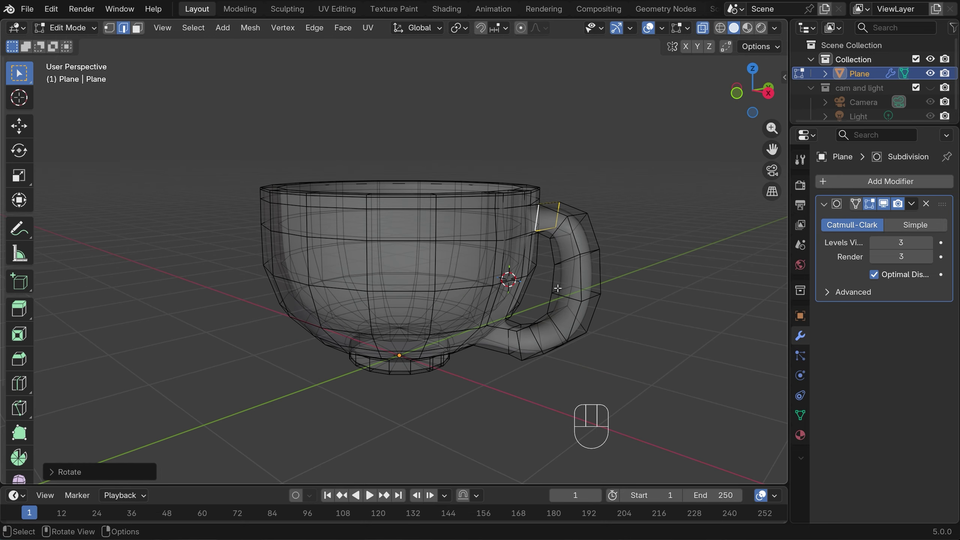
pyautogui.hotkey('alt', 'z')
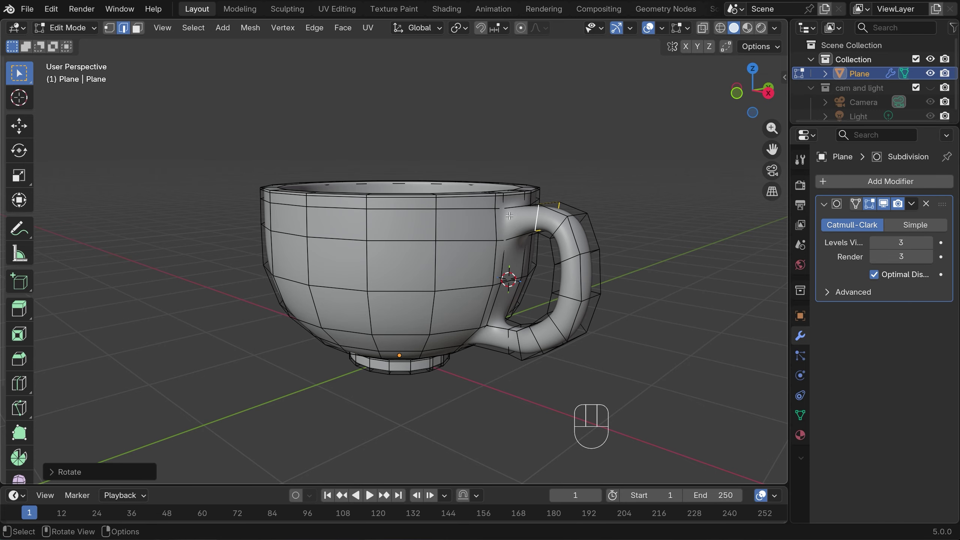
pyautogui.moveTo(583, 208); pyautogui.dragTo(550, 220, button='middle')
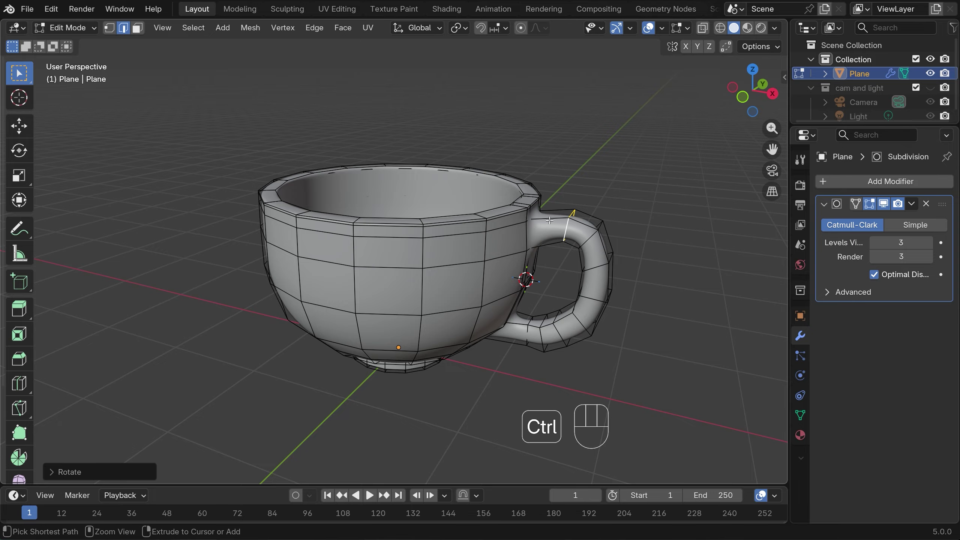
pyautogui.hotkey('ctrl', 'r')
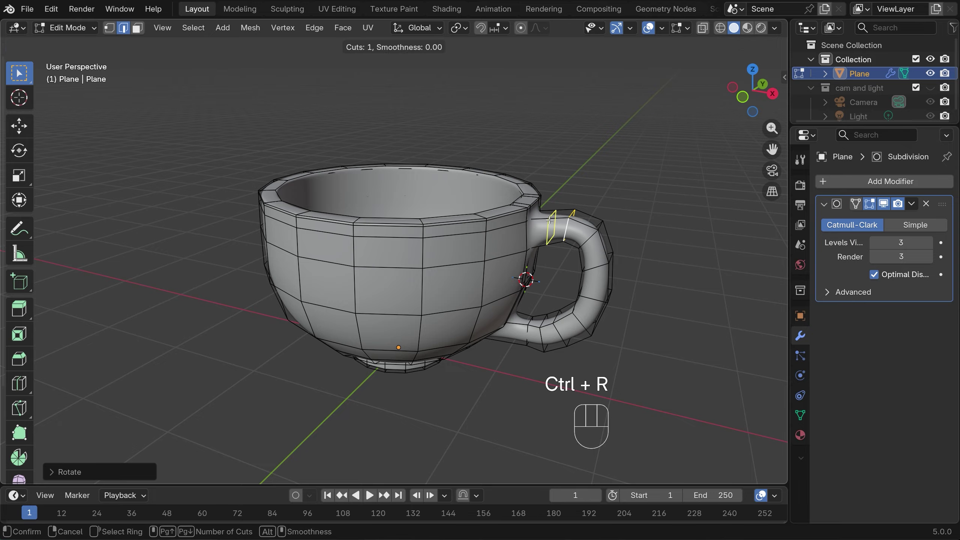
pyautogui.click(549, 220)
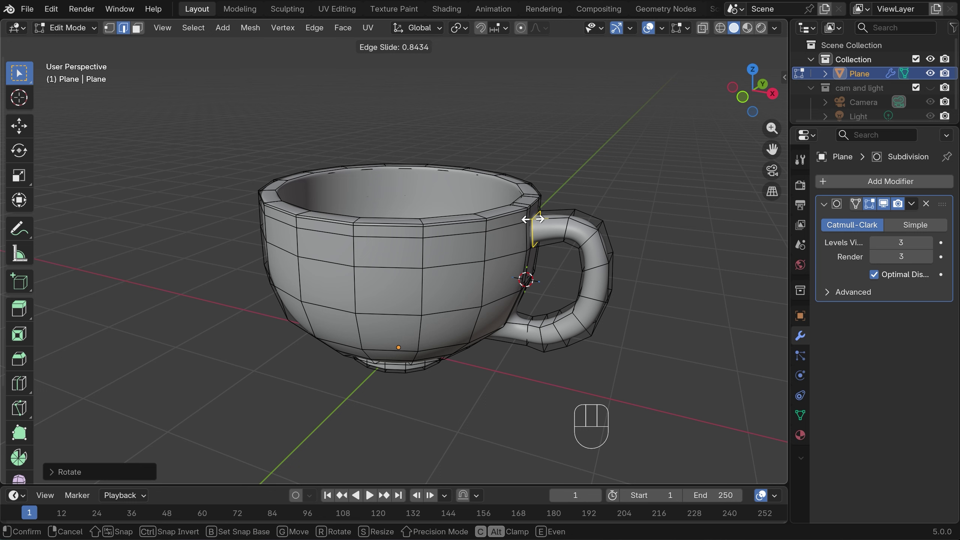
pyautogui.click(533, 219)
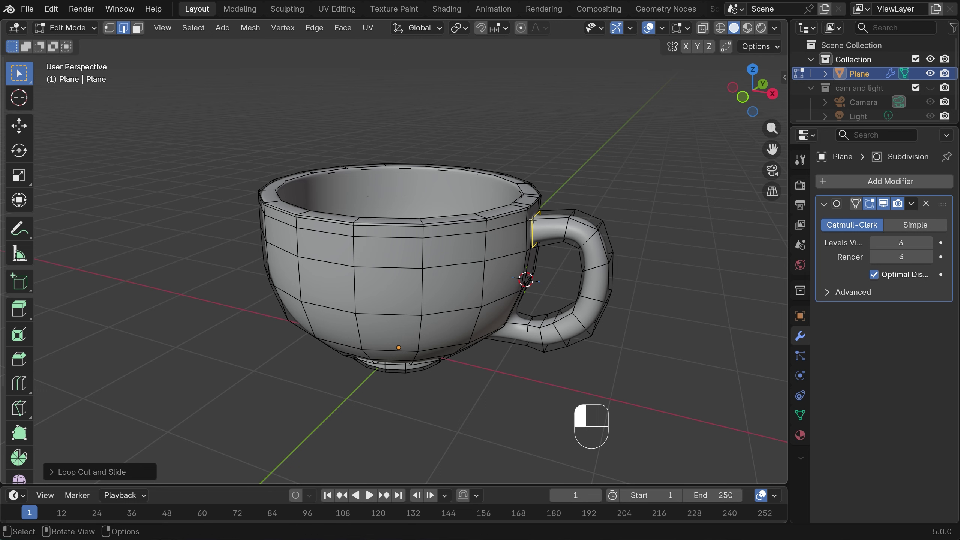
# - Add a loop cut to the handle's lower stub and slide it close to the cup wall
pyautogui.moveTo(533, 219); pyautogui.dragTo(635, 200, button='middle')
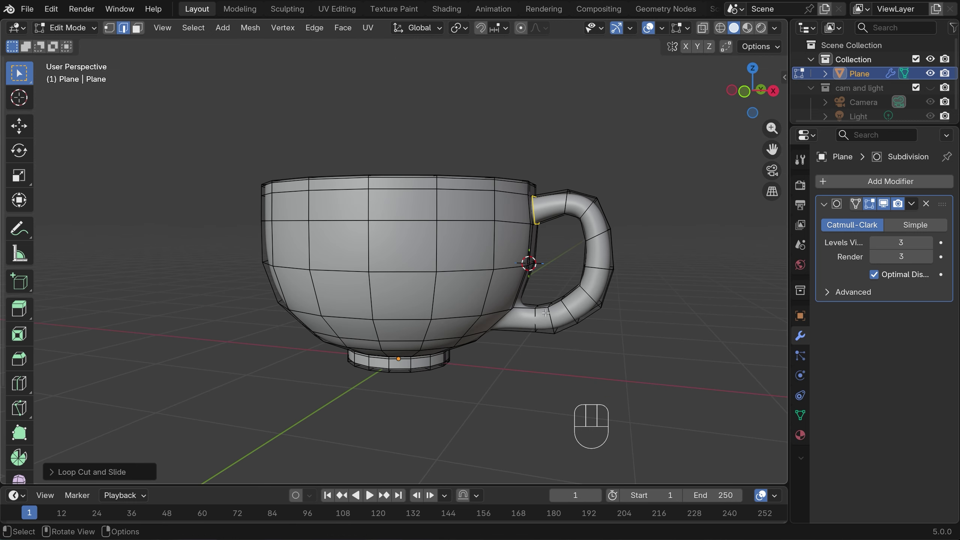
pyautogui.hotkey('ctrl', 'r')
pyautogui.click(521, 310)
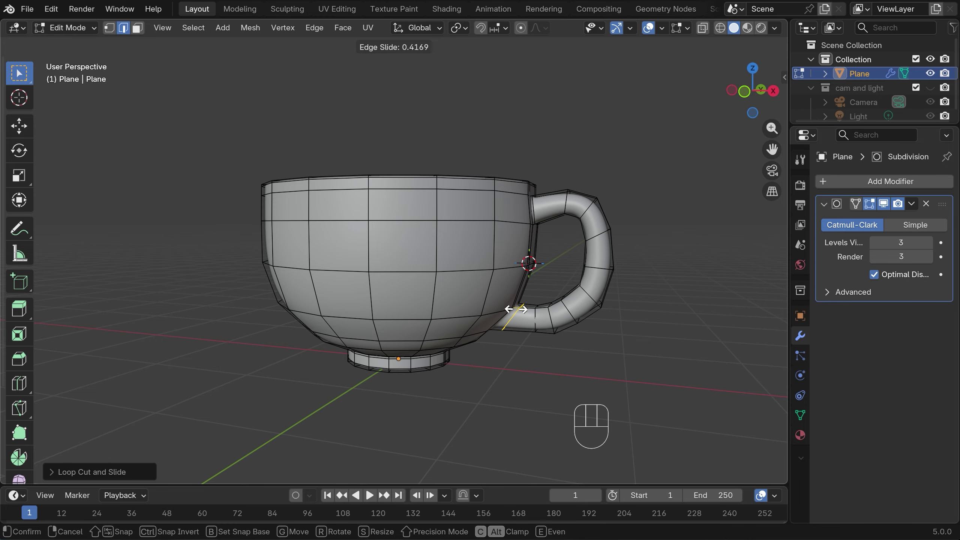
pyautogui.click(511, 308)
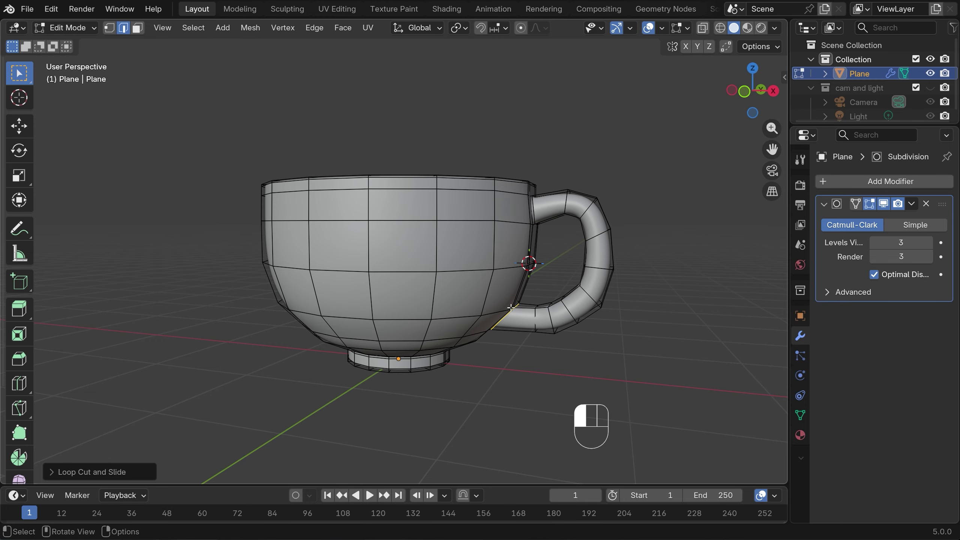
pyautogui.moveTo(653, 275); pyautogui.dragTo(642, 238, button='middle')
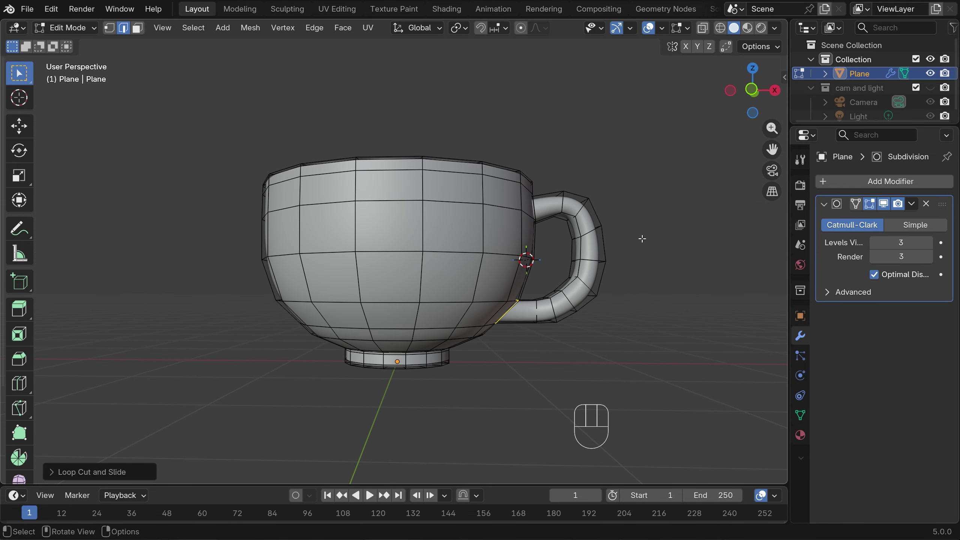
# - Select the two lengthwise edge loops on the handle's inner side and set their mean crease to 1.00
pyautogui.keyDown('alt'); pyautogui.click(557, 213); pyautogui.keyUp('alt')
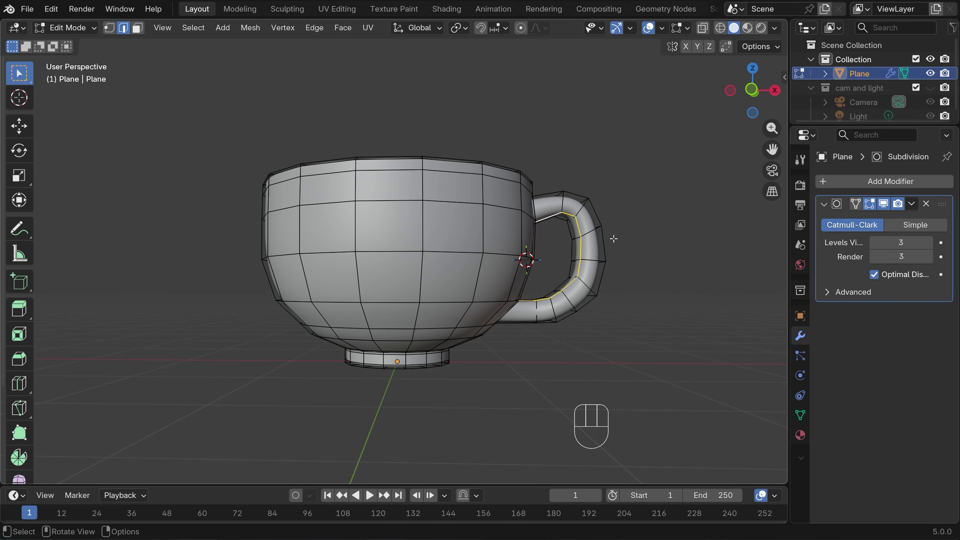
pyautogui.moveTo(613, 238); pyautogui.dragTo(373, 262, button='middle')
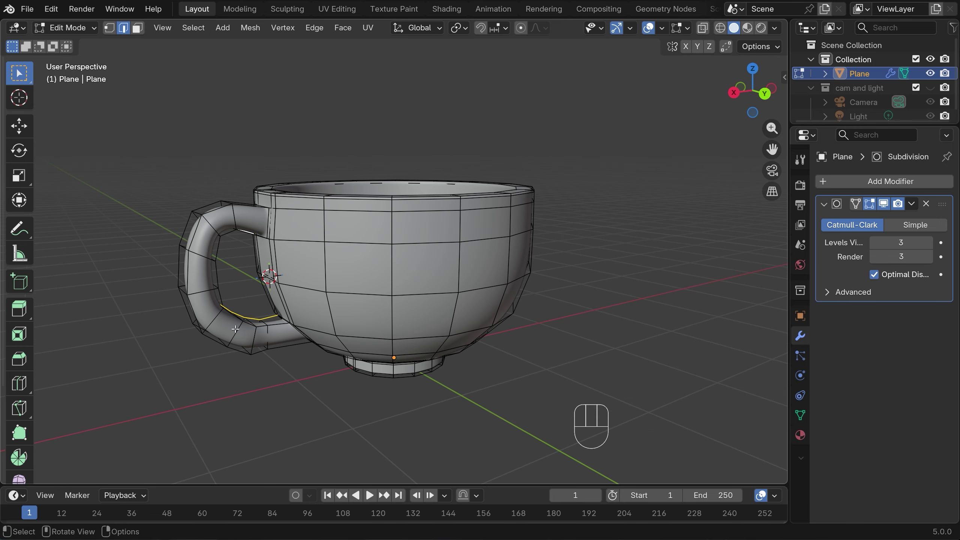
pyautogui.keyDown('alt'); pyautogui.keyDown('shift'); pyautogui.click(282, 324); pyautogui.keyUp('shift'); pyautogui.keyUp('alt')
pyautogui.press('n')
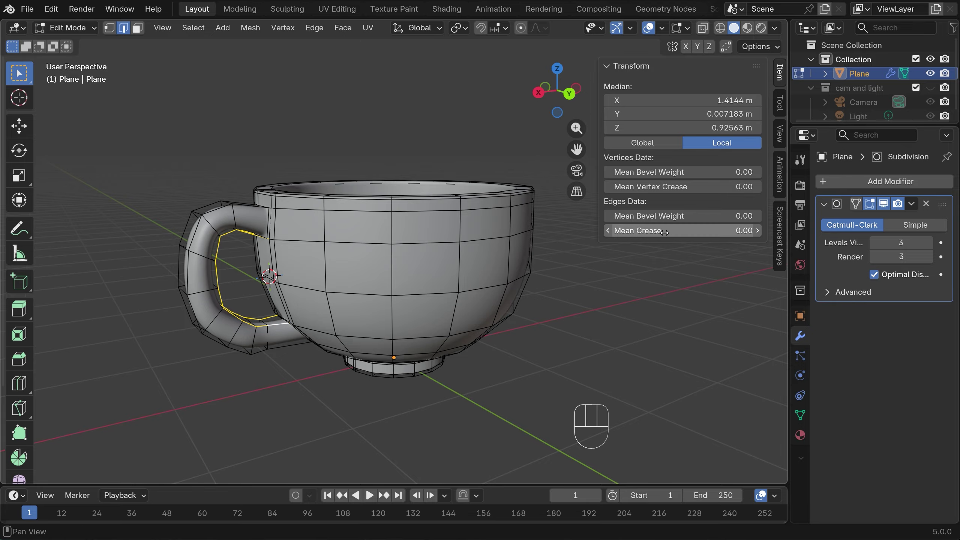
pyautogui.moveTo(665, 232); pyautogui.dragTo(758, 231)
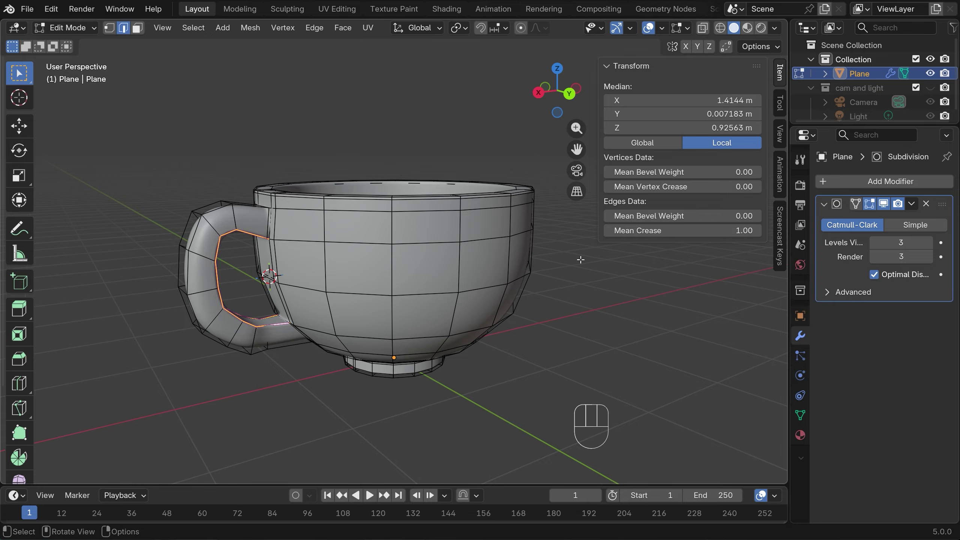
# - Select the two lengthwise edge loops on the handle's outer side and set their mean crease to 1.00
pyautogui.keyDown('alt'); pyautogui.click(286, 346); pyautogui.keyUp('alt')
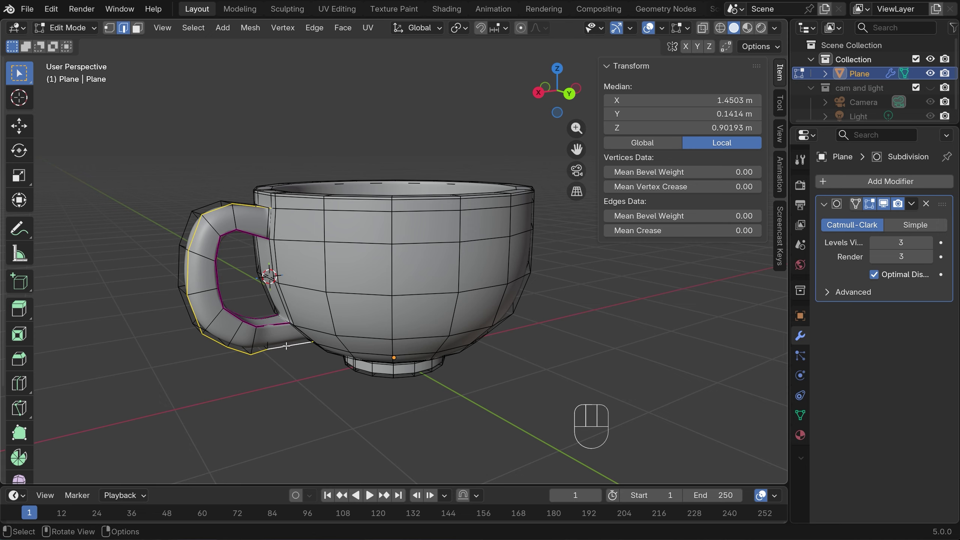
pyautogui.moveTo(287, 346); pyautogui.dragTo(433, 354, button='middle')
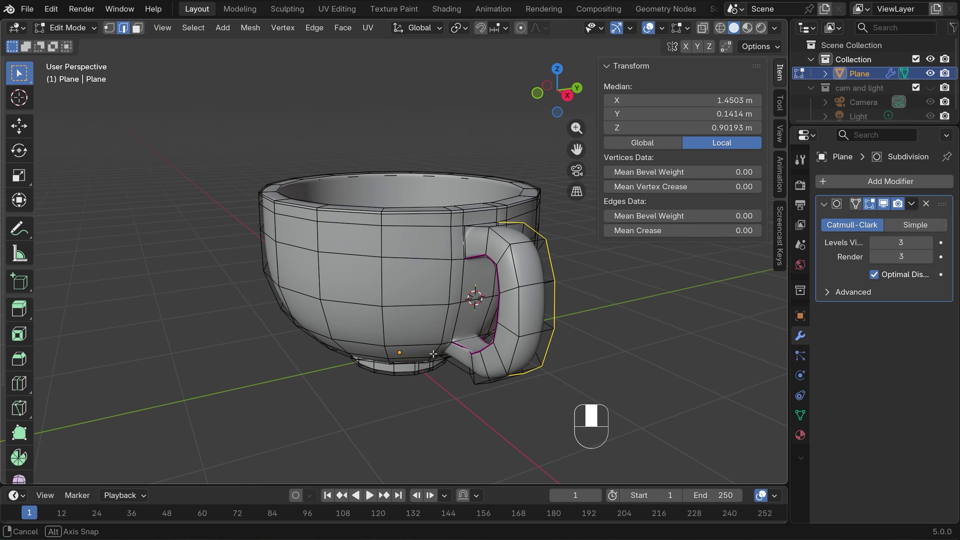
pyautogui.keyDown('alt'); pyautogui.keyDown('shift'); pyautogui.click(482, 226); pyautogui.keyUp('shift'); pyautogui.keyUp('alt')
pyautogui.moveTo(656, 230); pyautogui.dragTo(712, 230)
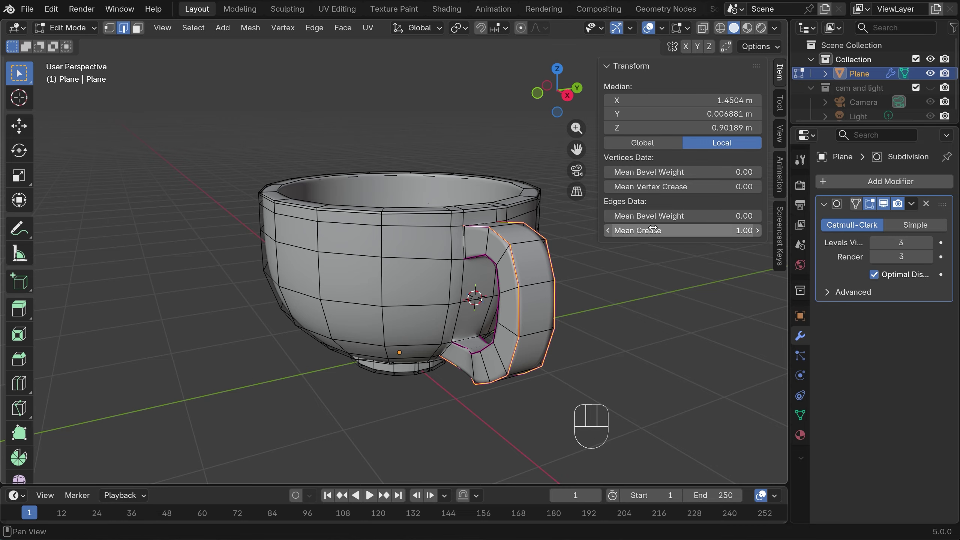
pyautogui.click(601, 316)
# - Turn on X-ray, scale up the cross-section loop in the handle's lower stub slightly, and widen it along Y
pyautogui.moveTo(601, 316); pyautogui.dragTo(670, 279, button='middle')
pyautogui.hotkey('alt', 'z')
pyautogui.keyDown('alt'); pyautogui.click(536, 318); pyautogui.keyUp('alt')
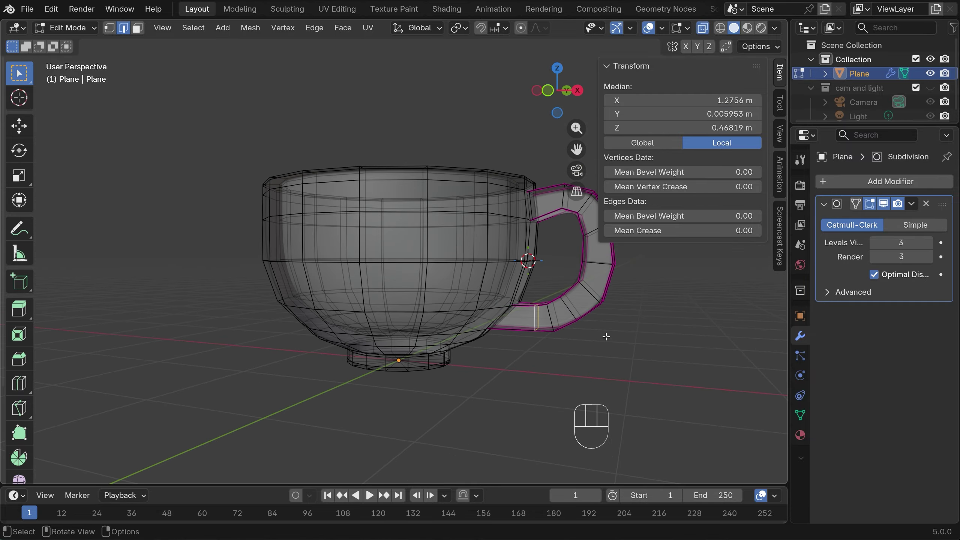
pyautogui.press('s')
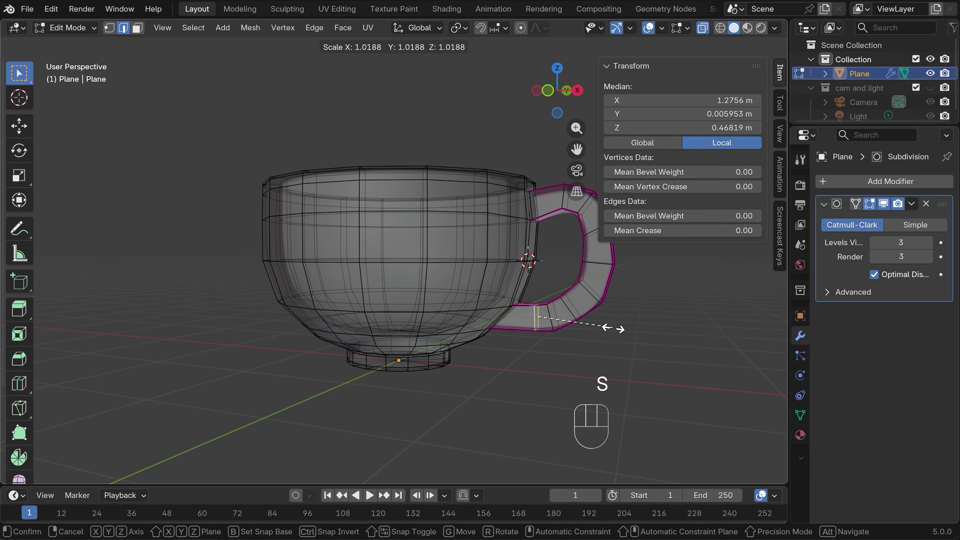
pyautogui.click(617, 328)
pyautogui.moveTo(618, 328); pyautogui.dragTo(590, 359, button='middle')
pyautogui.press('s')
pyautogui.press('y')
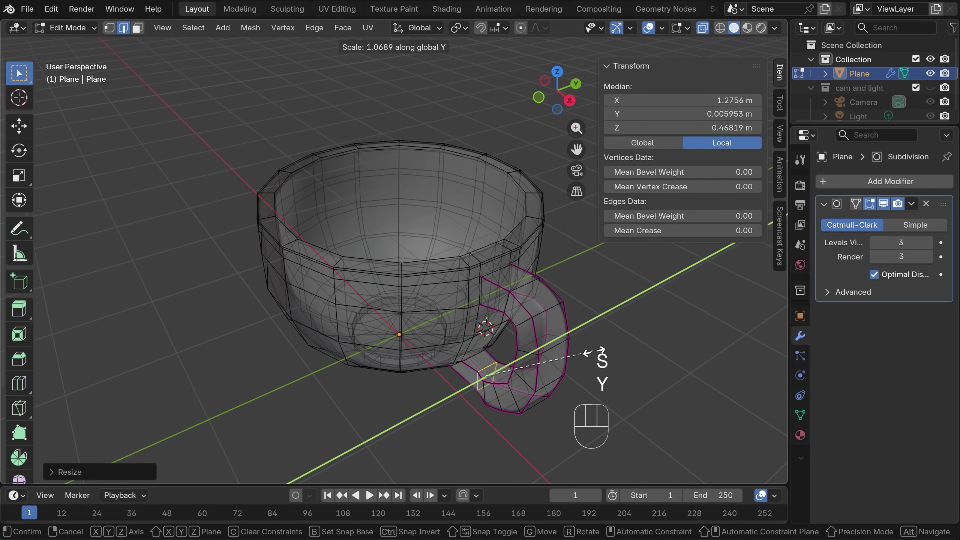
pyautogui.click(615, 345)
# - Hide the sidebar, turn off X-ray, and return to Object Mode
pyautogui.moveTo(614, 345); pyautogui.dragTo(692, 290, button='middle')
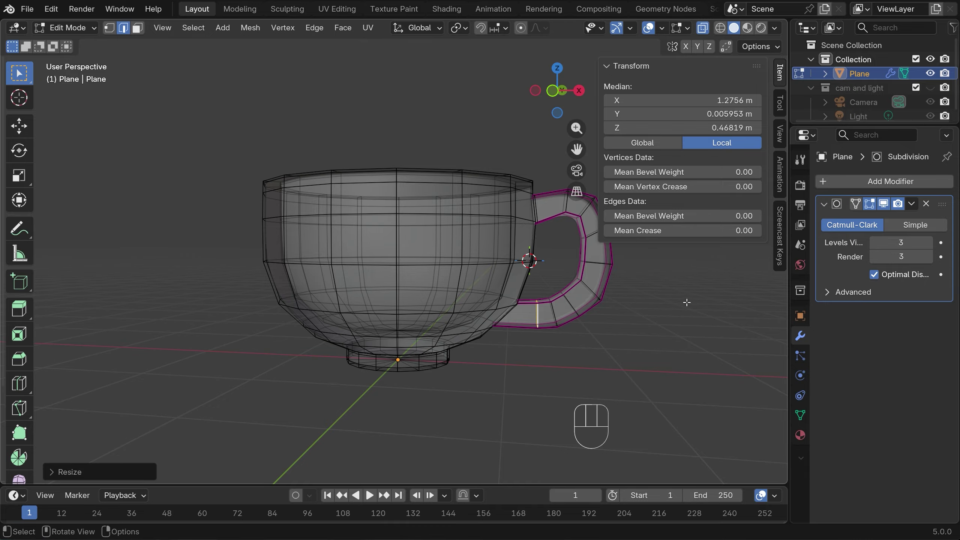
pyautogui.press('n')
pyautogui.moveTo(688, 233); pyautogui.dragTo(676, 238, button='middle')
pyautogui.click(703, 28)
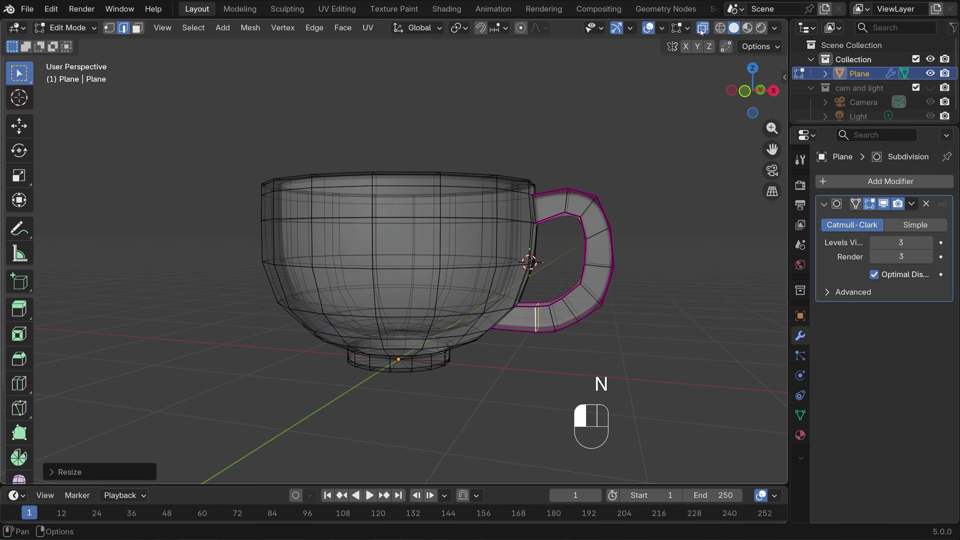
pyautogui.moveTo(635, 207); pyautogui.dragTo(656, 210, button='middle')
pyautogui.press('Tab')
# - Switch to the top view and snap the 3D cursor to the world origin
pyautogui.press('KP_1')
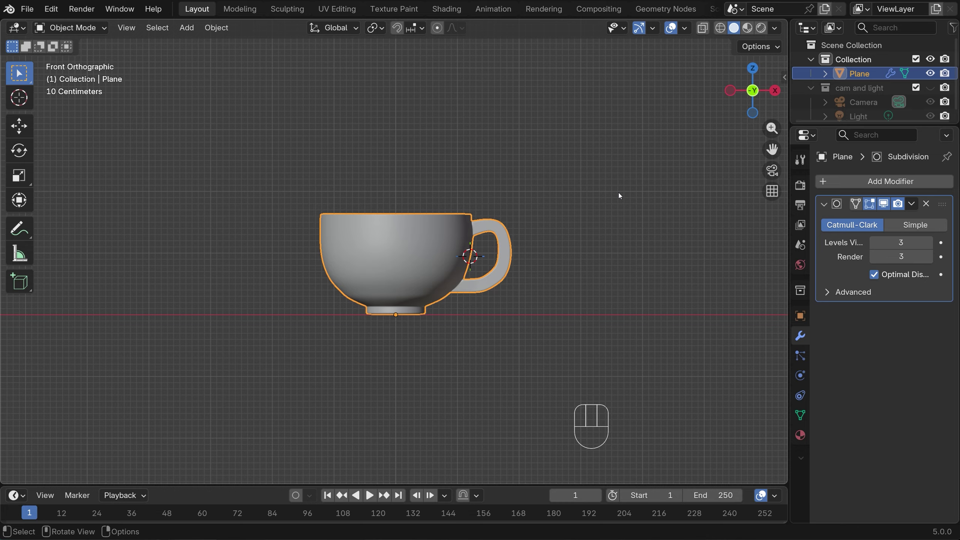
pyautogui.press('KP_7')
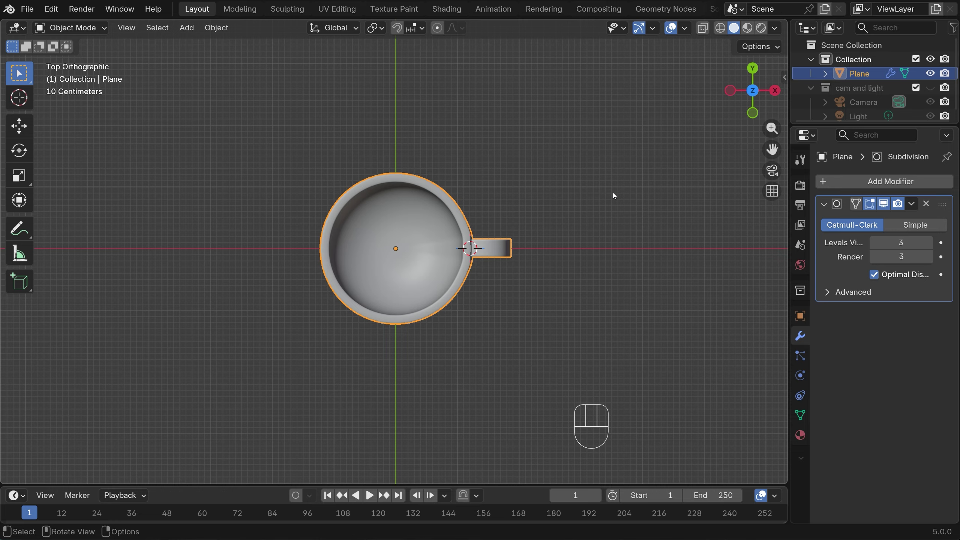
pyautogui.hotkey('shift', 's')
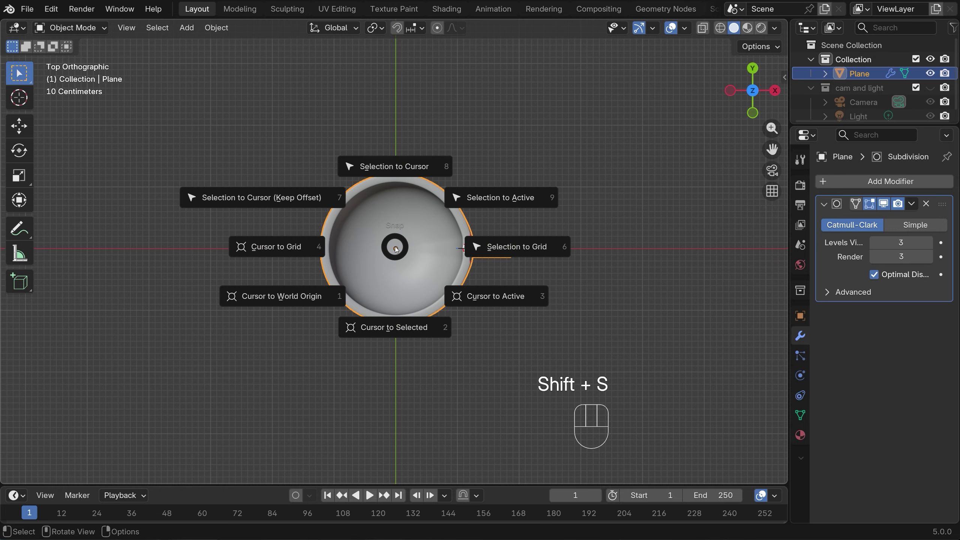
pyautogui.click(267, 300)
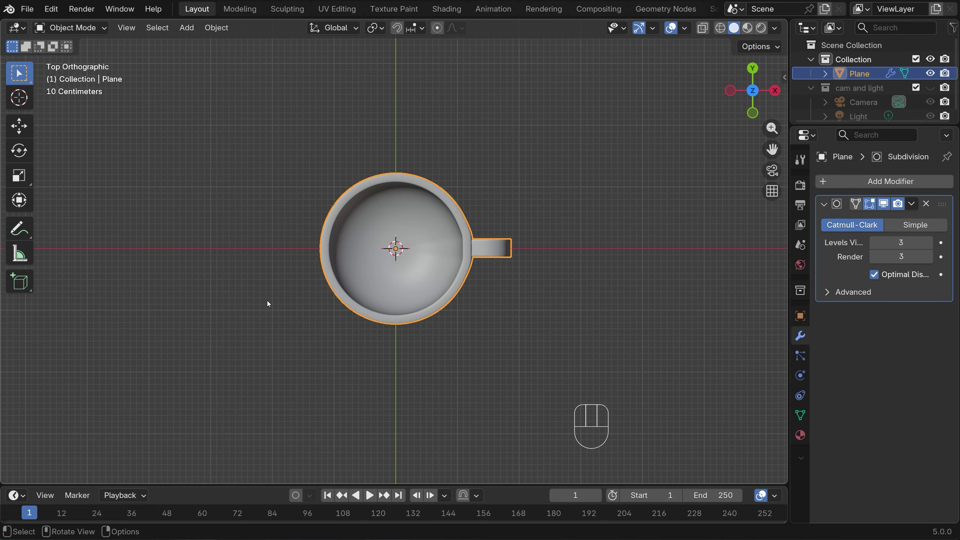
# - Add a cylinder mesh at the 3D cursor and set its vertices to 12
pyautogui.hotkey('shift', 'a')
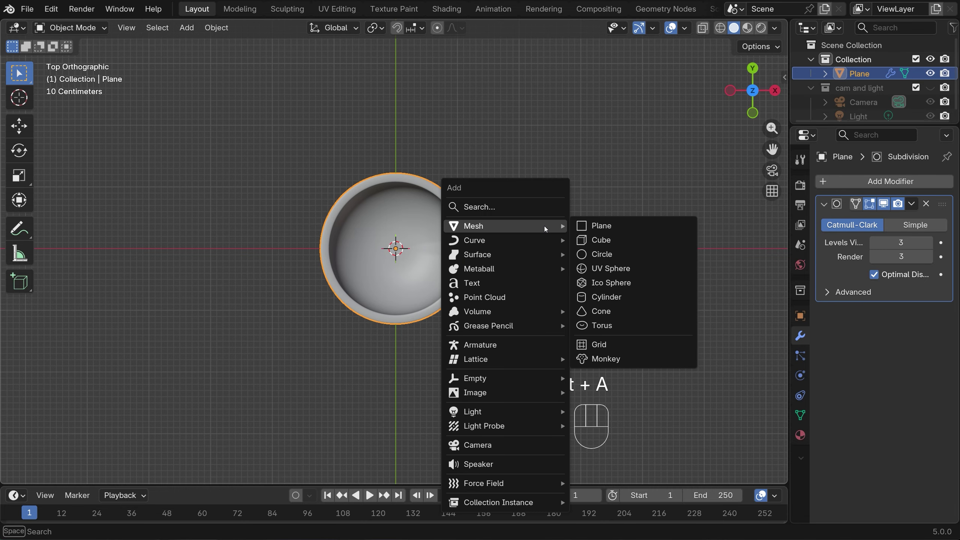
pyautogui.click(604, 299)
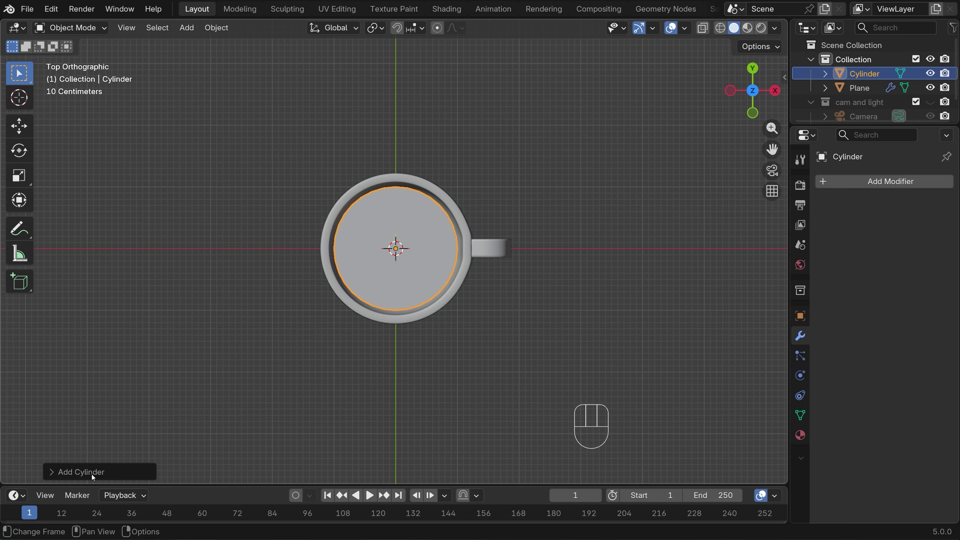
pyautogui.click(76, 472)
pyautogui.click(198, 304)
pyautogui.write('12')
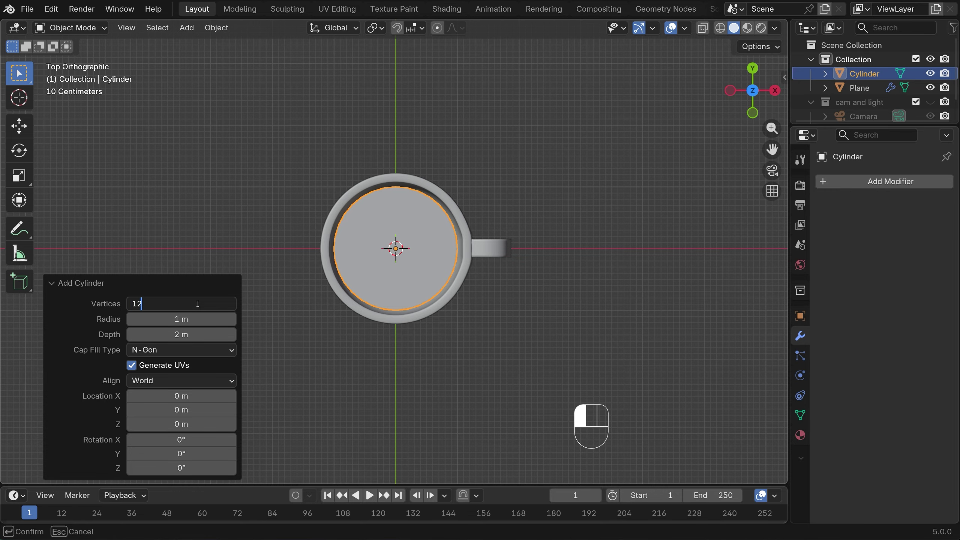
pyautogui.press('Return')
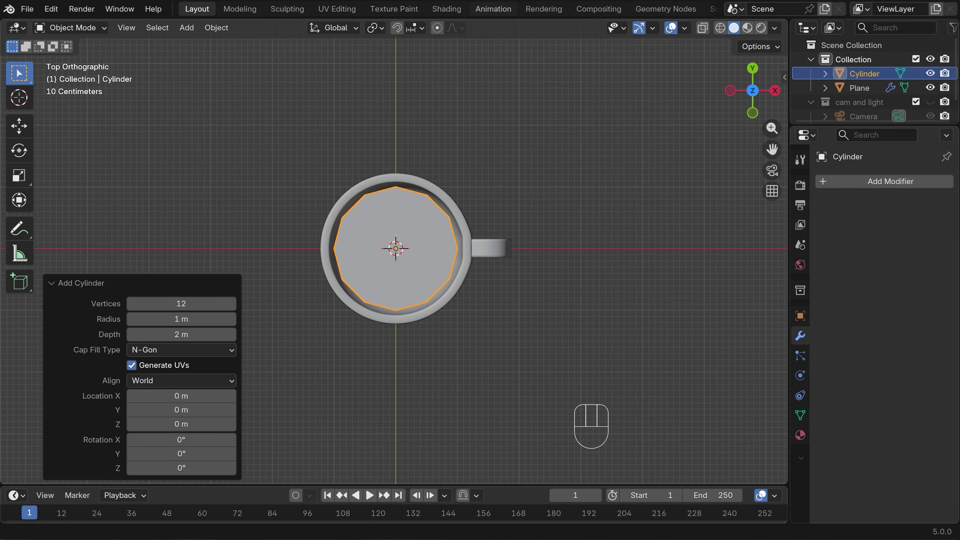
# - Scale the cylinder up to about 2.245 times its size, and flatten it along Z by a factor of about 0.107
pyautogui.press('s')
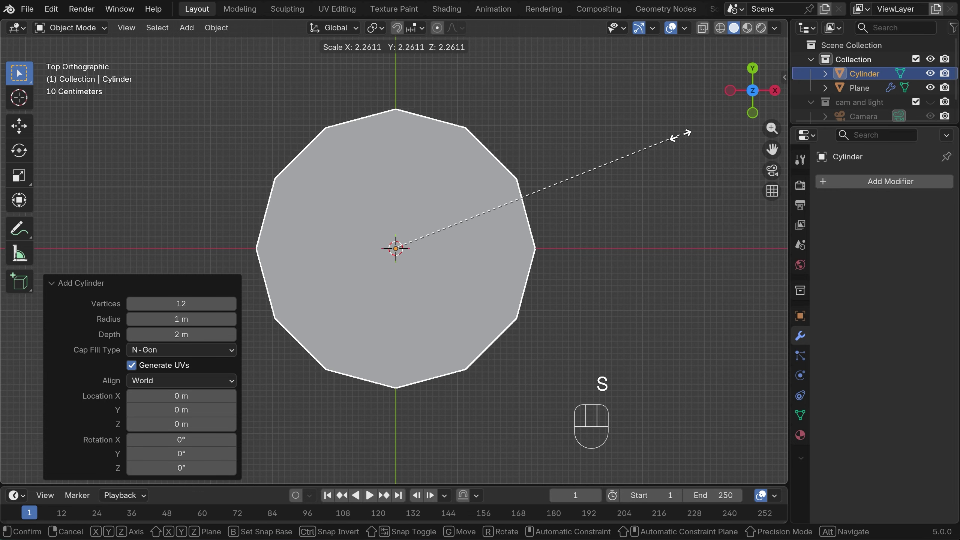
pyautogui.click(680, 135)
pyautogui.press('KP_1')
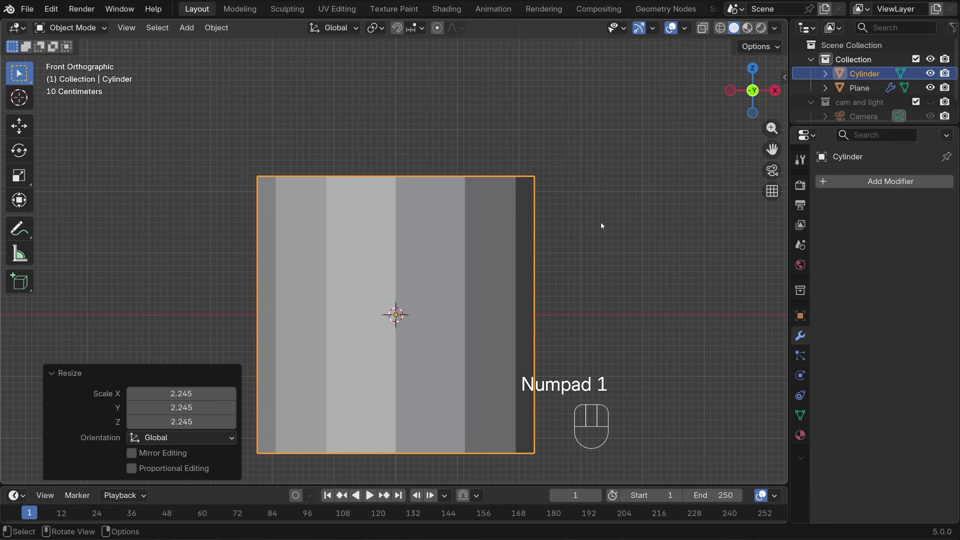
pyautogui.press('s')
pyautogui.press('z')
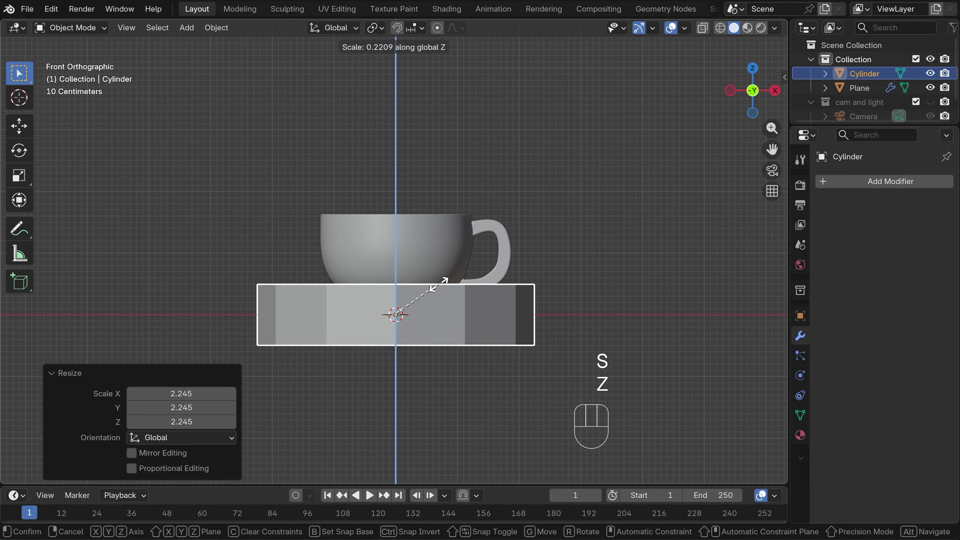
pyautogui.click(472, 342)
# - Scale the disc down by a factor of about 0.925, and thin it along Z by about 0.455
pyautogui.press('s')
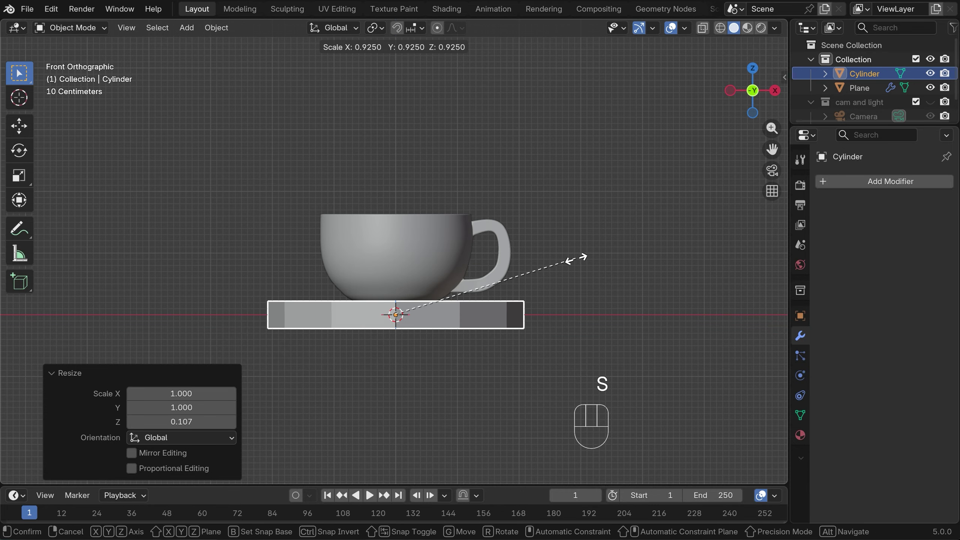
pyautogui.click(581, 270)
pyautogui.press('s')
pyautogui.press('z')
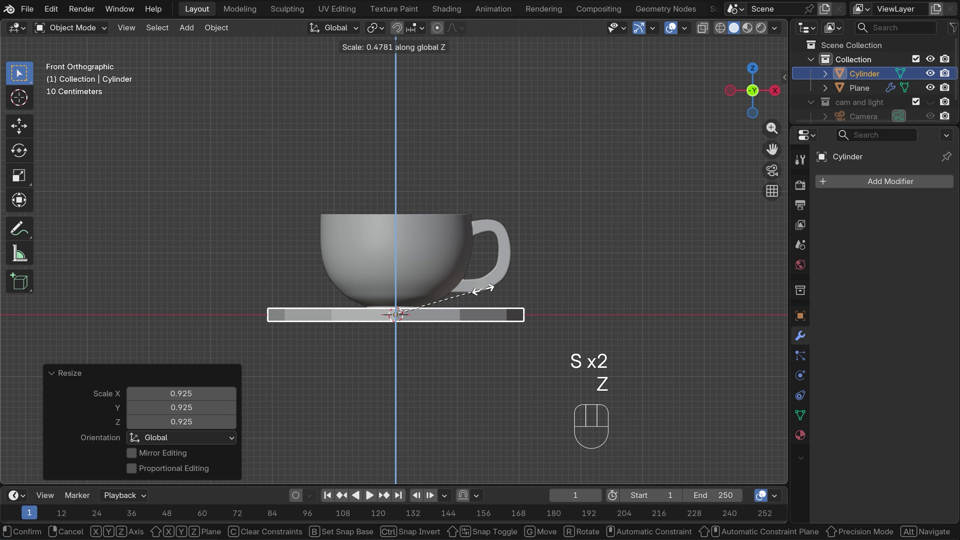
pyautogui.click(480, 296)
# - Lower the disc about 0.085 m along Z so it sits beneath the cup's foot
pyautogui.press('g')
pyautogui.press('z')
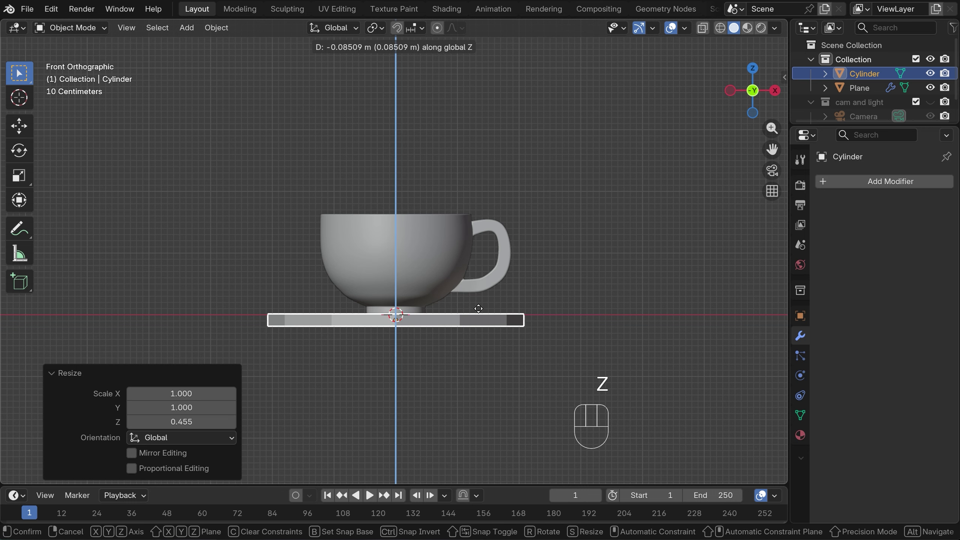
pyautogui.click(479, 309)
# - Apply the disc's scale and enter Edit Mode
pyautogui.moveTo(540, 272); pyautogui.dragTo(509, 326, button='middle')
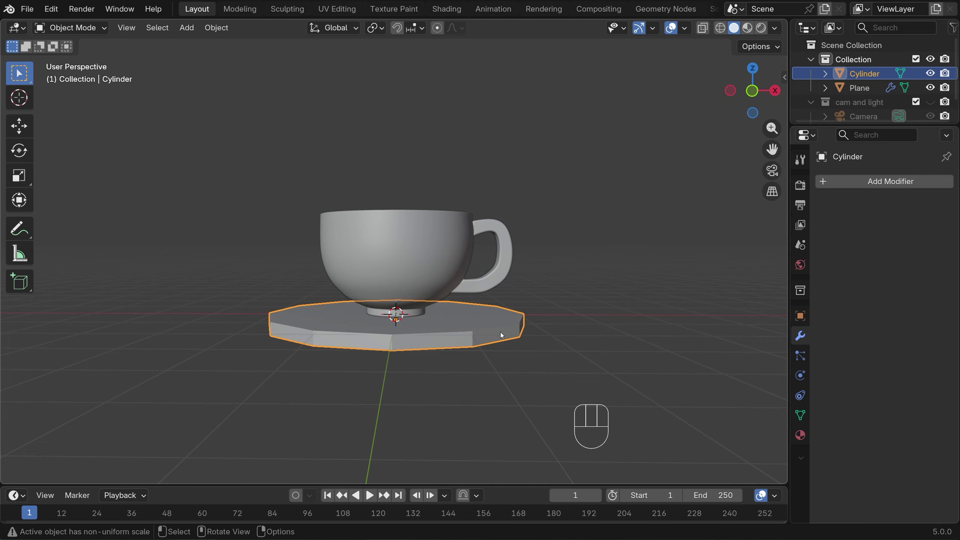
pyautogui.hotkey('ctrl', 'a')
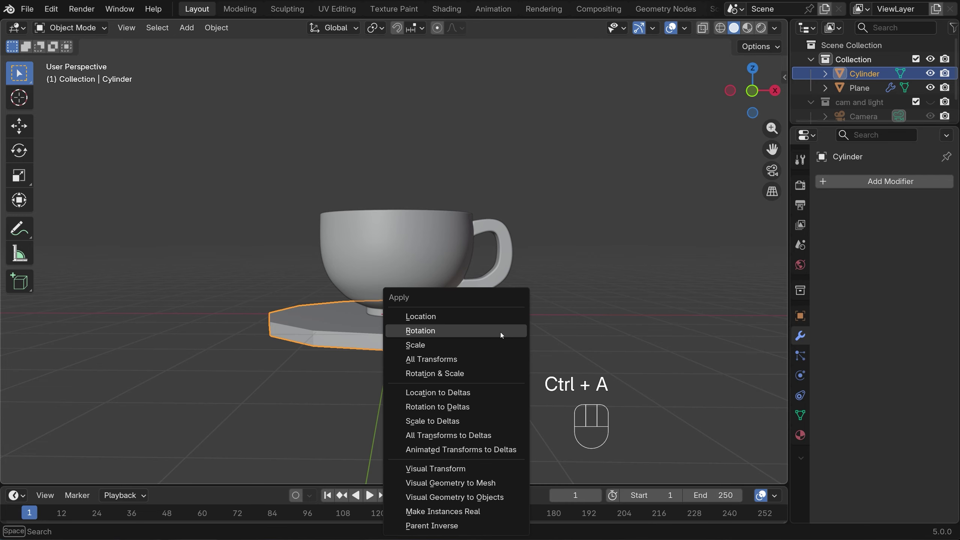
pyautogui.click(454, 345)
pyautogui.press('Tab')
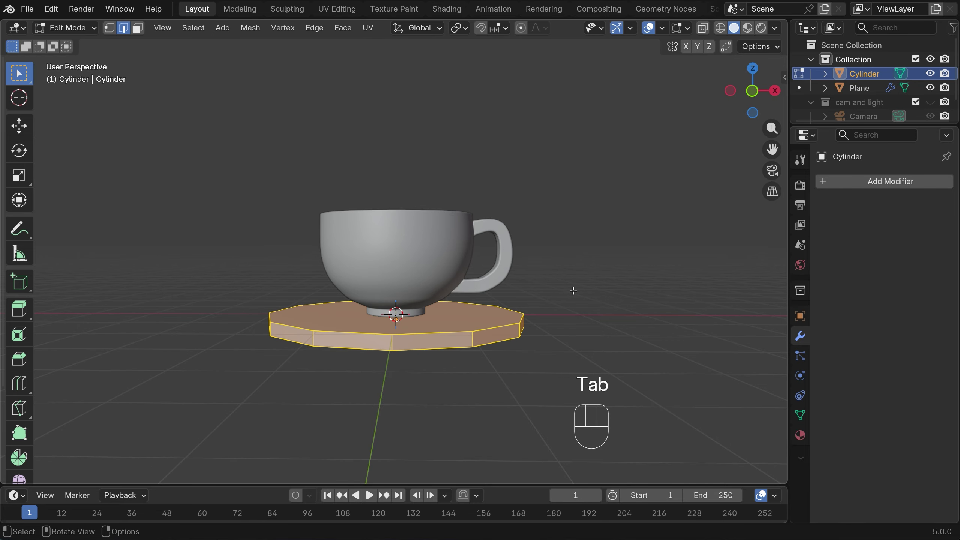
# - Select the disc's top and bottom faces and inset them by about 1.521 m
pyautogui.click(501, 321)
pyautogui.press('3')
pyautogui.click(499, 322)
pyautogui.moveTo(466, 375); pyautogui.dragTo(453, 323, button='middle')
pyautogui.keyDown('shift'); pyautogui.click(453, 322); pyautogui.keyUp('shift')
pyautogui.moveTo(586, 286); pyautogui.dragTo(594, 347, button='middle')
pyautogui.press('i')
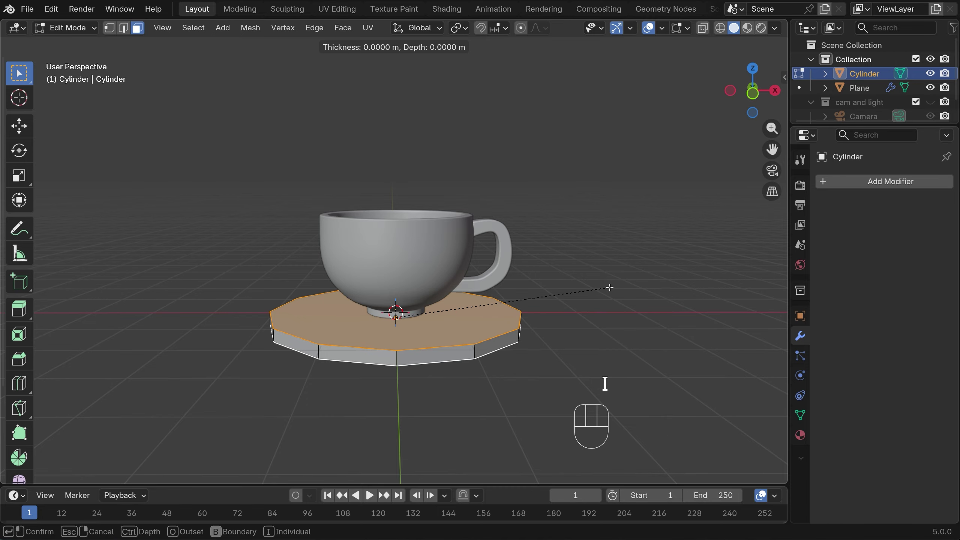
pyautogui.click(565, 289)
# - Move the inset centre faces down about 0.1136 m along Z to dish the saucer
pyautogui.moveTo(577, 309); pyautogui.dragTo(572, 301, button='middle')
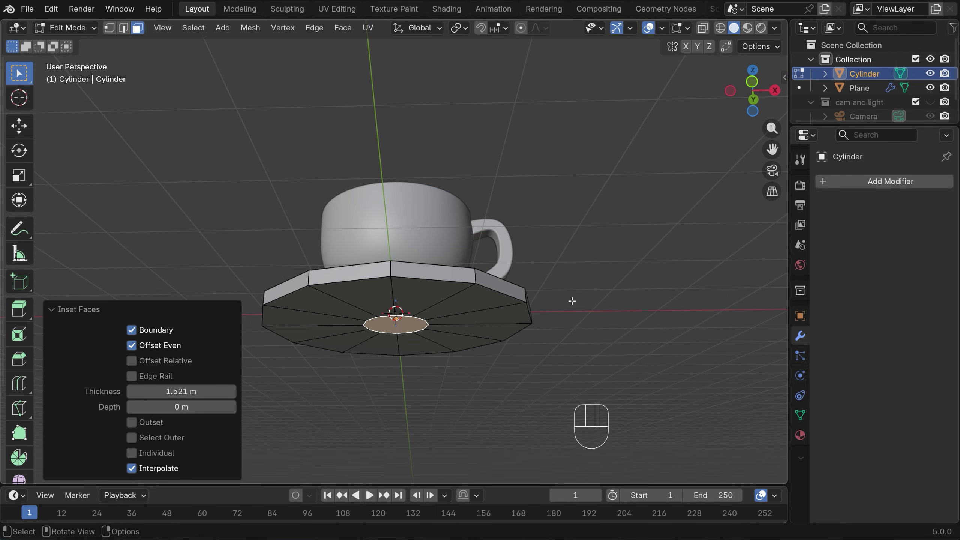
pyautogui.press('g')
pyautogui.press('z')
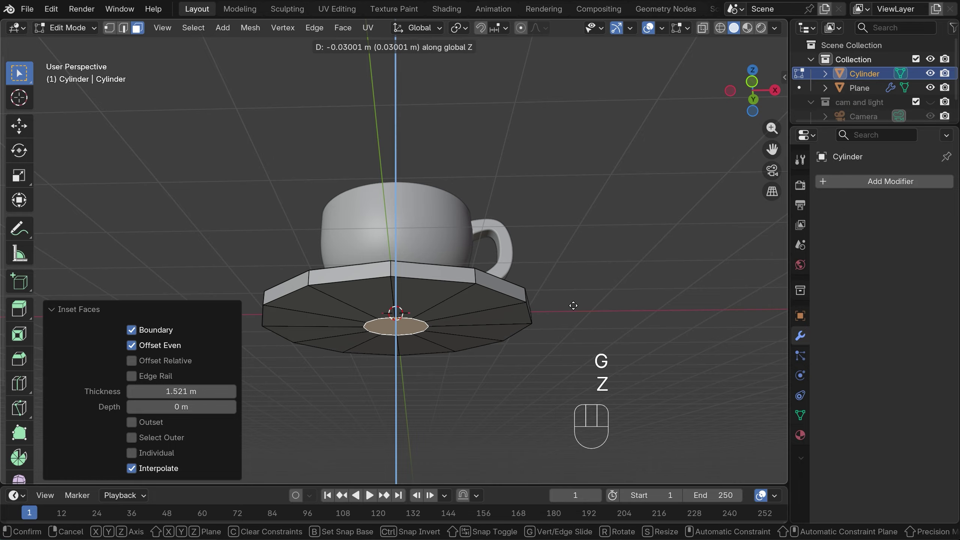
pyautogui.click(572, 306)
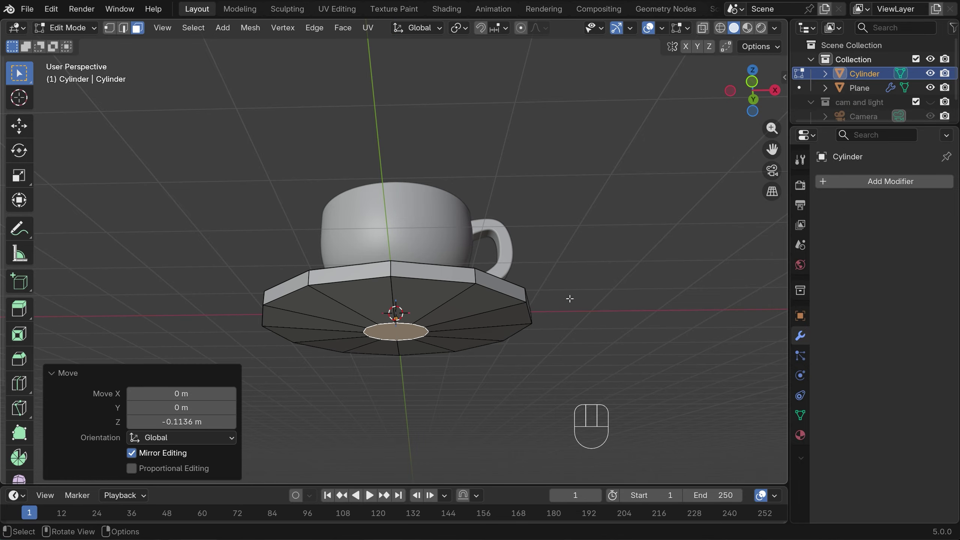
# - Add one edge loop on the saucer's upper surface and slide it inward, close to the centre face
pyautogui.moveTo(567, 298); pyautogui.dragTo(527, 307, button='middle')
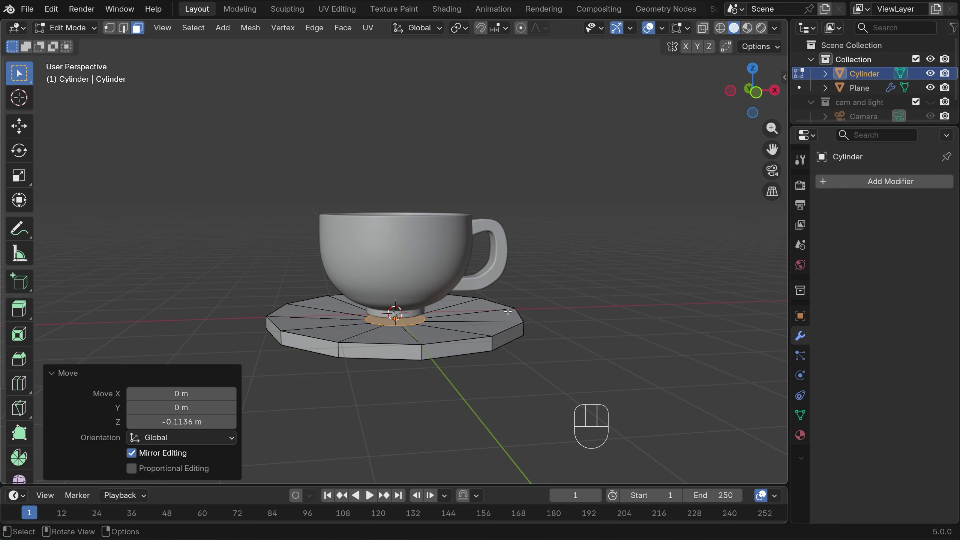
pyautogui.hotkey('ctrl', 'r')
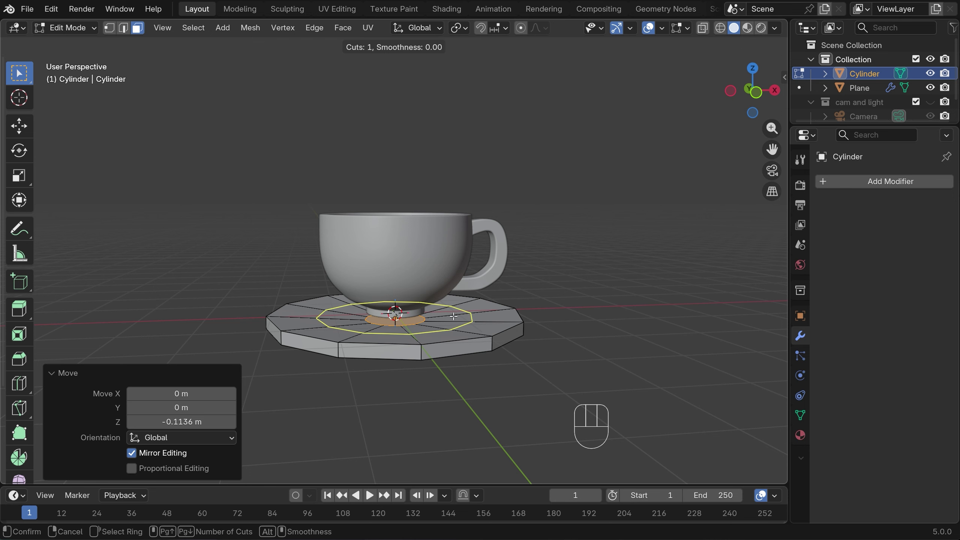
pyautogui.click(454, 316)
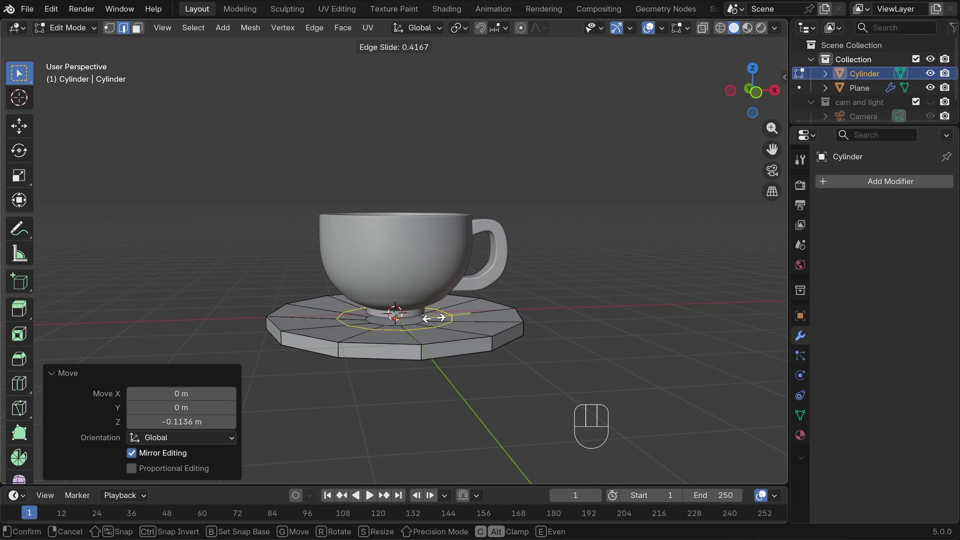
pyautogui.click(418, 321)
# - Select the narrow face ring around the saucer's centre and extrude it upward about 0.067 m
pyautogui.moveTo(426, 323); pyautogui.dragTo(448, 325, button='middle')
pyautogui.press('3')
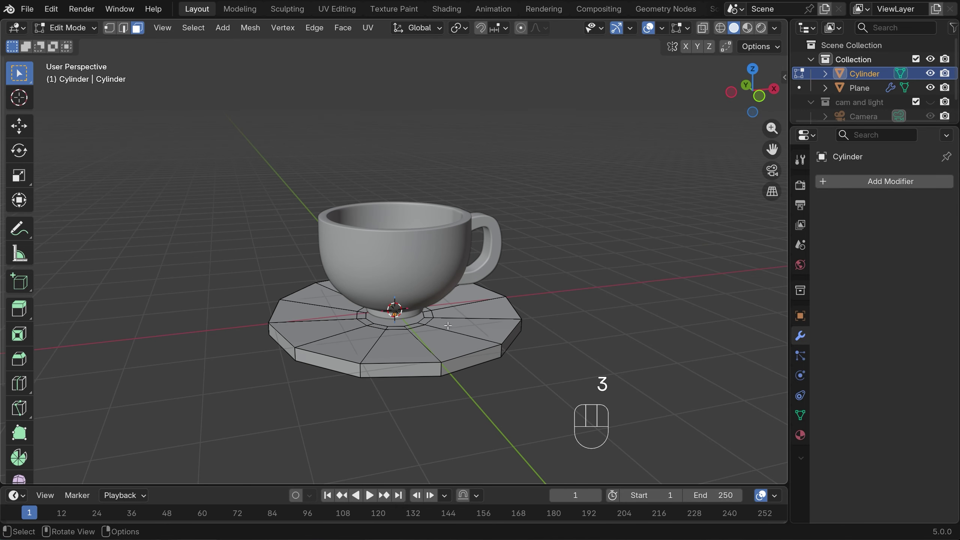
pyautogui.keyDown('alt'); pyautogui.click(387, 327); pyautogui.keyUp('alt')
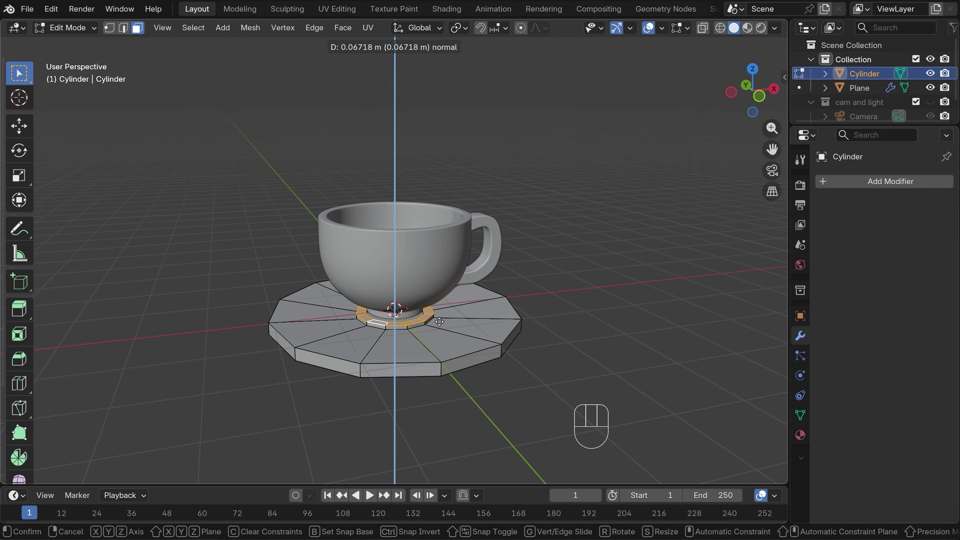
pyautogui.click(439, 322)
# - Add one edge loop on the saucer's upper surface and slide it outward, close to the rim
pyautogui.moveTo(550, 312); pyautogui.dragTo(523, 311, button='middle')
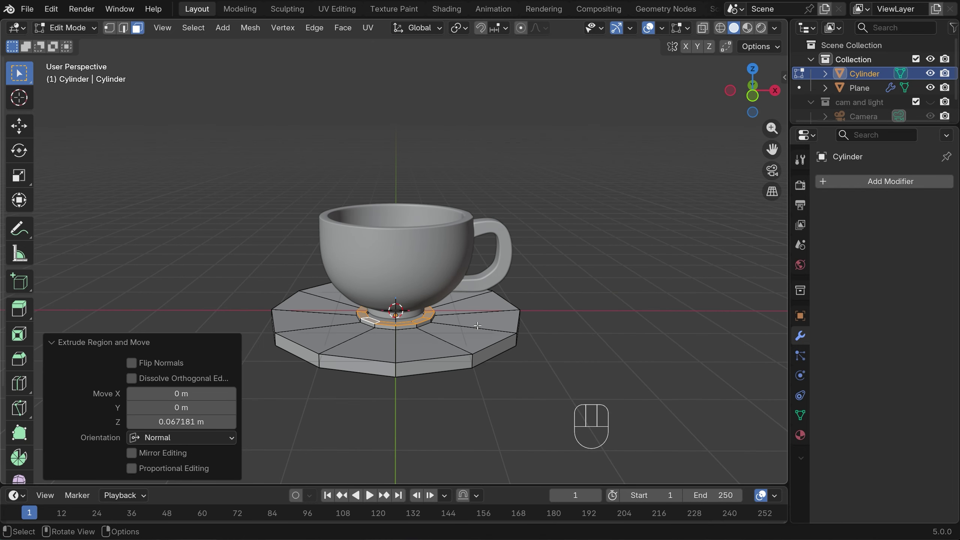
pyautogui.hotkey('ctrl', 'r')
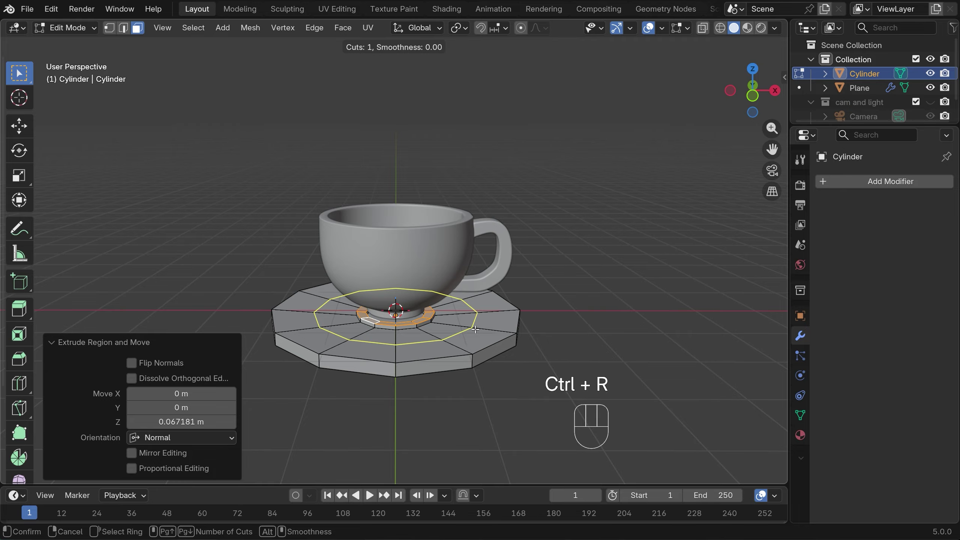
pyautogui.click(475, 329)
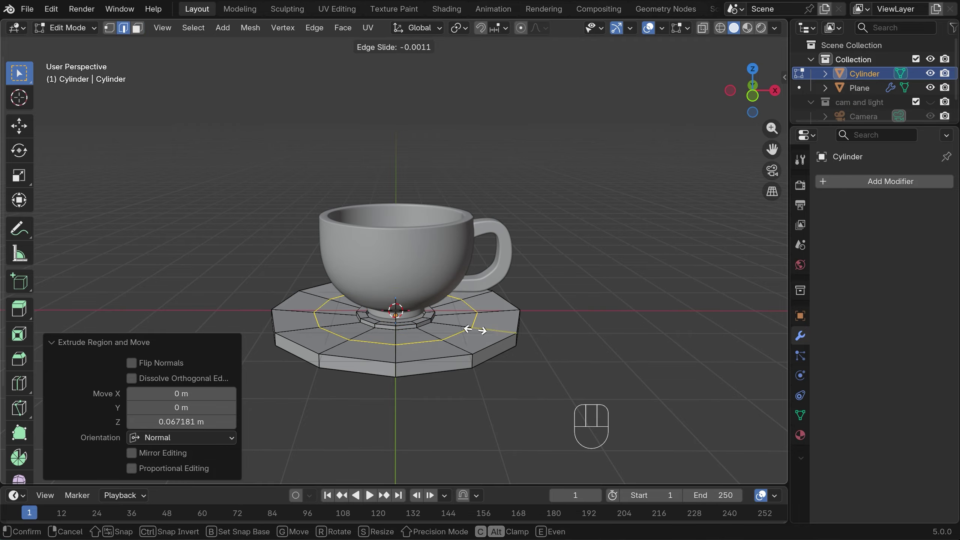
pyautogui.click(513, 339)
# - Select the narrow face ring along the saucer's upper rim and extrude it upward about 0.05 m
pyautogui.press('3')
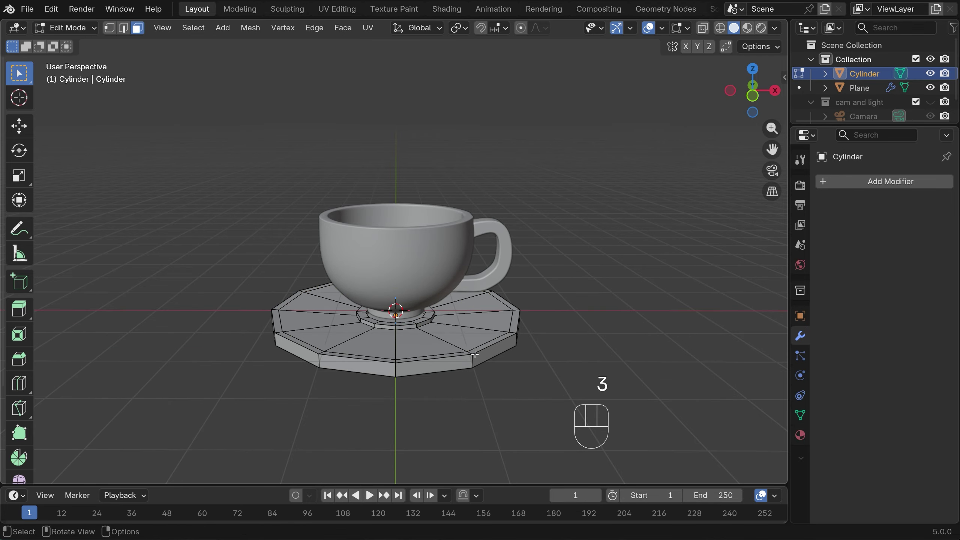
pyautogui.keyDown('alt'); pyautogui.click(471, 353); pyautogui.keyUp('alt')
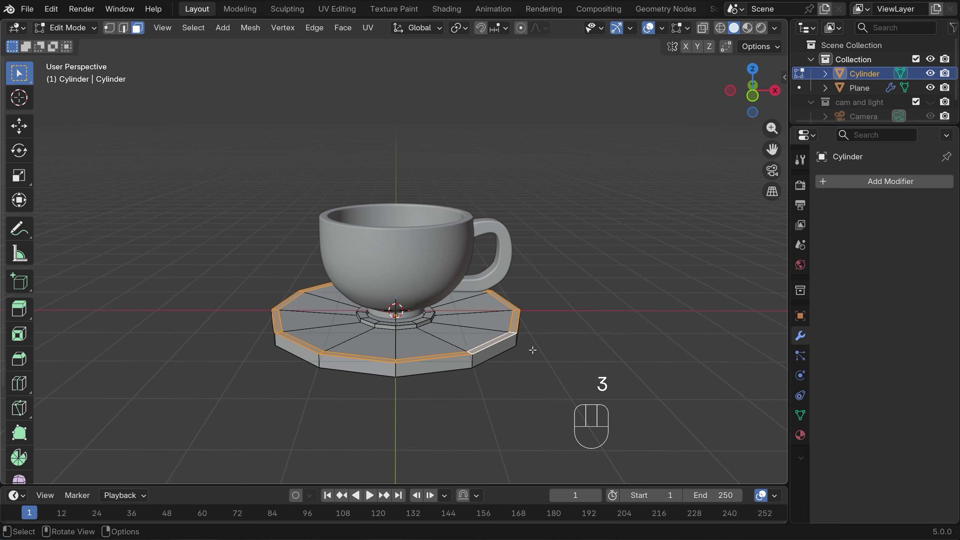
pyautogui.press('e')
pyautogui.press('z')
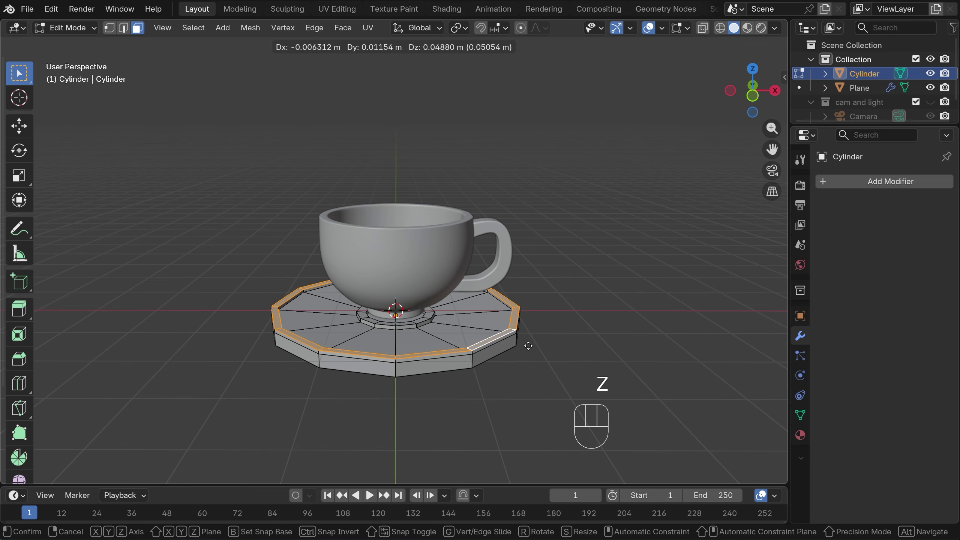
pyautogui.click(530, 347)
# - Add one edge loop on the saucer's underside and slide it inward by a factor of about 0.833
pyautogui.moveTo(531, 362); pyautogui.dragTo(483, 335, button='middle')
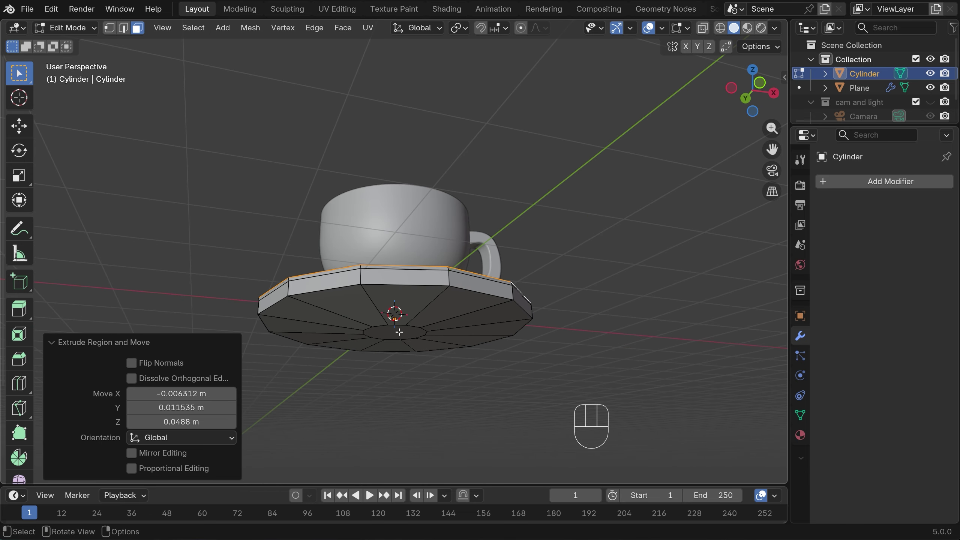
pyautogui.hotkey('ctrl', 'r')
pyautogui.click(457, 327)
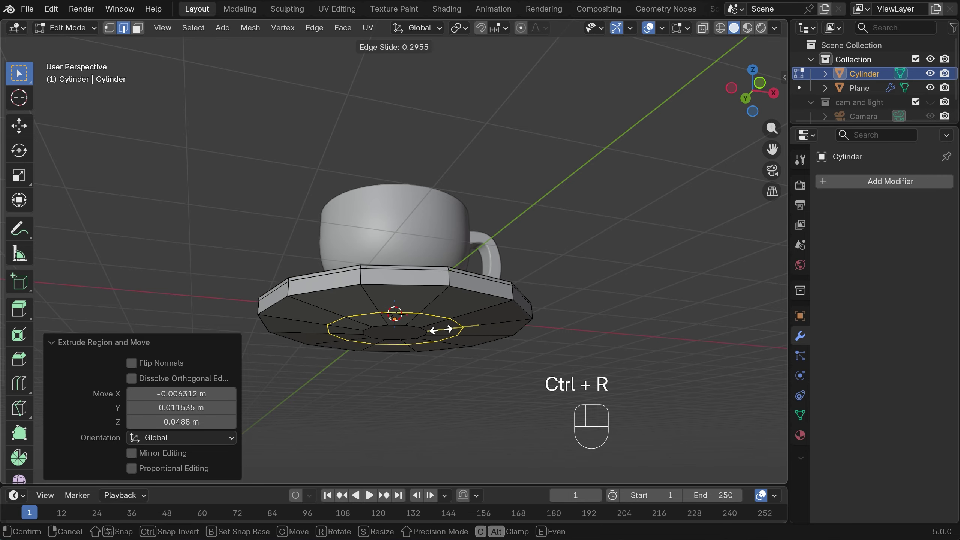
pyautogui.click(413, 333)
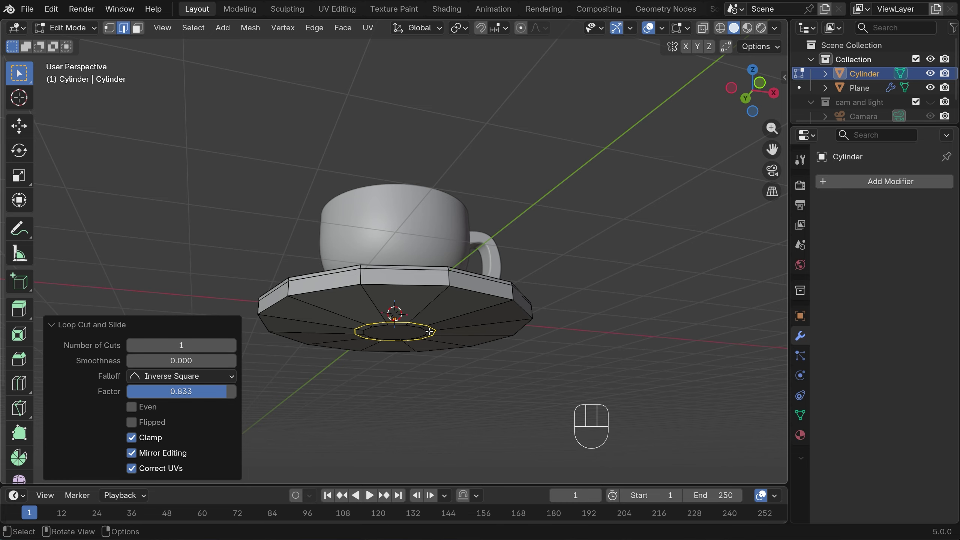
# - Select the narrow face ring around the underside's centre and extrude it downward about 0.07 m as a foot
pyautogui.press('3')
pyautogui.keyDown('alt'); pyautogui.click(431, 331); pyautogui.keyUp('alt')
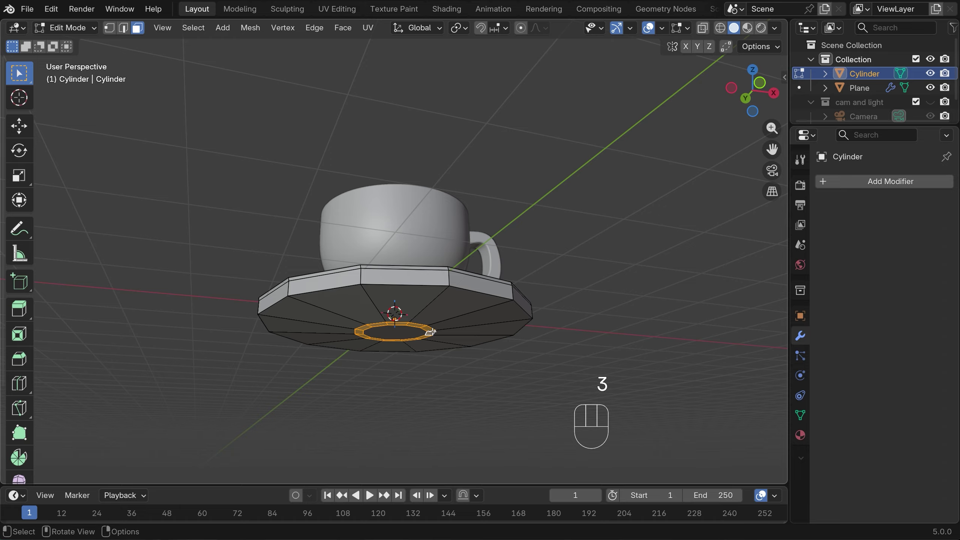
pyautogui.press('e')
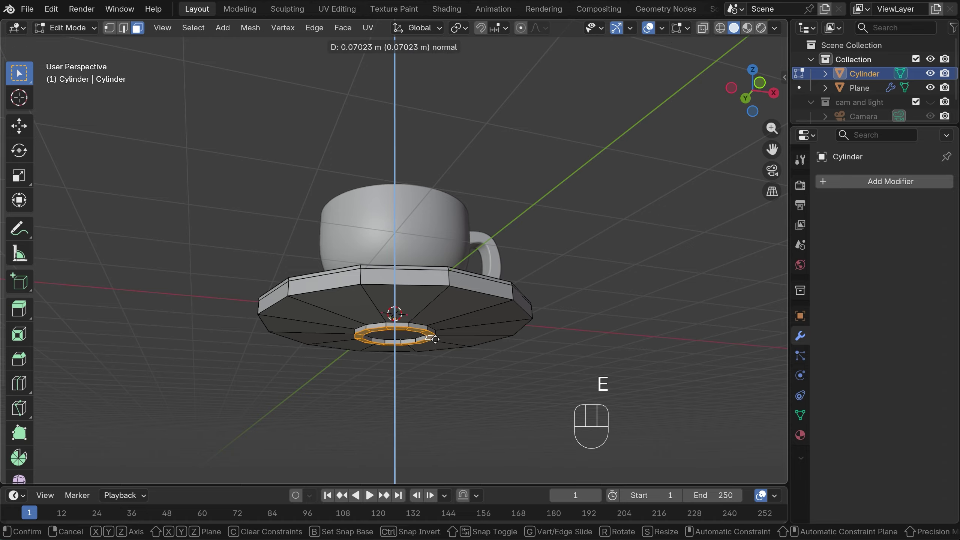
pyautogui.click(438, 338)
# - Select the saucer's lower outer edge loop and slide it up the side by a factor of about -0.517
pyautogui.moveTo(446, 339); pyautogui.dragTo(566, 353, button='middle')
pyautogui.press('2')
pyautogui.keyDown('alt'); pyautogui.click(452, 315); pyautogui.keyUp('alt')
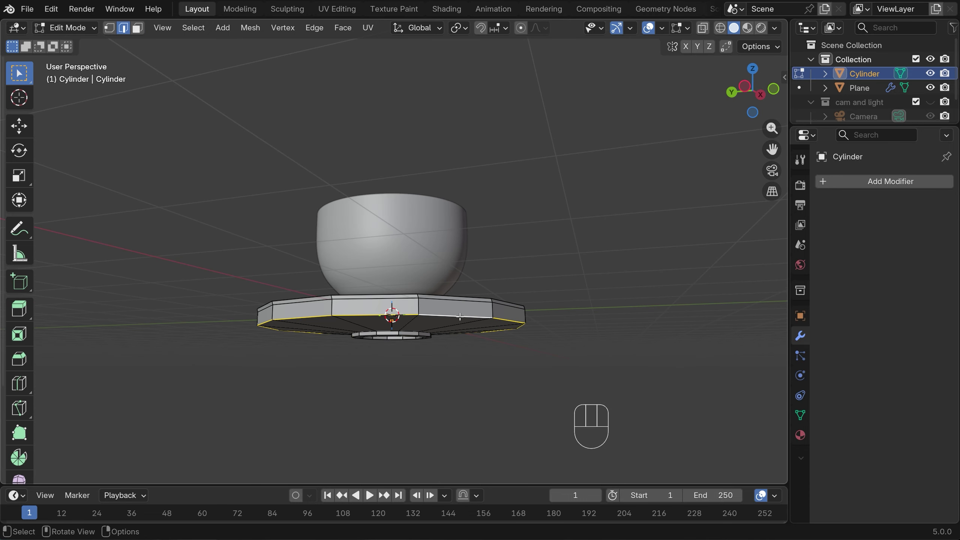
pyautogui.press('g')
pyautogui.press('g')
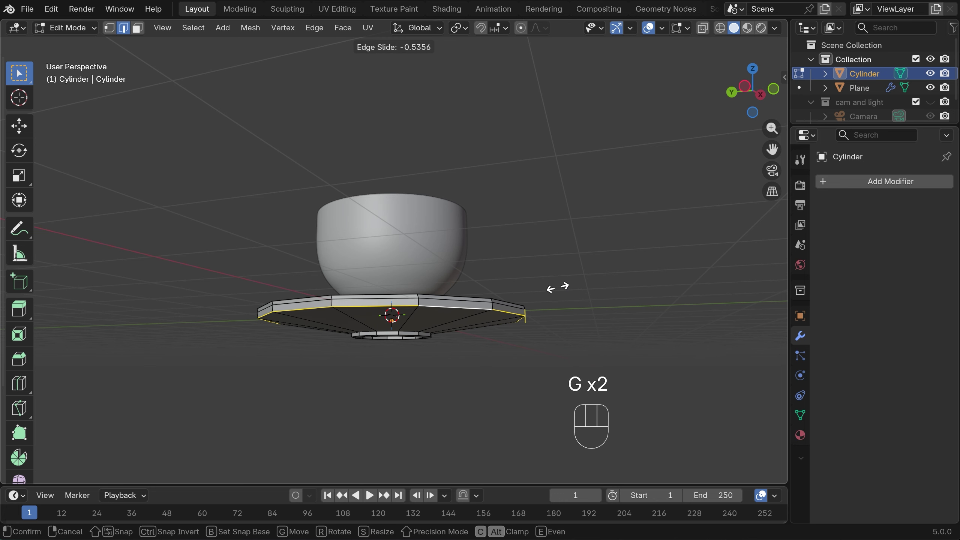
pyautogui.click(534, 299)
# - Bevel the lower outer edge loop with a width of about 0.0646 m and 2 segments
pyautogui.moveTo(534, 299); pyautogui.dragTo(557, 301, button='middle')
pyautogui.hotkey('ctrl', 'b')
pyautogui.scroll(1, 566, 304)
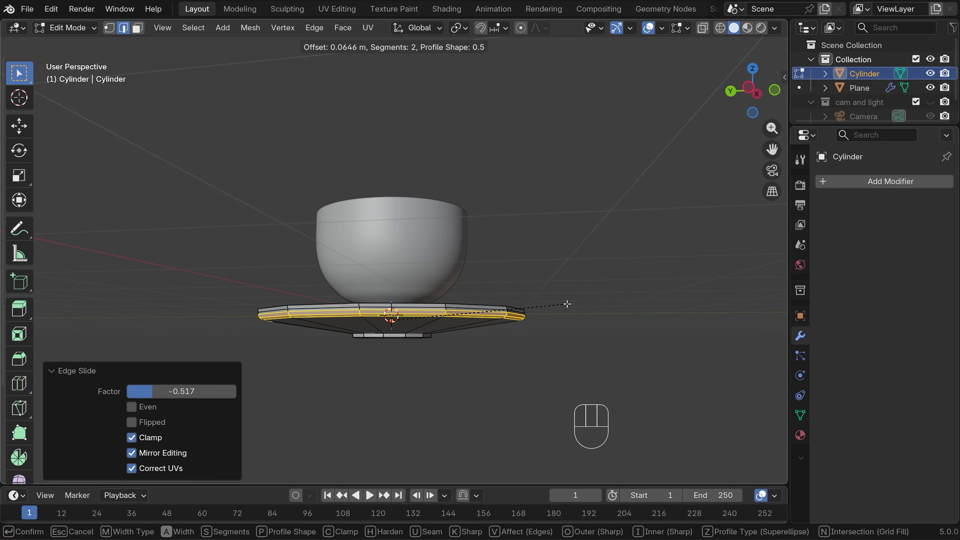
pyautogui.click(568, 304)
# - Bevel the saucer's upper outer edge loop with a width of about 0.034 m and 2 segments
pyautogui.moveTo(567, 304); pyautogui.dragTo(498, 344, button='middle')
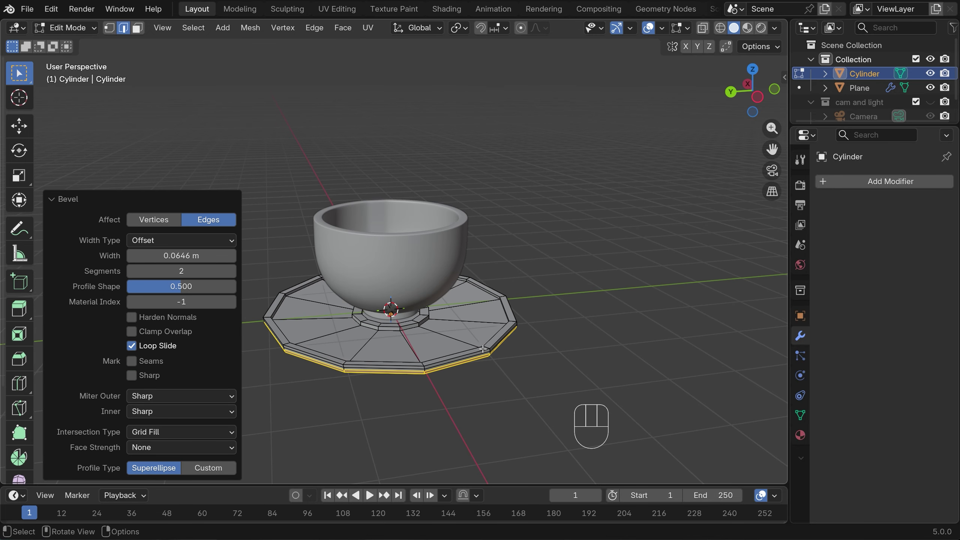
pyautogui.keyDown('alt'); pyautogui.click(496, 350); pyautogui.keyUp('alt')
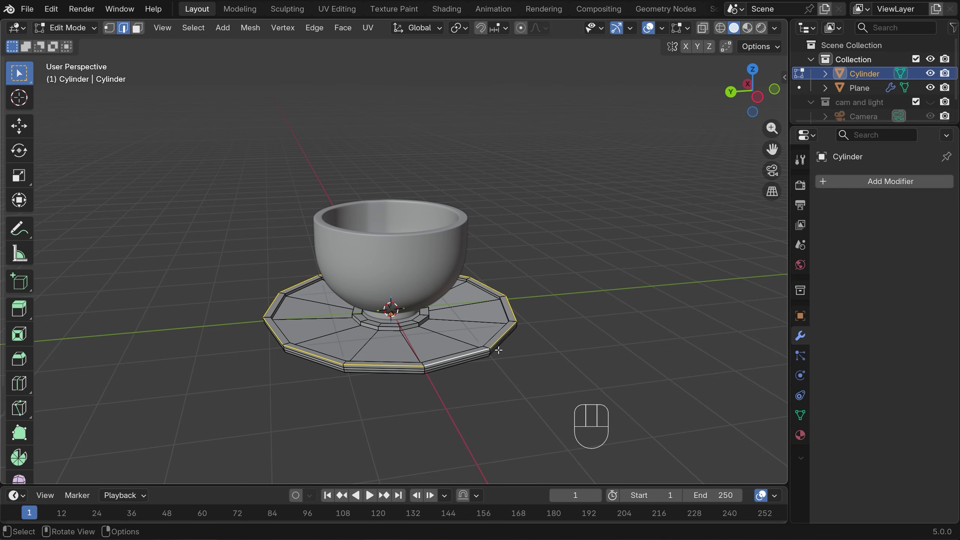
pyautogui.hotkey('ctrl', 'b')
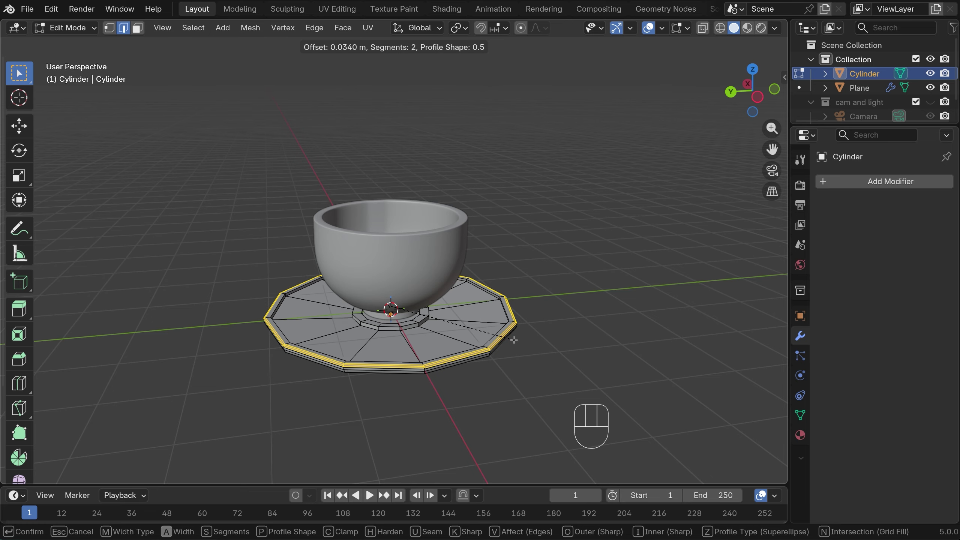
pyautogui.click(514, 341)
# - Select the inner edge loop of the saucer's raised rim and bevel it slightly with 2 segments
pyautogui.moveTo(536, 330); pyautogui.dragTo(613, 360, button='middle')
pyautogui.keyDown('alt'); pyautogui.click(513, 328); pyautogui.keyUp('alt')
pyautogui.hotkey('ctrl', 'b')
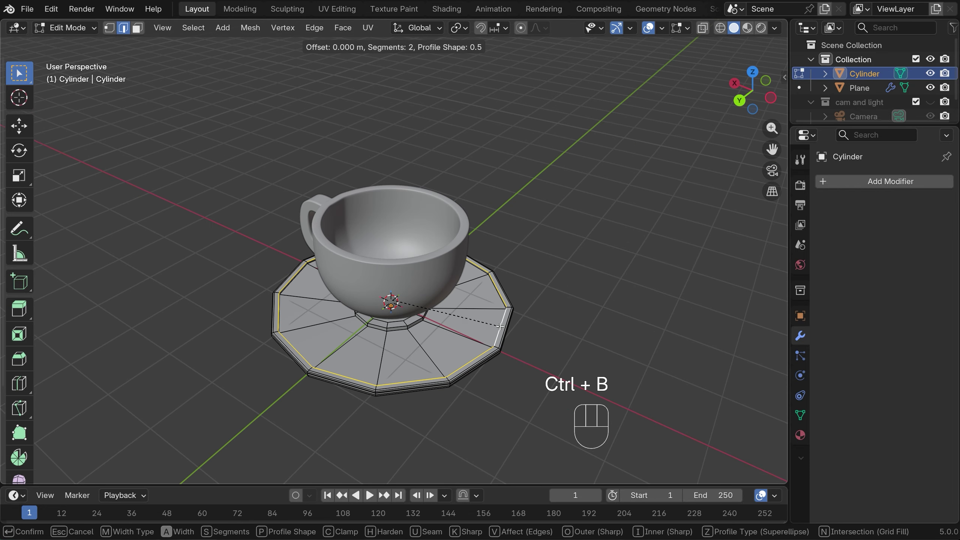
pyautogui.click(503, 327)
# - Select both edge loops of the raised ring around the cup's base and bevel them about 0.04 m with 2 segments
pyautogui.click(395, 328)
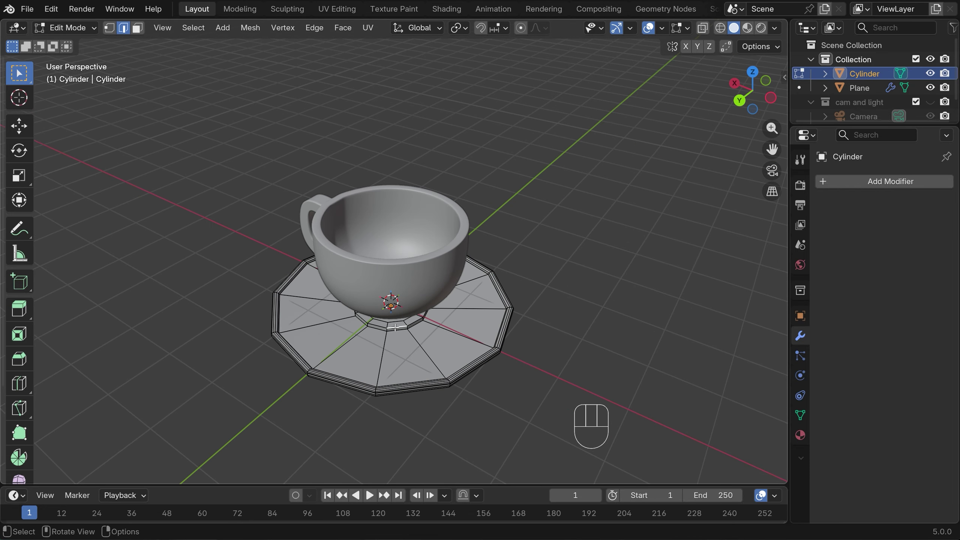
pyautogui.keyDown('alt'); pyautogui.click(394, 326); pyautogui.keyUp('alt')
pyautogui.keyDown('alt'); pyautogui.keyDown('shift'); pyautogui.click(394, 321); pyautogui.keyUp('shift'); pyautogui.keyUp('alt')
pyautogui.moveTo(426, 326); pyautogui.dragTo(426, 306, button='middle')
pyautogui.scroll(1, 426, 314)
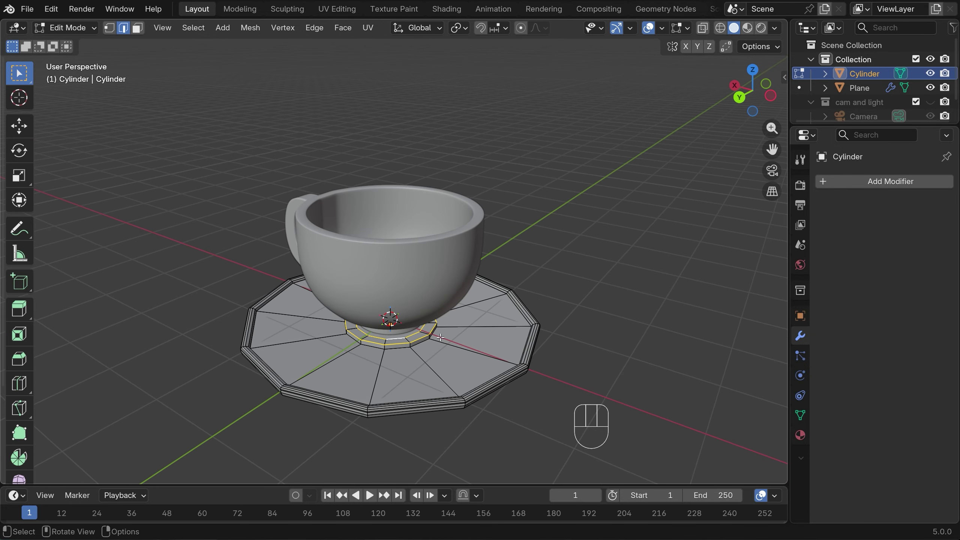
pyautogui.hotkey('ctrl', 'b')
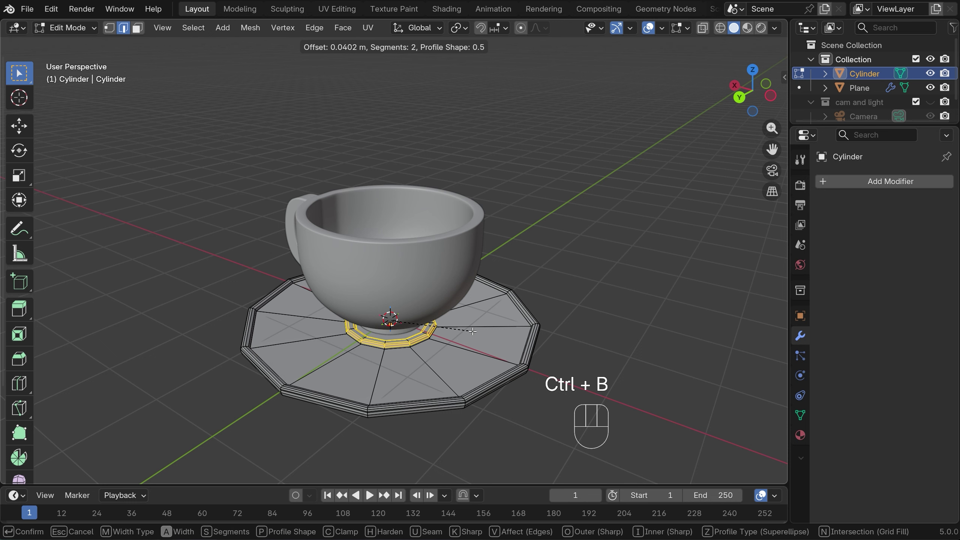
pyautogui.click(473, 331)
# - Return to Object Mode and add a level 3 subdivision surface to the saucer
pyautogui.click(589, 270)
pyautogui.press('Tab')
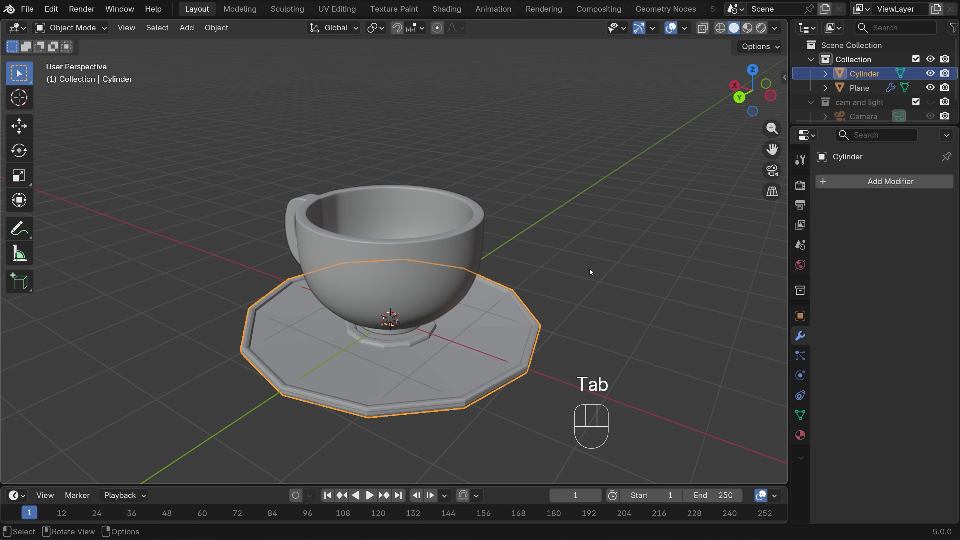
pyautogui.moveTo(590, 269); pyautogui.dragTo(553, 264, button='middle')
pyautogui.hotkey('ctrl', '3')
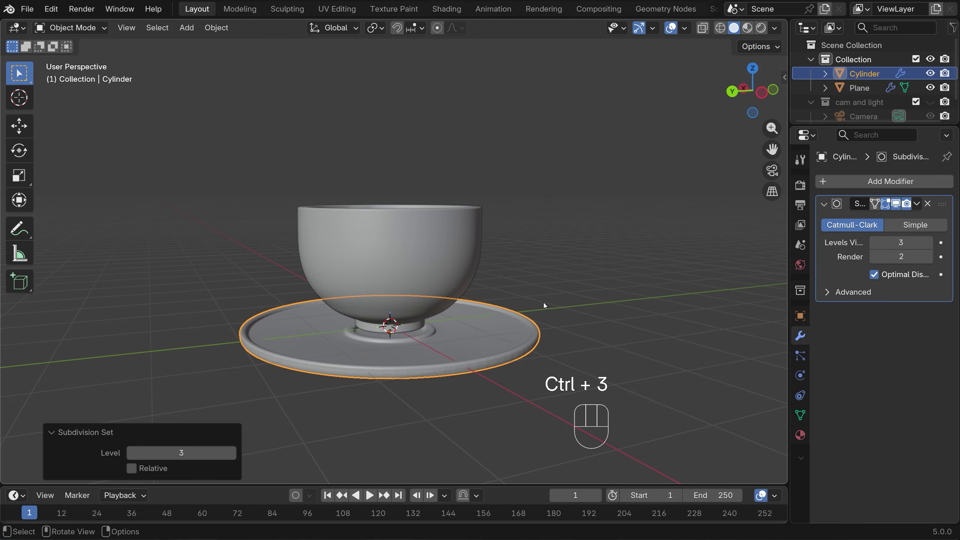
pyautogui.moveTo(543, 303); pyautogui.dragTo(508, 318, button='middle')
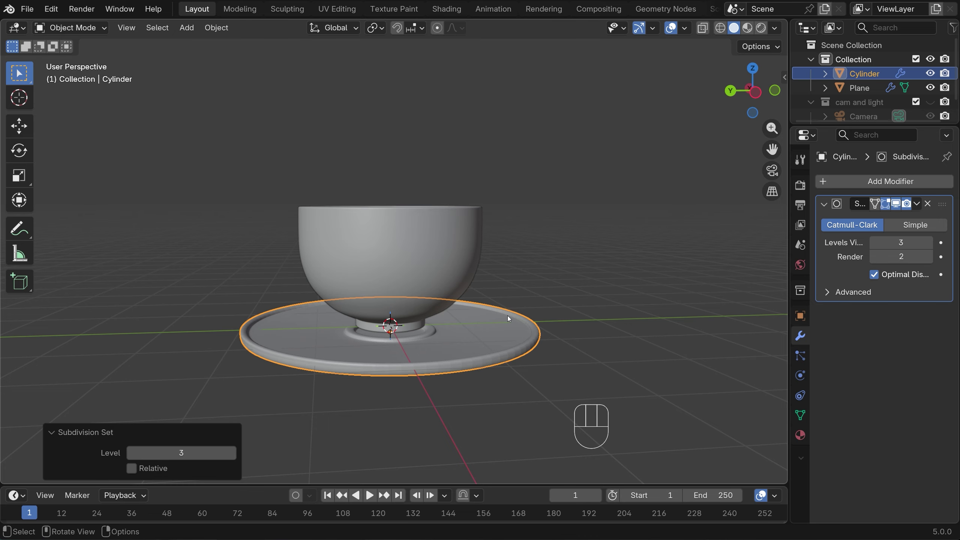
# - Apply smooth shading to the saucer and to the cup
pyautogui.rightClick(468, 335)
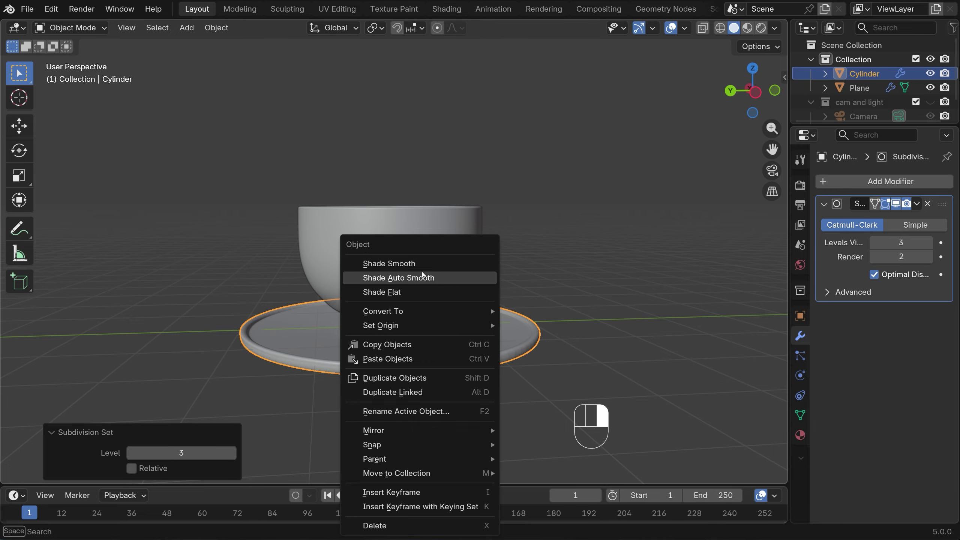
pyautogui.click(423, 261)
pyautogui.click(395, 241)
pyautogui.rightClick(395, 241)
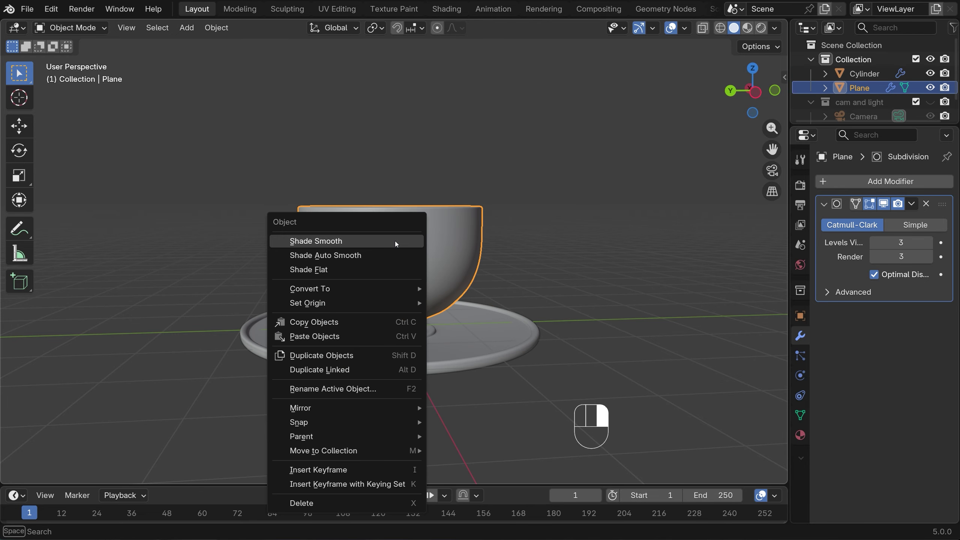
pyautogui.click(394, 241)
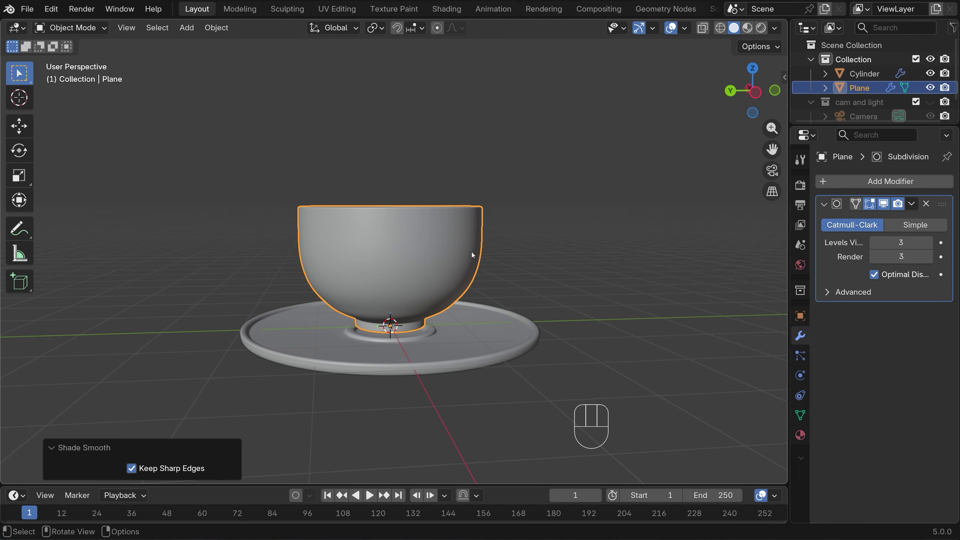
# - Add one edge loop on the saucer's underside and slide it against the foot by a factor of about 0.95
pyautogui.click(465, 331)
pyautogui.moveTo(471, 342); pyautogui.dragTo(508, 335, button='middle')
pyautogui.press('Tab')
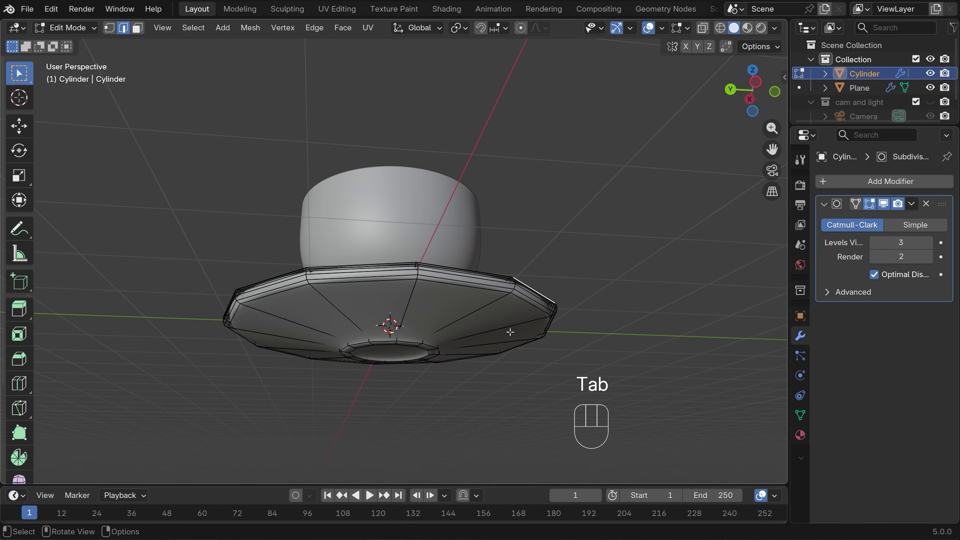
pyautogui.hotkey('ctrl', 'r')
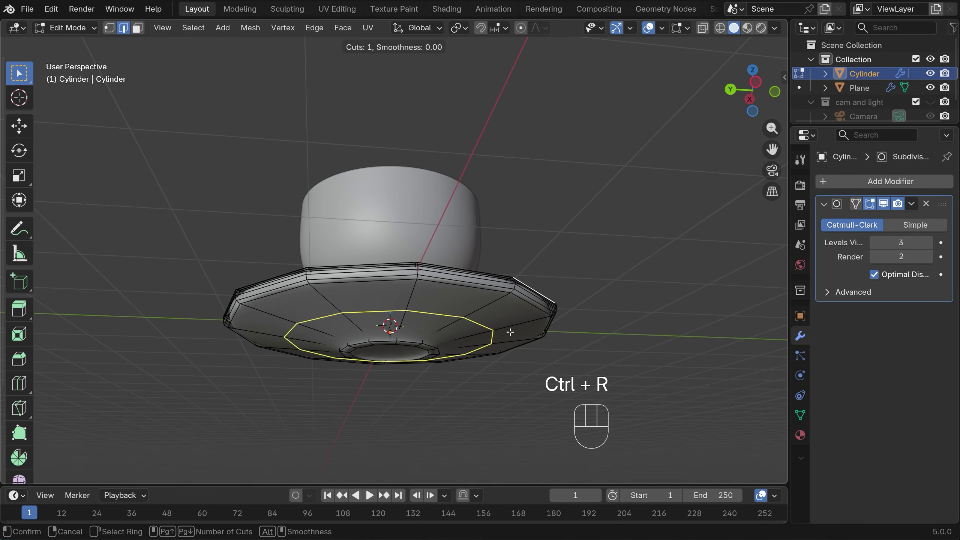
pyautogui.click(510, 332)
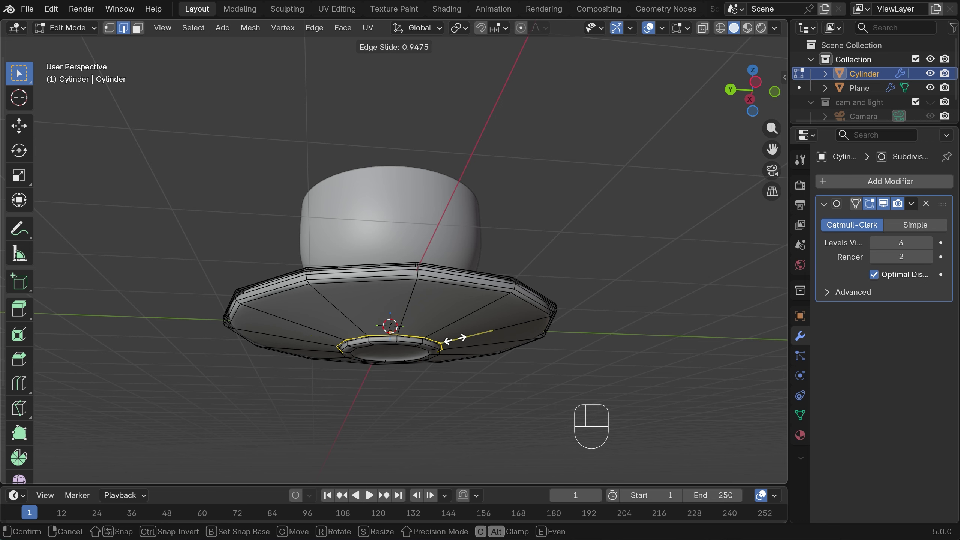
pyautogui.click(455, 339)
pyautogui.click(594, 315)
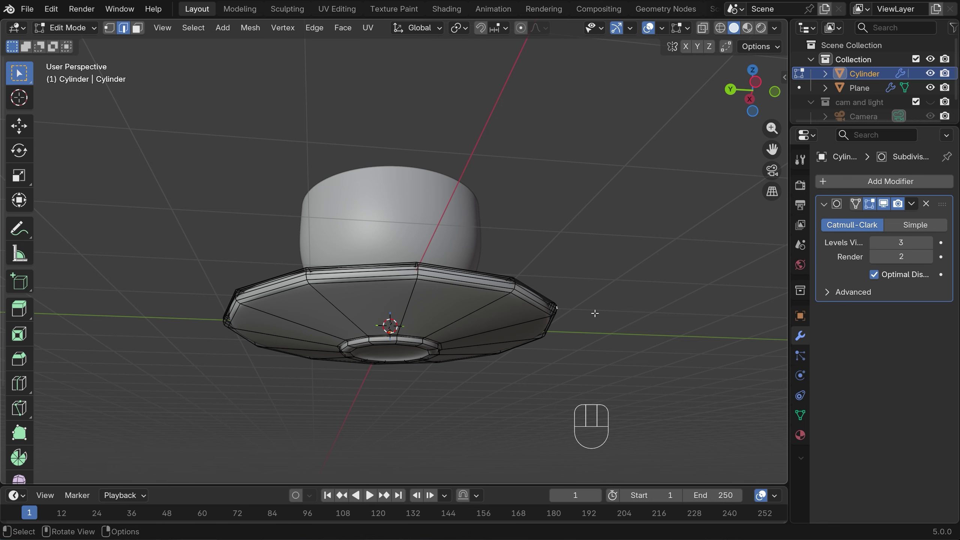
# - Select the central face inside the saucer's foot on the underside and inset it by about 0.186 m
pyautogui.press('Tab')
pyautogui.moveTo(595, 313); pyautogui.dragTo(596, 278, button='middle')
pyautogui.press('Tab')
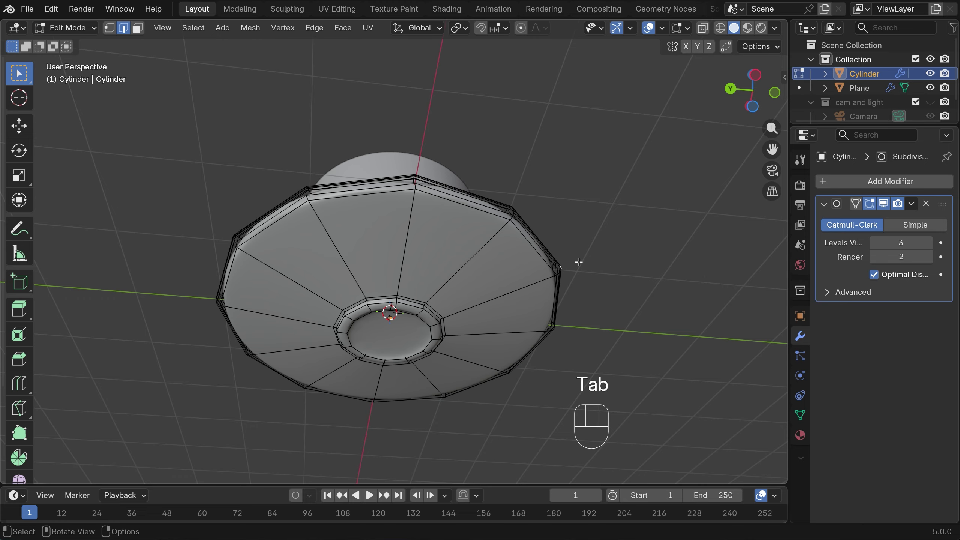
pyautogui.hotkey('alt', 'z')
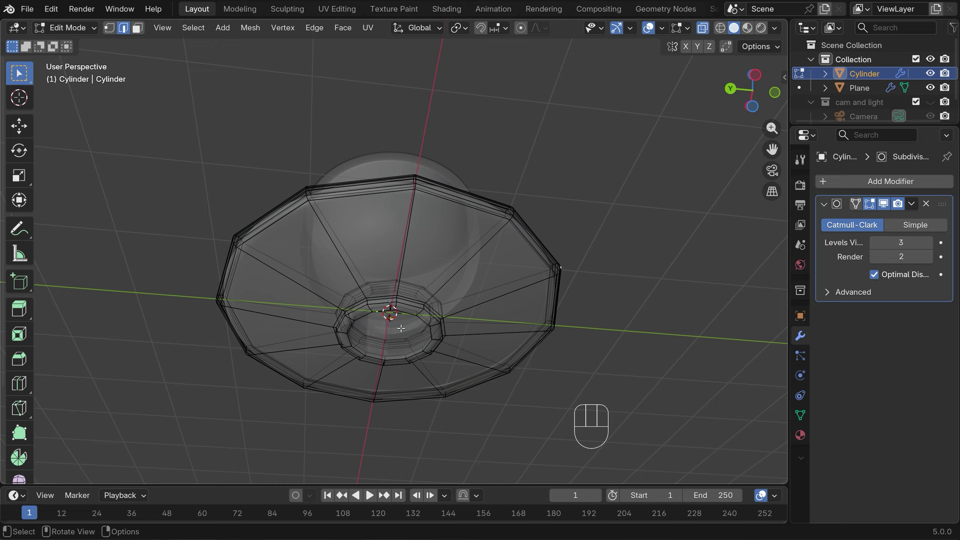
pyautogui.click(138, 28)
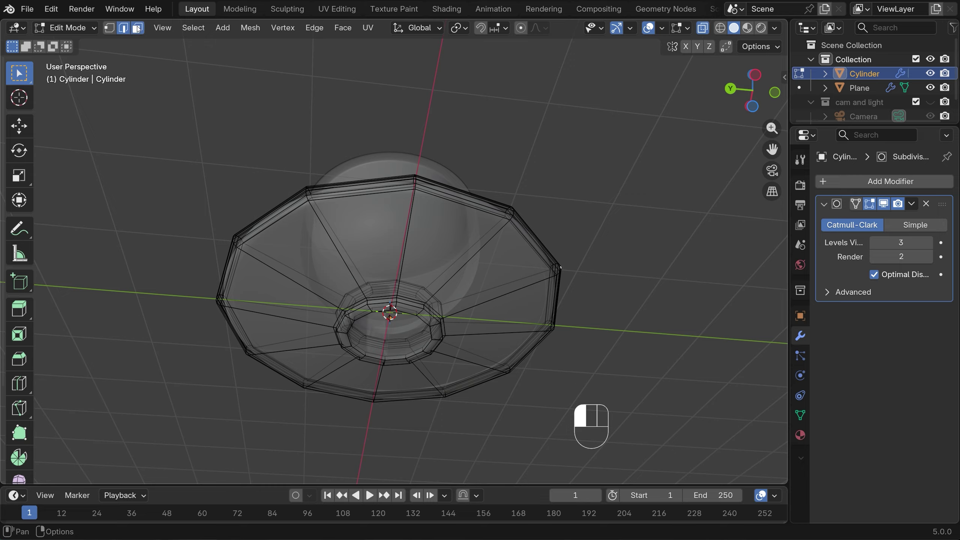
pyautogui.click(390, 333)
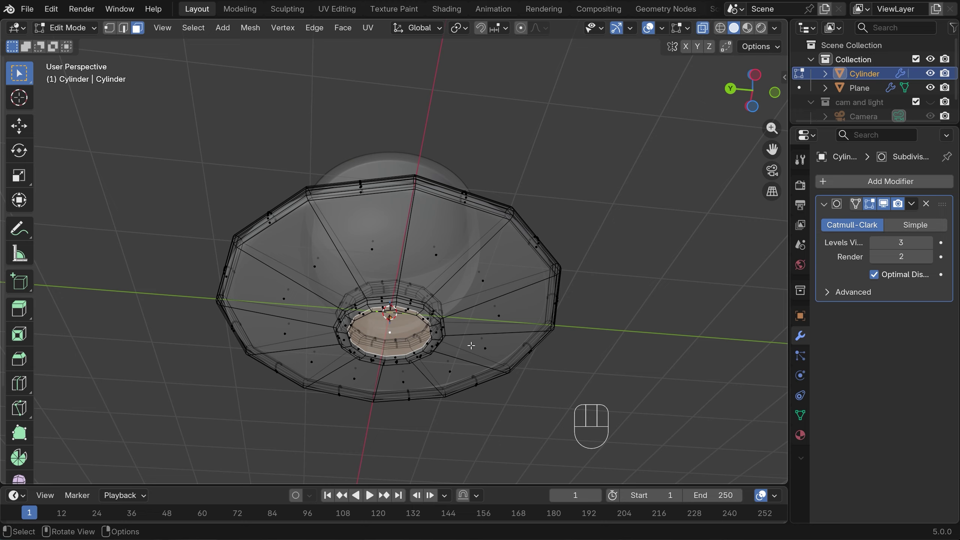
pyautogui.press('i')
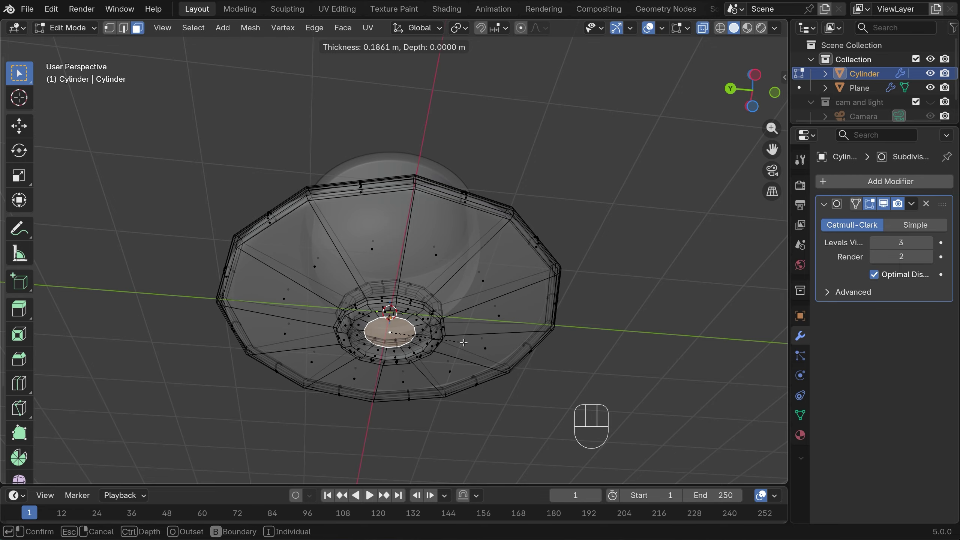
pyautogui.click(464, 343)
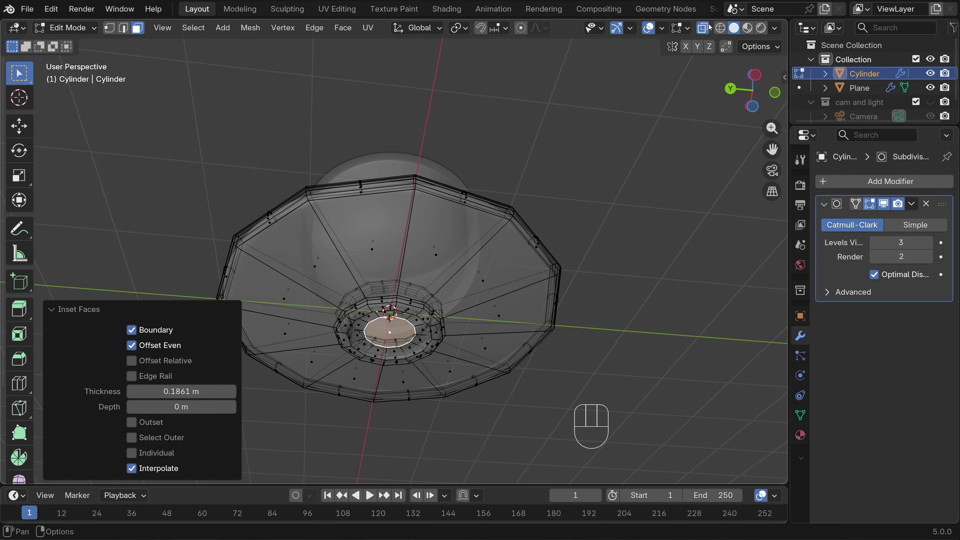
# - Add one edge loop in the inset ring inside the foot and slide it outward by a factor of about -0.875
pyautogui.hotkey('alt', 'z')
pyautogui.hotkey('ctrl', 'r')
pyautogui.click(418, 340)
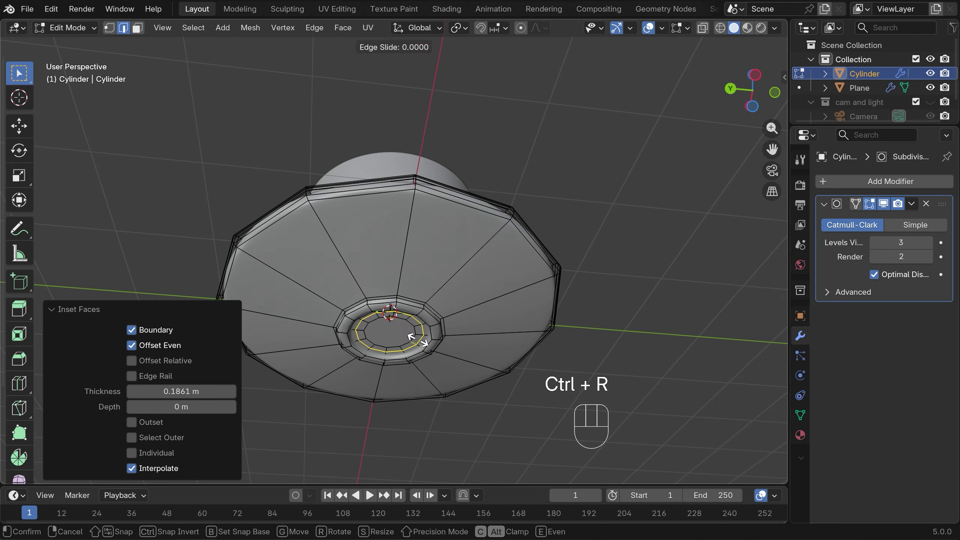
pyautogui.click(423, 342)
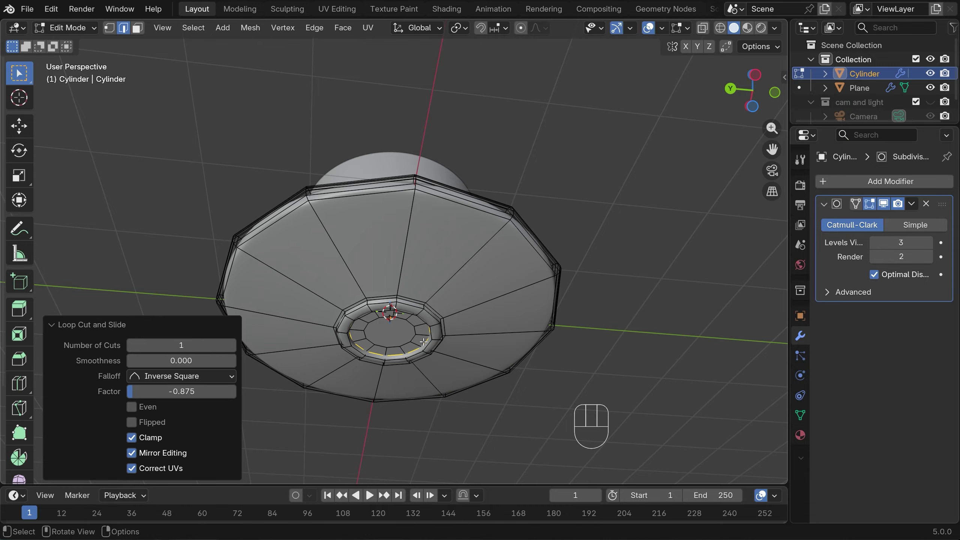
# - Inset the saucer's upper central face under the cup by about 0.242 m, using see-through display to reach it
pyautogui.moveTo(605, 322); pyautogui.dragTo(651, 407, button='middle')
pyautogui.press('3')
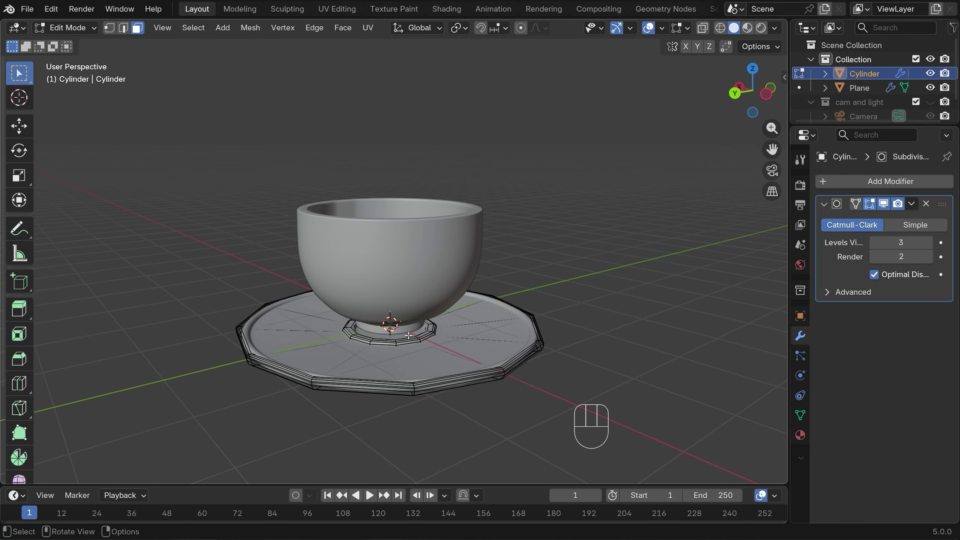
pyautogui.click(703, 28)
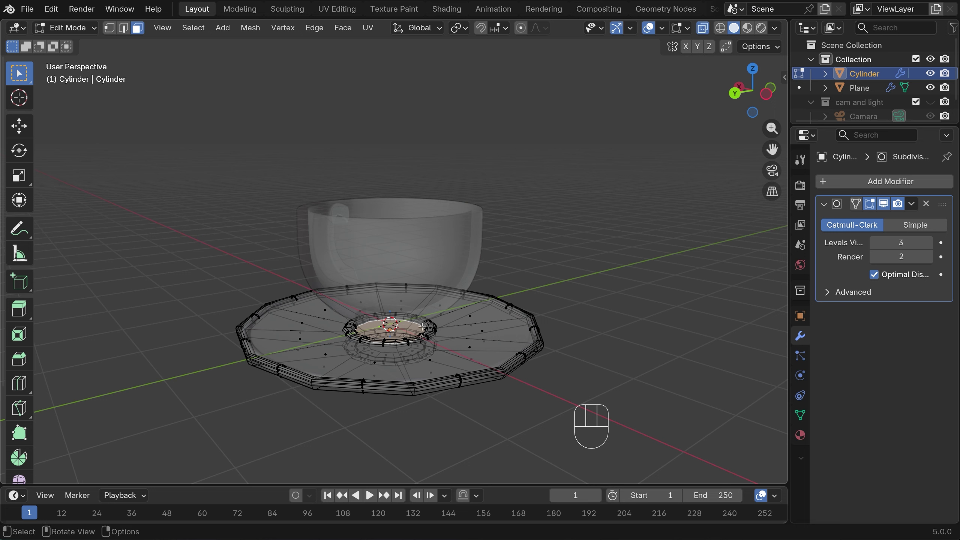
pyautogui.press('i')
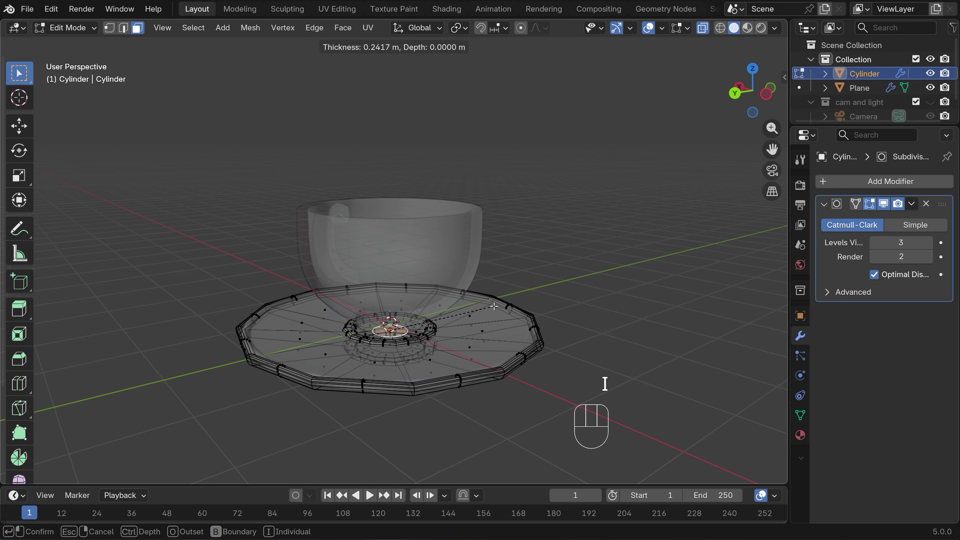
pyautogui.click(470, 309)
# - Add one edge loop in the upper inset ring, slide it outward by a factor of about -0.791, and return to solid Object Mode
pyautogui.moveTo(412, 327)
pyautogui.mouseDown(button='middle')
pyautogui.moveTo(427, 353)
pyautogui.moveTo(415, 325)
pyautogui.mouseUp(button='middle')
pyautogui.hotkey('ctrl', 'r')
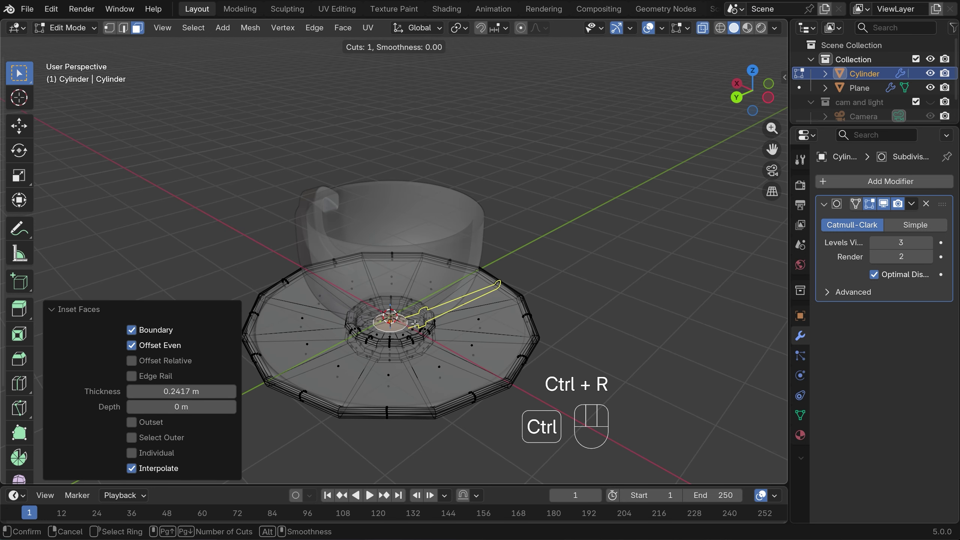
pyautogui.click(369, 324)
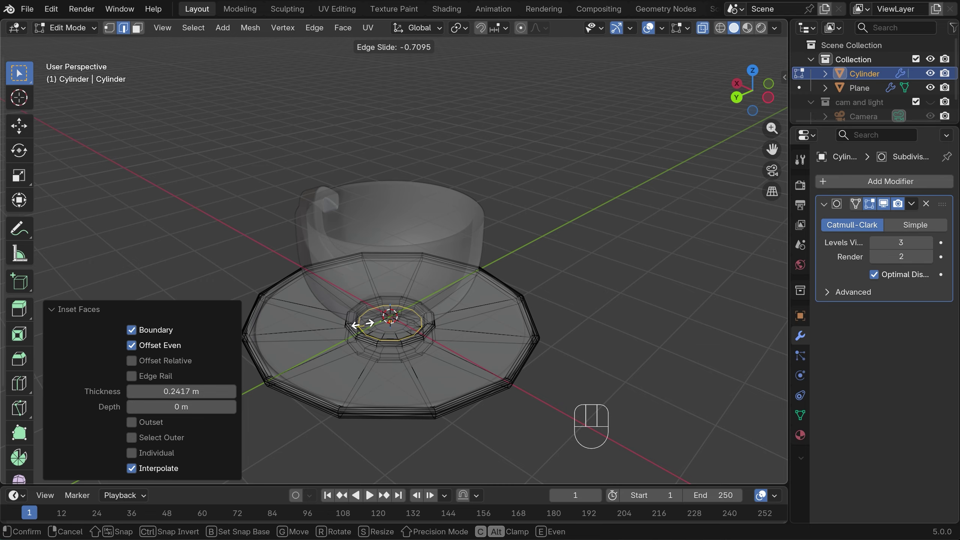
pyautogui.click(362, 323)
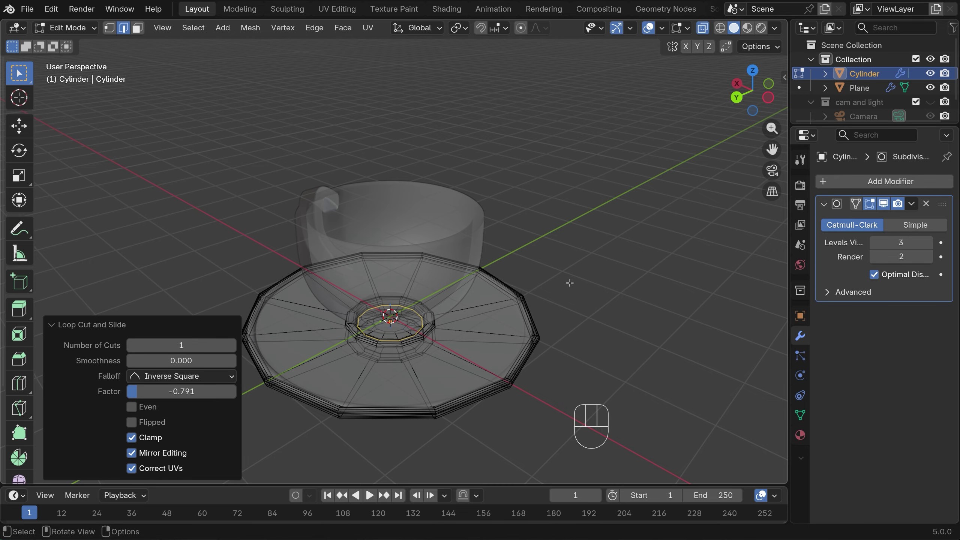
pyautogui.press('Tab')
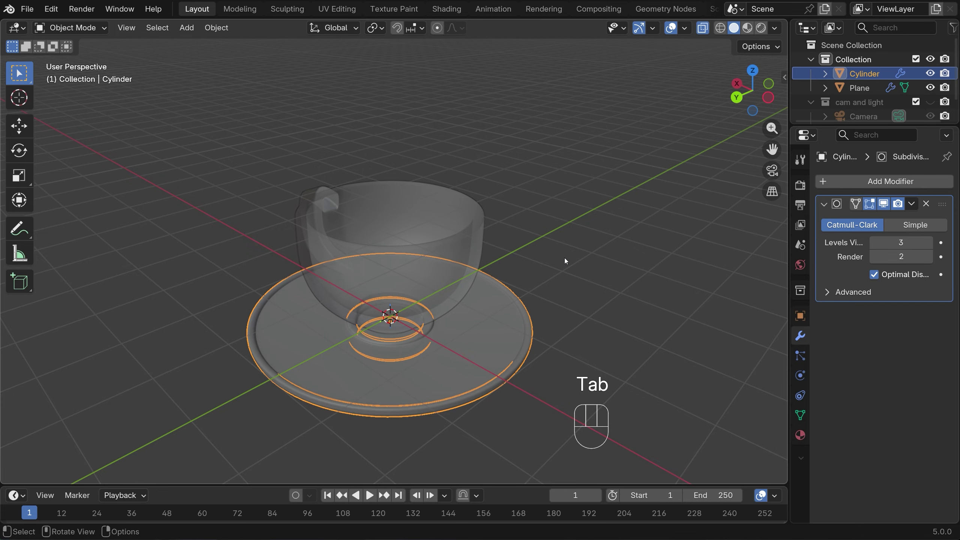
pyautogui.hotkey('alt', 'z')
# - Raise the saucer by about 0.08 m along Z so it meets the cup's base, then clear the selection
pyautogui.press('KP_1')
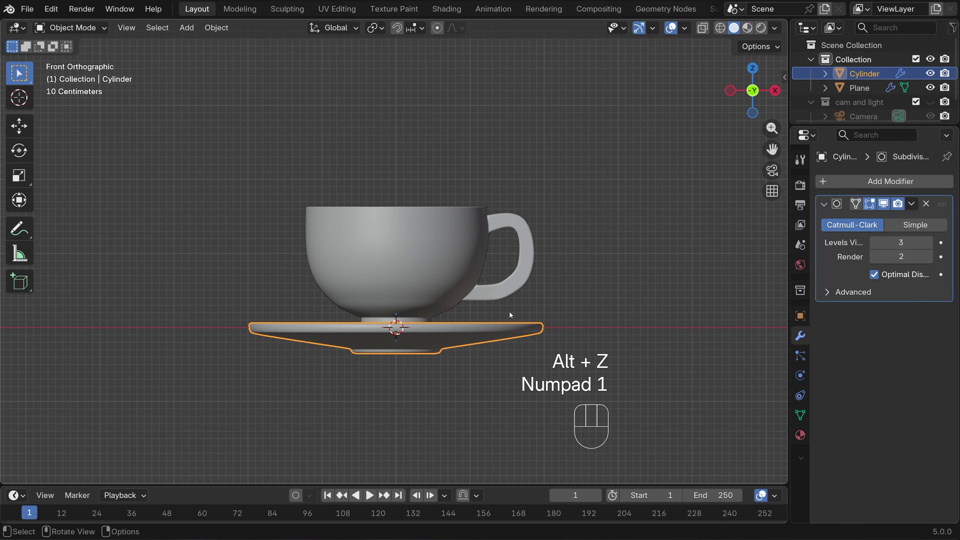
pyautogui.moveTo(509, 313); pyautogui.dragTo(484, 336, button='middle')
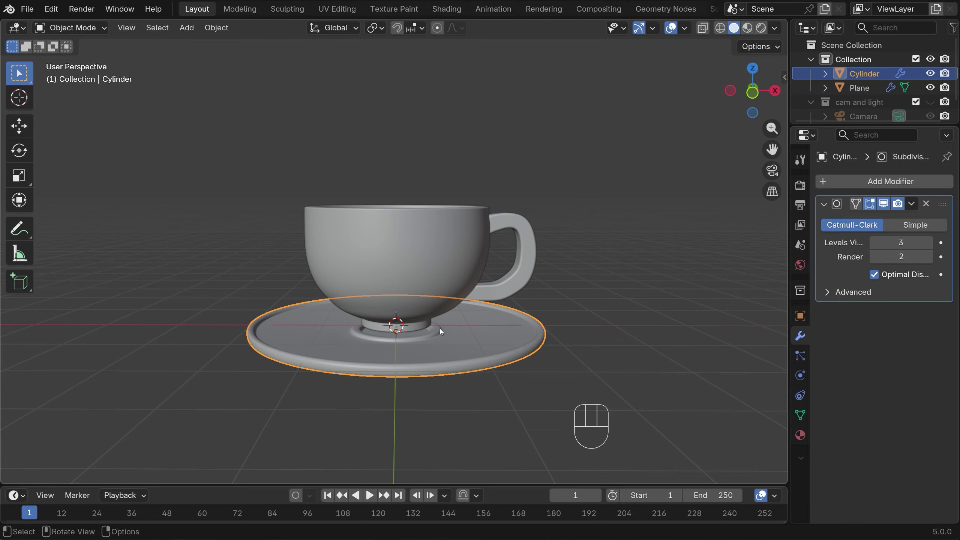
pyautogui.press('g')
pyautogui.press('z')
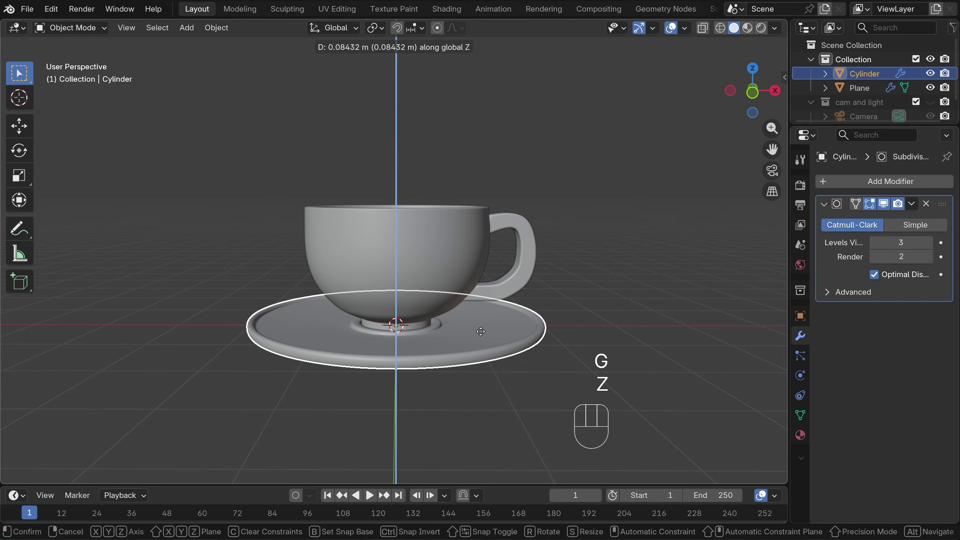
pyautogui.click(635, 250)
pyautogui.click(628, 252)
pyautogui.press('KP_1')
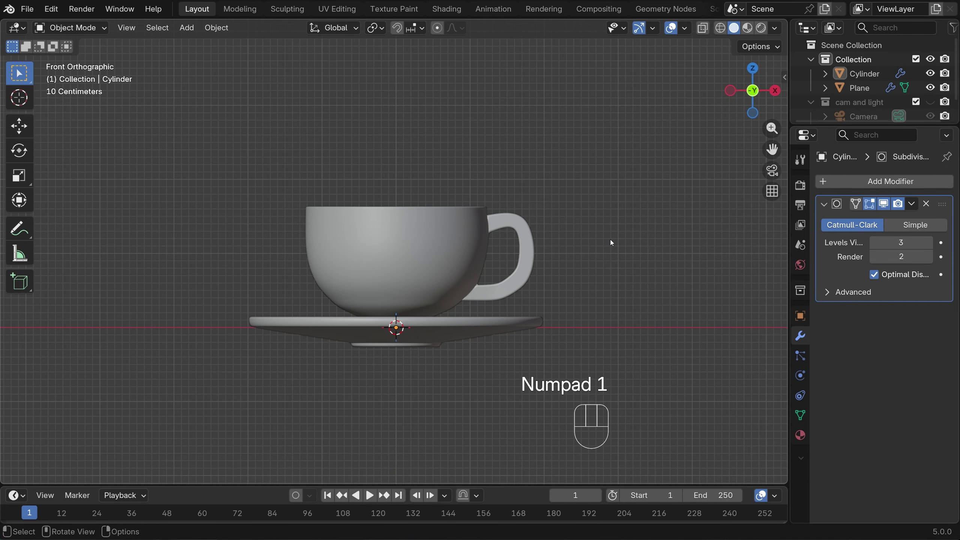
# - Open the cup's mesh in Edit Mode and reveal all of its hidden geometry
pyautogui.moveTo(610, 239); pyautogui.dragTo(516, 239, button='middle')
pyautogui.click(447, 305)
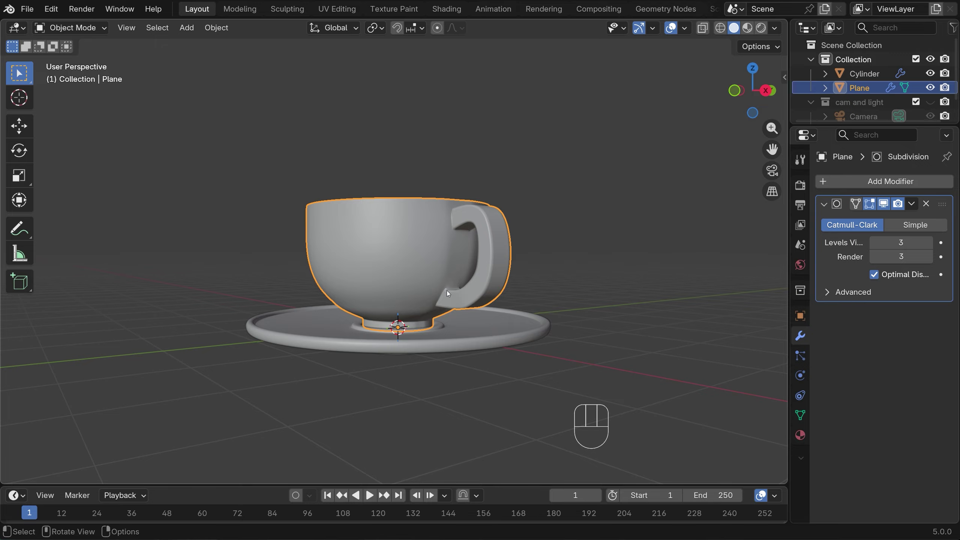
pyautogui.press('Tab')
pyautogui.hotkey('alt', 'h')
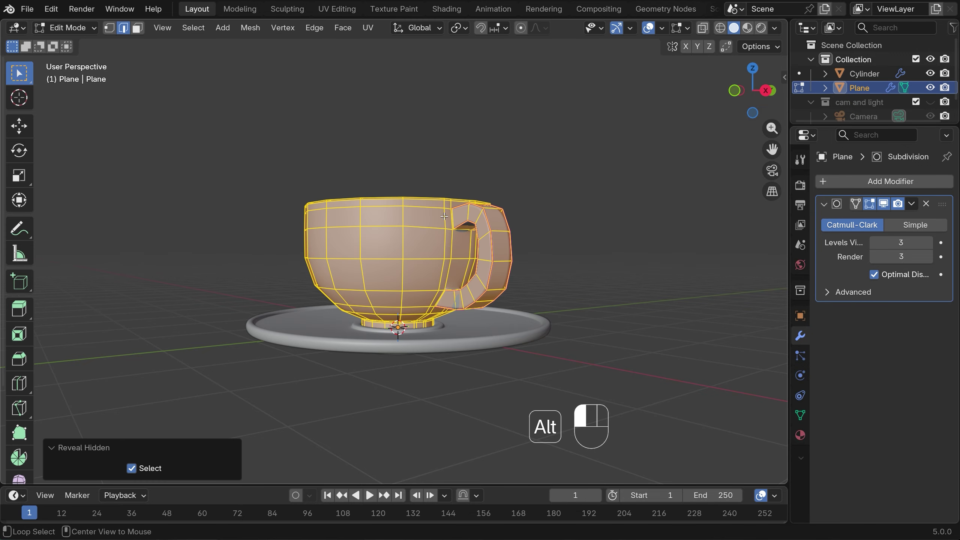
# - Slide the cup's vertical edge loop on the front side of the handle away from it by a factor of about -0.246
pyautogui.keyDown('alt'); pyautogui.click(449, 240); pyautogui.keyUp('alt')
pyautogui.press('g')
pyautogui.press('g')
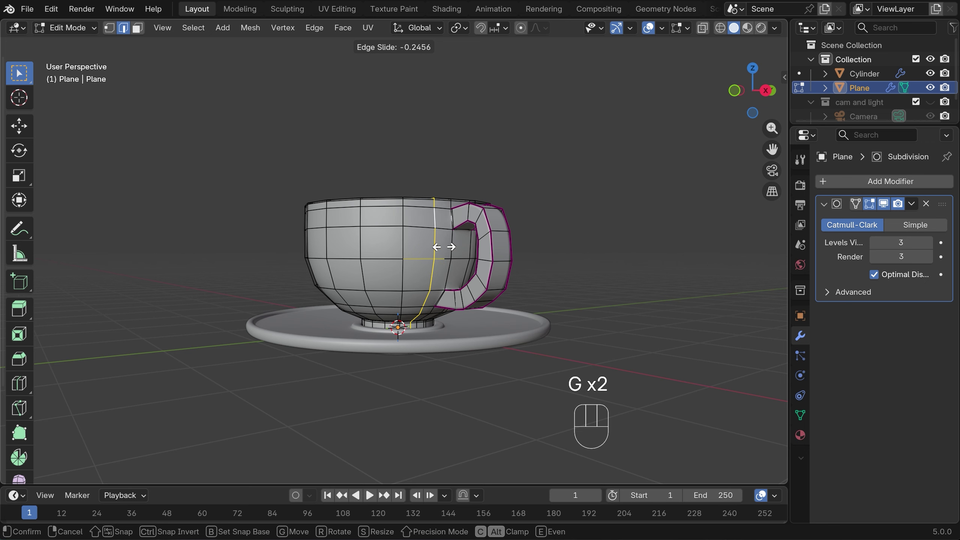
pyautogui.click(443, 247)
# - Slide the matching vertical edge loop behind the handle by a factor of about -0.299, then return to Object Mode with nothing selected
pyautogui.moveTo(572, 267); pyautogui.dragTo(419, 267, button='middle')
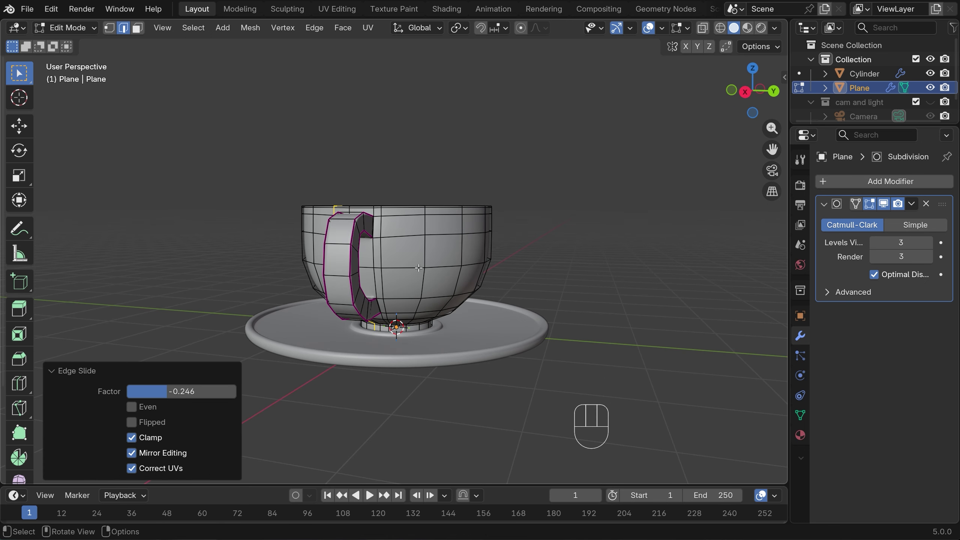
pyautogui.keyDown('alt'); pyautogui.click(381, 254); pyautogui.keyUp('alt')
pyautogui.press('g')
pyautogui.press('g')
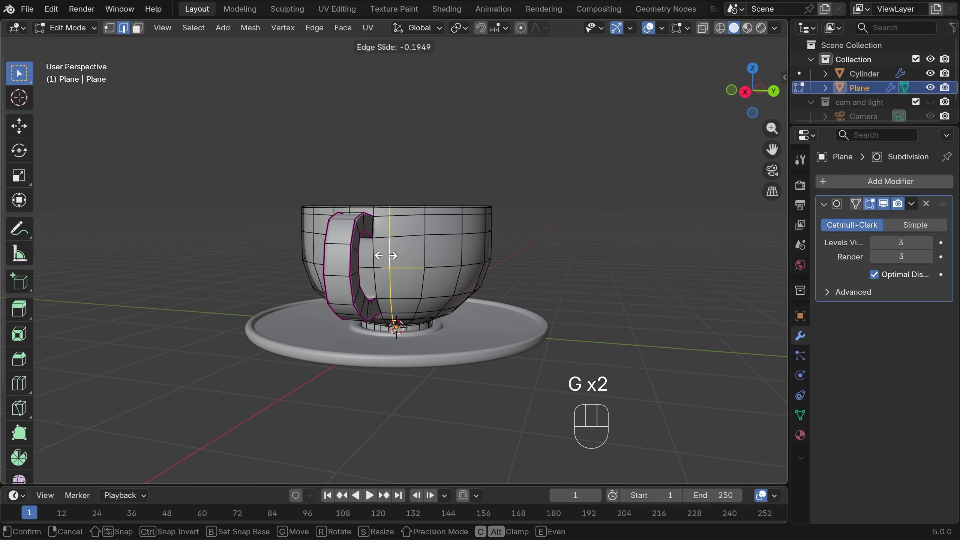
pyautogui.click(388, 254)
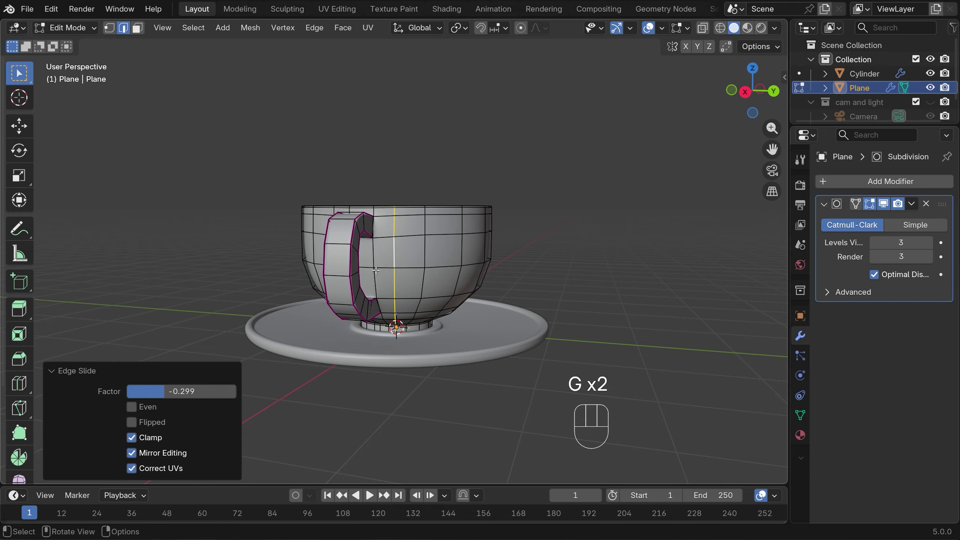
pyautogui.press('Tab')
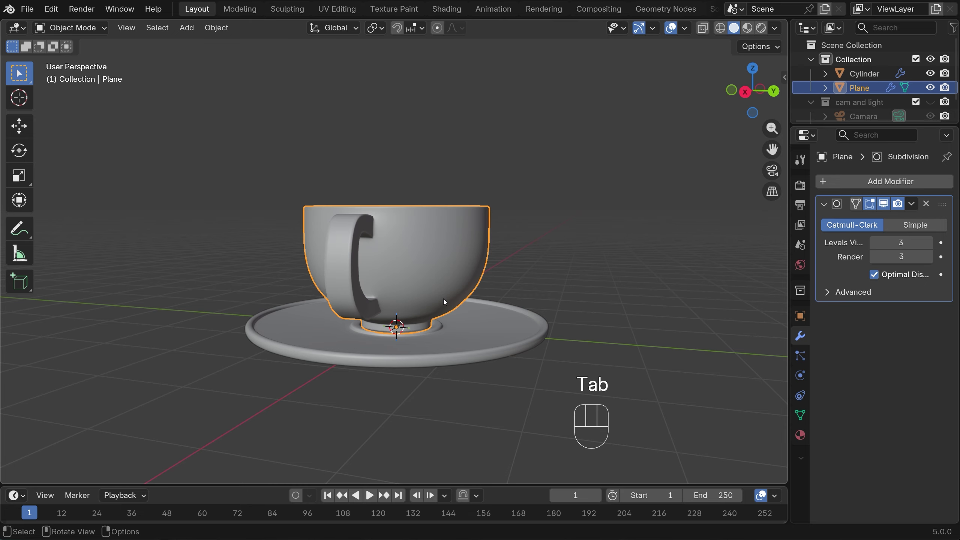
pyautogui.moveTo(443, 299); pyautogui.dragTo(597, 293, button='middle')
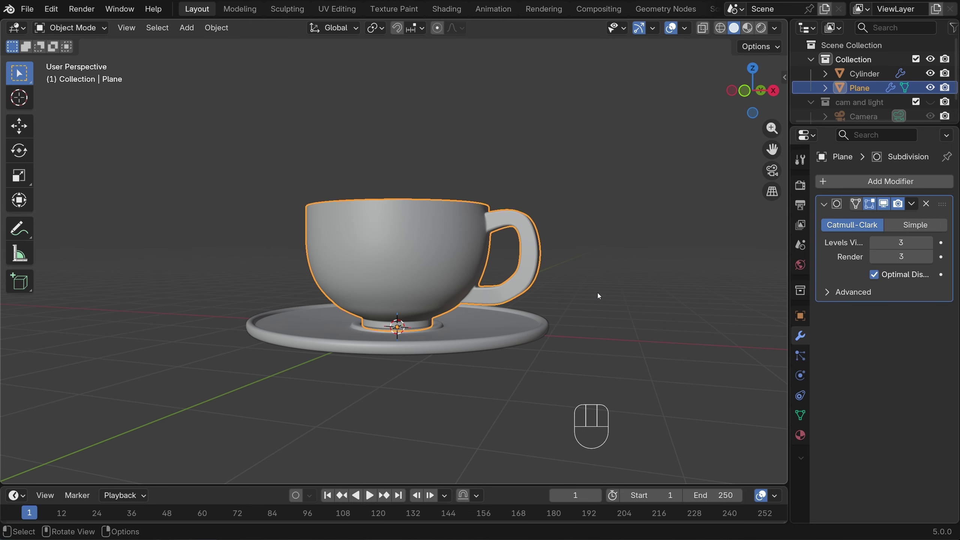
pyautogui.click(597, 293)
# - Set the 3D cursor on the cup's front wall toward the handle and add a UV sphere there, scaled to about 0.264
pyautogui.press('KP_1')
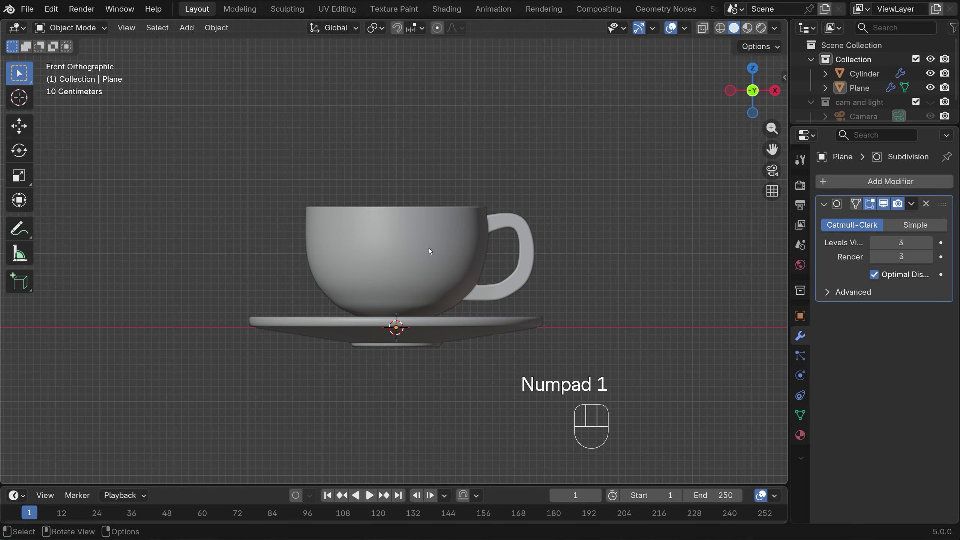
pyautogui.keyDown('shift'); pyautogui.rightClick(430, 244); pyautogui.keyUp('shift')
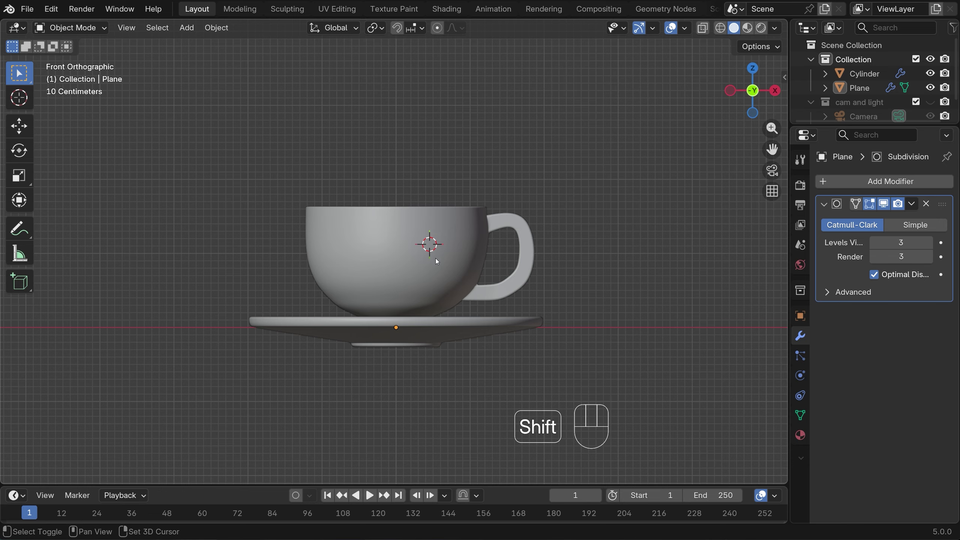
pyautogui.keyDown('shift'); pyautogui.rightClick(435, 255); pyautogui.keyUp('shift')
pyautogui.hotkey('shift', 'a')
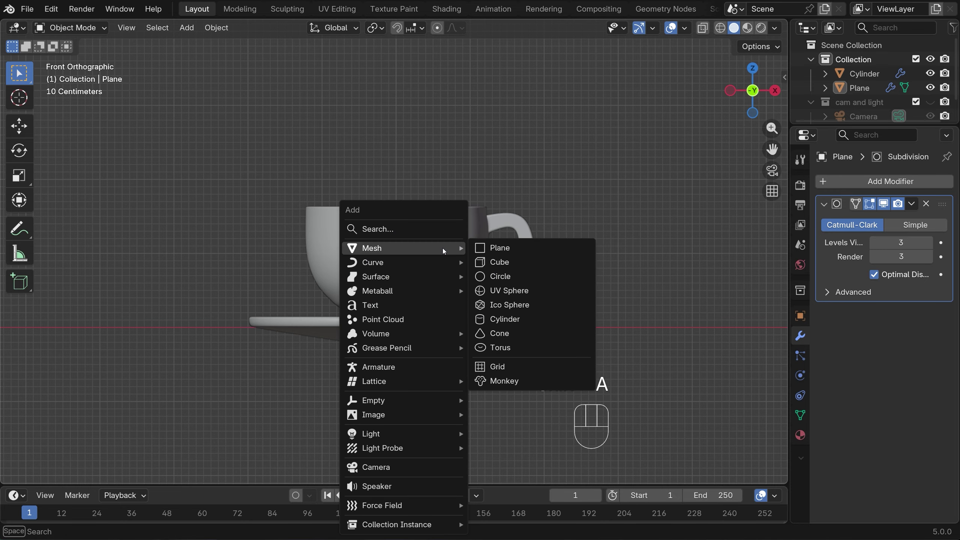
pyautogui.click(501, 291)
pyautogui.press('s')
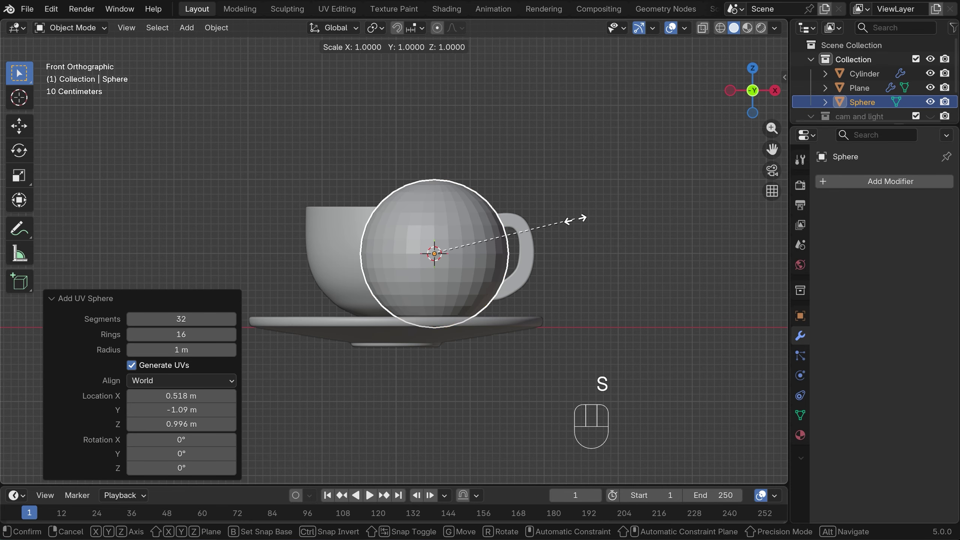
pyautogui.click(471, 243)
# - Flatten the sphere along Y to a factor of about 0.293 to form an eye
pyautogui.press('KP_3')
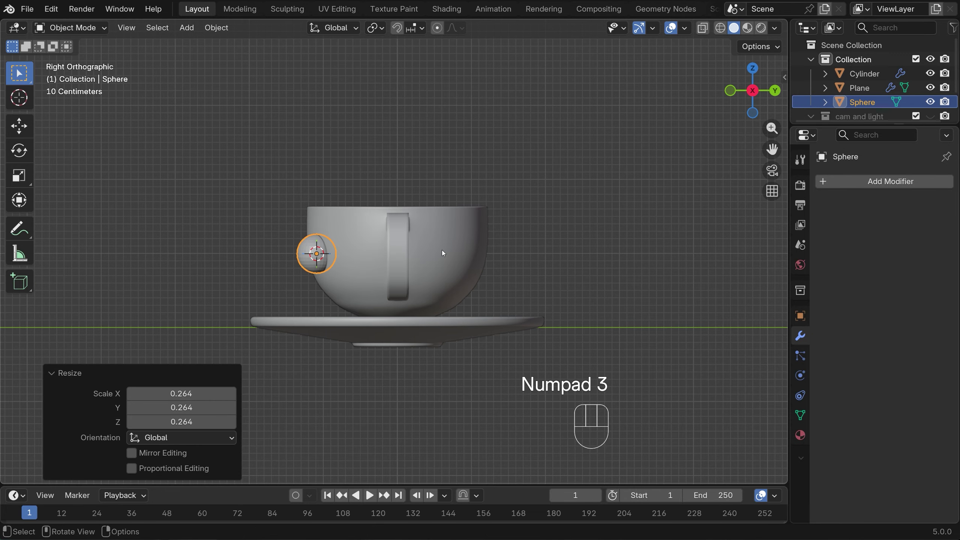
pyautogui.press('s')
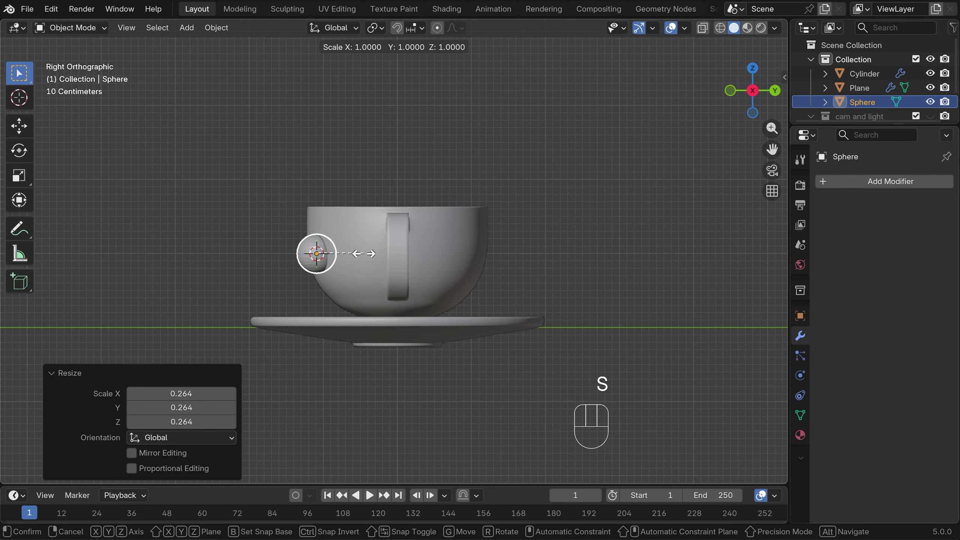
pyautogui.press('y')
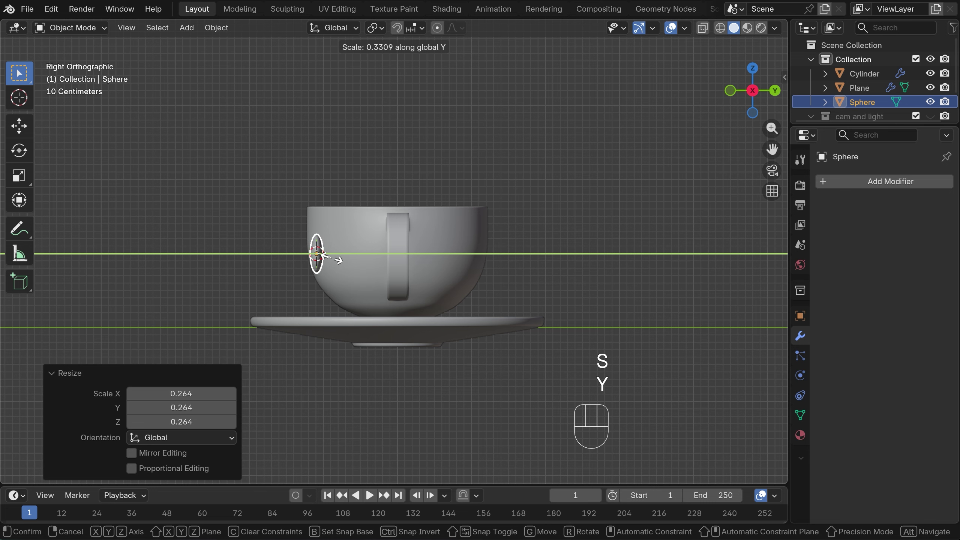
pyautogui.click(330, 259)
# - Rotate the flattened sphere about 21.7° around Z to follow the cup's wall, and shade it smooth
pyautogui.press('KP_7')
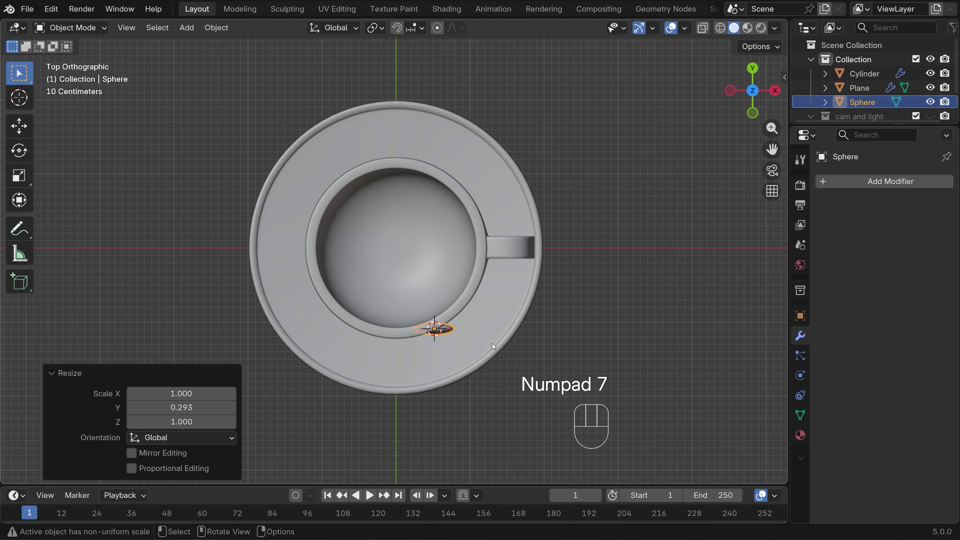
pyautogui.press('r')
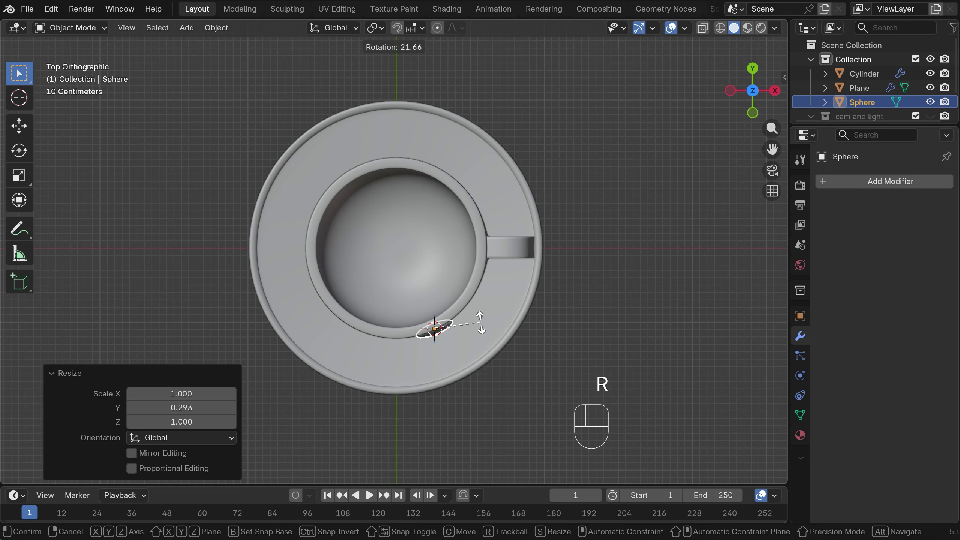
pyautogui.click(480, 322)
pyautogui.press('KP_1')
pyautogui.rightClick(451, 257)
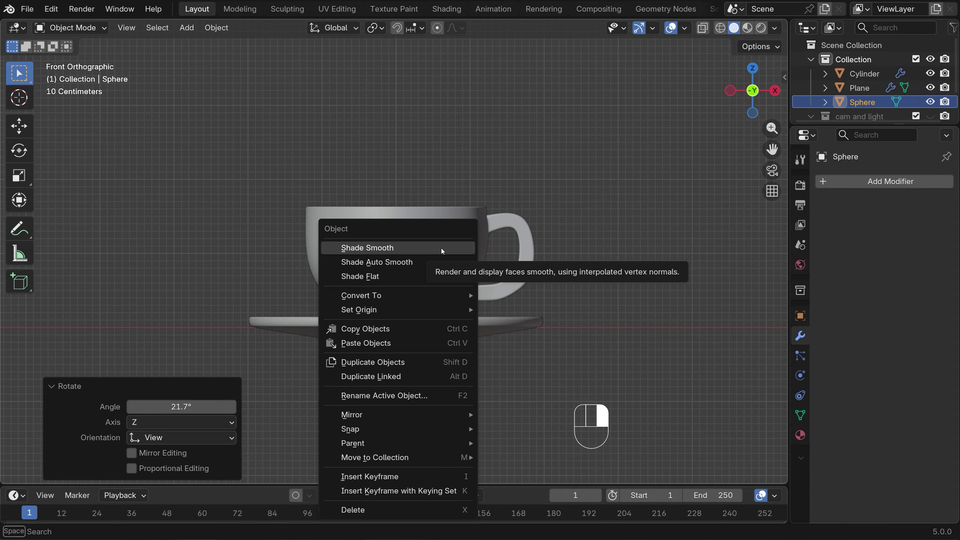
pyautogui.click(438, 248)
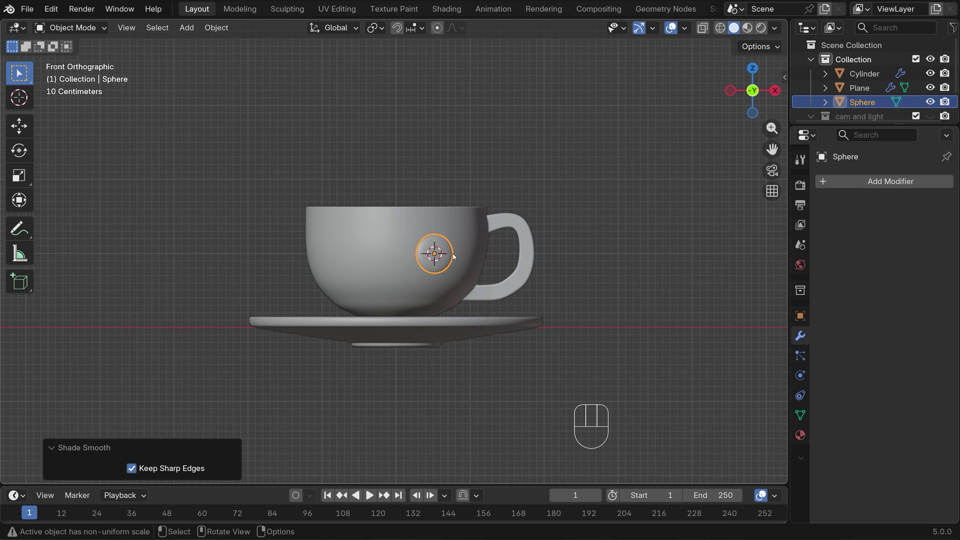
# - Add a Mirror modifier on the X axis to the eye sphere, using the cup as the mirror object
pyautogui.click(860, 181)
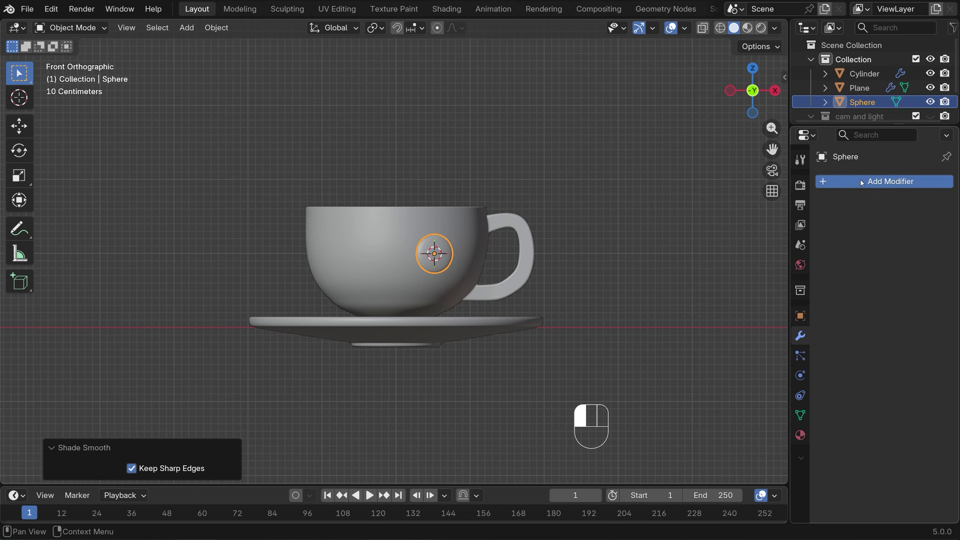
pyautogui.moveTo(859, 180)
pyautogui.click(661, 309)
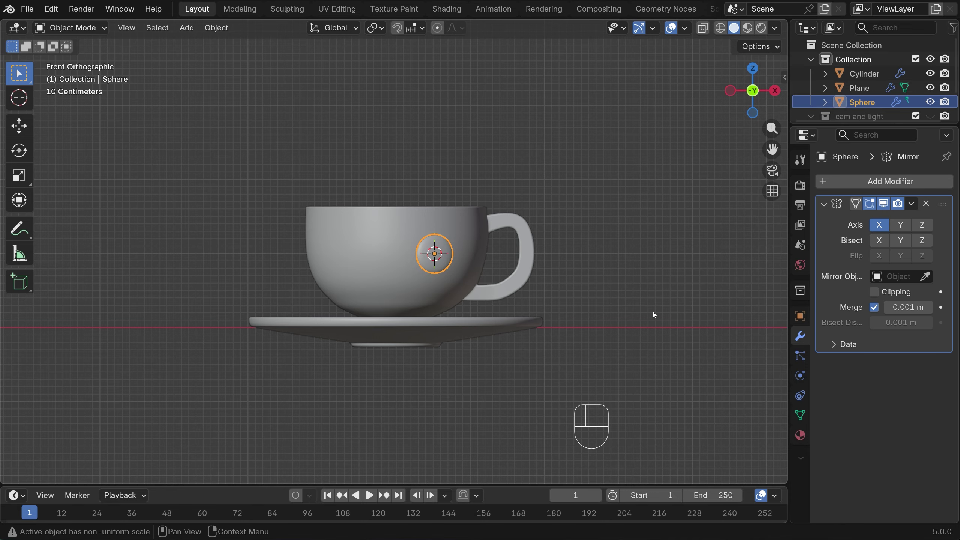
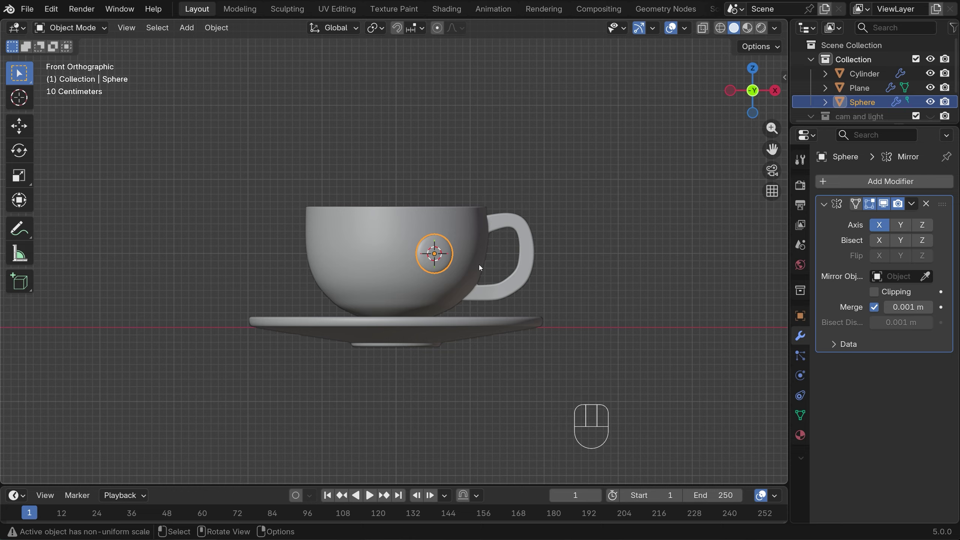
pyautogui.click(927, 277)
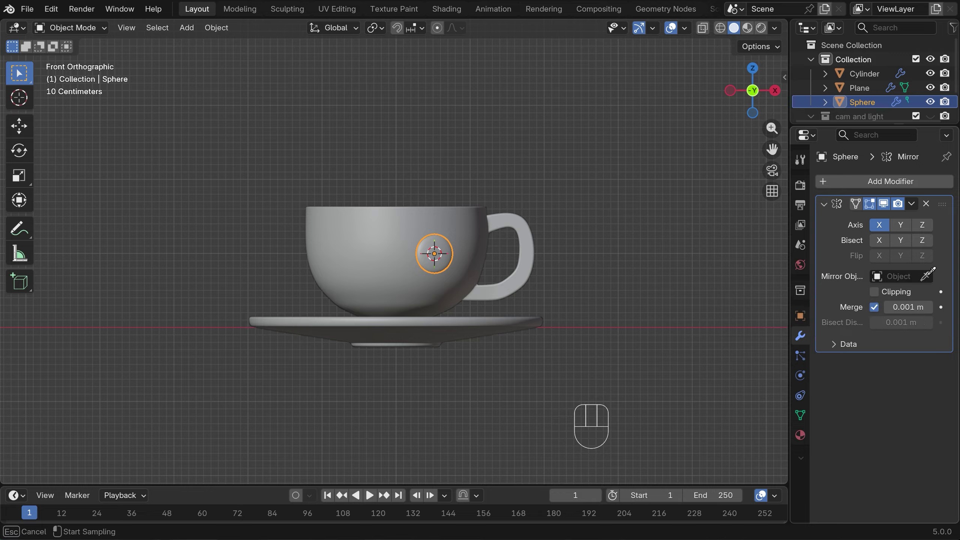
pyautogui.click(398, 244)
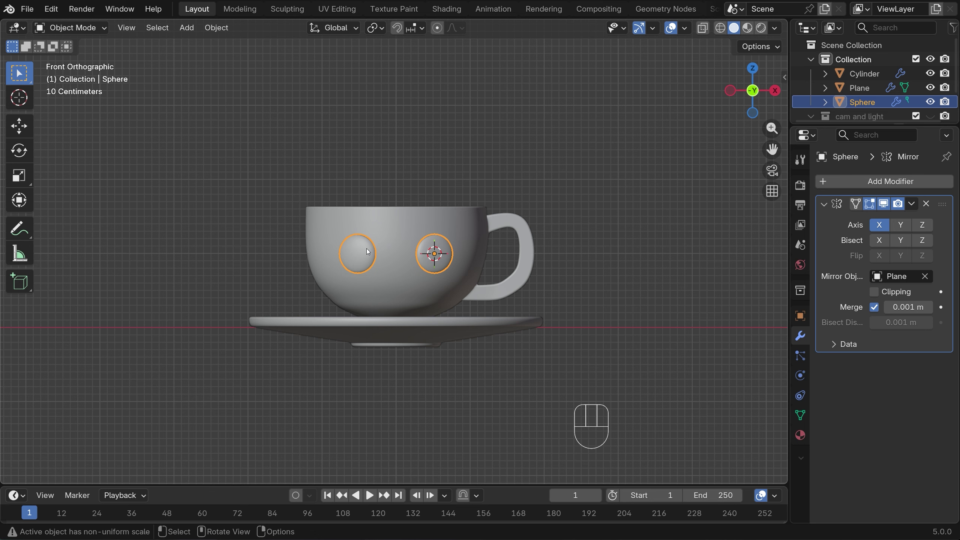
# - Set the 3D cursor on the cup's front between and below the eyes, and add a plane there scaled to about 0.252
pyautogui.keyDown('shift'); pyautogui.rightClick(394, 272); pyautogui.keyUp('shift')
pyautogui.hotkey('shift', 'a')
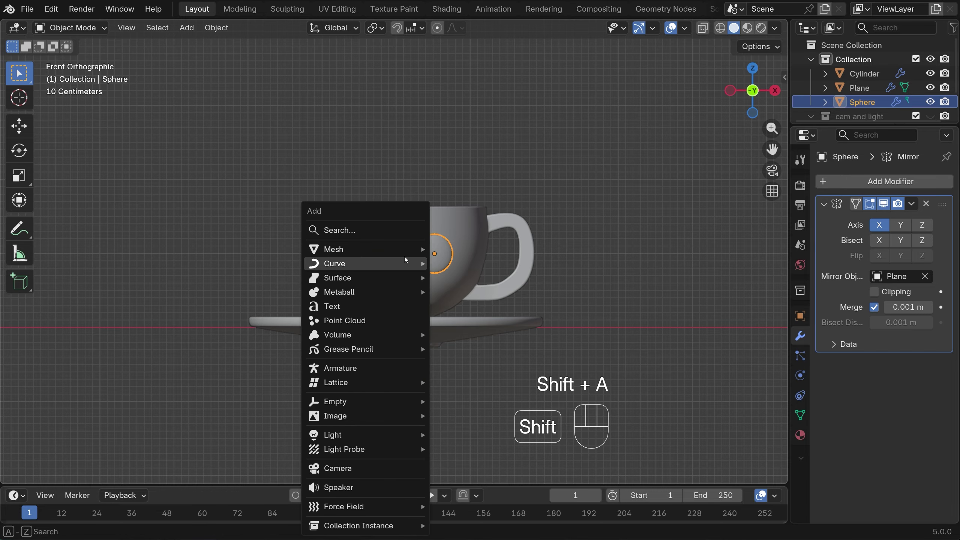
pyautogui.moveTo(406, 252)
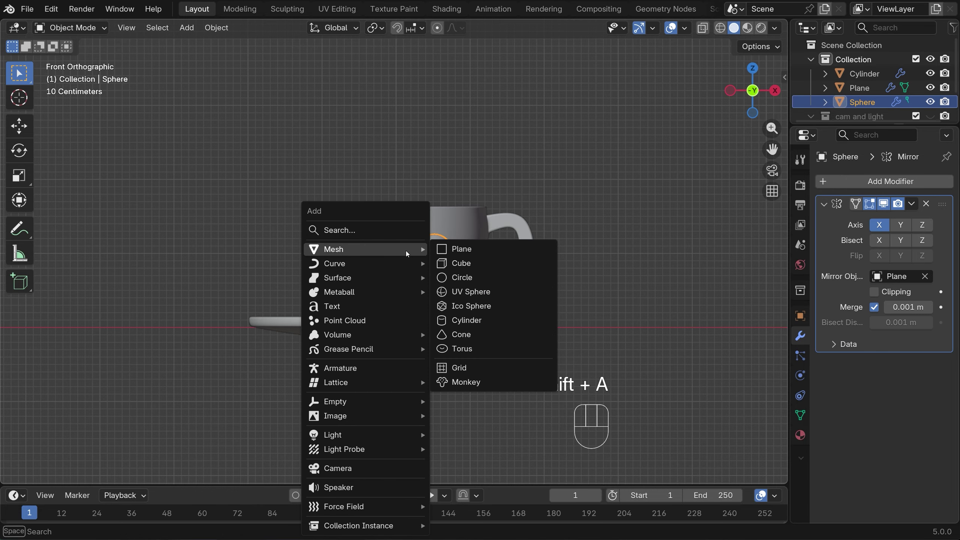
pyautogui.click(480, 250)
pyautogui.press('s')
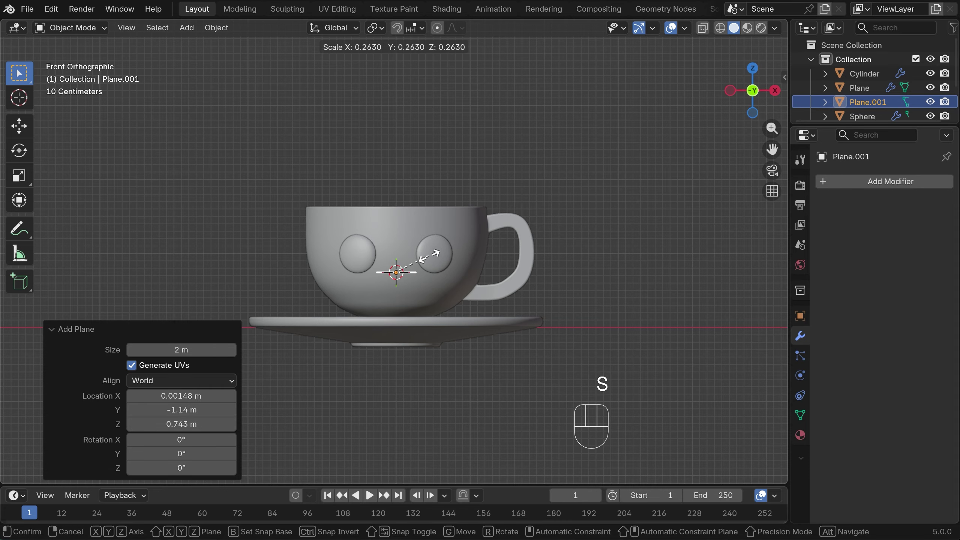
pyautogui.click(427, 256)
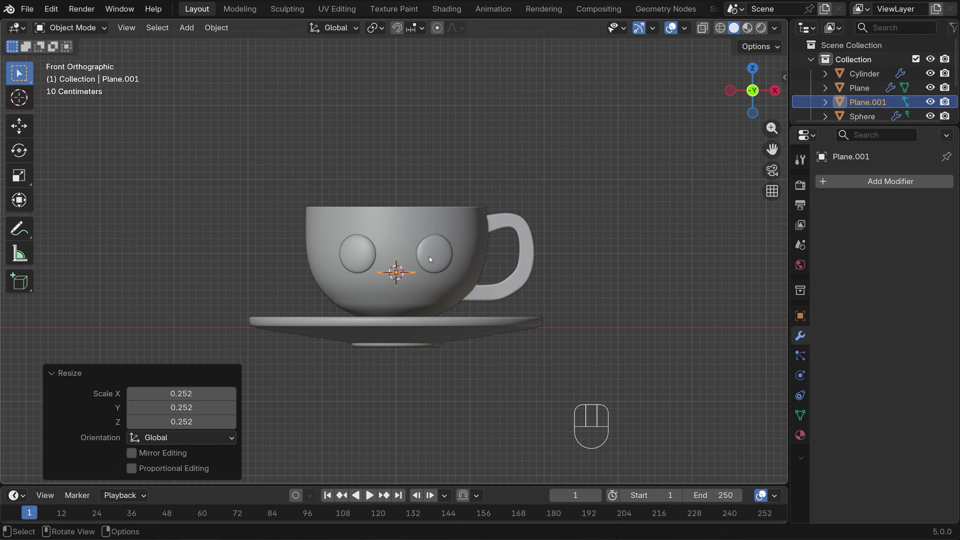
# - Narrow the new plane along Y to a factor of about 0.337 and open its mesh in Edit Mode
pyautogui.press('KP_3')
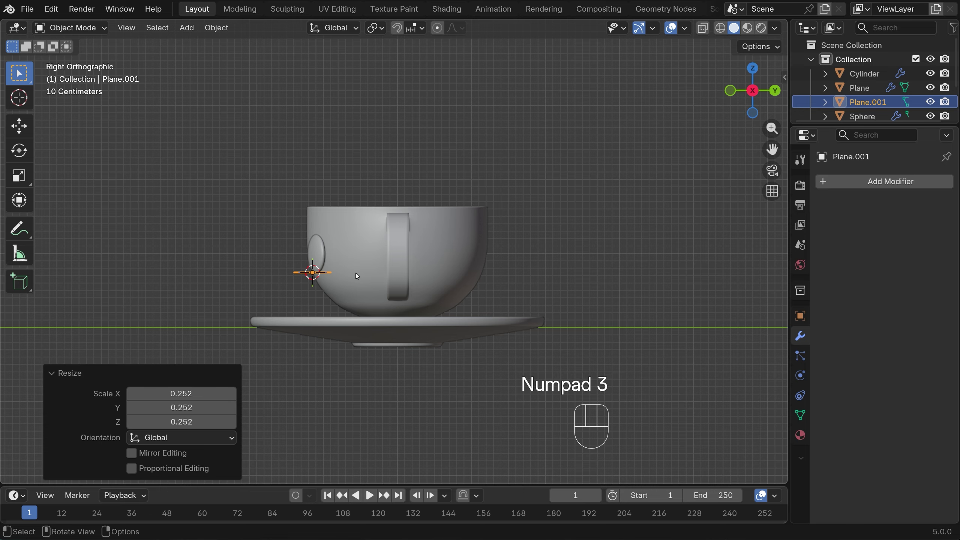
pyautogui.press('s')
pyautogui.press('y')
pyautogui.click(318, 270)
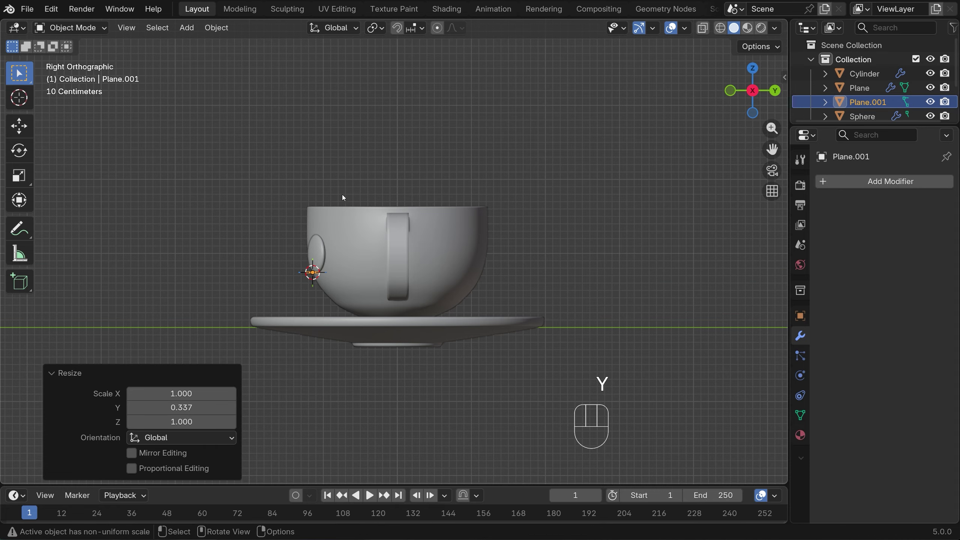
pyautogui.moveTo(352, 237); pyautogui.dragTo(517, 236, button='middle')
pyautogui.press('Tab')
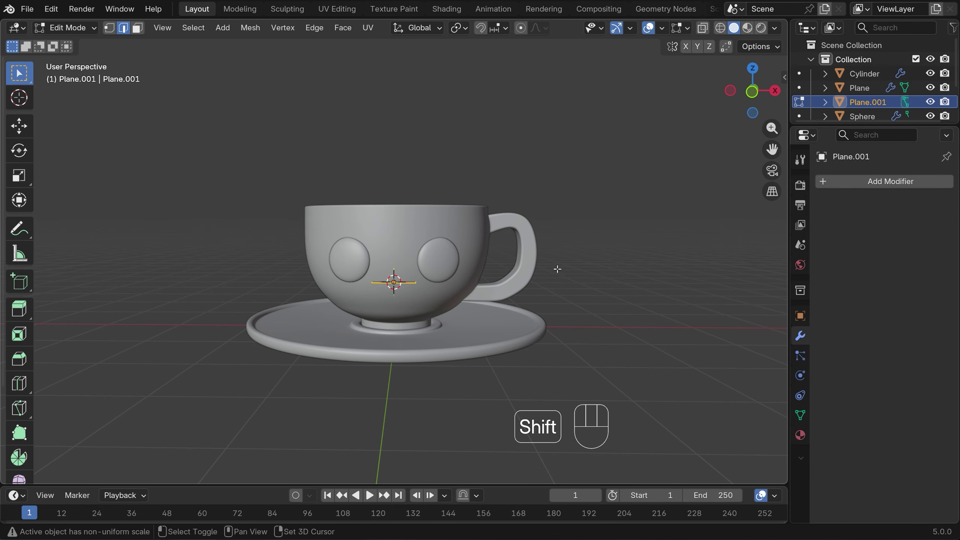
# - Move the 3D cursor away from the cup, and add one centred loop cut across the mouth plane in X-ray view
pyautogui.keyDown('shift'); pyautogui.rightClick(584, 276); pyautogui.keyUp('shift')
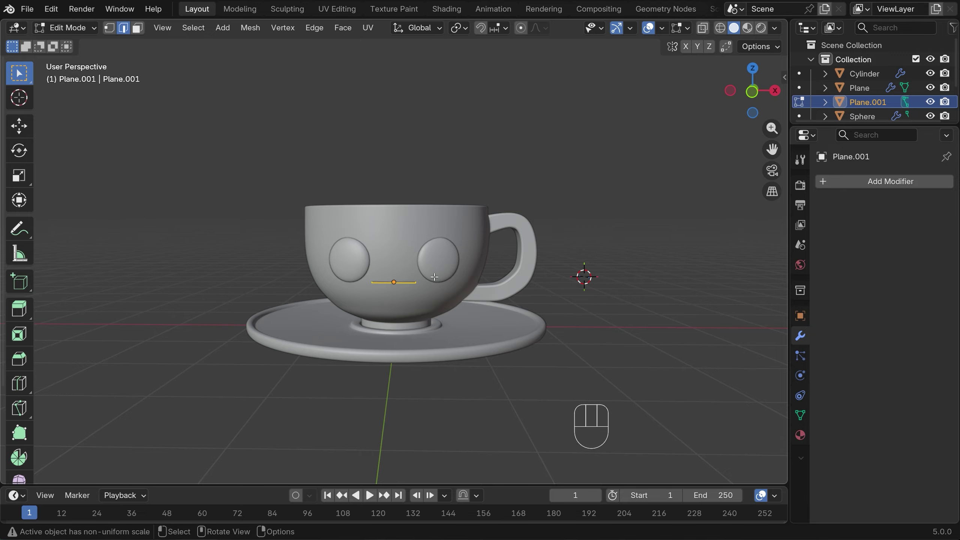
pyautogui.click(703, 29)
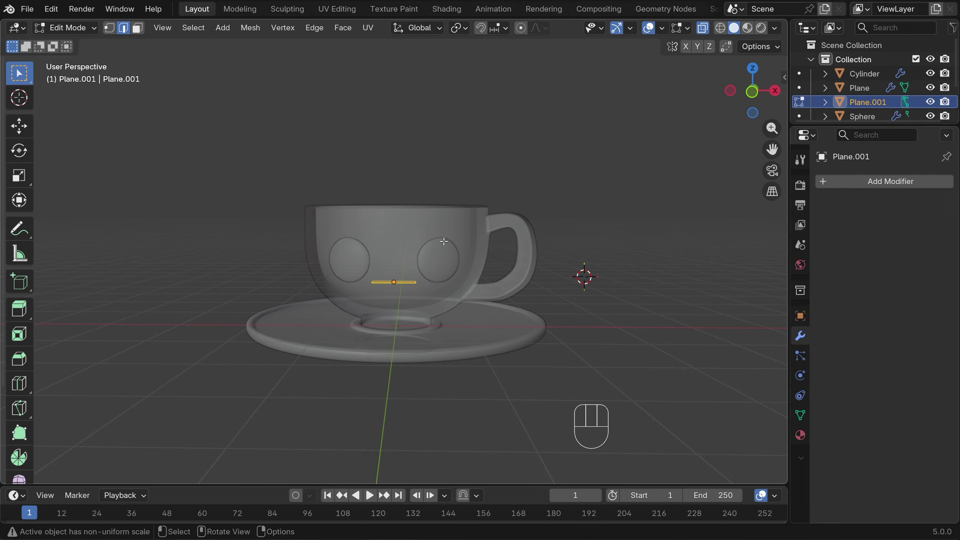
pyautogui.moveTo(415, 240); pyautogui.dragTo(399, 305, button='middle')
pyautogui.hotkey('ctrl', 'r')
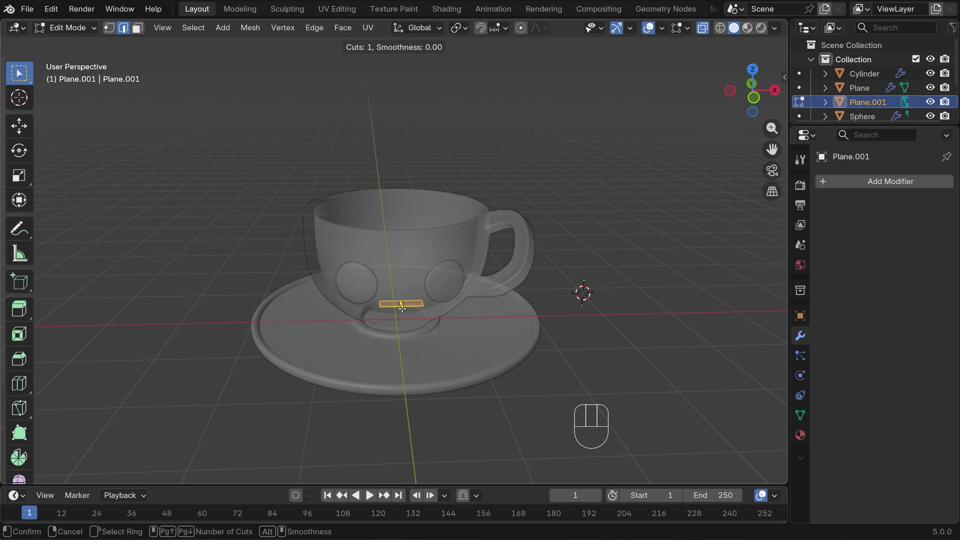
pyautogui.click(402, 309)
pyautogui.rightClick(402, 309)
# - Bevel the plane's centre loop to a width of about 0.762 m with 6 segments
pyautogui.moveTo(426, 308); pyautogui.dragTo(416, 320, button='middle')
pyautogui.hotkey('ctrl', 'b')
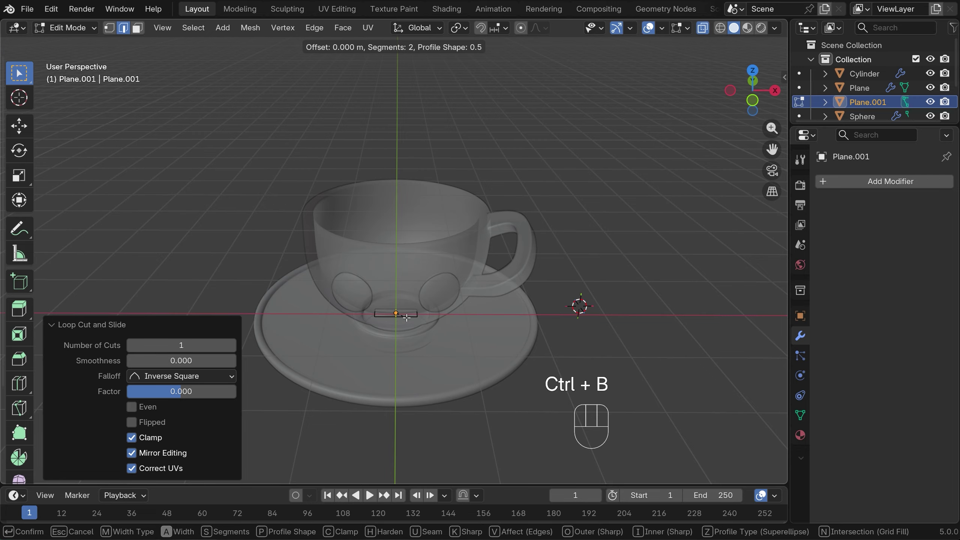
pyautogui.scroll(3, 413, 316)
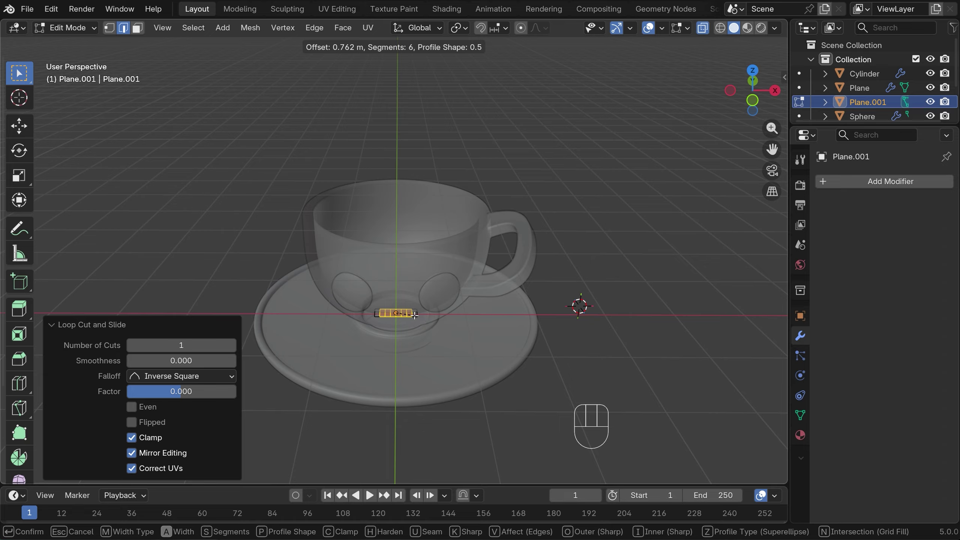
pyautogui.click(415, 315)
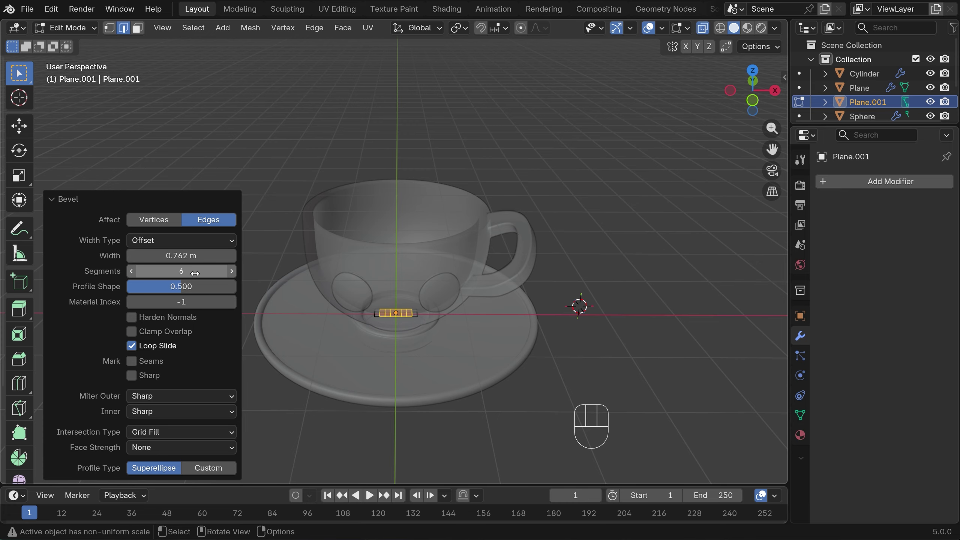
# - Bend the plane into a smile by moving its middle edge about -0.118 m along Z with smooth proportional editing, size about 0.386
pyautogui.click(396, 316)
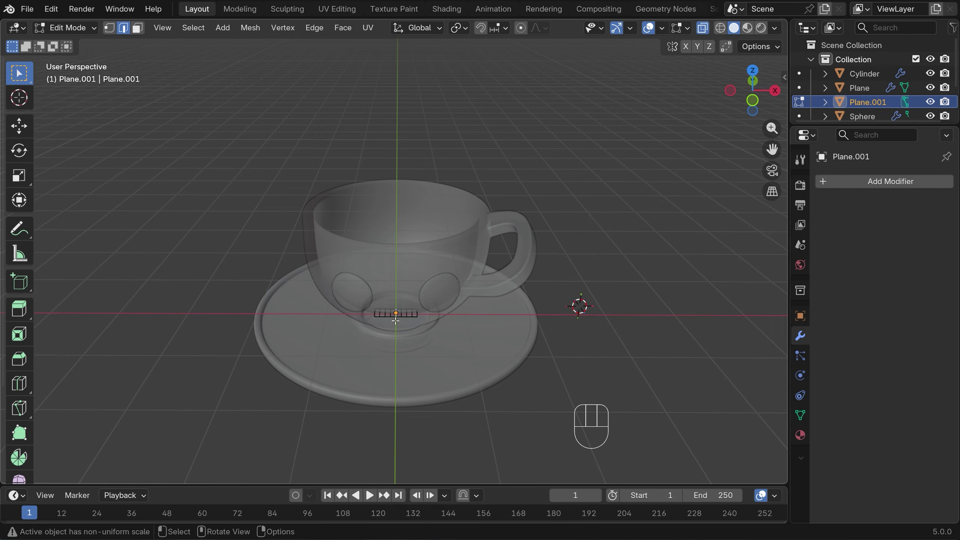
pyautogui.moveTo(405, 321); pyautogui.dragTo(431, 321, button='middle')
pyautogui.scroll(2, 431, 321)
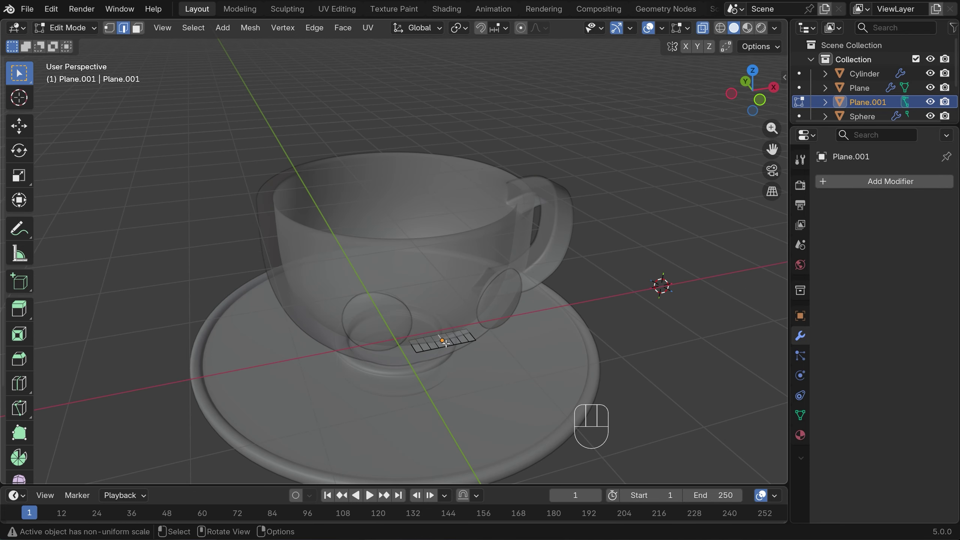
pyautogui.click(521, 29)
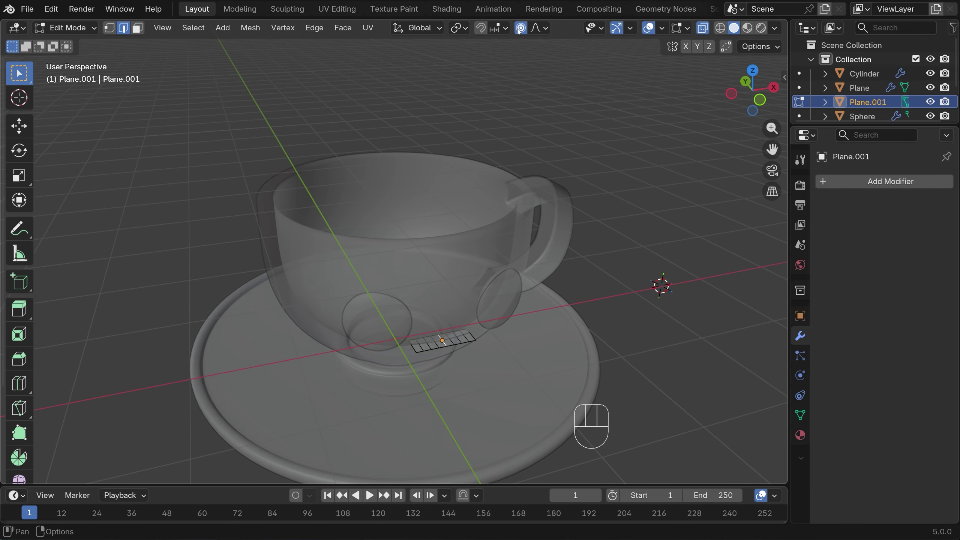
pyautogui.press('g')
pyautogui.scroll(1, 462, 359)
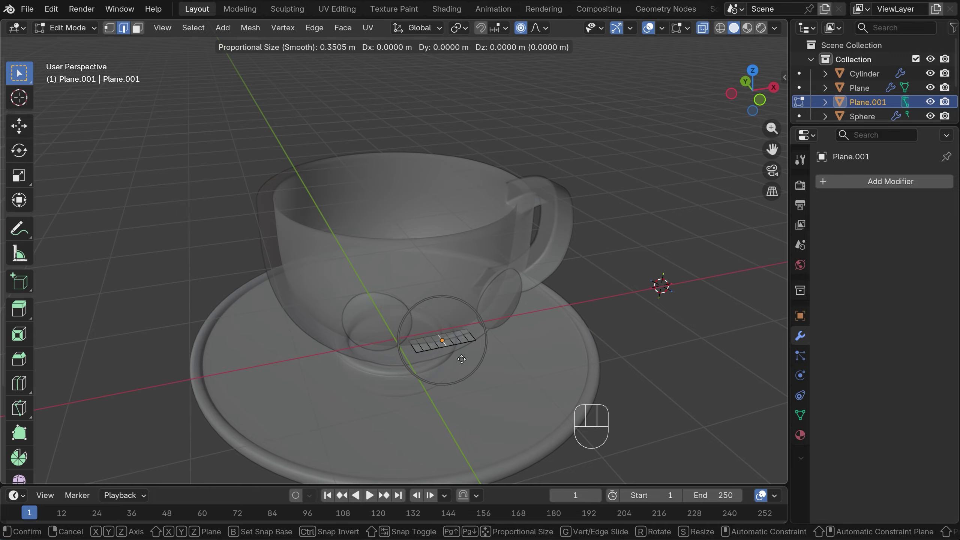
pyautogui.press('z')
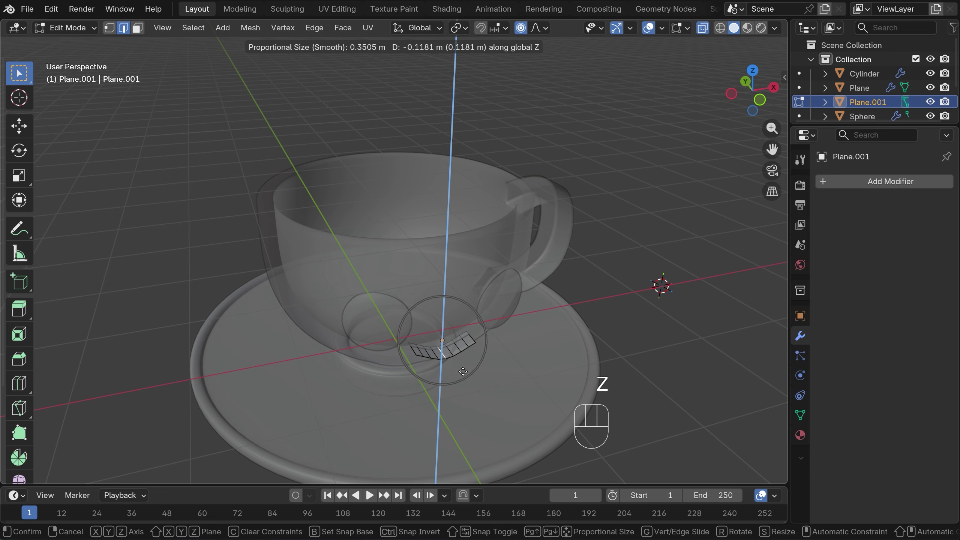
pyautogui.scroll(2, 463, 371)
pyautogui.scroll(-3, 463, 372)
pyautogui.click(463, 372)
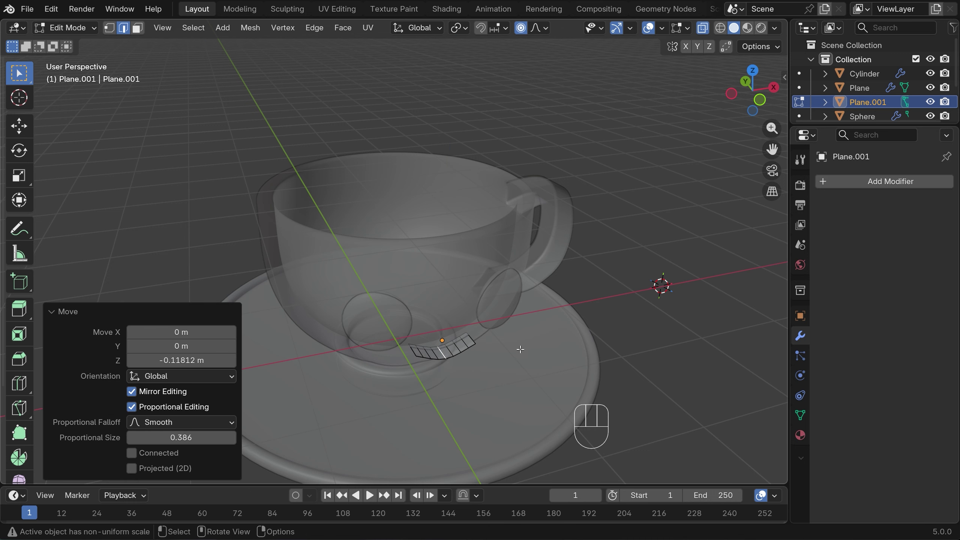
# - Return to Object Mode and apply the scale of the curved mouth plane
pyautogui.press('Tab')
pyautogui.press('KP_1')
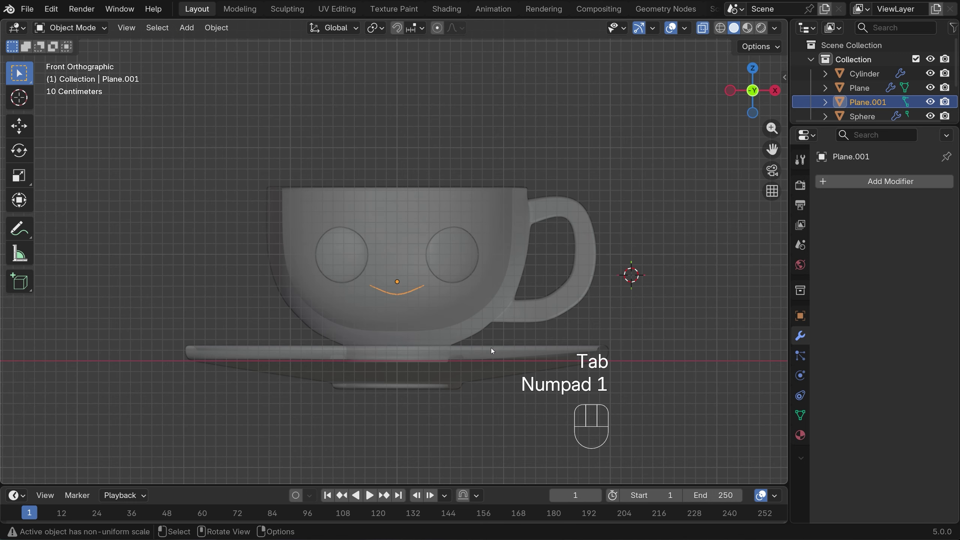
pyautogui.hotkey('ctrl', 'a')
pyautogui.click(421, 300)
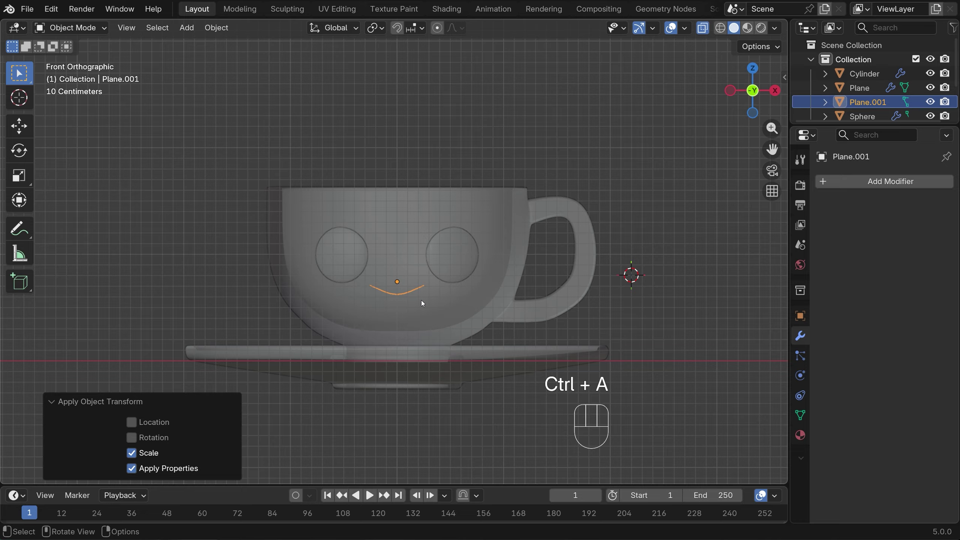
# - Try applying the scale of the mirrored eye sphere, and undo it to have the mouth selected again
pyautogui.click(450, 265)
pyautogui.hotkey('ctrl', 'a')
pyautogui.click(449, 249)
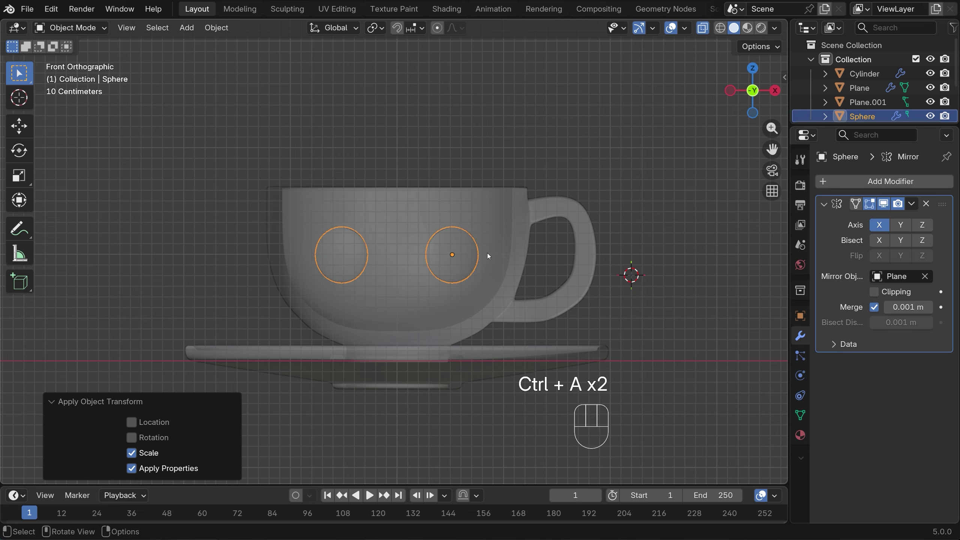
pyautogui.hotkey('ctrl', 'z')
pyautogui.hotkey('ctrl', 'z')
pyautogui.hotkey('ctrl', 'z')
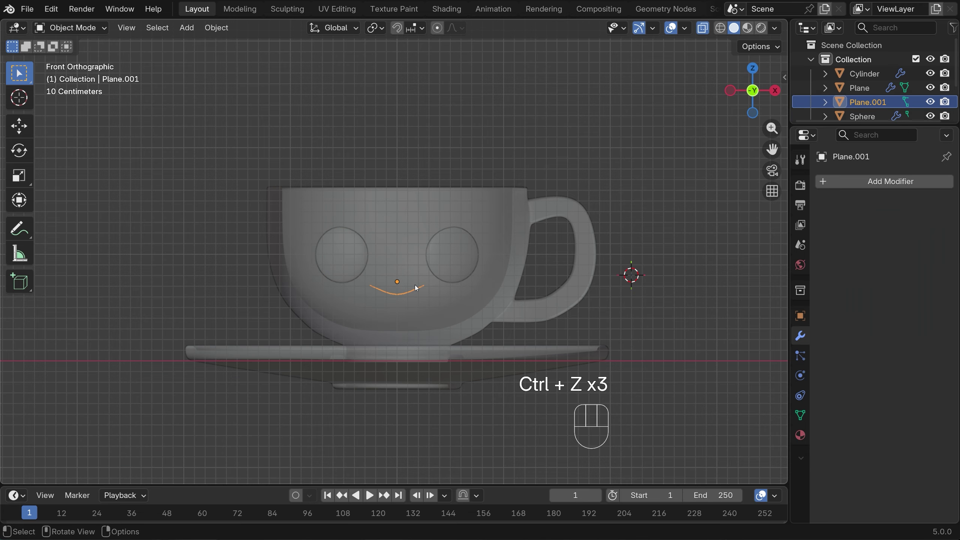
# - Add a Solidify modifier to the mouth plane with a thickness of 0.05 m
pyautogui.click(849, 183)
pyautogui.moveTo(849, 183)
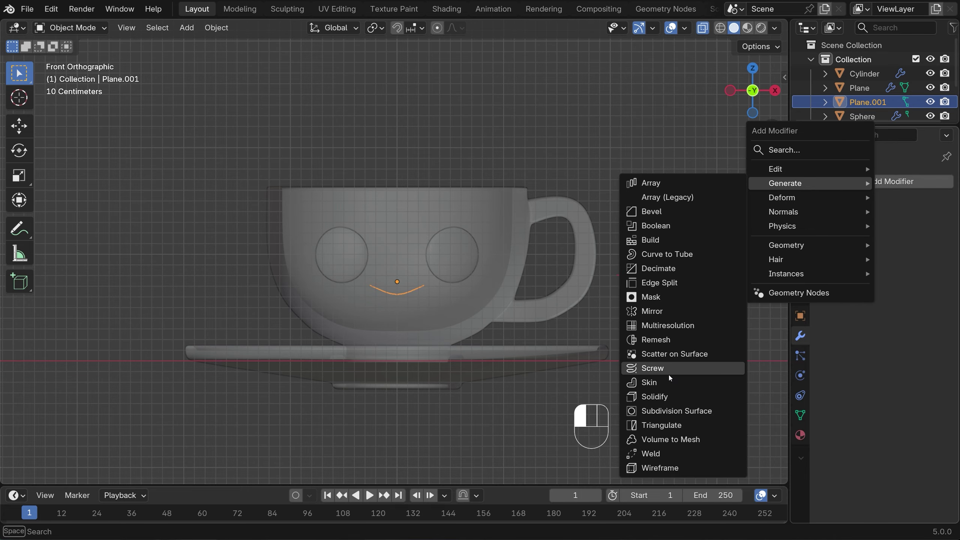
pyautogui.click(667, 396)
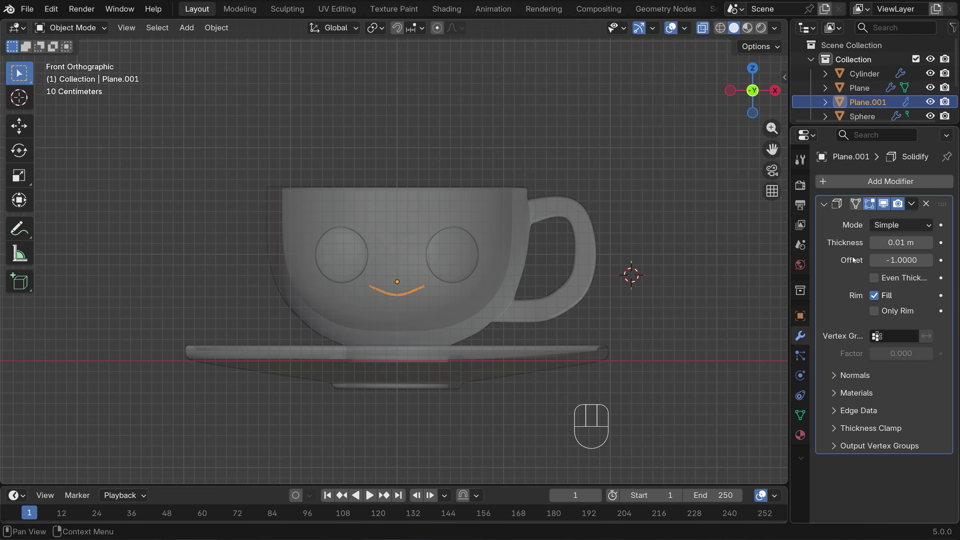
pyautogui.moveTo(665, 396); pyautogui.dragTo(429, 296, button='middle')
pyautogui.scroll(3, 383, 319)
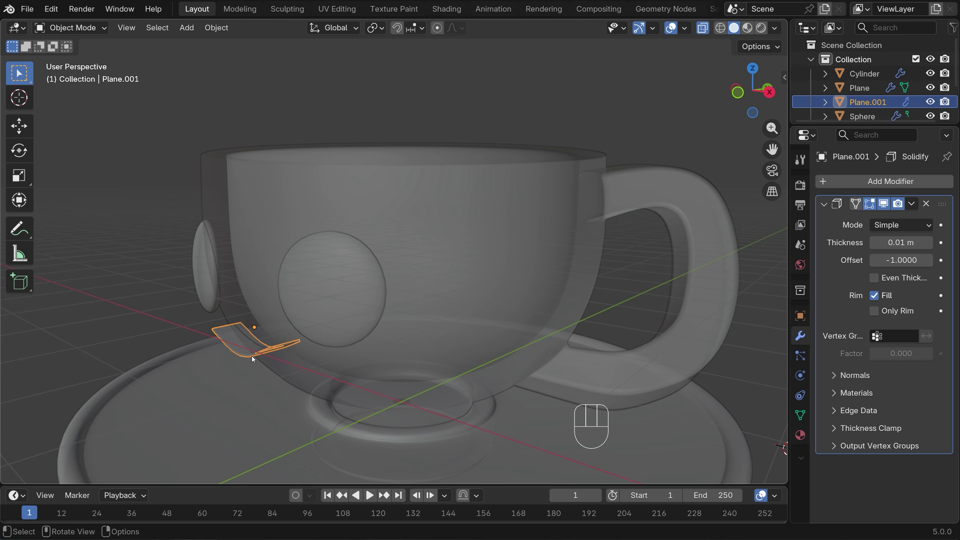
pyautogui.moveTo(894, 243)
pyautogui.mouseDown()
pyautogui.moveTo(922, 244)
pyautogui.moveTo(906, 244)
pyautogui.mouseUp()
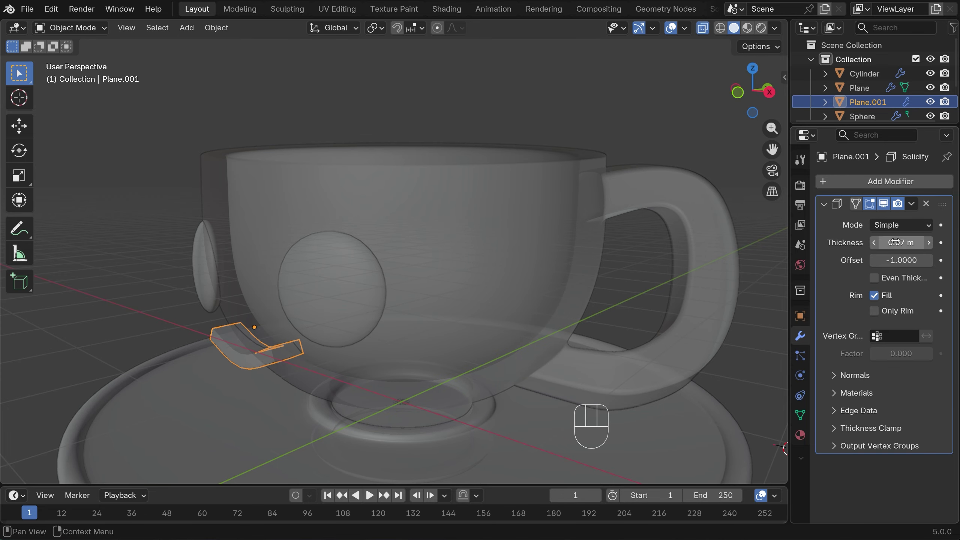
pyautogui.moveTo(909, 245)
pyautogui.mouseDown()
pyautogui.moveTo(929, 244)
pyautogui.moveTo(905, 245)
pyautogui.mouseUp()
# - Scale the mouth along Y to about 0.648 and move it about 0.07 m along Y into the cup's wall
pyautogui.press('KP_3')
pyautogui.press('s')
pyautogui.press('y')
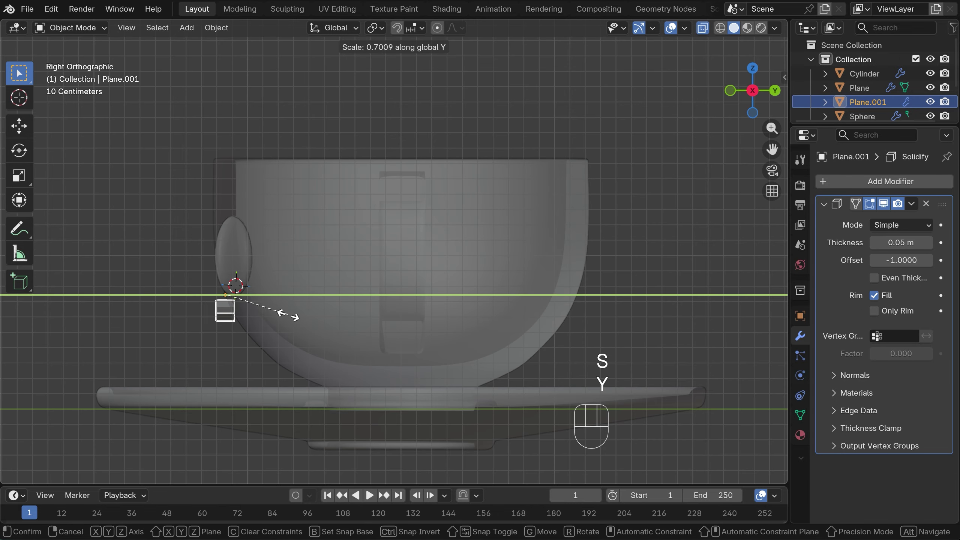
pyautogui.click(315, 314)
pyautogui.moveTo(345, 313); pyautogui.dragTo(311, 332, button='middle')
pyautogui.press('g')
pyautogui.press('y')
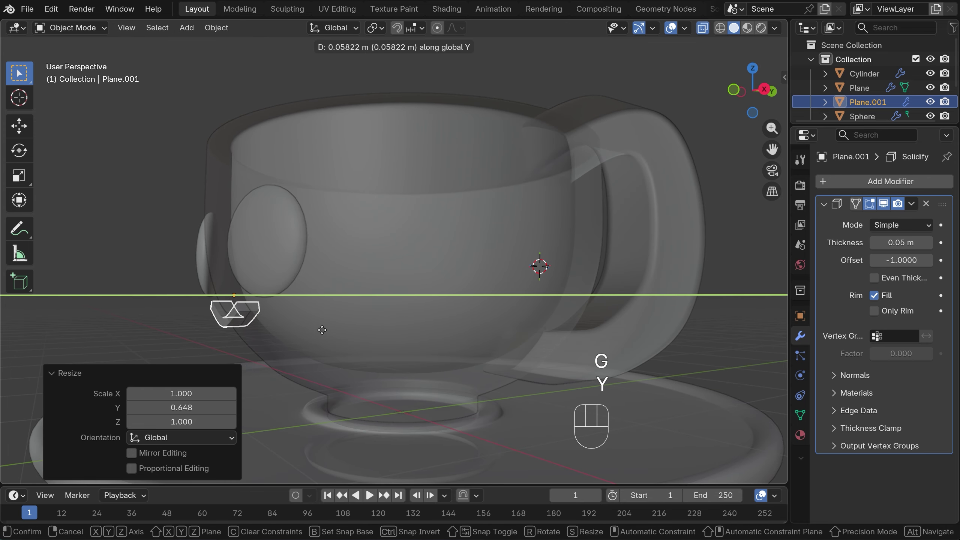
pyautogui.click(325, 332)
# - Raise the mouth about 0.09 m along Z and shift it about -0.031 m along Y out of the cup's wall
pyautogui.moveTo(325, 335); pyautogui.dragTo(431, 342, button='middle')
pyautogui.press('g')
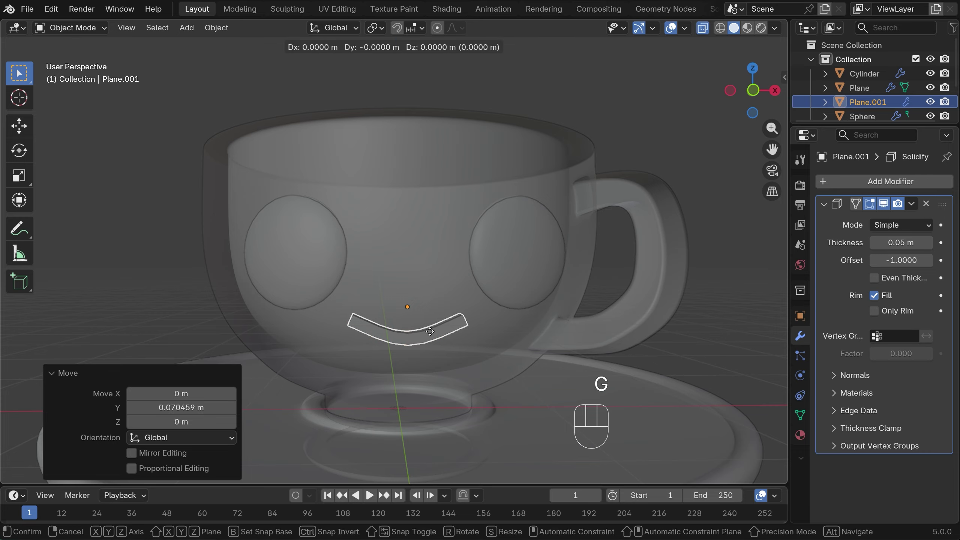
pyautogui.press('z')
pyautogui.click(428, 313)
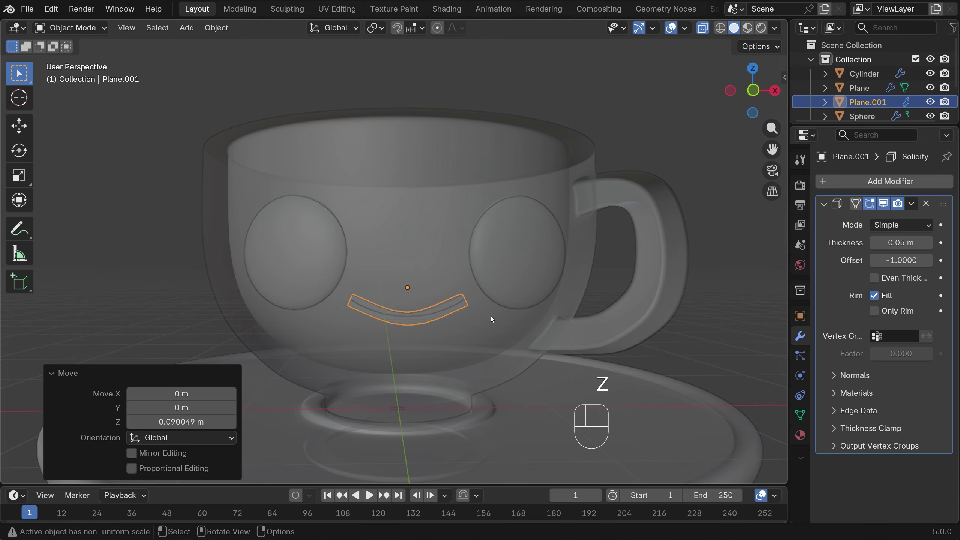
pyautogui.moveTo(490, 317); pyautogui.dragTo(432, 331, button='middle')
pyautogui.press('g')
pyautogui.press('y')
pyautogui.click(272, 353)
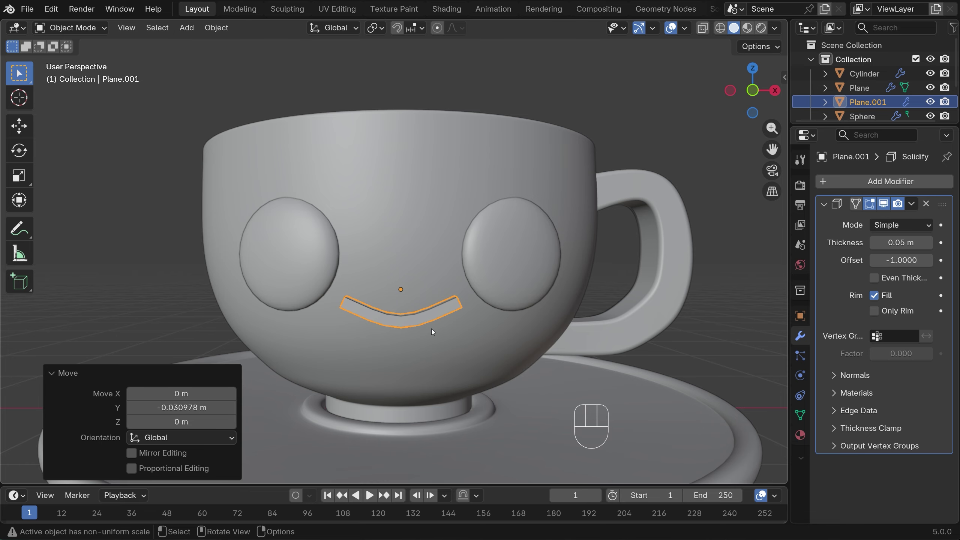
# - Add a Subdivision Surface modifier to the mouth with viewport and render levels of 3
pyautogui.hotkey('ctrl', '3')
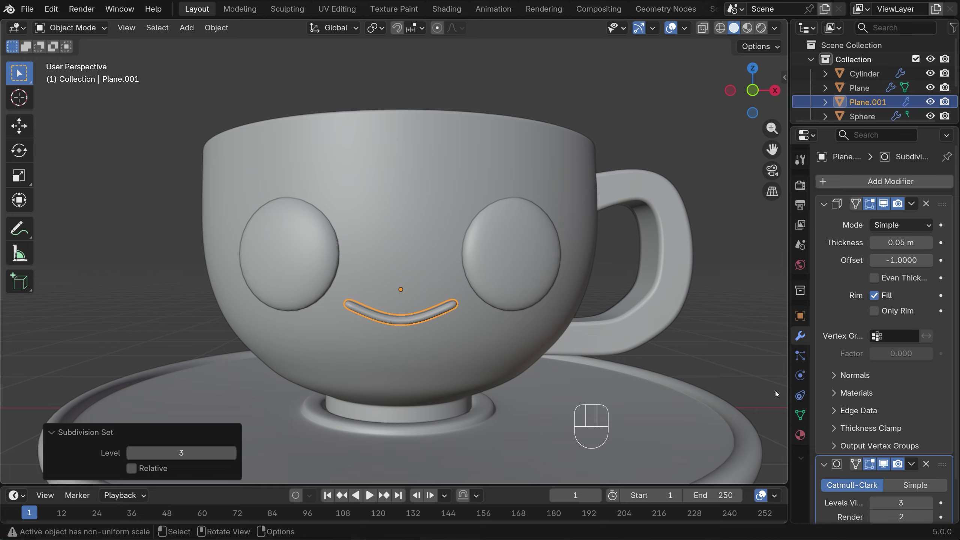
pyautogui.scroll(-3, 843, 313)
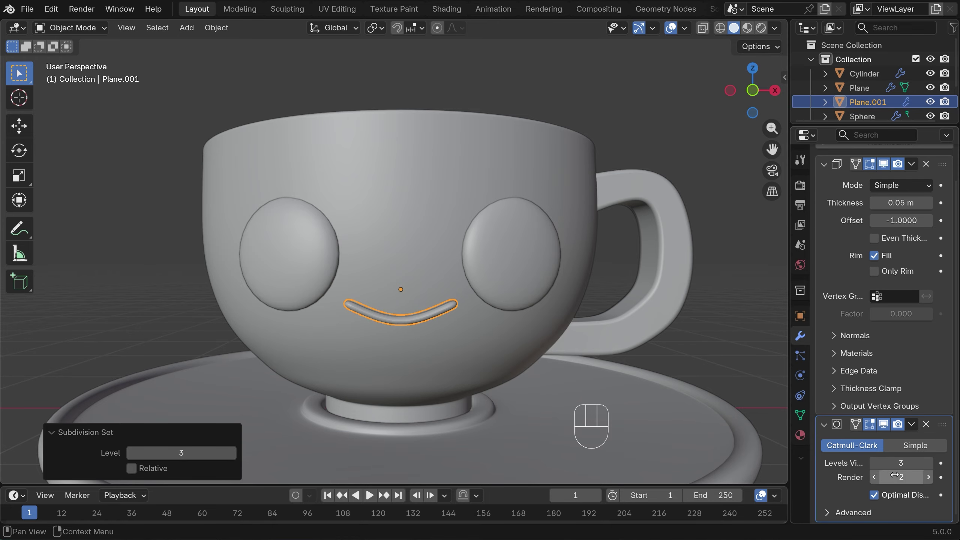
pyautogui.click(930, 478)
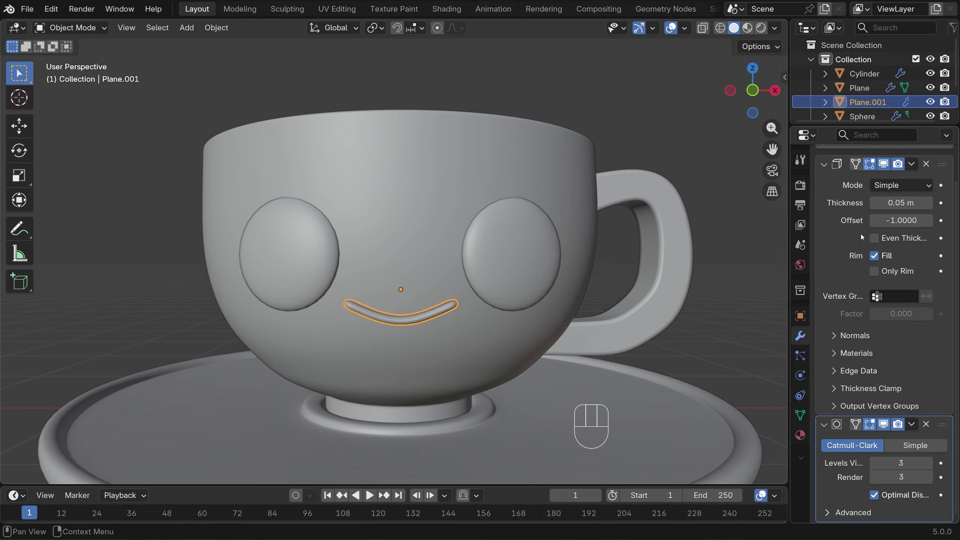
# - Increase the mouth's Solidify thickness to 0.09 m and shade the mouth smooth
pyautogui.moveTo(899, 205); pyautogui.dragTo(913, 205)
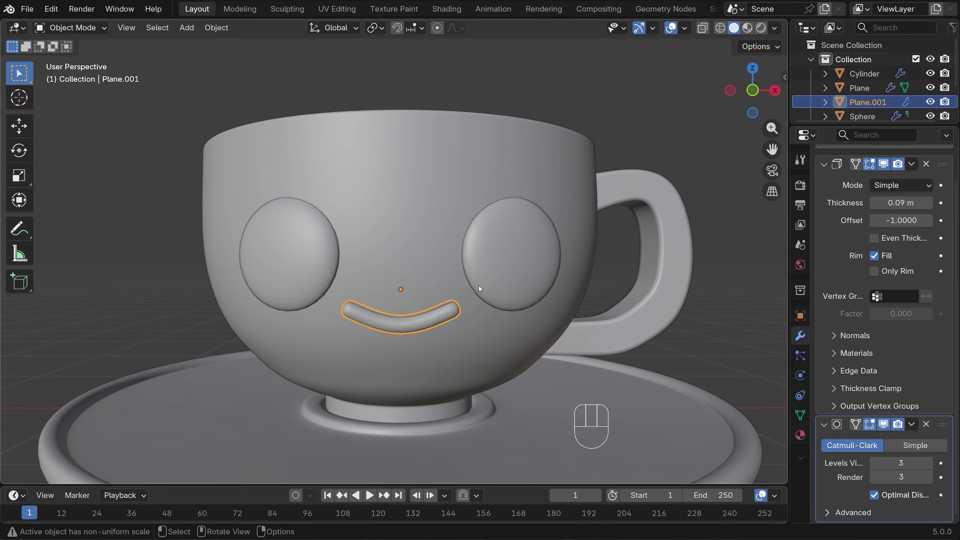
pyautogui.rightClick(441, 313)
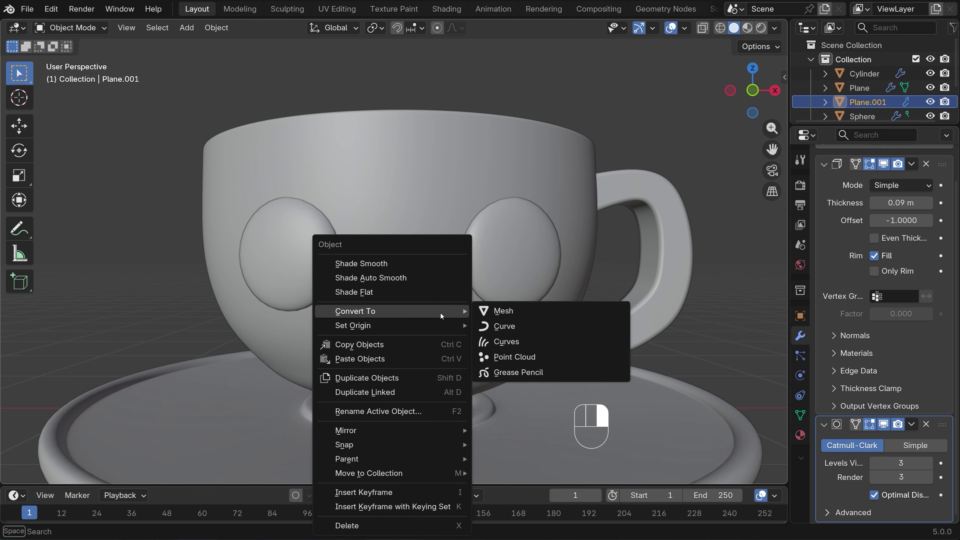
pyautogui.click(389, 264)
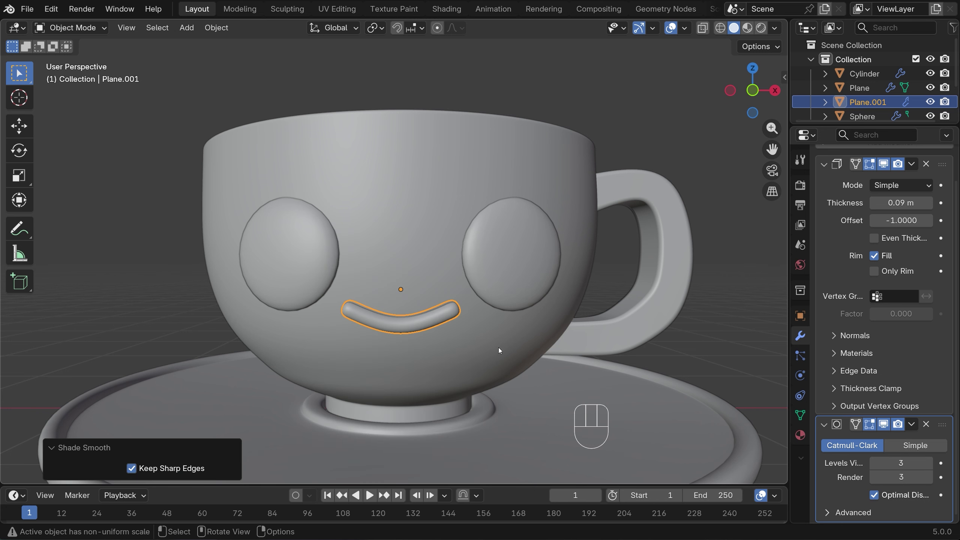
# - Place the 3D cursor at the world origin, viewing the cup and saucer from above
pyautogui.scroll(-3, 486, 327)
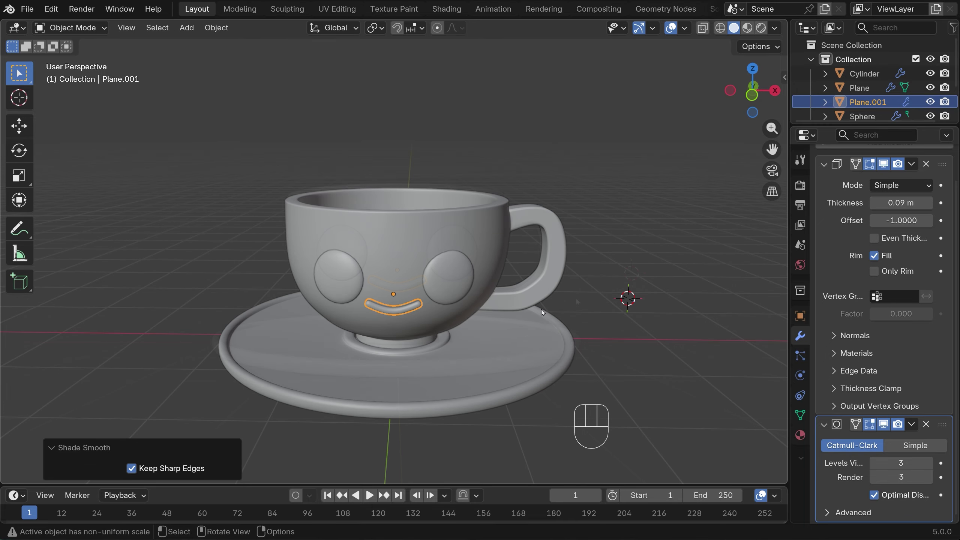
pyautogui.press('KP_7')
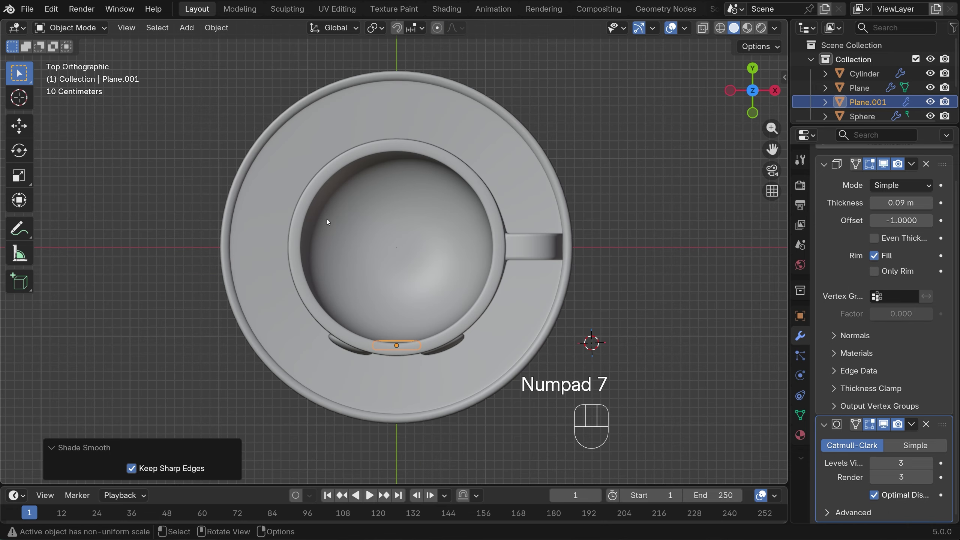
pyautogui.scroll(-3, 406, 222)
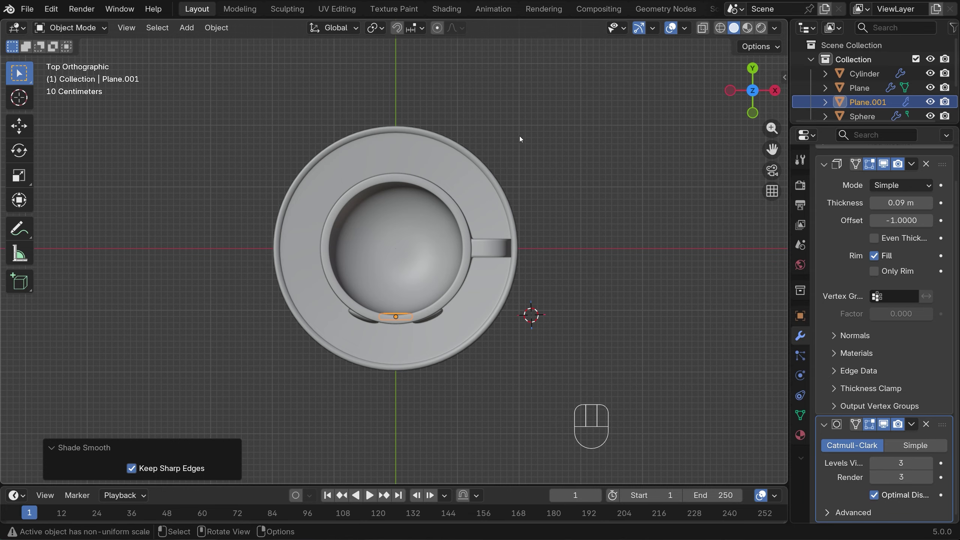
pyautogui.scroll(-2, 520, 137)
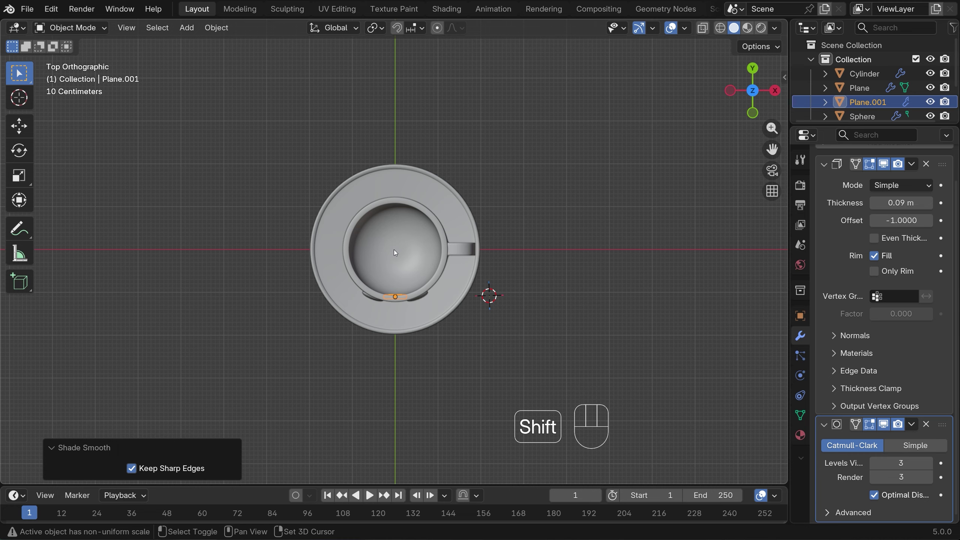
pyautogui.hotkey('shift', 's')
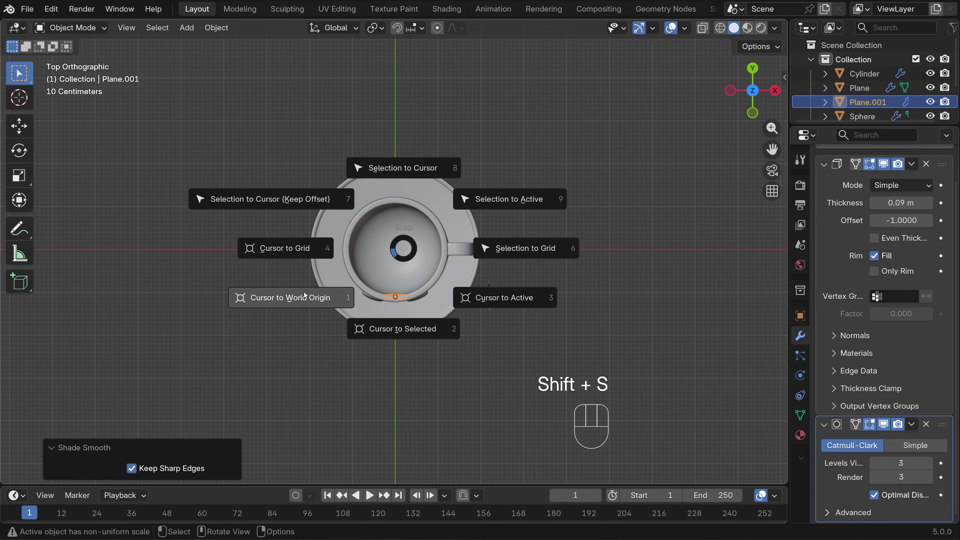
pyautogui.click(284, 297)
# - Add a mesh circle with 24 vertices at the world origin
pyautogui.hotkey('shift', 'a')
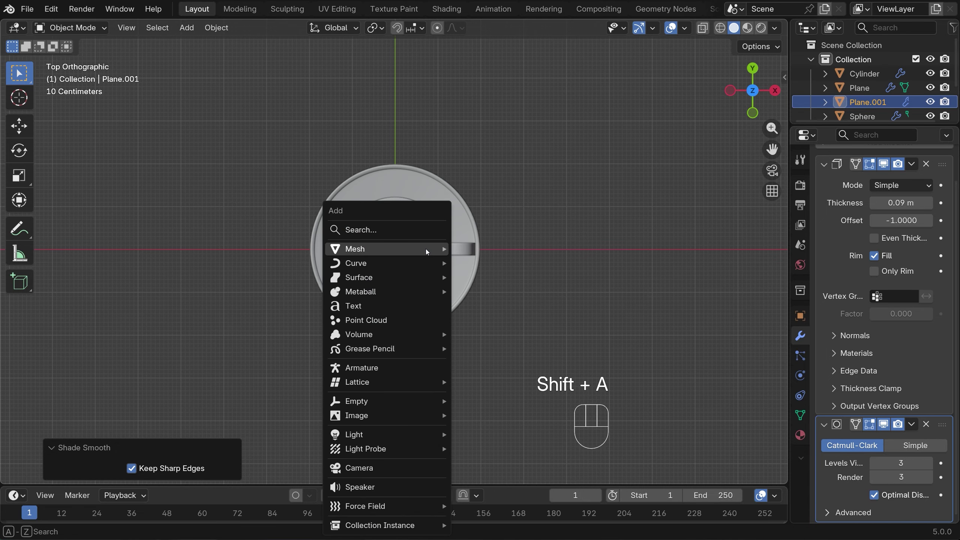
pyautogui.moveTo(427, 251)
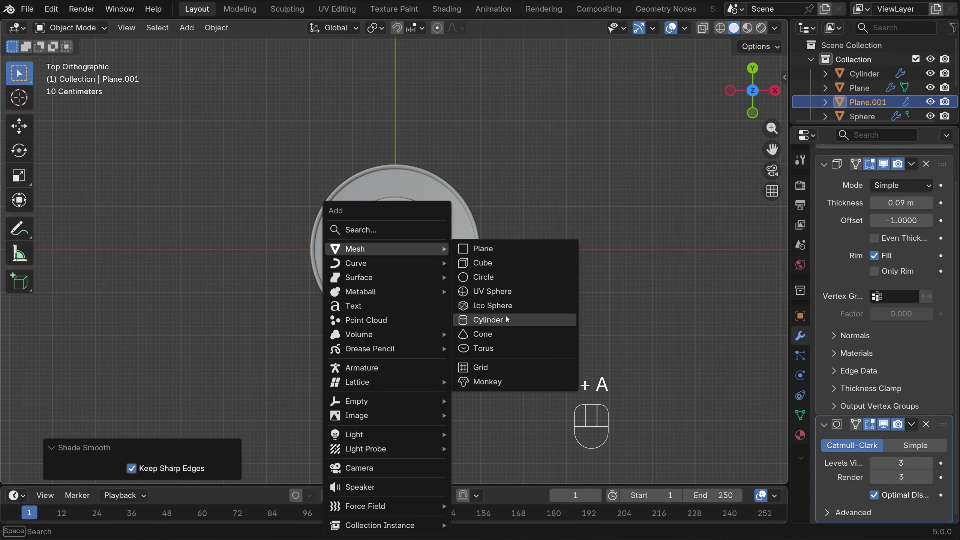
pyautogui.click(507, 279)
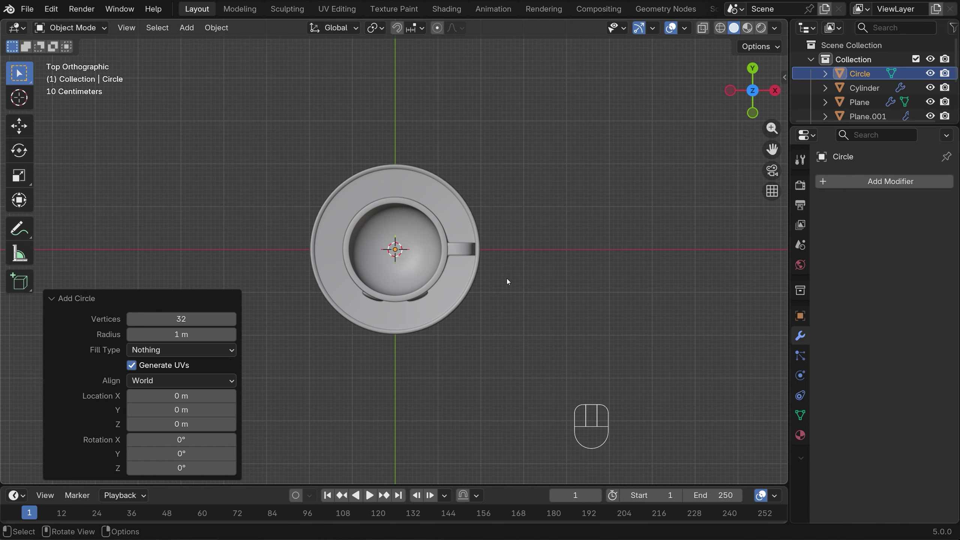
pyautogui.click(178, 321)
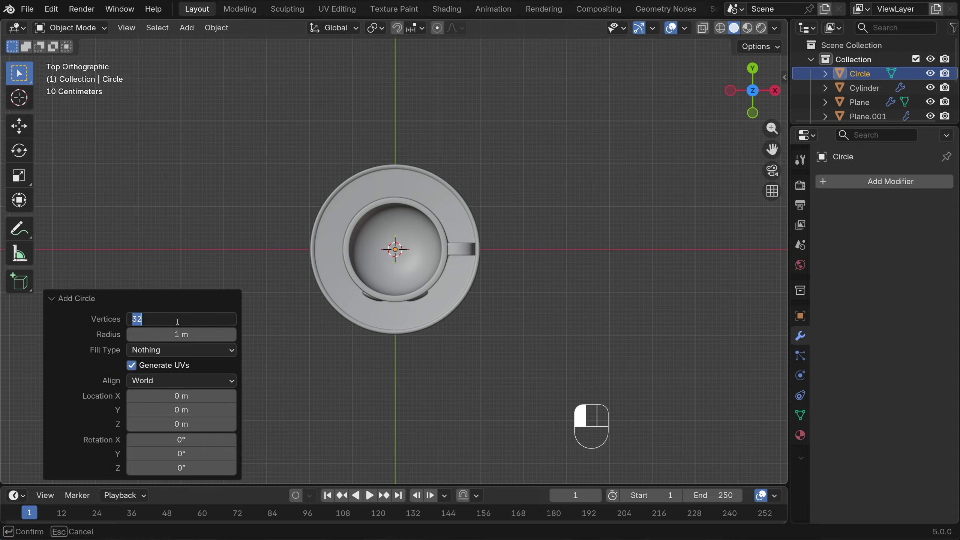
pyautogui.write('24')
pyautogui.press('Return')
# - With X-ray display on, scale the circle to about 1.133 to fit the cup's opening and apply its scale
pyautogui.click(702, 28)
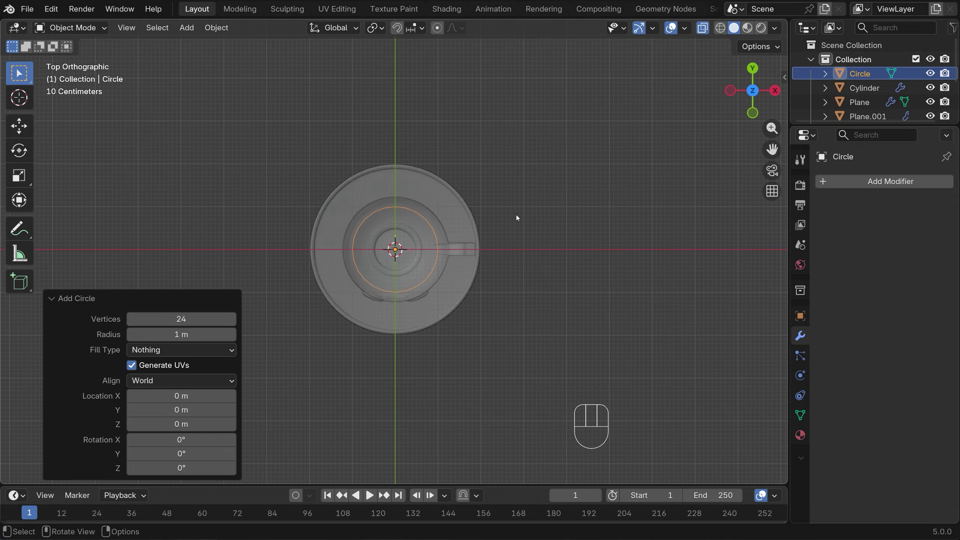
pyautogui.press('s')
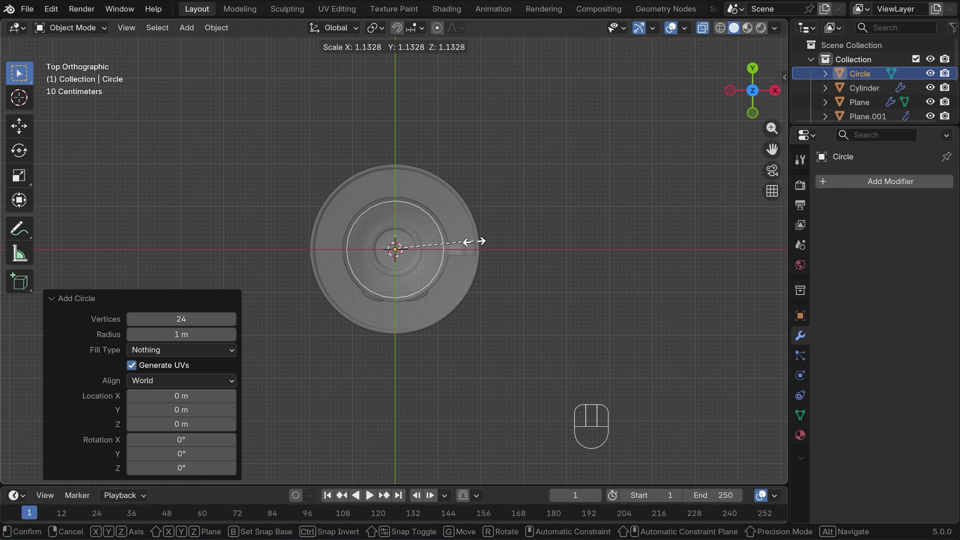
pyautogui.click(474, 244)
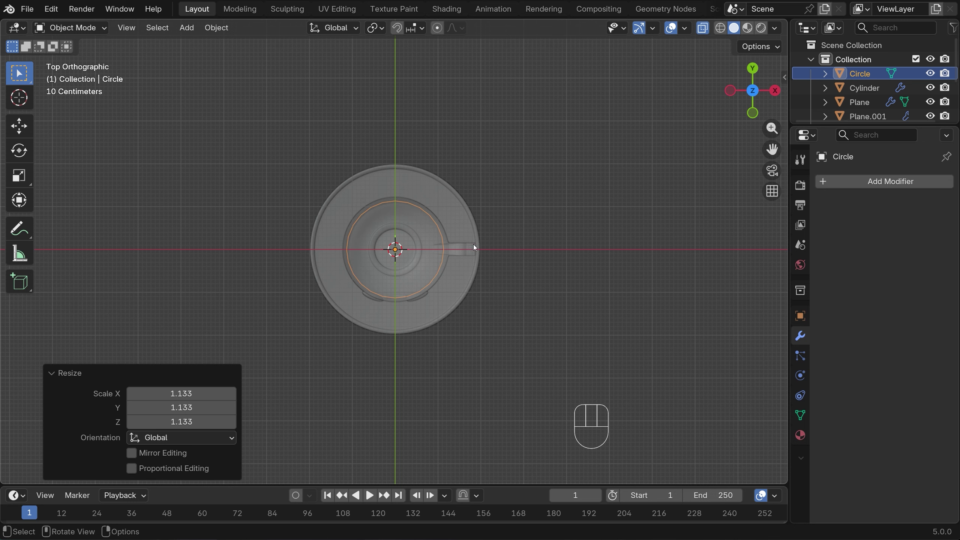
pyautogui.hotkey('ctrl', 'a')
pyautogui.click(409, 255)
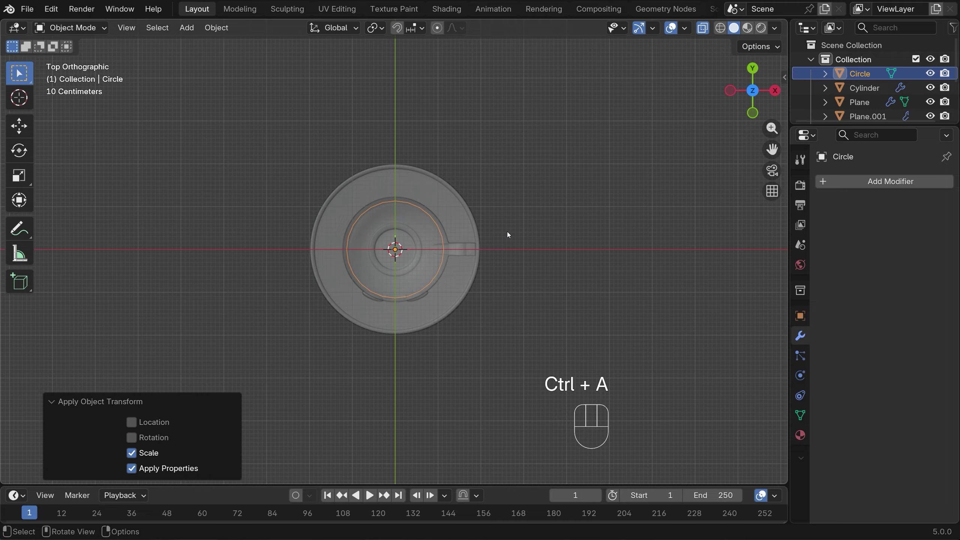
# - Fill the circle's interior with faces using Grid Fill in Edit Mode
pyautogui.press('Tab')
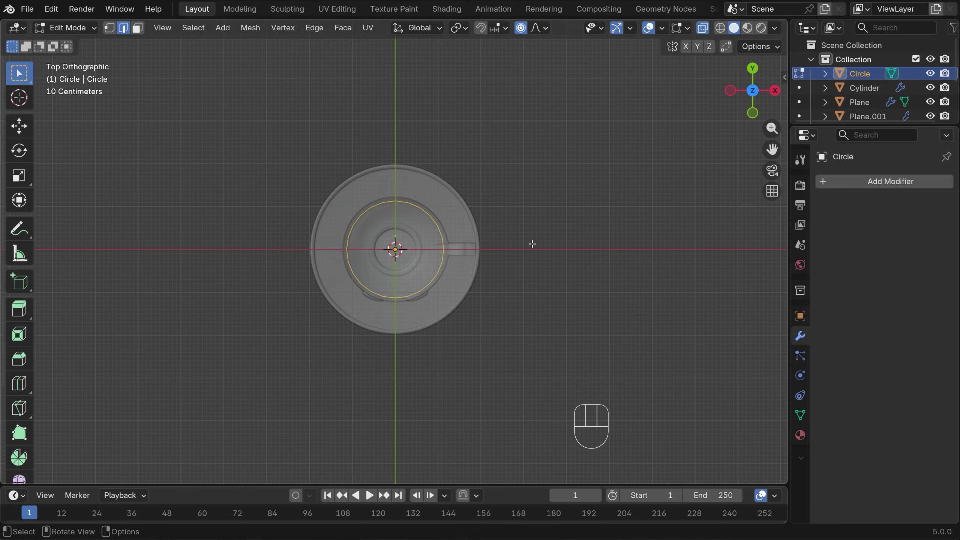
pyautogui.click(340, 30)
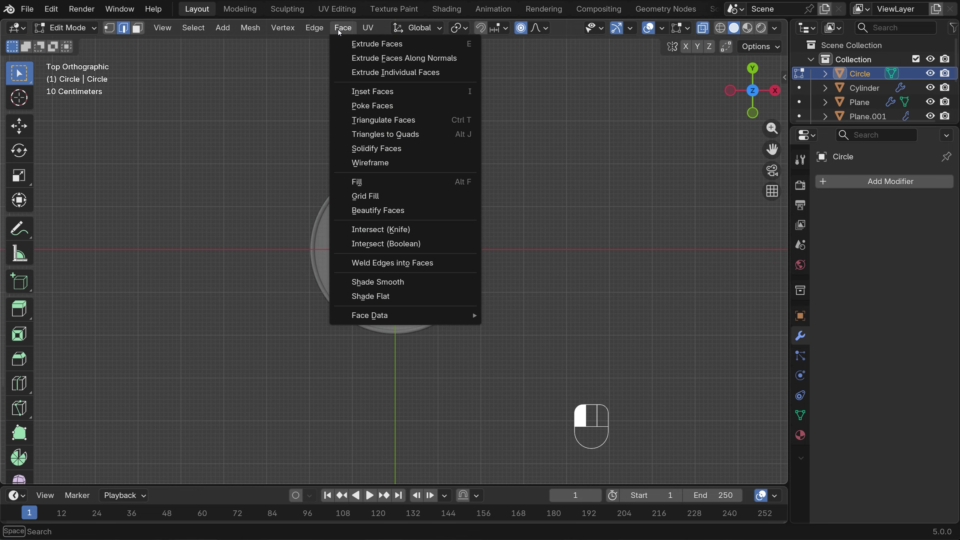
pyautogui.click(369, 197)
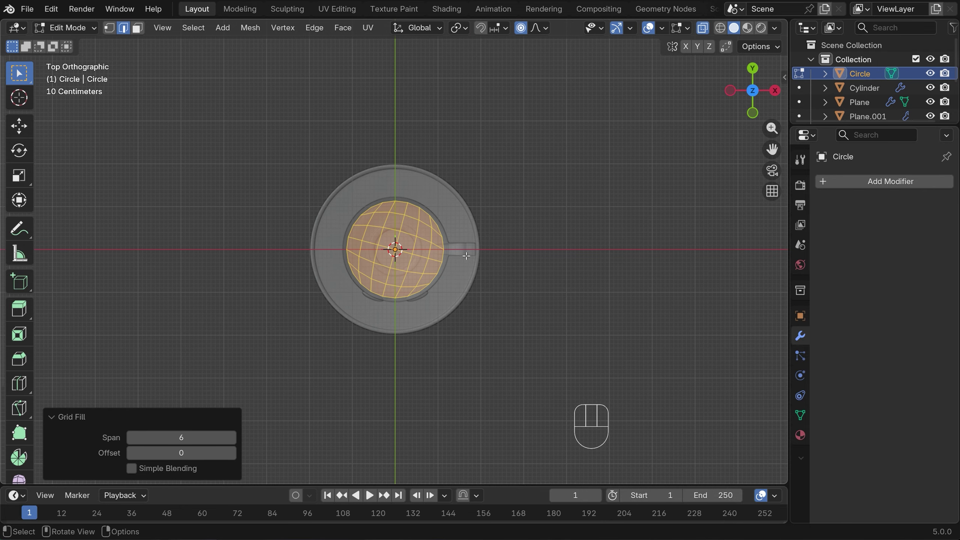
# - Select a random half of the filled circle's vertices and raise them about 0.054 m along Z with proportional editing
pyautogui.press('1')
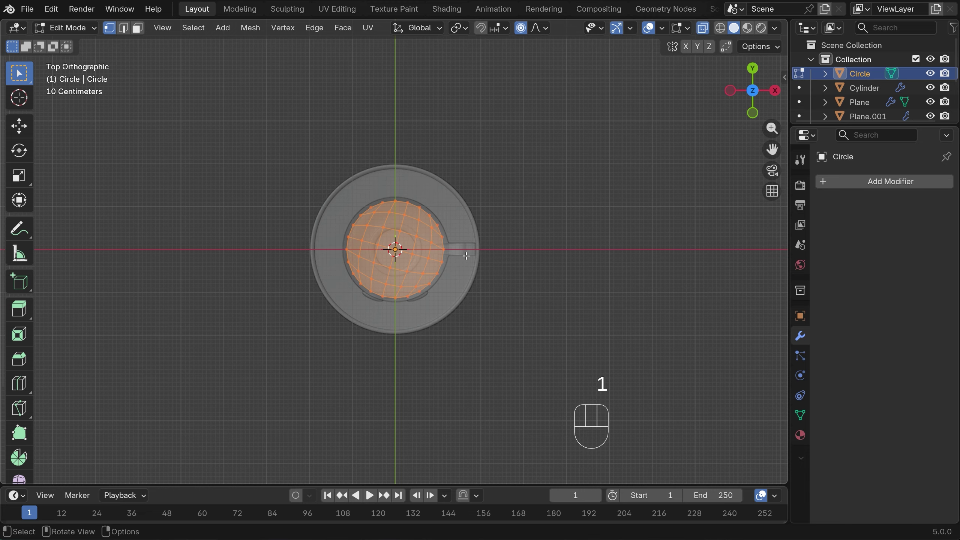
pyautogui.hotkey('alt', 'a')
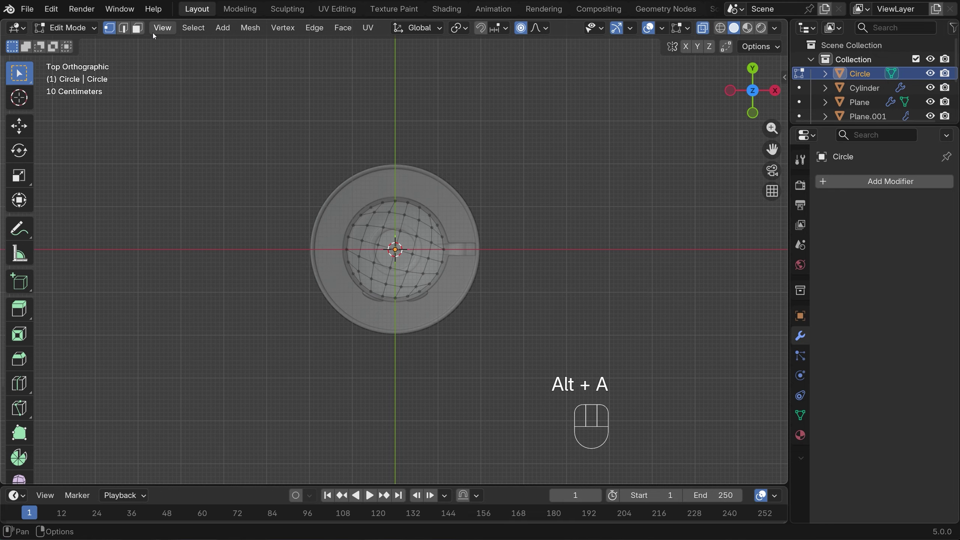
pyautogui.click(193, 28)
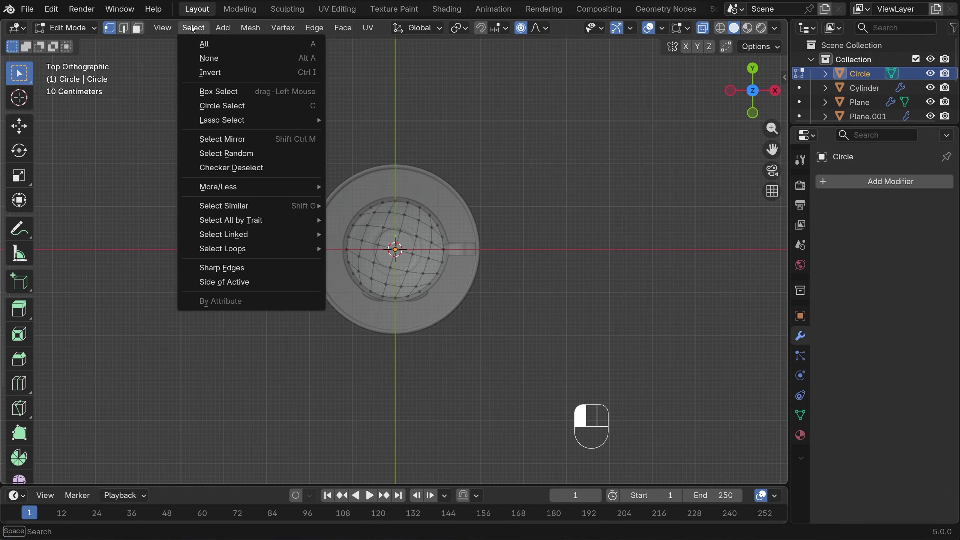
pyautogui.click(225, 153)
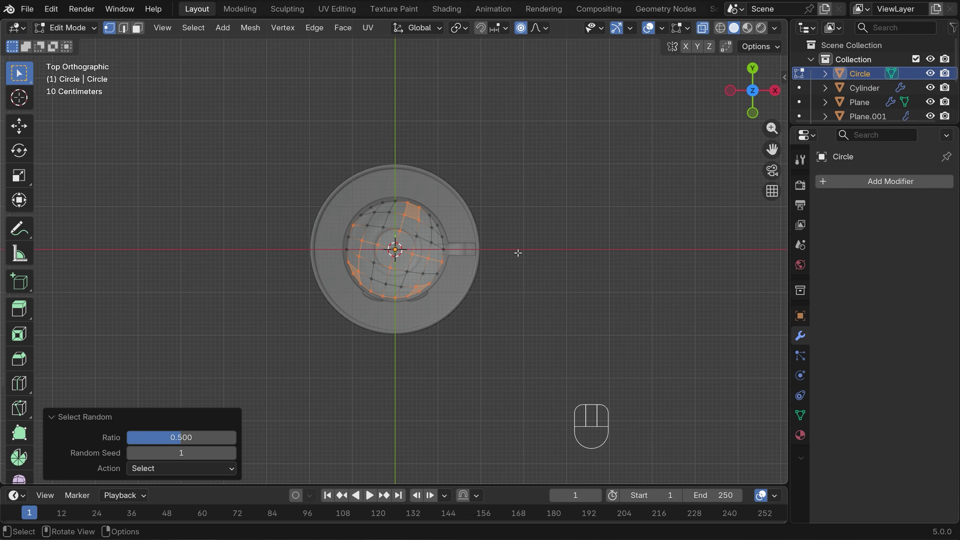
pyautogui.moveTo(521, 234); pyautogui.dragTo(453, 300, button='middle')
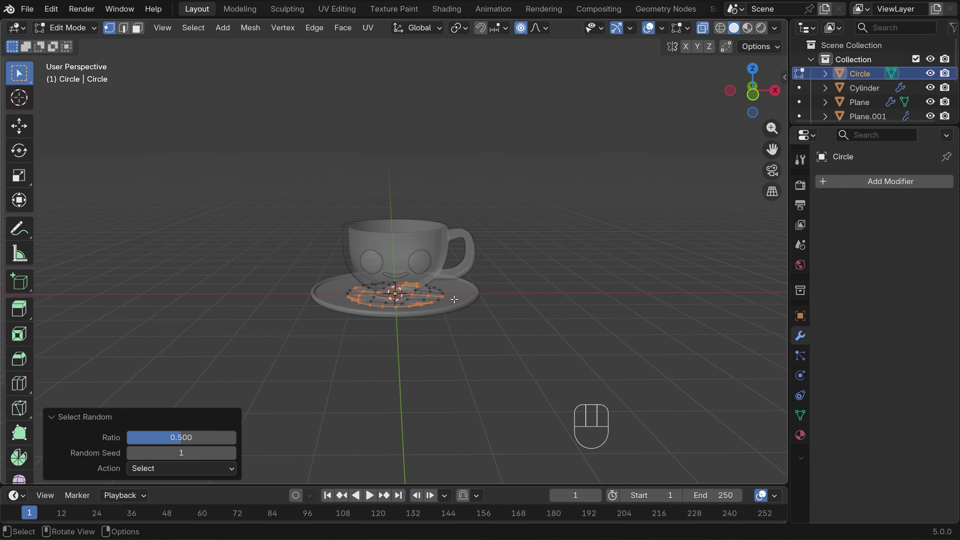
pyautogui.press('g')
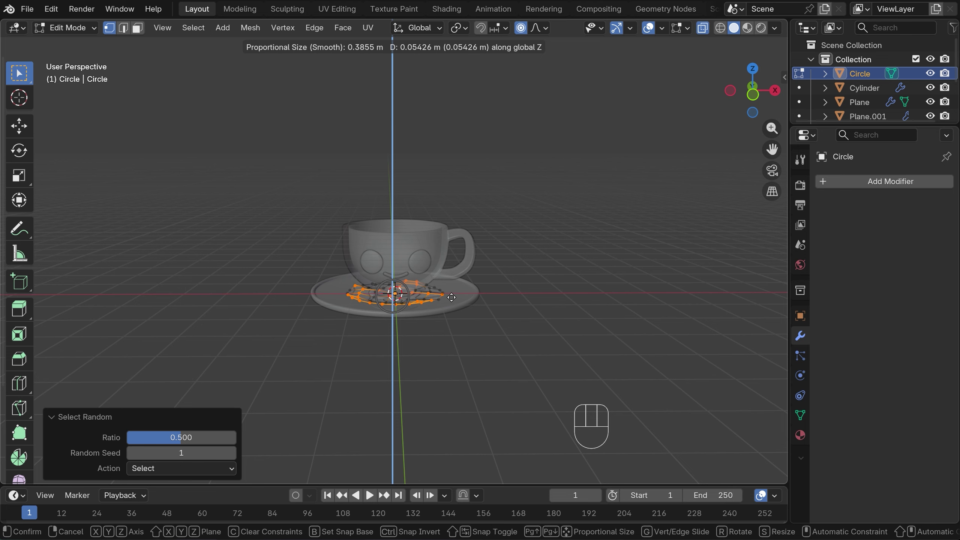
pyautogui.click(452, 298)
# - Select the whole liquid surface mesh and raise it about 1.16 m along Z into the upper part of the cup
pyautogui.press('a')
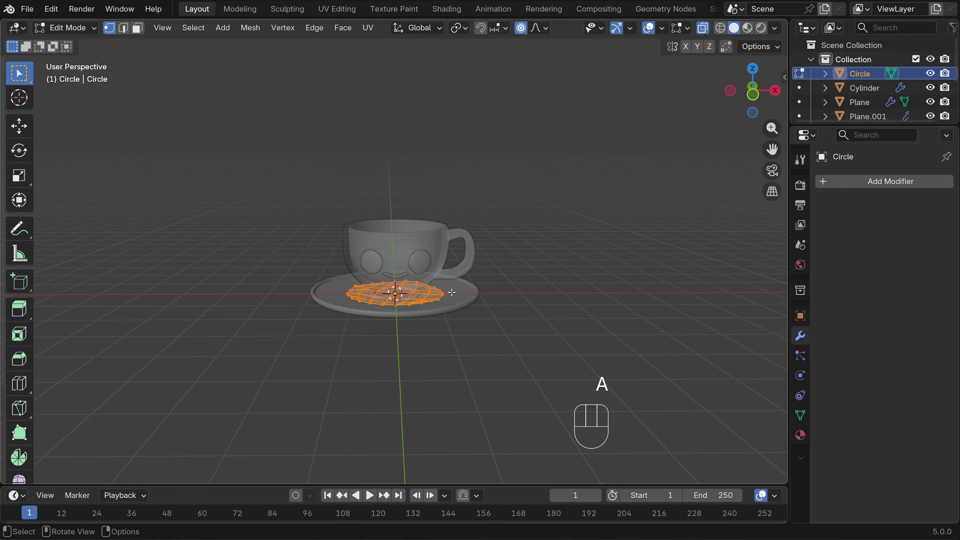
pyautogui.press('KP_1')
pyautogui.press('g')
pyautogui.press('z')
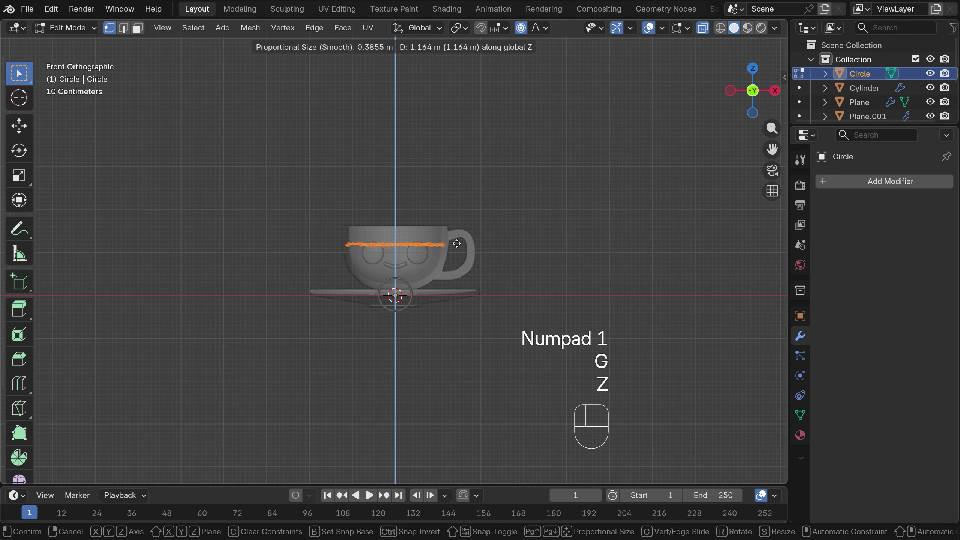
# - Raise the flat liquid disc about 1.42 m along Z into the upper part of the cup and turn off X-ray
pyautogui.click(460, 220)
pyautogui.moveTo(460, 219); pyautogui.dragTo(511, 291, button='middle')
pyautogui.click(706, 29)
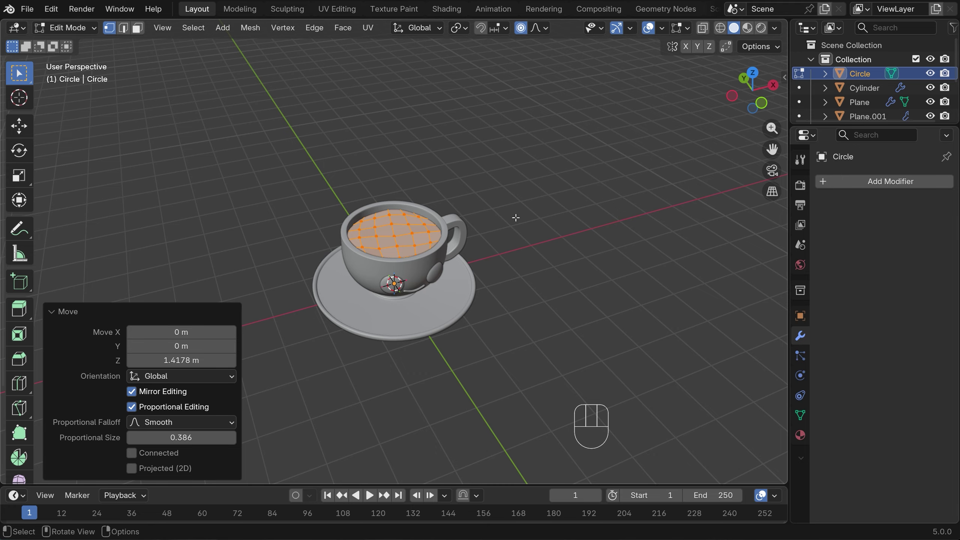
# - Return to Object Mode and apply smooth shading to the liquid disc
pyautogui.press('Tab')
pyautogui.moveTo(516, 218); pyautogui.dragTo(463, 228, button='middle')
pyautogui.rightClick(383, 239)
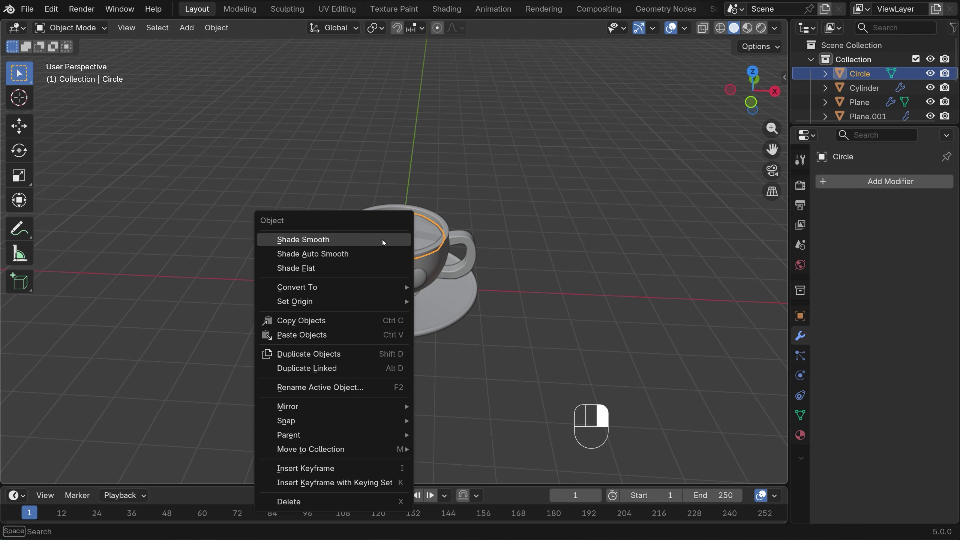
pyautogui.click(383, 240)
pyautogui.moveTo(403, 232); pyautogui.dragTo(499, 221, button='middle')
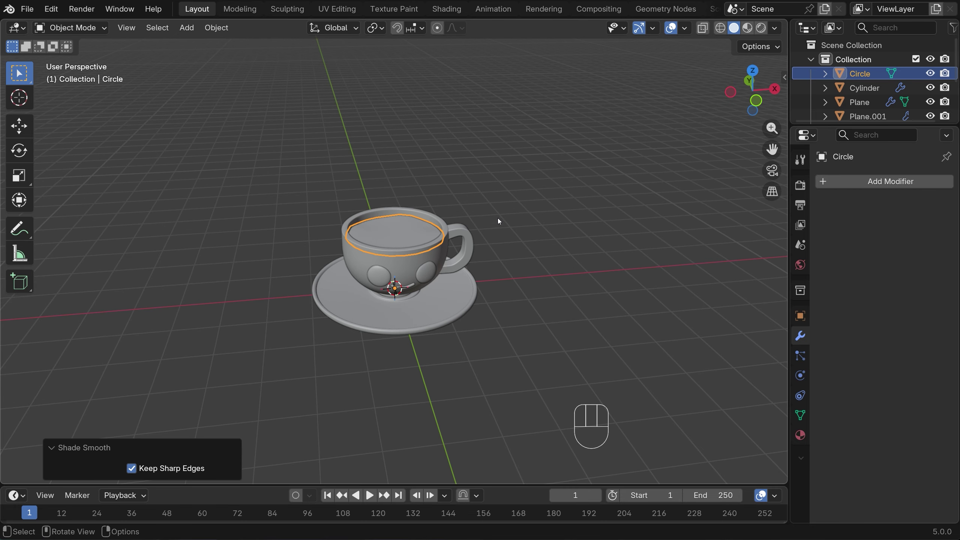
# - Randomly select half of the liquid disc's vertices and raise them about 0.048 m along Z with smooth proportional editing
pyautogui.press('Tab')
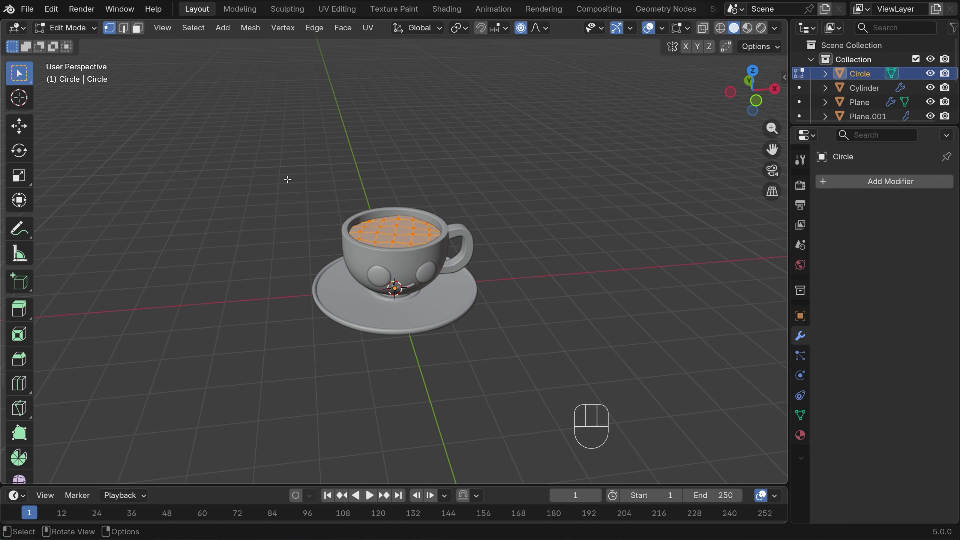
pyautogui.hotkey('alt', 'a')
pyautogui.click(191, 30)
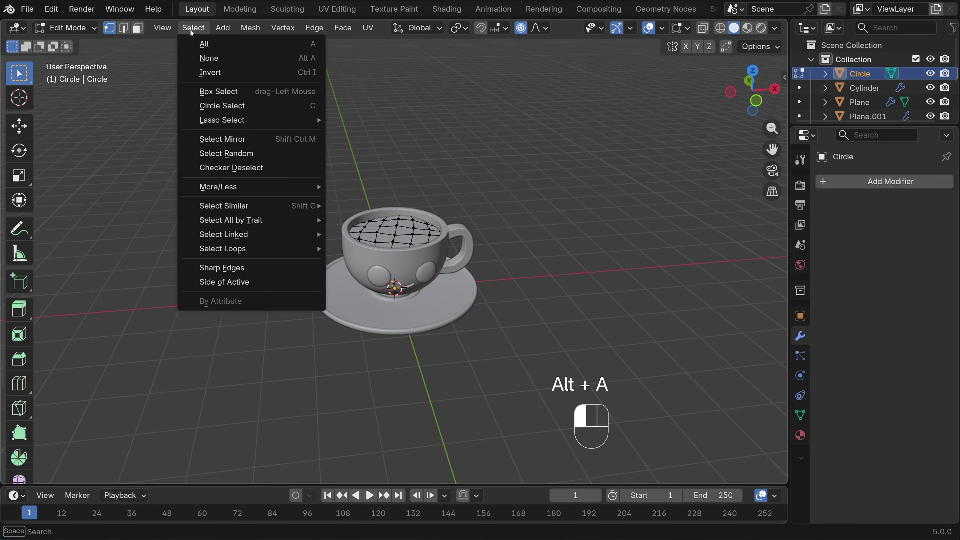
pyautogui.click(226, 152)
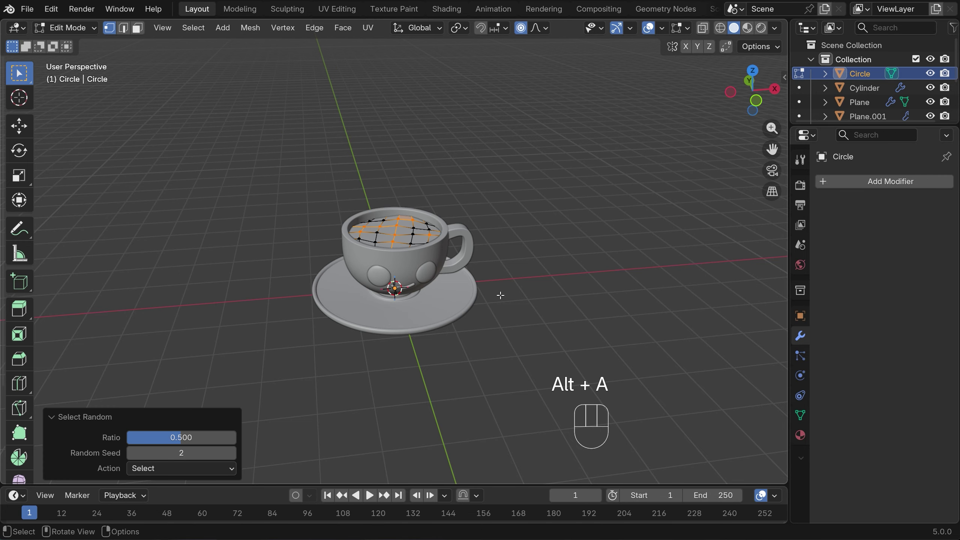
pyautogui.press('g')
pyautogui.press('z')
pyautogui.click(479, 267)
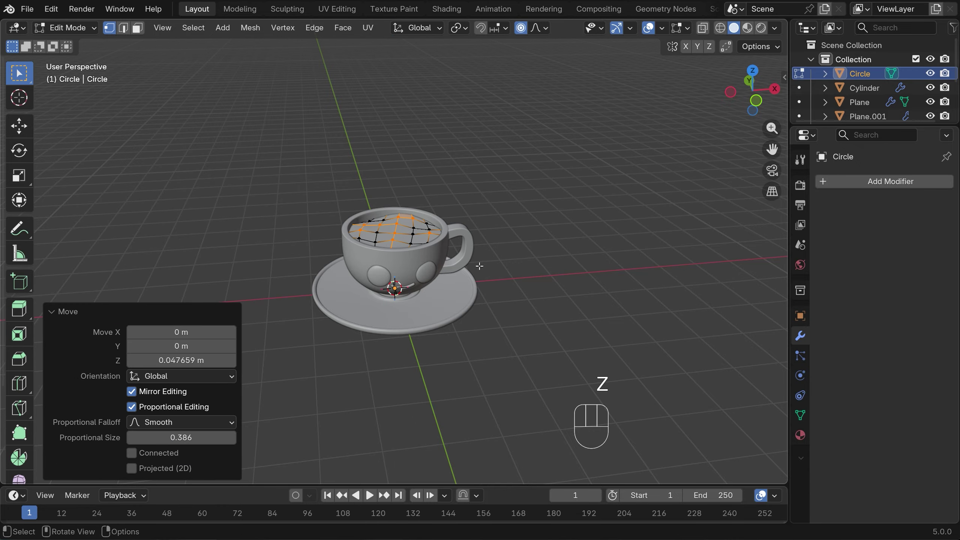
pyautogui.press('Tab')
pyautogui.moveTo(540, 191); pyautogui.dragTo(566, 202, button='middle')
pyautogui.click(564, 200)
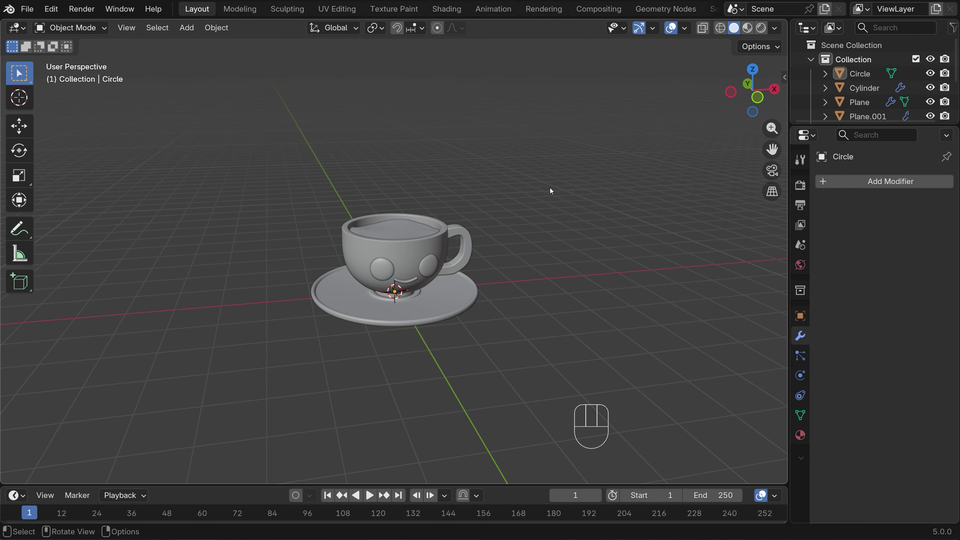
# - Place the 3D cursor on the liquid surface at the centre of the cup, using the top view
pyautogui.moveTo(544, 182); pyautogui.dragTo(530, 185, button='middle')
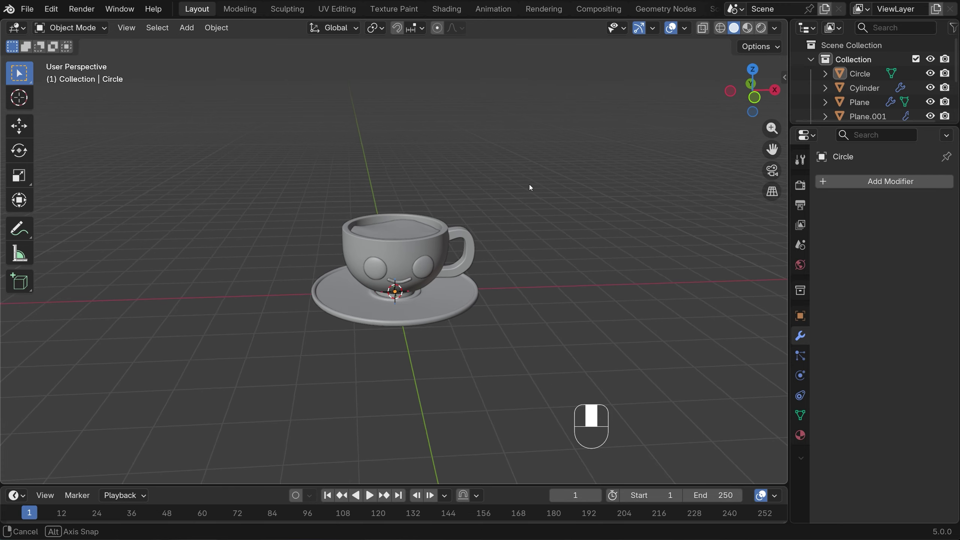
pyautogui.press('KP_7')
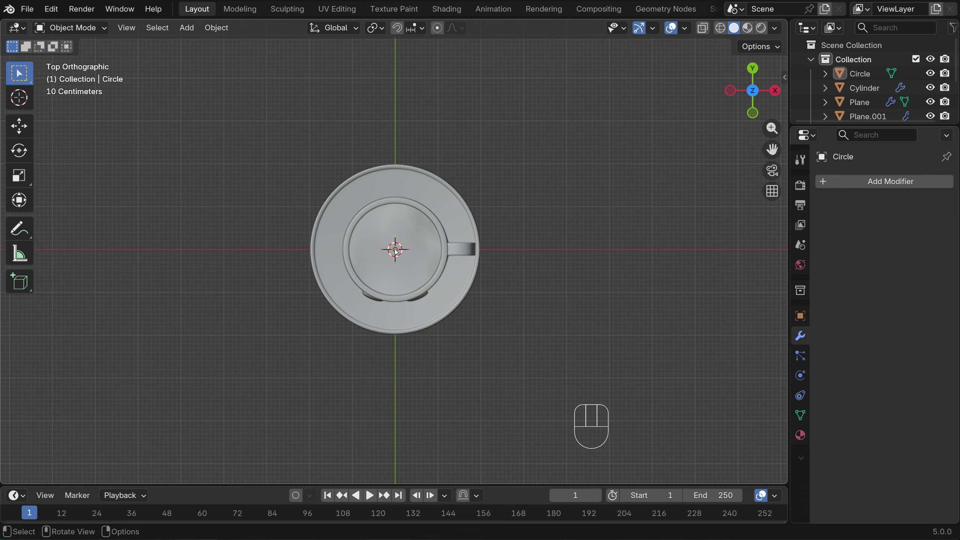
pyautogui.keyDown('shift'); pyautogui.rightClick(395, 249); pyautogui.keyUp('shift')
pyautogui.press('KP_1')
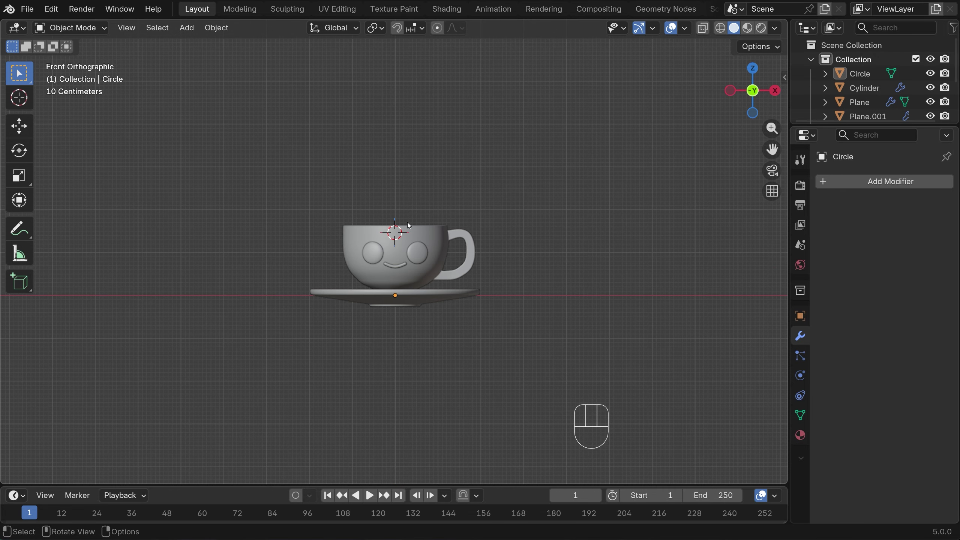
# - Add a mesh circle with 16 vertices at the 3D cursor from the top view
pyautogui.press('KP_7')
pyautogui.hotkey('shift', 'a')
pyautogui.moveTo(407, 239)
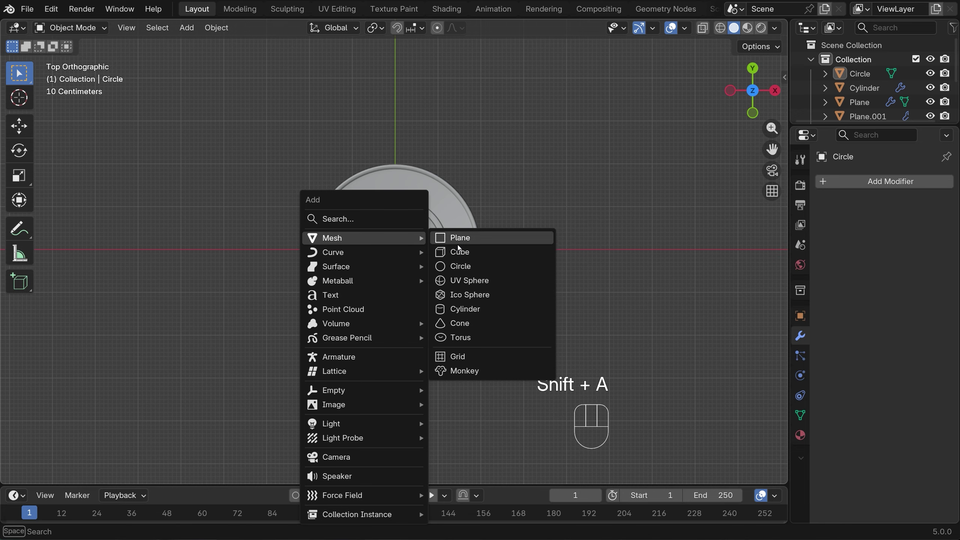
pyautogui.click(480, 266)
pyautogui.doubleClick(183, 320)
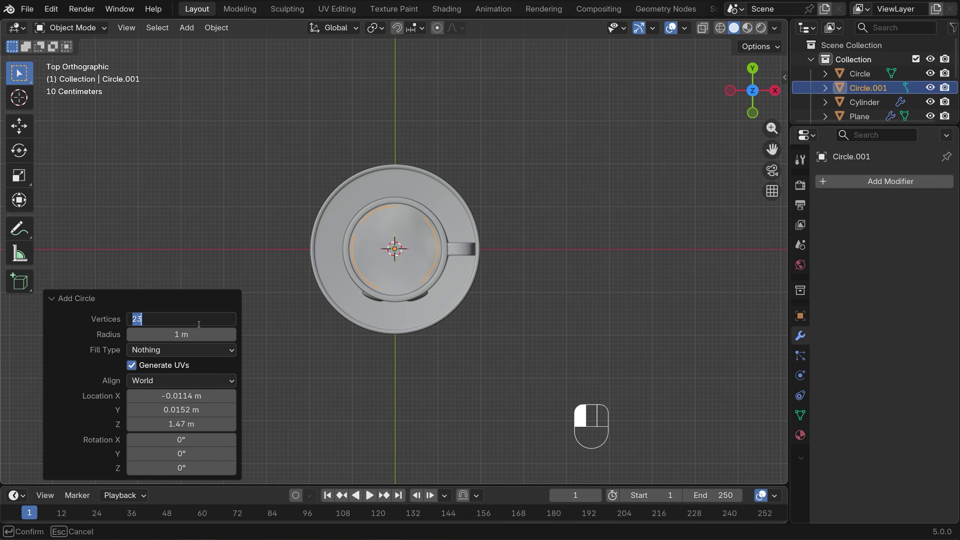
pyautogui.write('16')
pyautogui.press('Return')
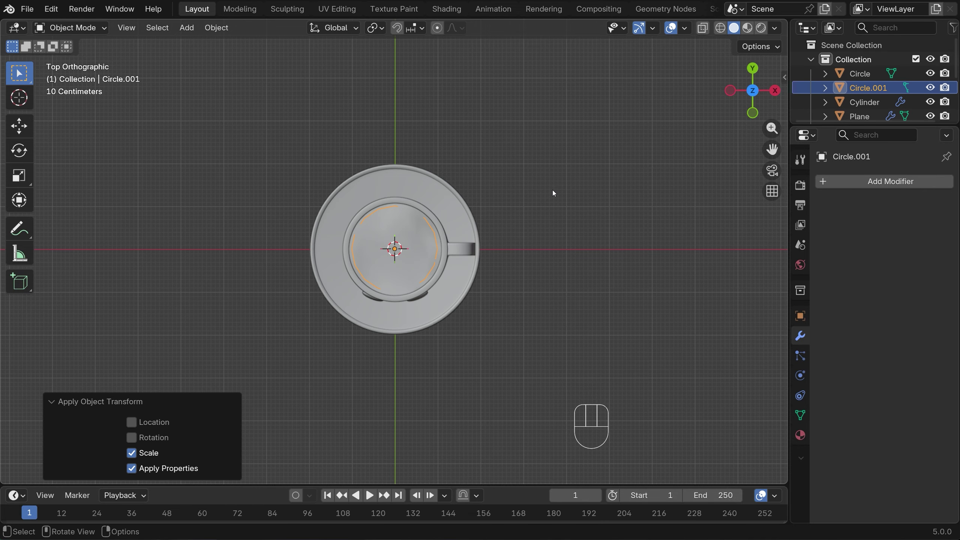
# - Scale the new circle to about 0.807 so it sits inside the cup rim and apply its scale
pyautogui.press('s')
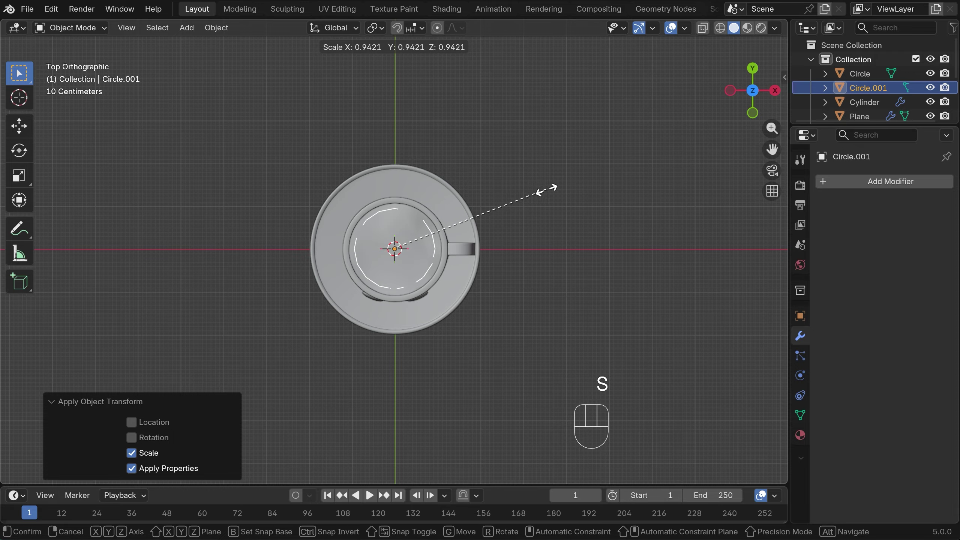
pyautogui.click(529, 221)
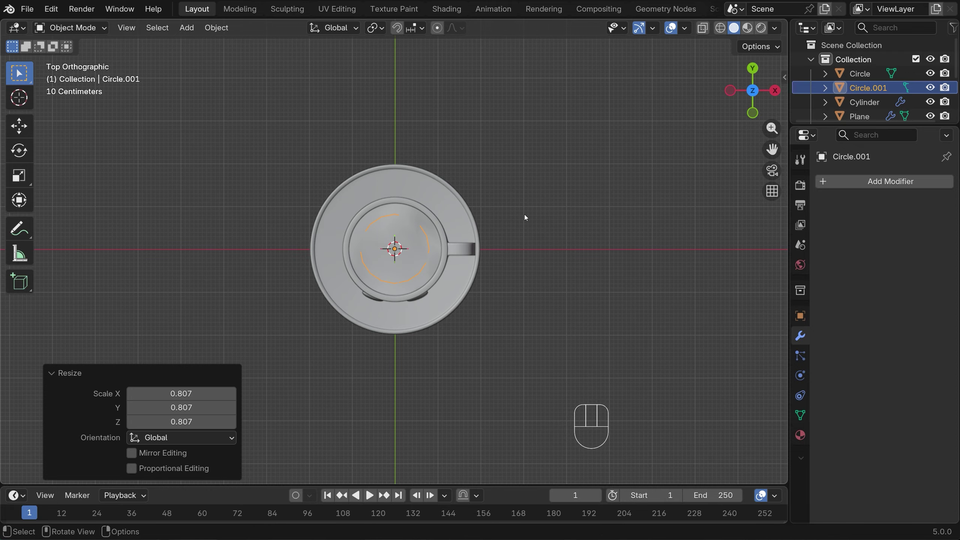
pyautogui.hotkey('ctrl', 'a')
pyautogui.click(525, 215)
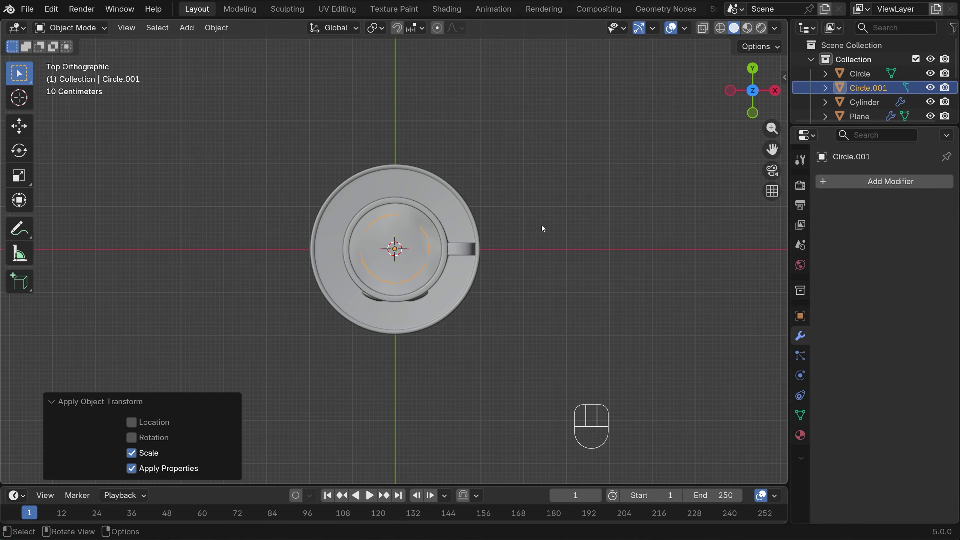
# - In Edit Mode with X-ray on, extrude the circle about 0.228 m upward along Z
pyautogui.press('Tab')
pyautogui.press('KP_1')
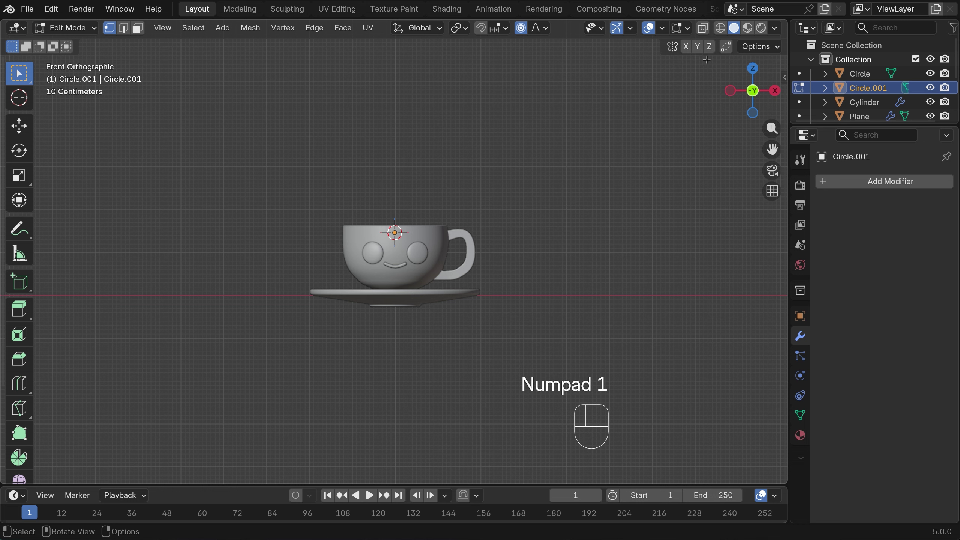
pyautogui.click(703, 30)
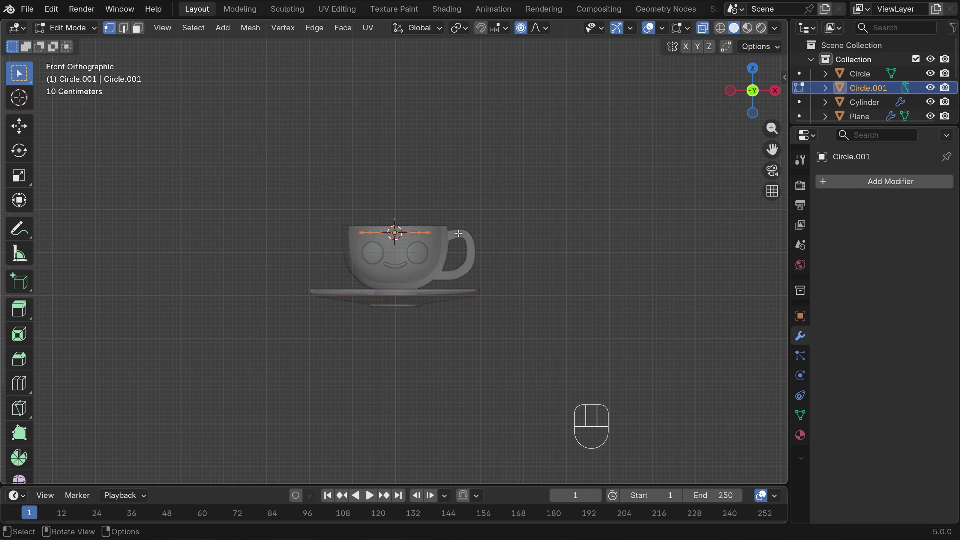
pyautogui.press('e')
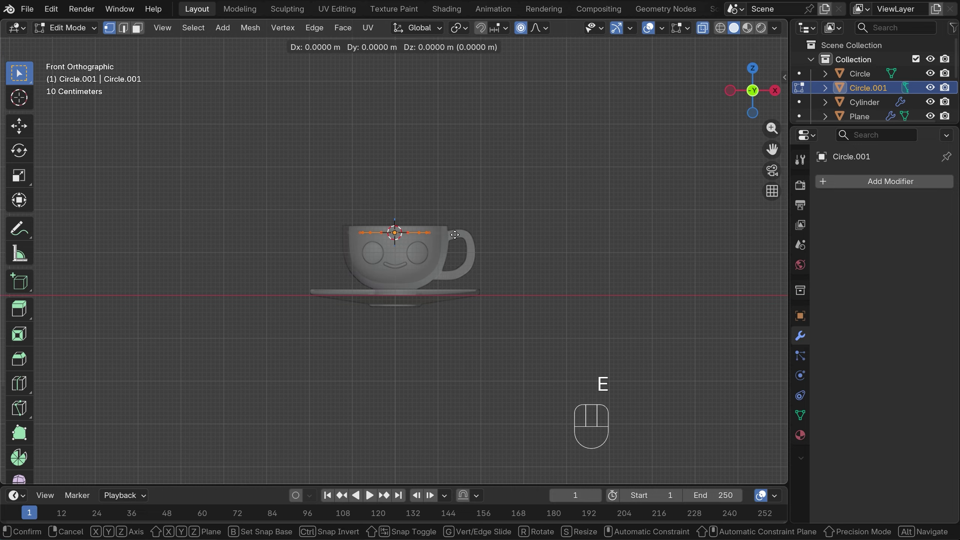
pyautogui.press('z')
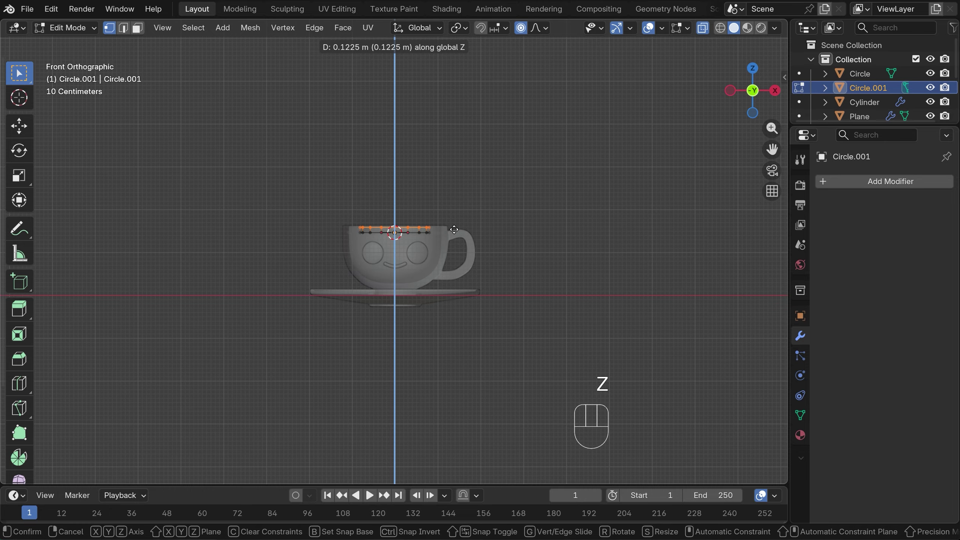
pyautogui.click(455, 225)
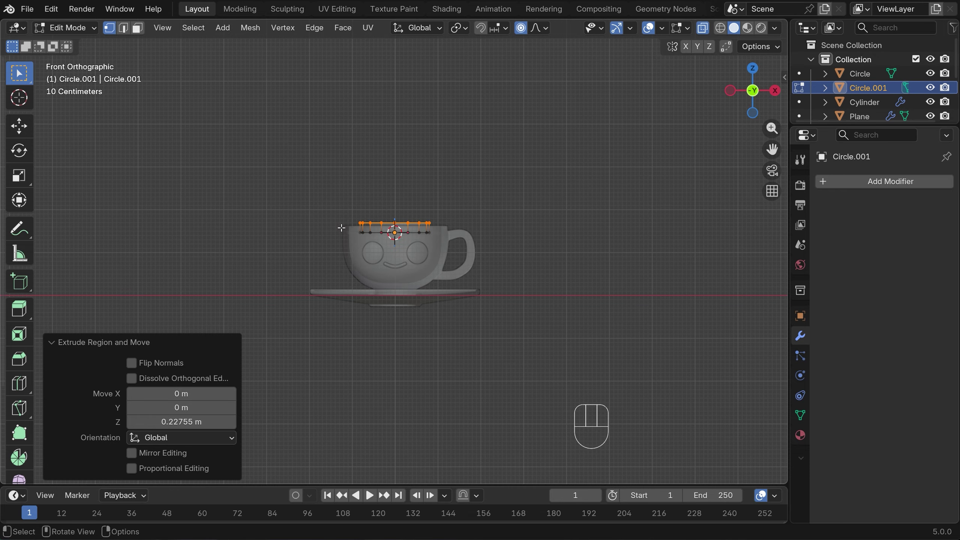
# - Close the upper ring of the extruded circle with Grid Fill
pyautogui.moveTo(455, 194); pyautogui.dragTo(455, 260, button='middle')
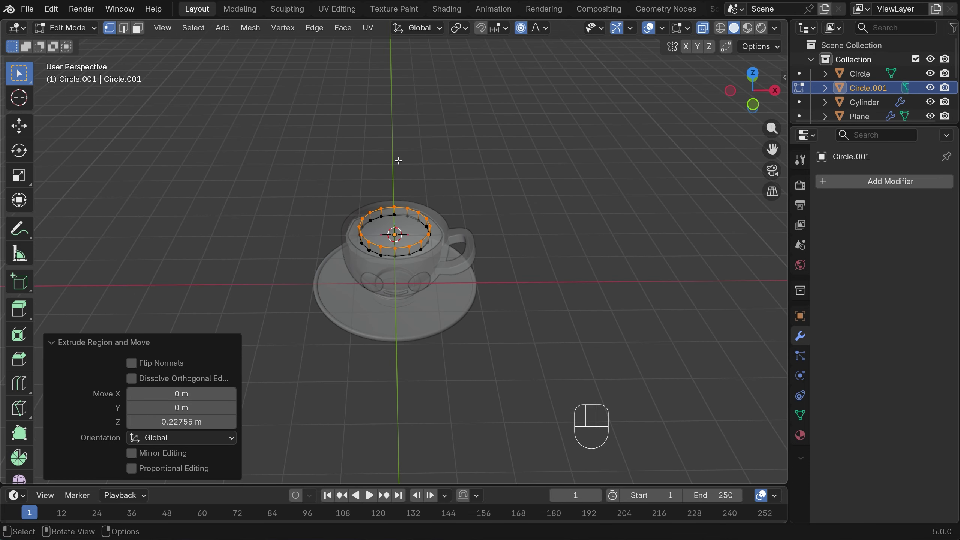
pyautogui.click(345, 29)
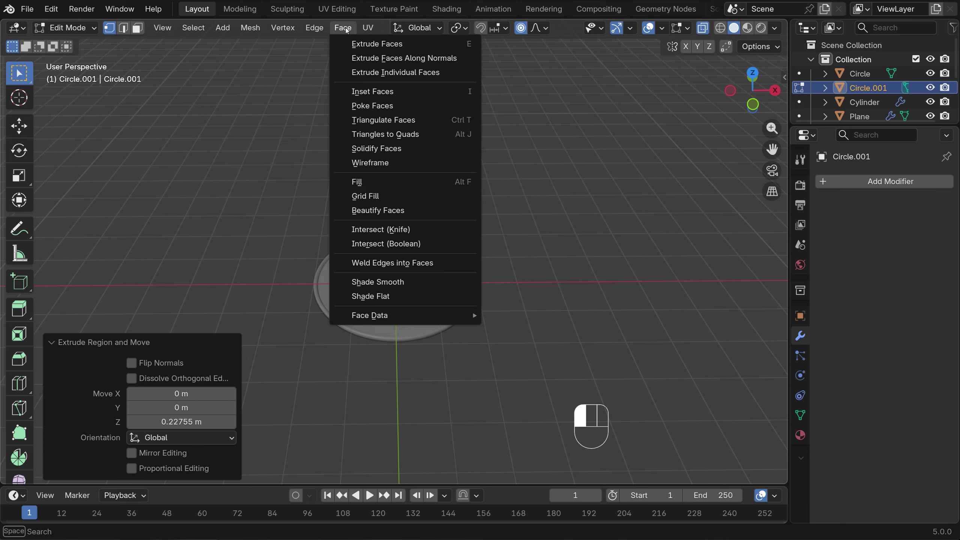
pyautogui.click(366, 197)
# - Lower the whole extruded mesh slightly along Z into the cup, without proportional editing
pyautogui.press('a')
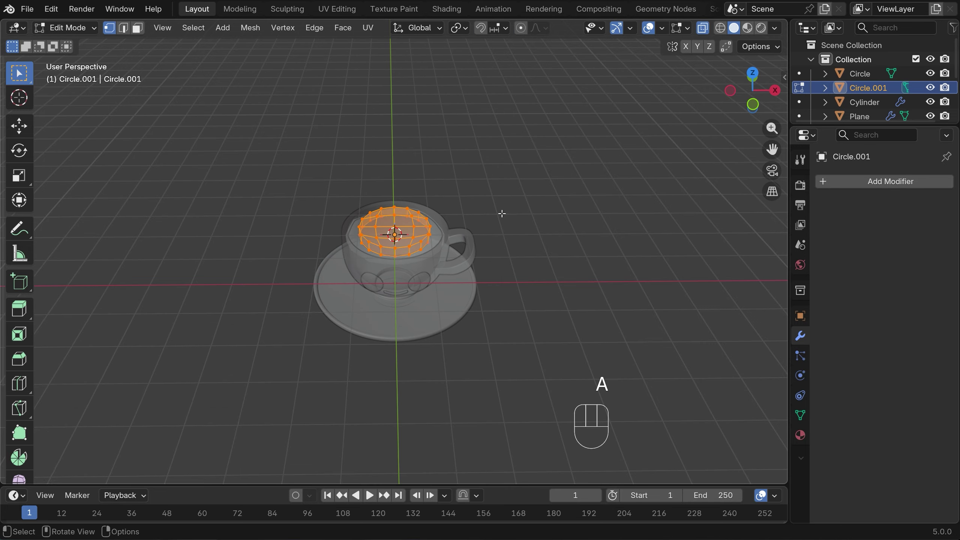
pyautogui.press('g')
pyautogui.press('z')
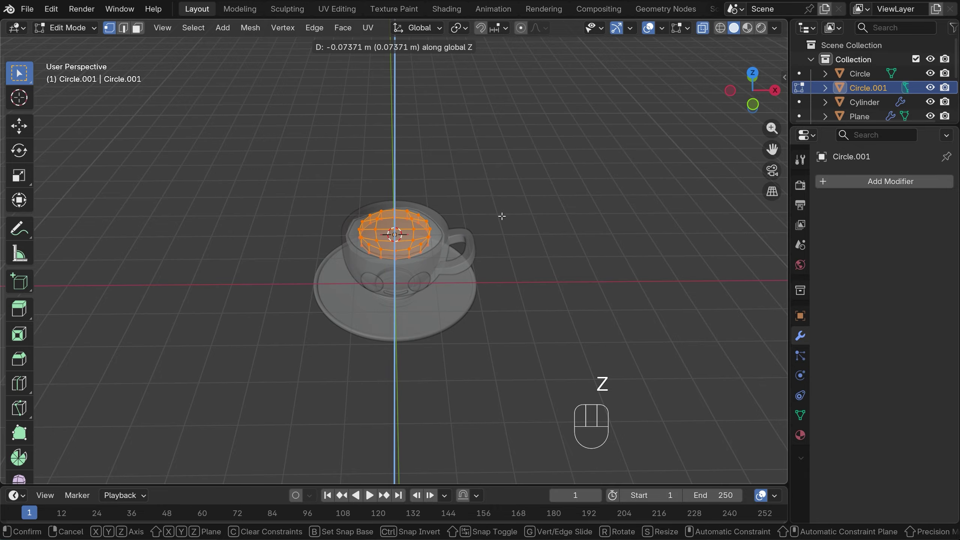
pyautogui.click(502, 215)
# - Bevel the entire upper rim edge loop of the disc with 3 segments and an offset of about 0.187 m
pyautogui.press('2')
pyautogui.keyDown('alt'); pyautogui.click(374, 247); pyautogui.keyUp('alt')
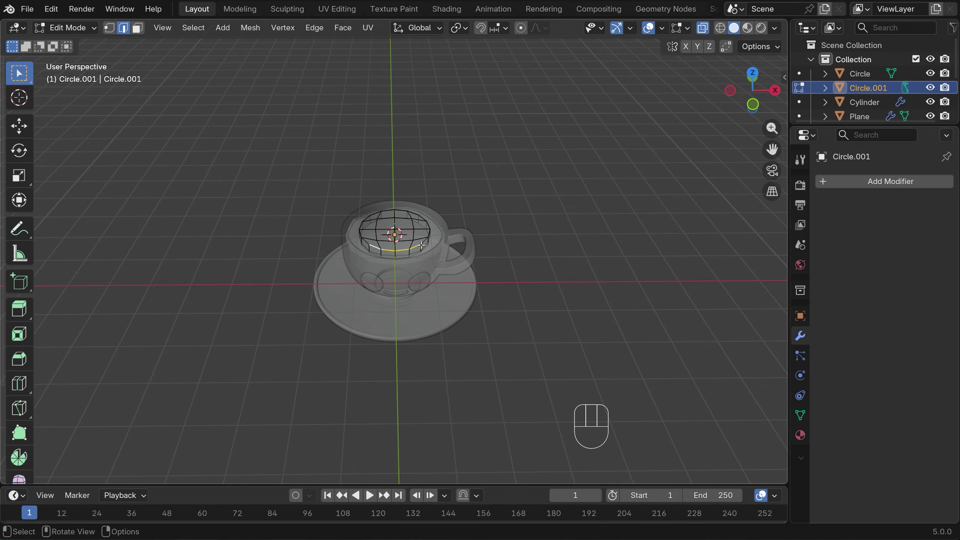
pyautogui.moveTo(374, 246); pyautogui.dragTo(351, 257, button='middle')
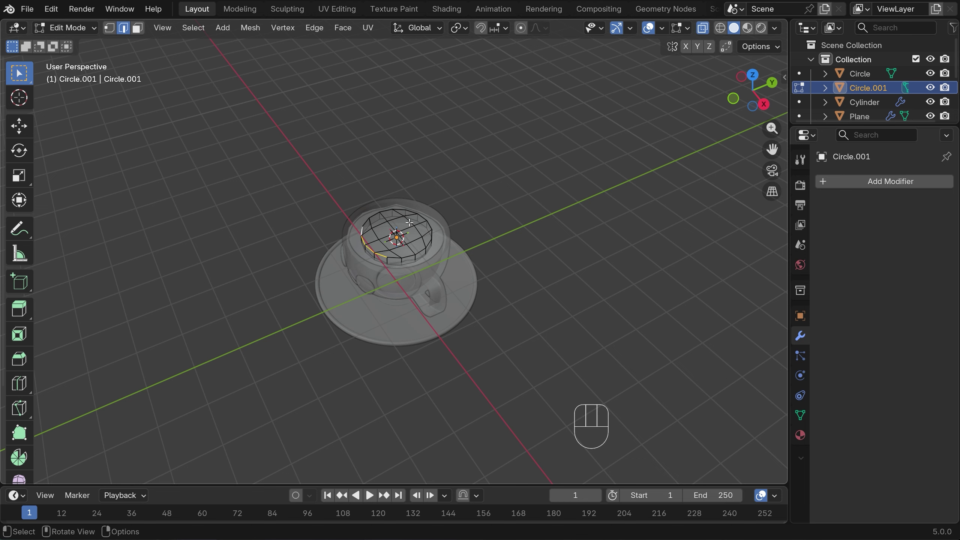
pyautogui.keyDown('alt'); pyautogui.keyDown('shift'); pyautogui.click(394, 258); pyautogui.keyUp('shift'); pyautogui.keyUp('alt')
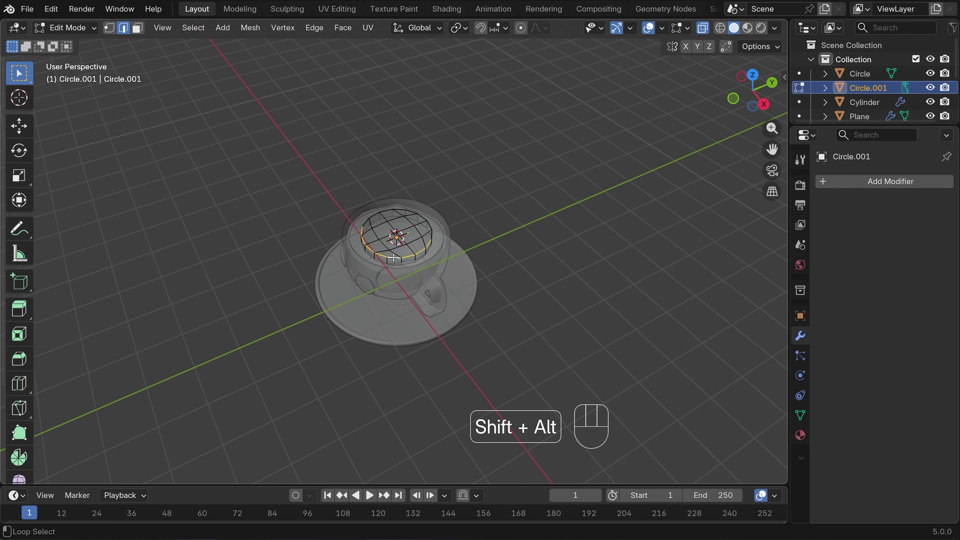
pyautogui.moveTo(509, 239); pyautogui.dragTo(340, 261, button='middle')
pyautogui.keyDown('alt'); pyautogui.keyDown('shift'); pyautogui.click(388, 270); pyautogui.keyUp('shift'); pyautogui.keyUp('alt')
pyautogui.moveTo(480, 246); pyautogui.dragTo(344, 216, button='middle')
pyautogui.keyDown('alt'); pyautogui.keyDown('shift'); pyautogui.click(398, 262); pyautogui.keyUp('shift'); pyautogui.keyUp('alt')
pyautogui.moveTo(503, 227)
pyautogui.mouseDown(button='middle')
pyautogui.moveTo(457, 224)
pyautogui.moveTo(508, 229)
pyautogui.moveTo(503, 238)
pyautogui.mouseUp(button='middle')
pyautogui.hotkey('shift', 'b')
pyautogui.hotkey('ctrl', 'b')
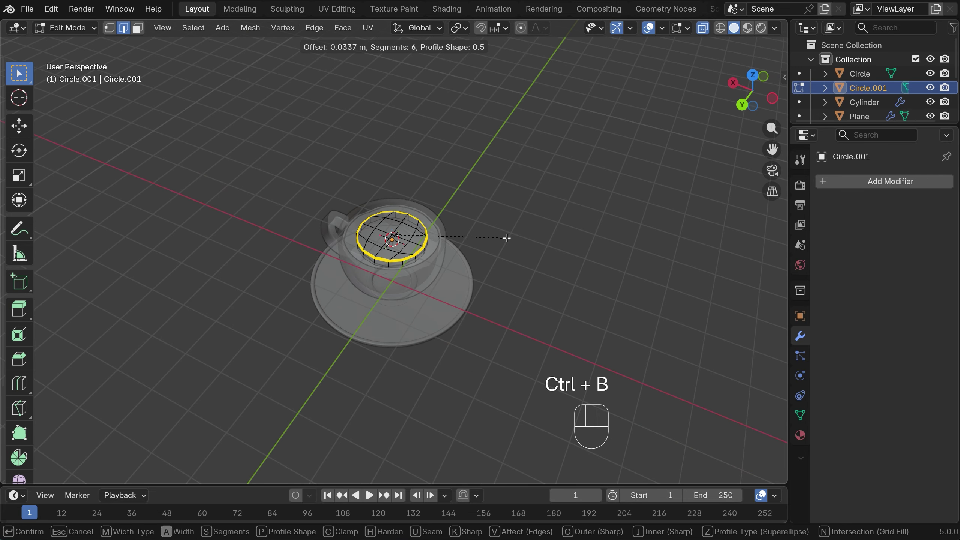
pyautogui.scroll(-3, 508, 237)
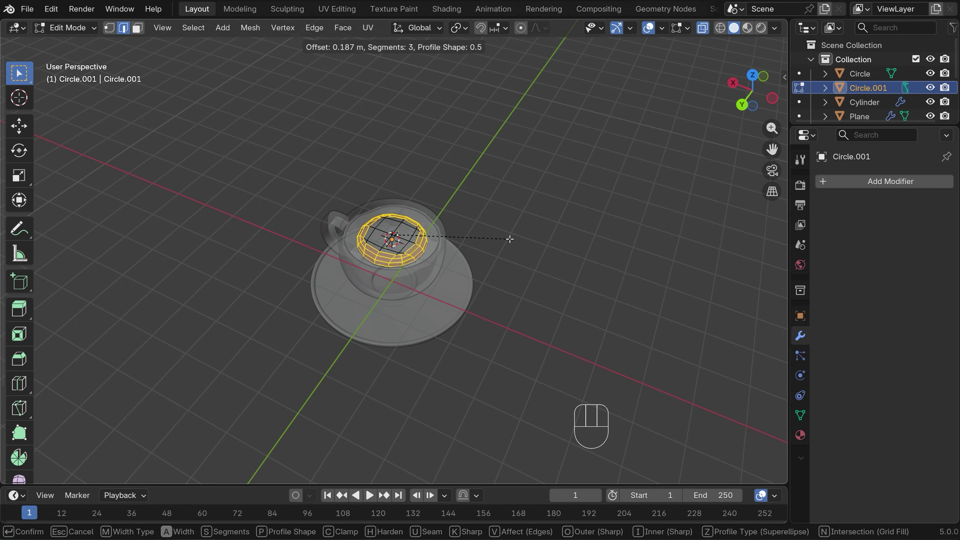
pyautogui.click(510, 238)
pyautogui.click(529, 222)
# - Raise the inner vertices around the centre of the disc's top about 0.198 m along Z with smooth proportional editing
pyautogui.press('1')
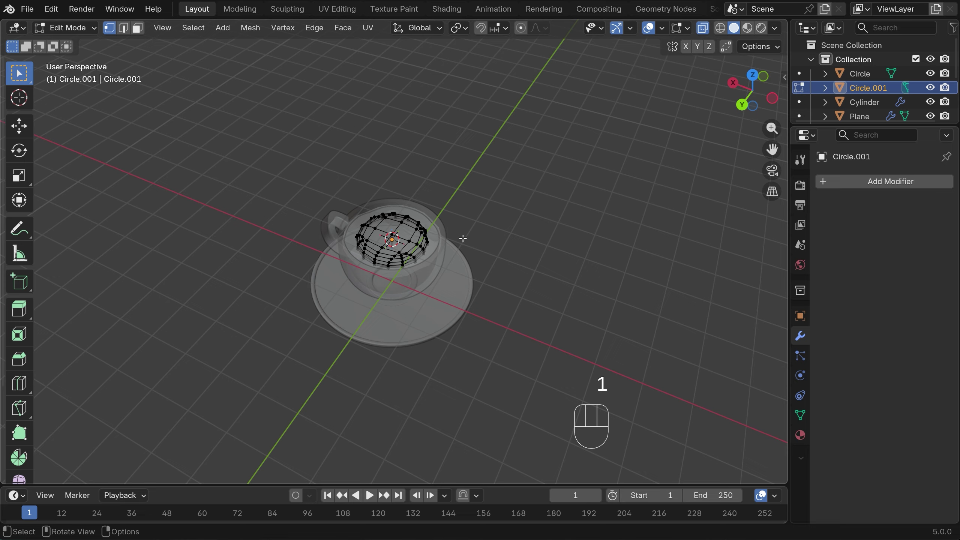
pyautogui.click(377, 229)
pyautogui.keyDown('shift'); pyautogui.click(401, 222); pyautogui.keyUp('shift')
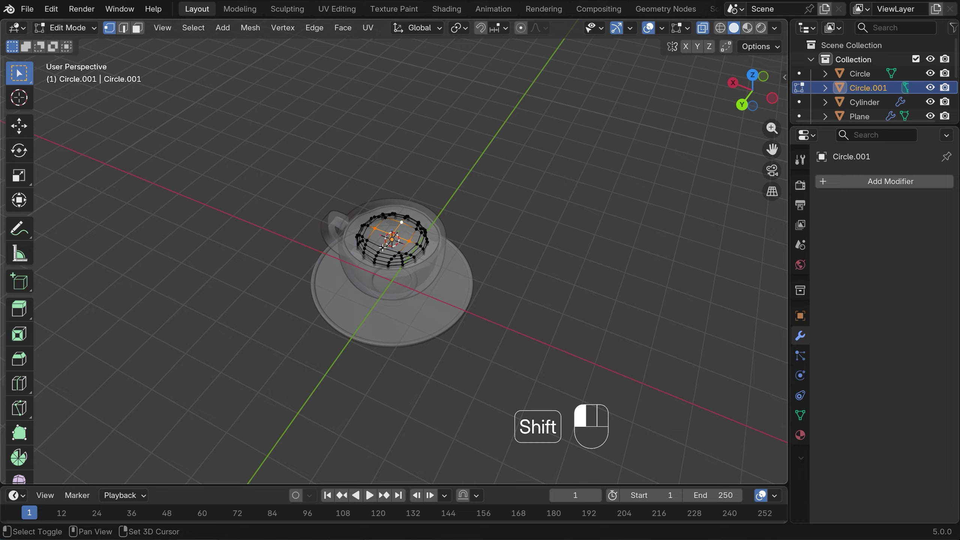
pyautogui.keyDown('shift'); pyautogui.click(381, 247); pyautogui.keyUp('shift')
pyautogui.click(521, 28)
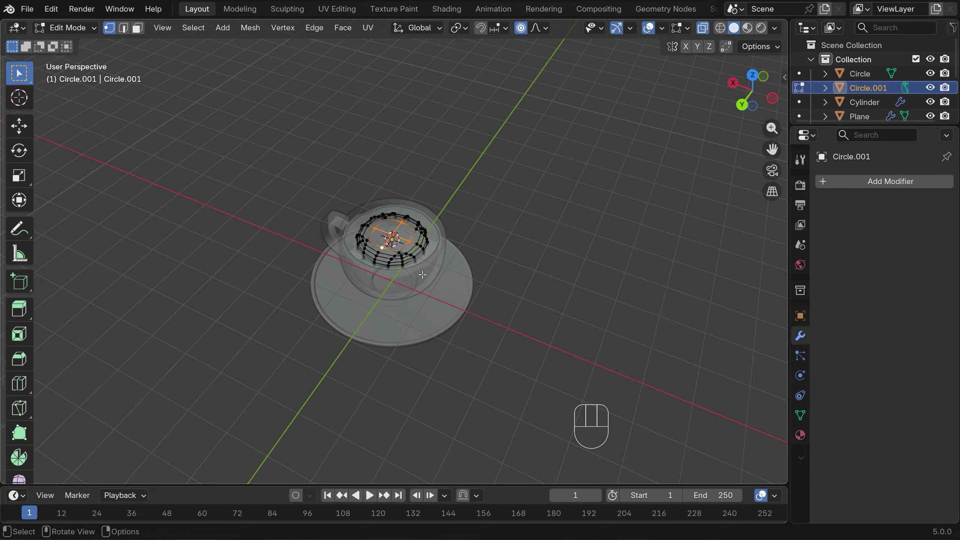
pyautogui.press('g')
pyautogui.press('z')
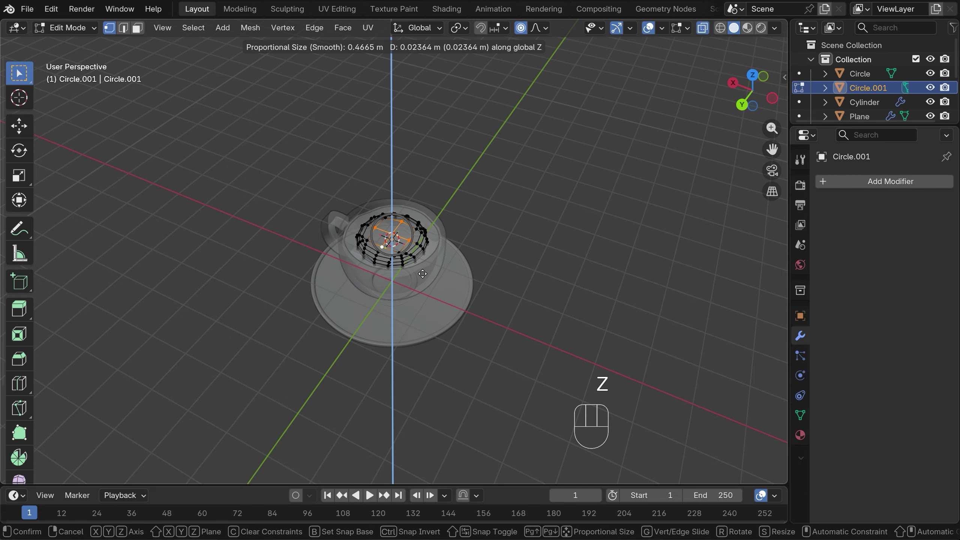
pyautogui.click(423, 269)
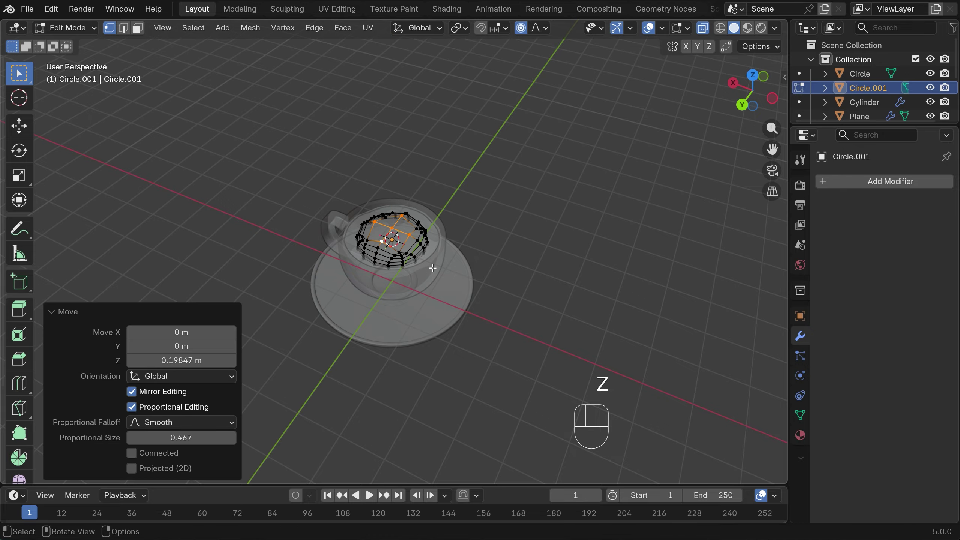
# - Raise the centre vertex of the disc's top along Z with proportional editing, and turn X-ray off
pyautogui.click(390, 230)
pyautogui.press('g')
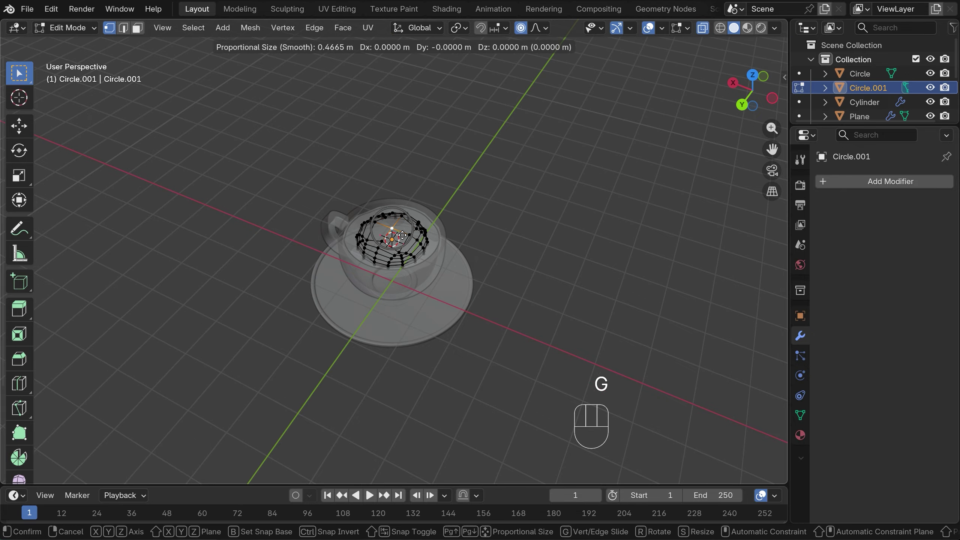
pyautogui.press('z')
pyautogui.click(402, 231)
pyautogui.moveTo(538, 243); pyautogui.dragTo(390, 208, button='middle')
pyautogui.click(703, 29)
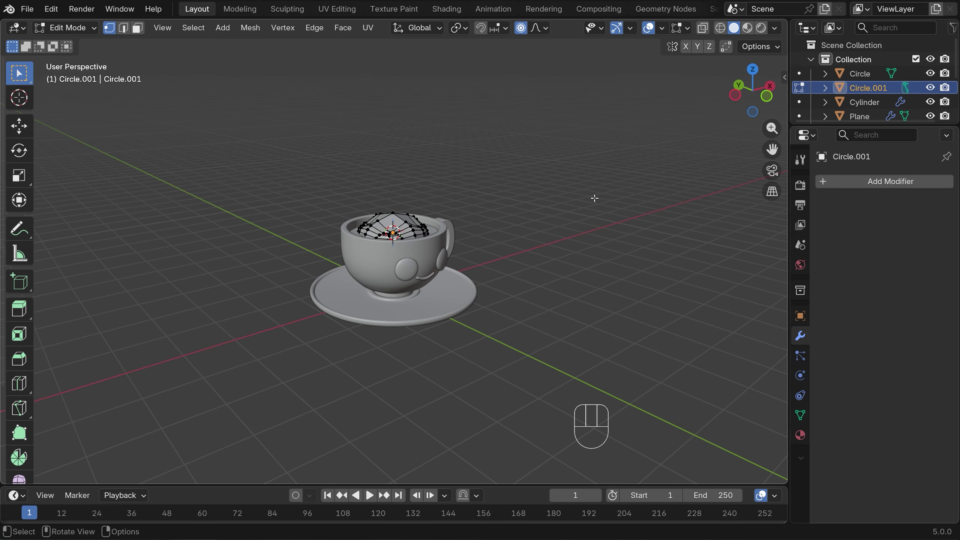
# - In Object Mode, shade the domed disc smooth and add a Subdivision Surface with viewport and render levels of 3
pyautogui.press('Tab')
pyautogui.moveTo(604, 203); pyautogui.dragTo(555, 250, button='middle')
pyautogui.rightClick(383, 237)
pyautogui.click(375, 234)
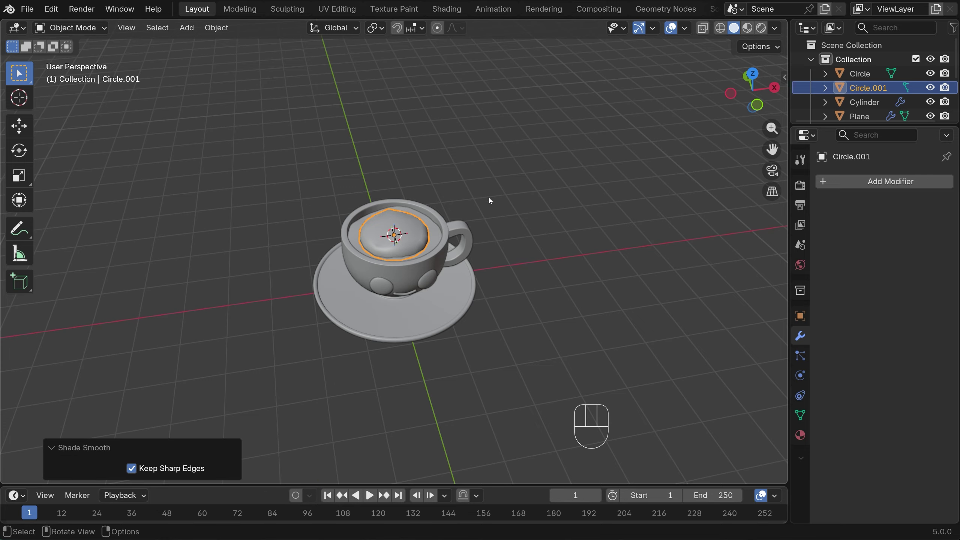
pyautogui.moveTo(490, 199); pyautogui.dragTo(471, 227, button='middle')
pyautogui.hotkey('ctrl', '3')
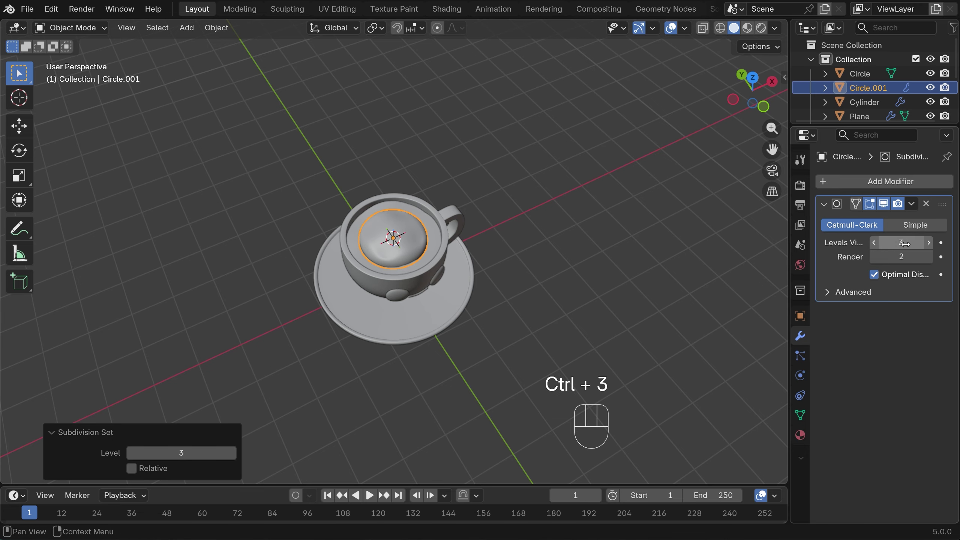
pyautogui.click(929, 258)
# - Raise the domed disc about 0.036 m along Z in the cup and deselect it
pyautogui.moveTo(669, 265); pyautogui.dragTo(416, 234, button='middle')
pyautogui.press('g')
pyautogui.press('z')
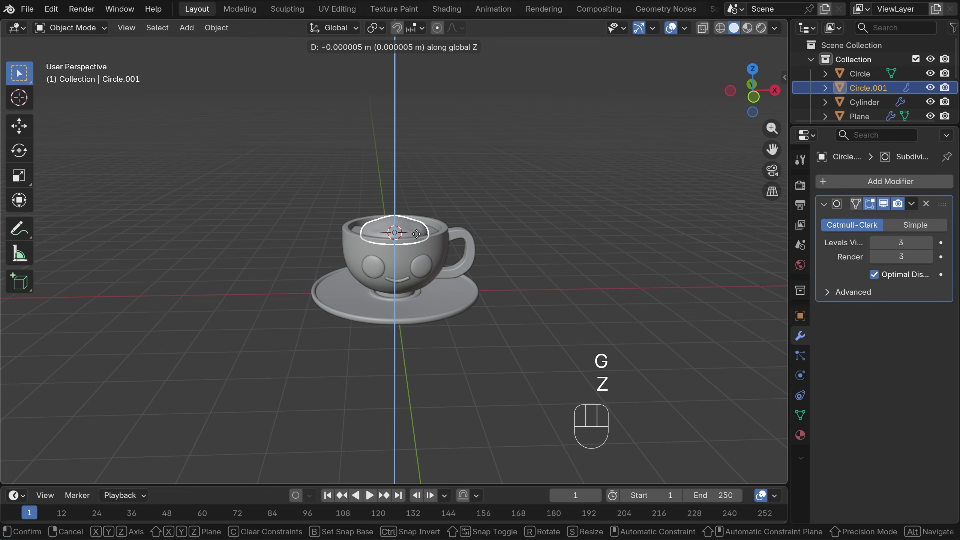
pyautogui.click(418, 233)
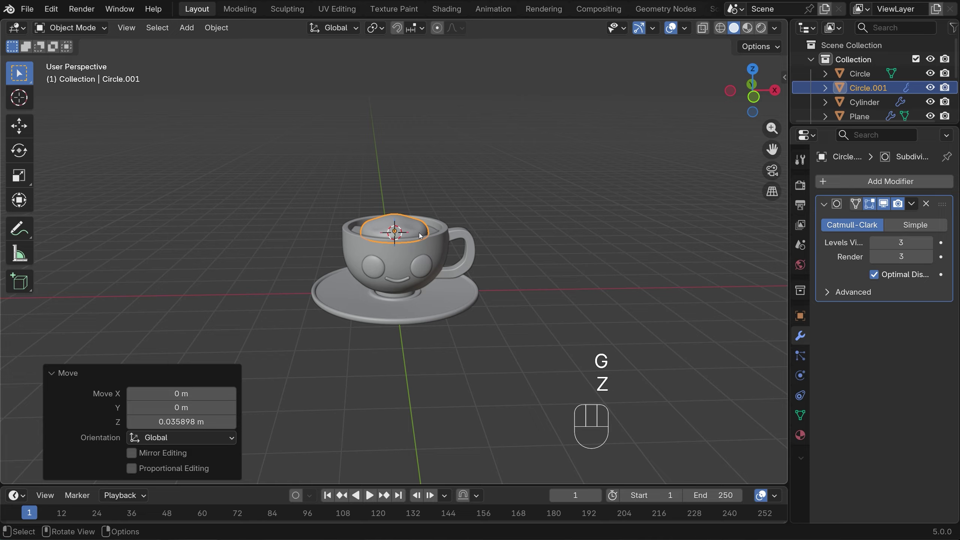
pyautogui.click(543, 181)
# - From the top view, add a 12-vertex cylinder at a free spot beside the saucer and scale it to about 0.521
pyautogui.press('KP_7')
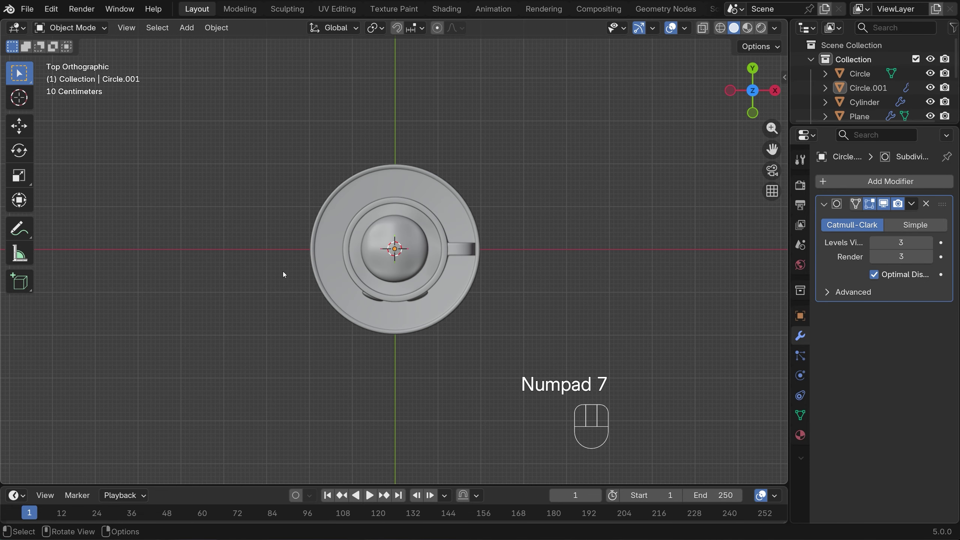
pyautogui.keyDown('shift'); pyautogui.rightClick(224, 294); pyautogui.keyUp('shift')
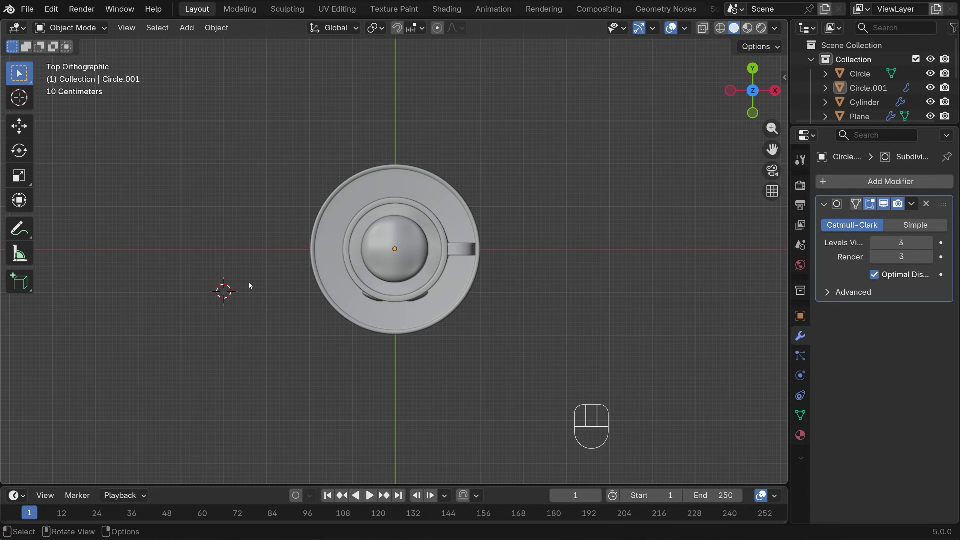
pyautogui.hotkey('shift', 'a')
pyautogui.moveTo(243, 255)
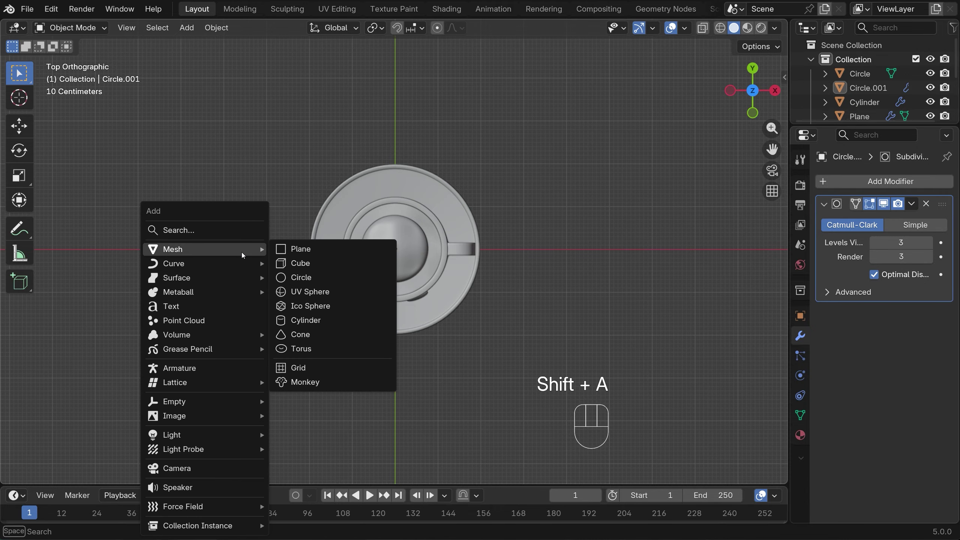
pyautogui.click(306, 321)
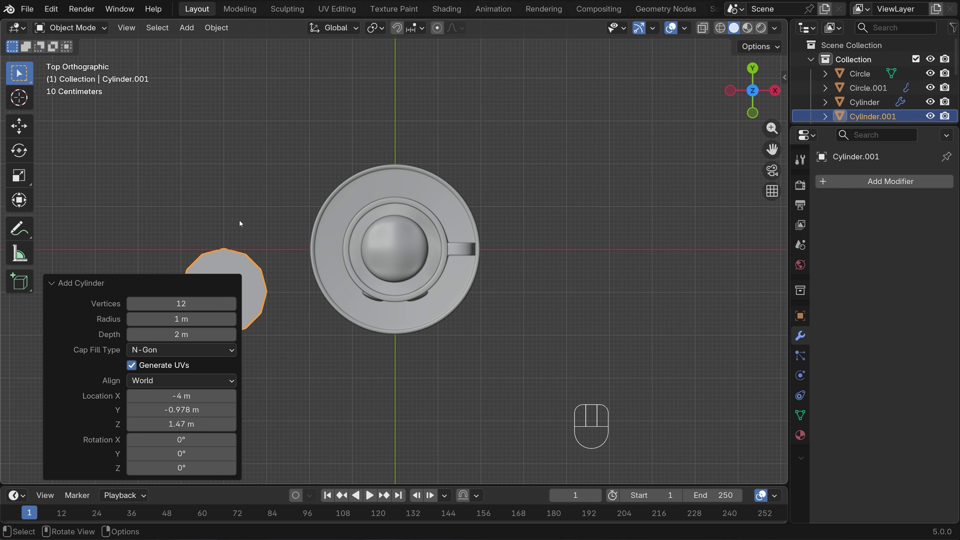
pyautogui.press('s')
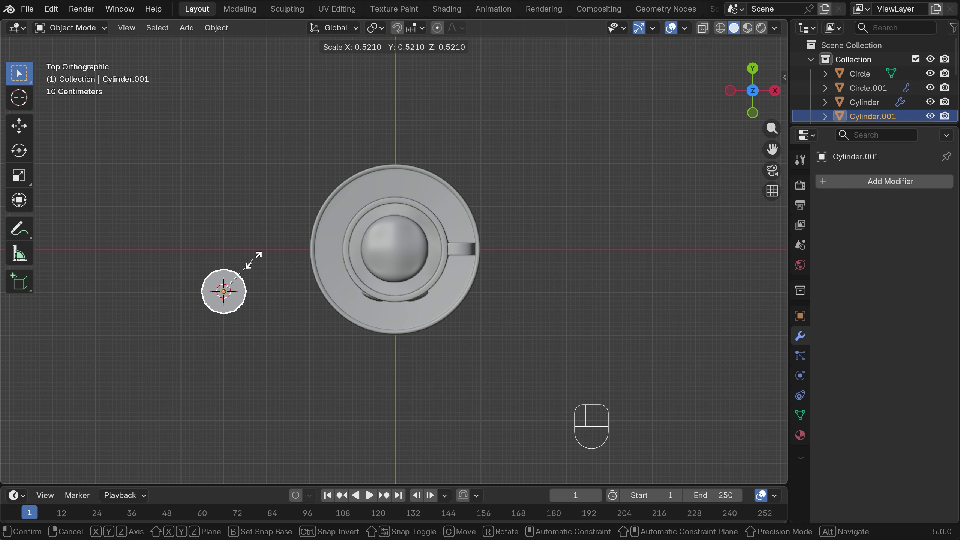
pyautogui.click(254, 259)
# - Flatten the new cylinder to about 0.19 along Z and apply its scale
pyautogui.press('KP_1')
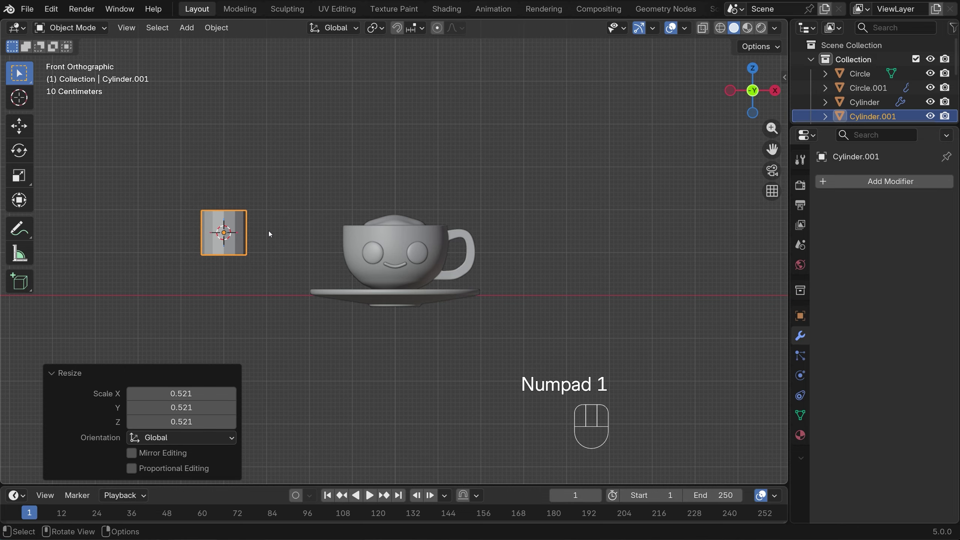
pyautogui.press('s')
pyautogui.press('z')
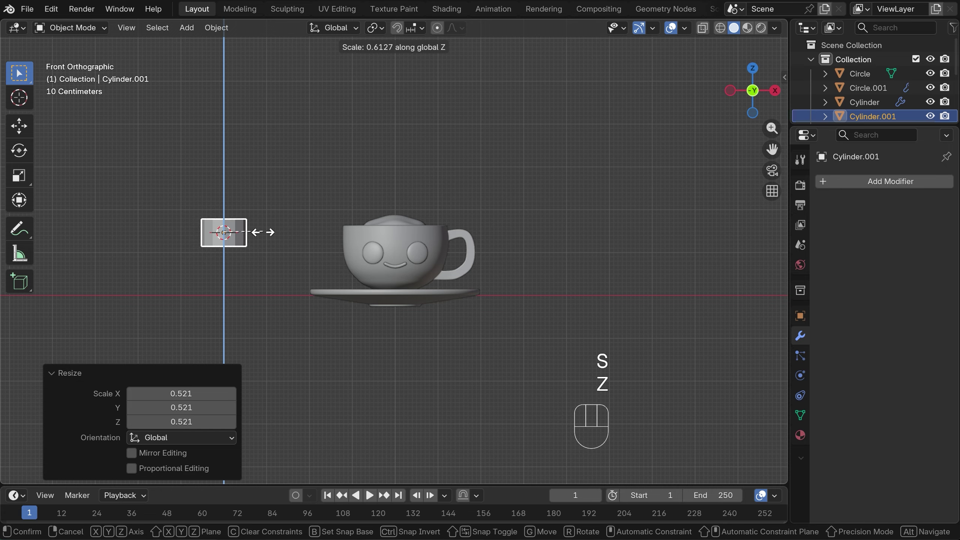
pyautogui.click(235, 241)
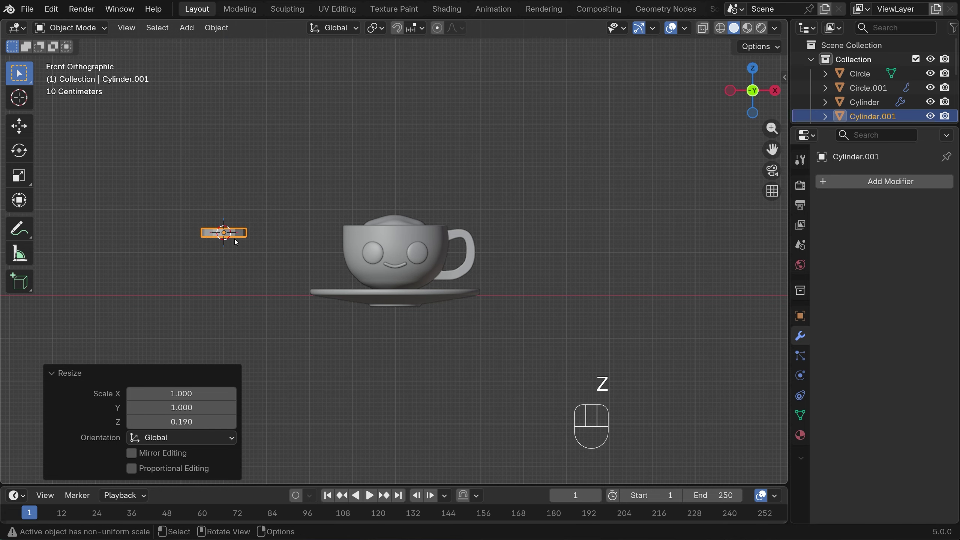
pyautogui.hotkey('ctrl', 'a')
pyautogui.click(287, 226)
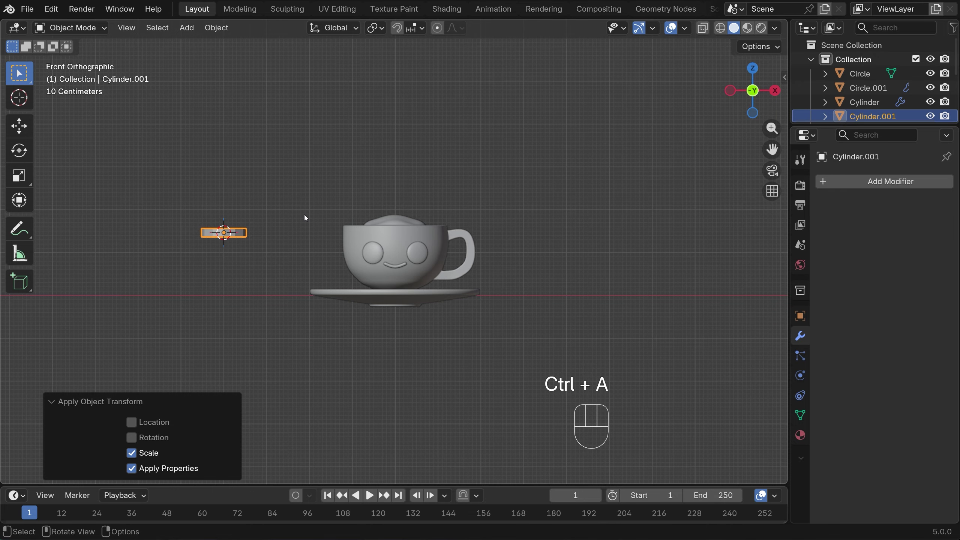
# - Bevel the cylinder's upper and lower rim edge loops with 3 segments and a width of about 0.075 m
pyautogui.press('Tab')
pyautogui.scroll(2, 290, 225)
pyautogui.keyDown('shift'); pyautogui.moveTo(218, 194); pyautogui.dragTo(503, 227, button='middle'); pyautogui.keyUp('shift')
pyautogui.press('2')
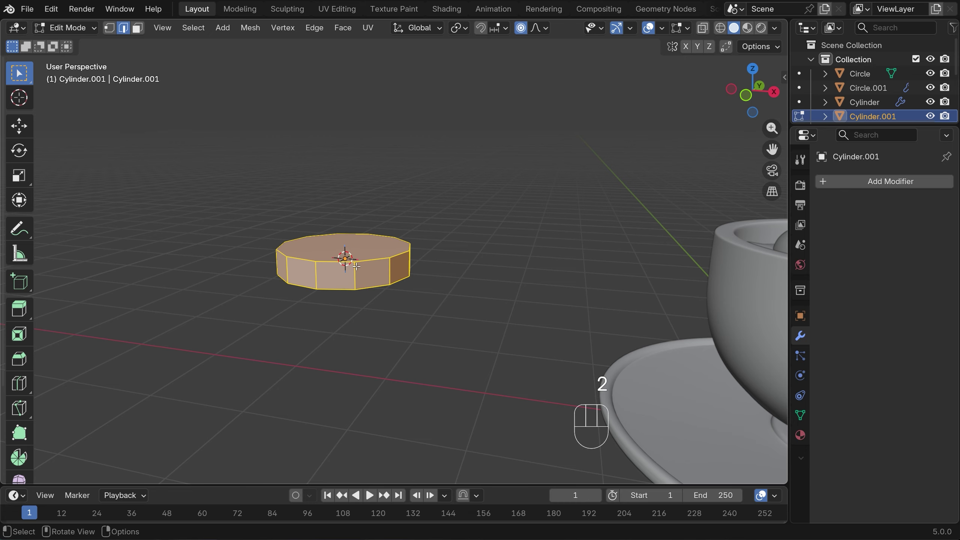
pyautogui.keyDown('alt'); pyautogui.click(368, 261); pyautogui.keyUp('alt')
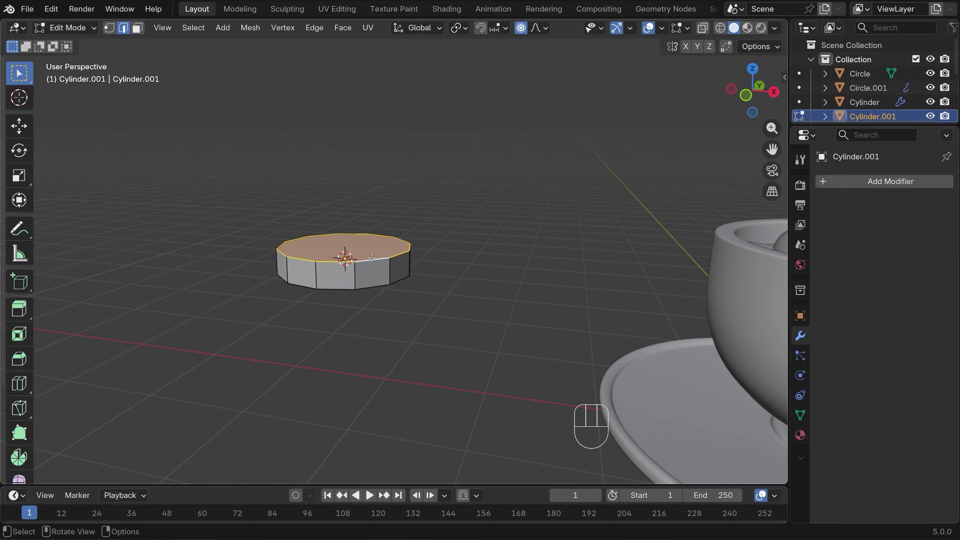
pyautogui.keyDown('alt'); pyautogui.keyDown('shift'); pyautogui.click(409, 286); pyautogui.keyUp('shift'); pyautogui.keyUp('alt')
pyautogui.hotkey('ctrl', 'b')
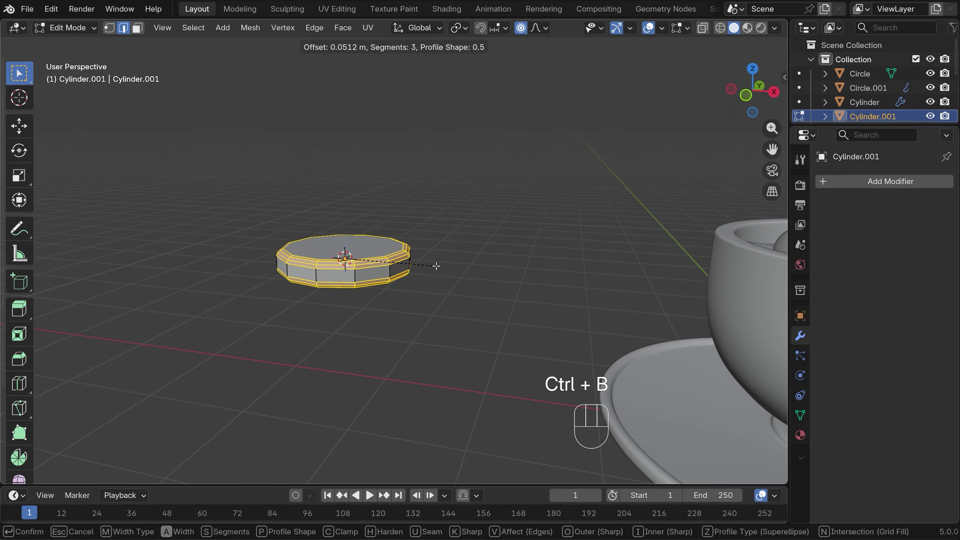
pyautogui.click(439, 267)
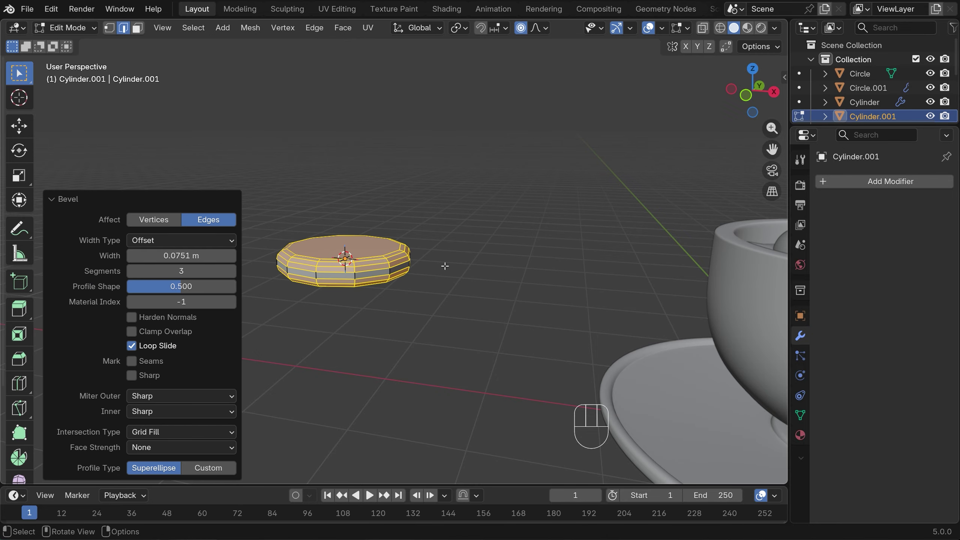
# - In Object Mode, give the bevelled cylinder a level 3 Subdivision Surface and shade it smooth
pyautogui.press('Tab')
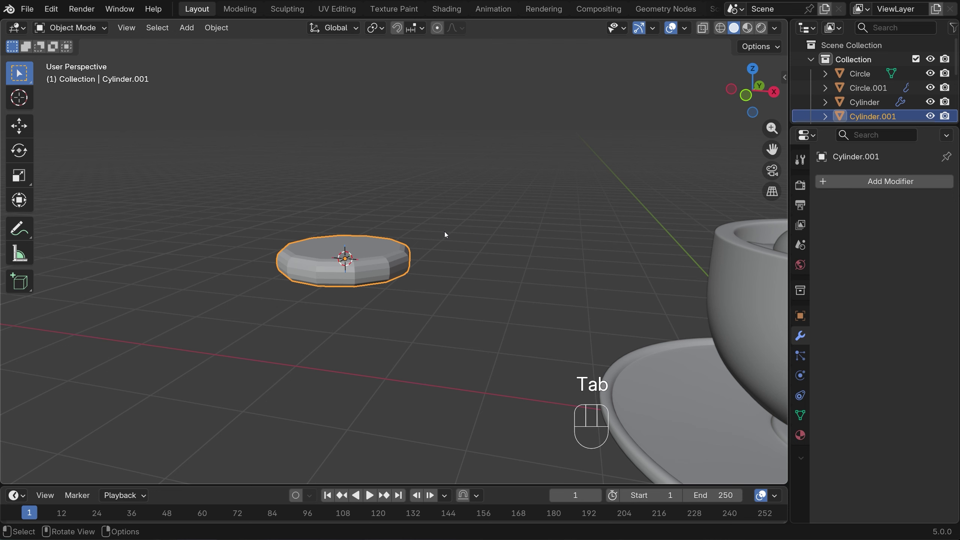
pyautogui.hotkey('ctrl', '3')
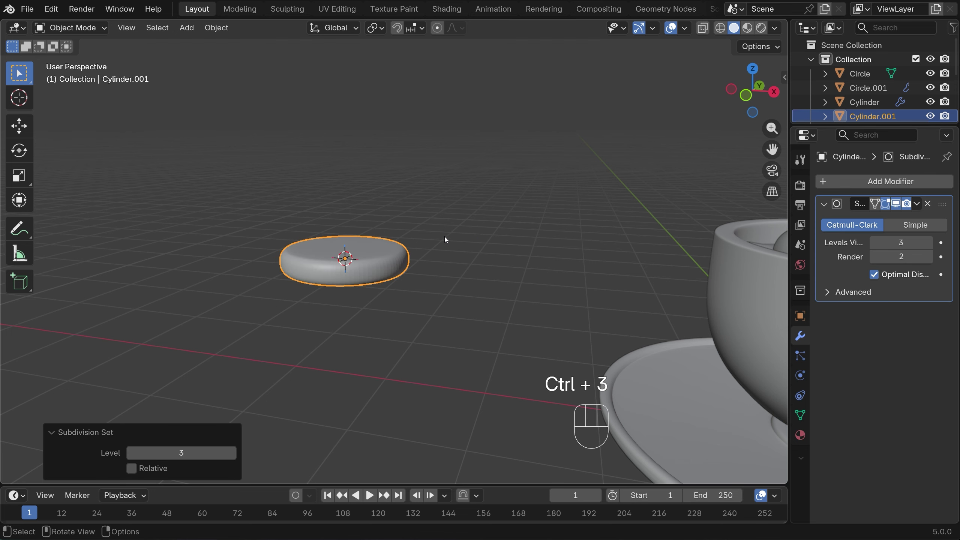
pyautogui.rightClick(376, 267)
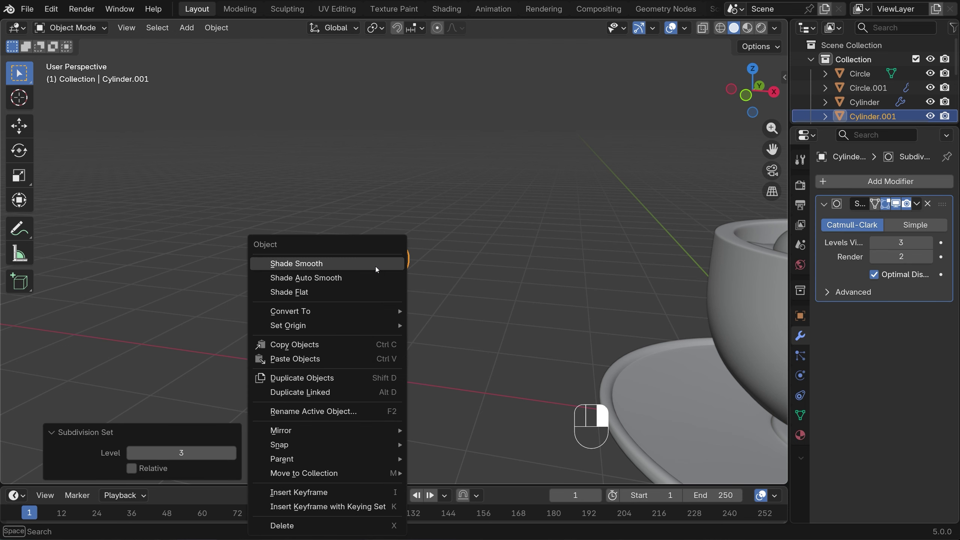
pyautogui.click(374, 264)
# - In Edit Mode, edge-slide the loop around the cylinder's top face inward by a factor of about 0.081
pyautogui.moveTo(449, 246); pyautogui.dragTo(472, 266, button='middle')
pyautogui.press('Tab')
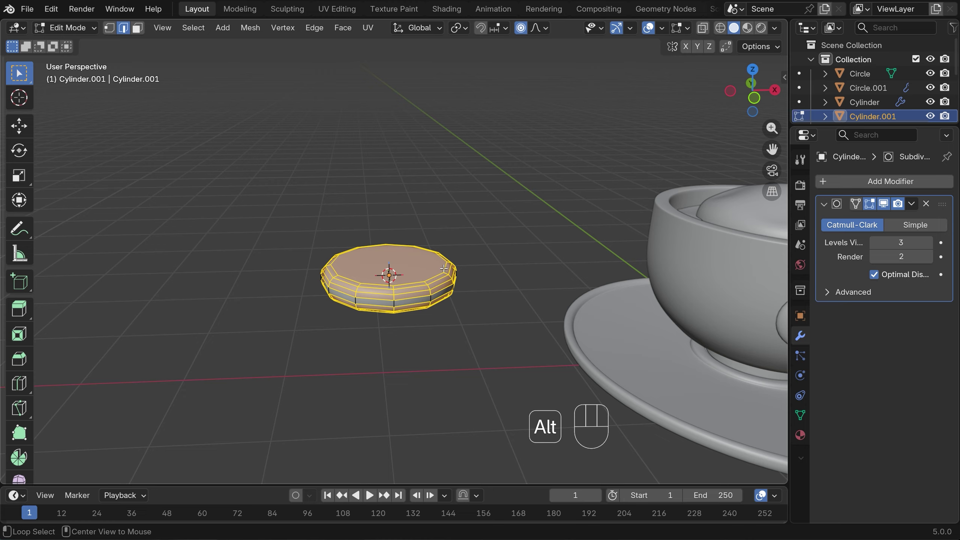
pyautogui.keyDown('alt'); pyautogui.click(453, 269); pyautogui.keyUp('alt')
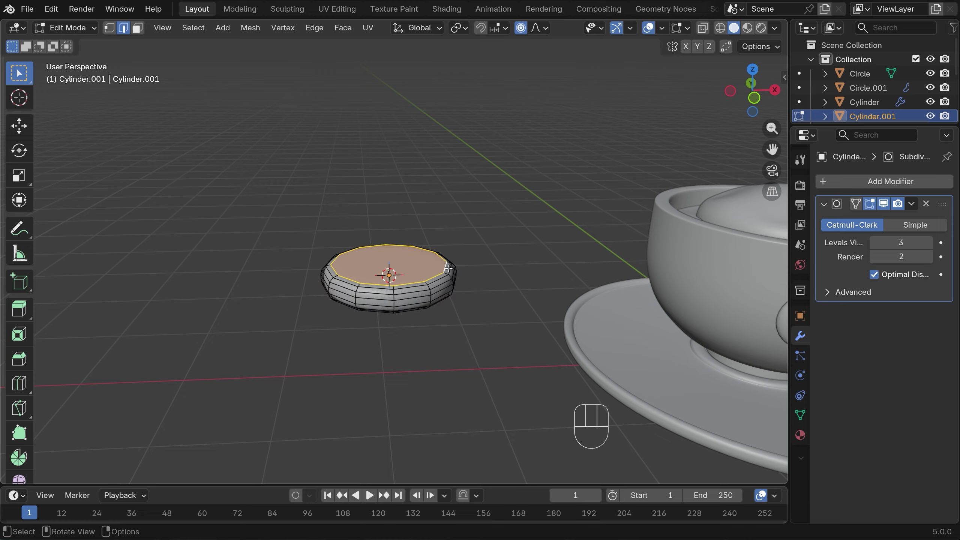
pyautogui.press('g')
pyautogui.press('g')
pyautogui.click(440, 277)
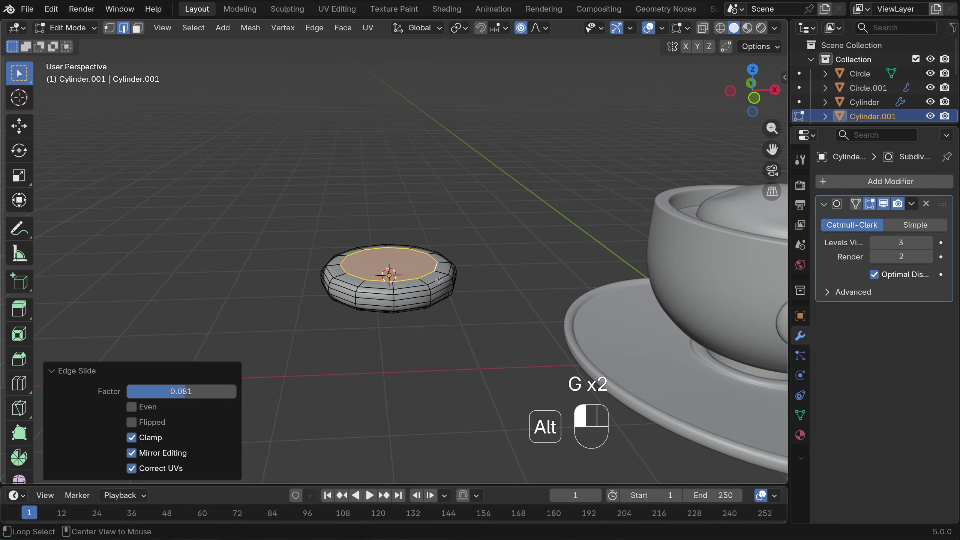
# - Edge-slide the second loop of the cylinder's upper bevel inward by a factor of about 0.34
pyautogui.keyDown('alt'); pyautogui.click(457, 281); pyautogui.keyUp('alt')
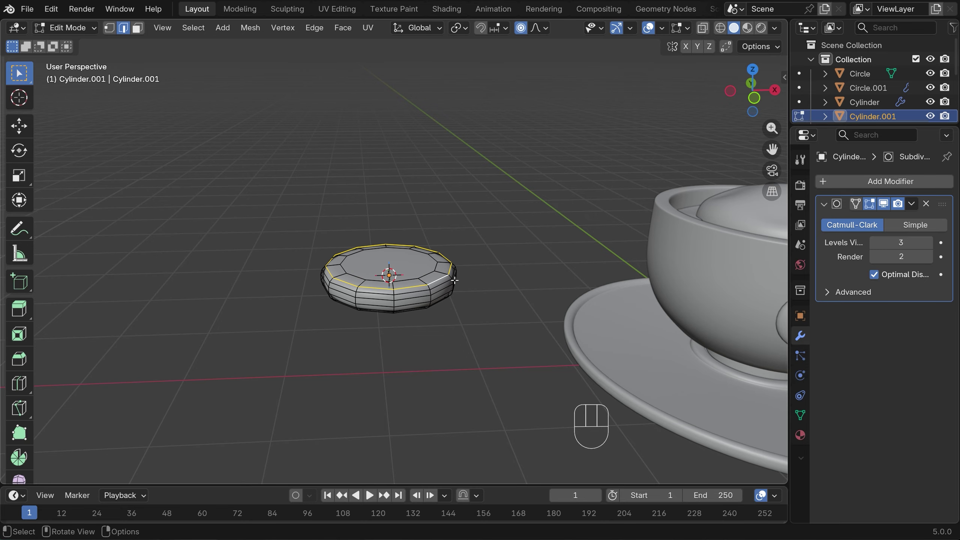
pyautogui.press('g')
pyautogui.press('g')
pyautogui.press('g')
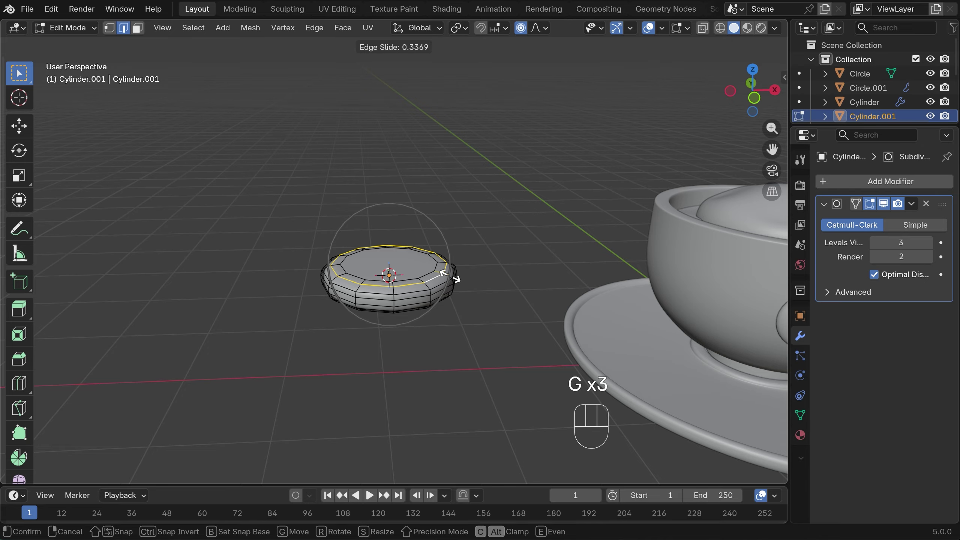
pyautogui.click(450, 276)
# - Edge-slide the third loop of the cylinder's upper bevel by a factor of about 0.265
pyautogui.keyDown('alt'); pyautogui.click(441, 285); pyautogui.keyUp('alt')
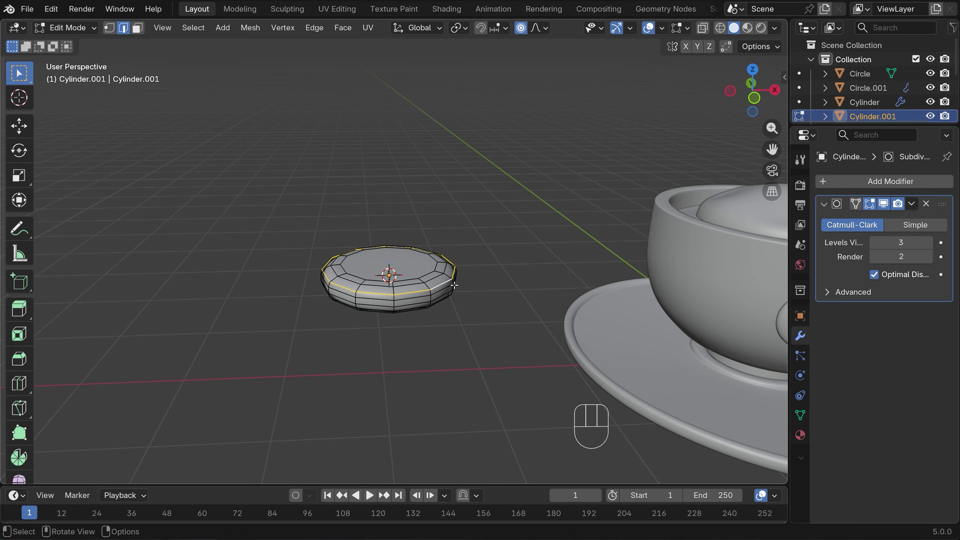
pyautogui.press('g')
pyautogui.press('g')
pyautogui.click(454, 283)
# - Edge-slide the loop around the cylinder's bottom face inward by about 0.139, and turn off proportional editing
pyautogui.moveTo(454, 284); pyautogui.dragTo(473, 230, button='middle')
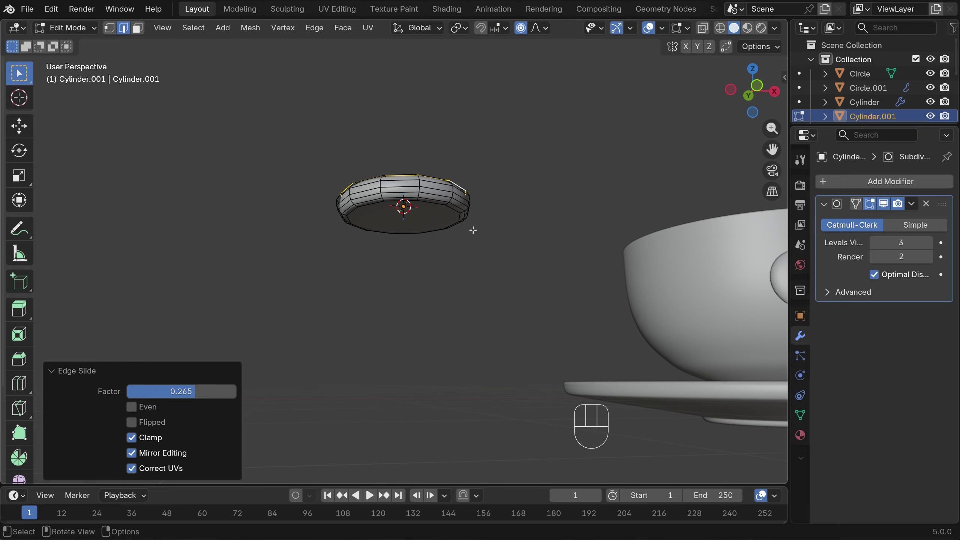
pyautogui.keyDown('alt'); pyautogui.click(455, 210); pyautogui.keyUp('alt')
pyautogui.press('g')
pyautogui.press('g')
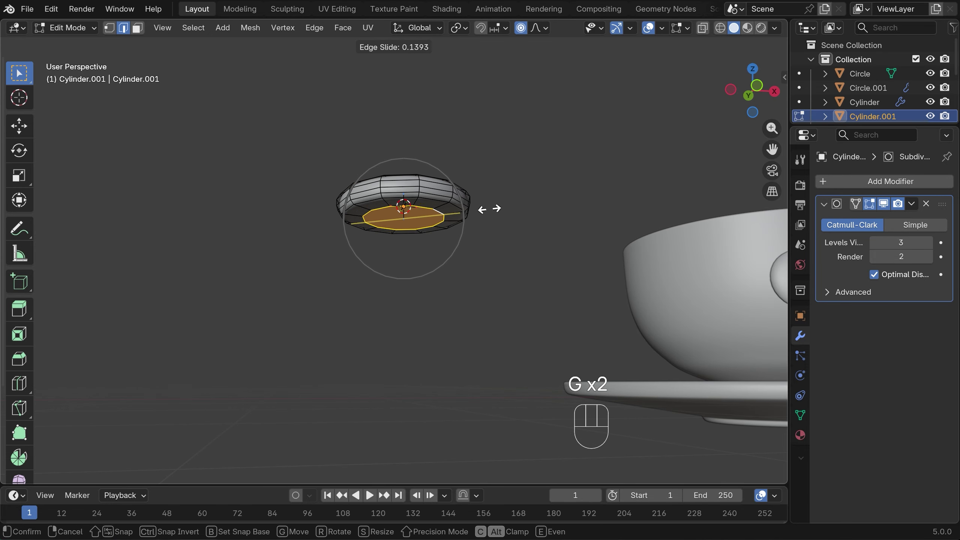
pyautogui.click(487, 209)
pyautogui.click(524, 29)
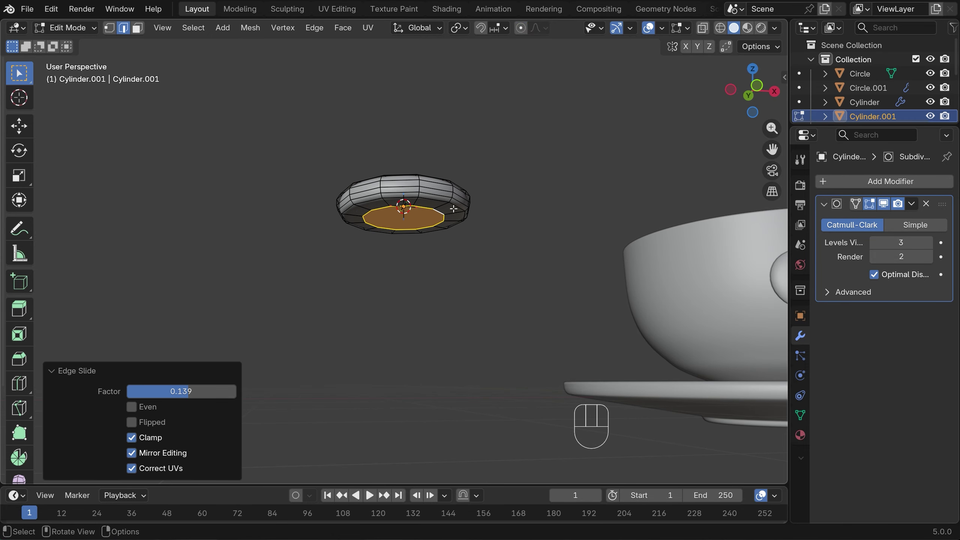
# - Edge-slide the second loop of the cylinder's lower bevel slightly inward
pyautogui.keyDown('alt'); pyautogui.click(453, 208); pyautogui.keyUp('alt')
pyautogui.press('g')
pyautogui.press('g')
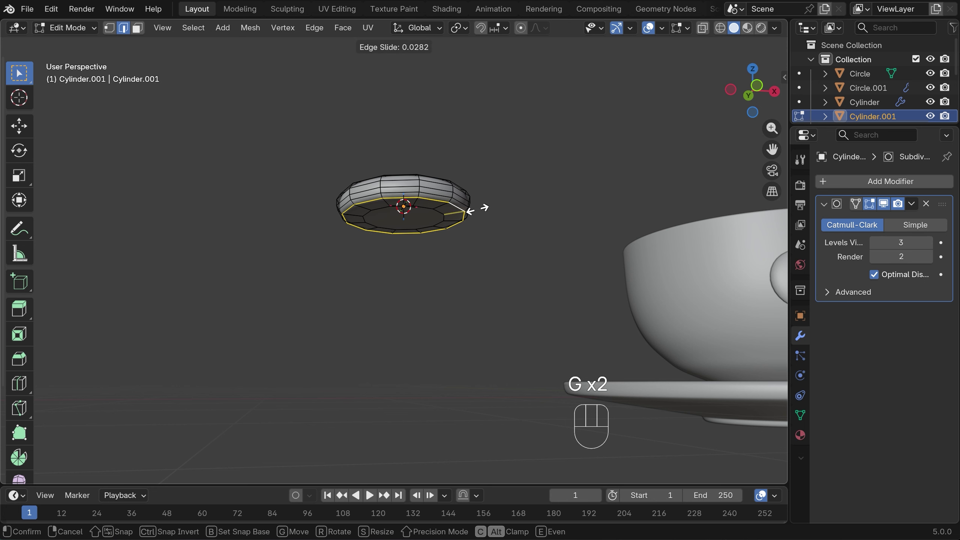
pyautogui.click(472, 208)
# - Edge-slide the third loop of the cylinder's lower bevel by a factor of about 0.485
pyautogui.keyDown('alt'); pyautogui.click(459, 201); pyautogui.keyUp('alt')
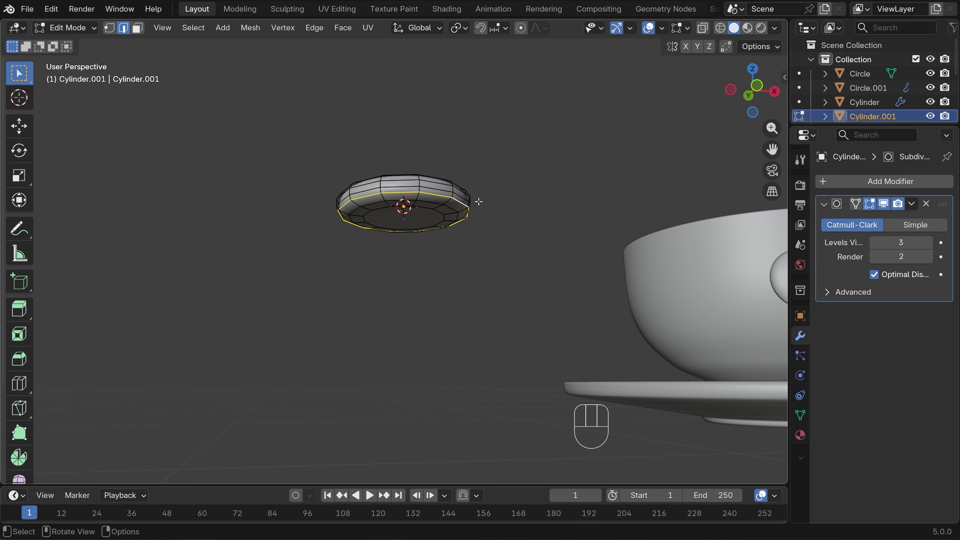
pyautogui.press('g')
pyautogui.press('g')
pyautogui.click(484, 208)
pyautogui.moveTo(488, 195); pyautogui.dragTo(497, 225, button='middle')
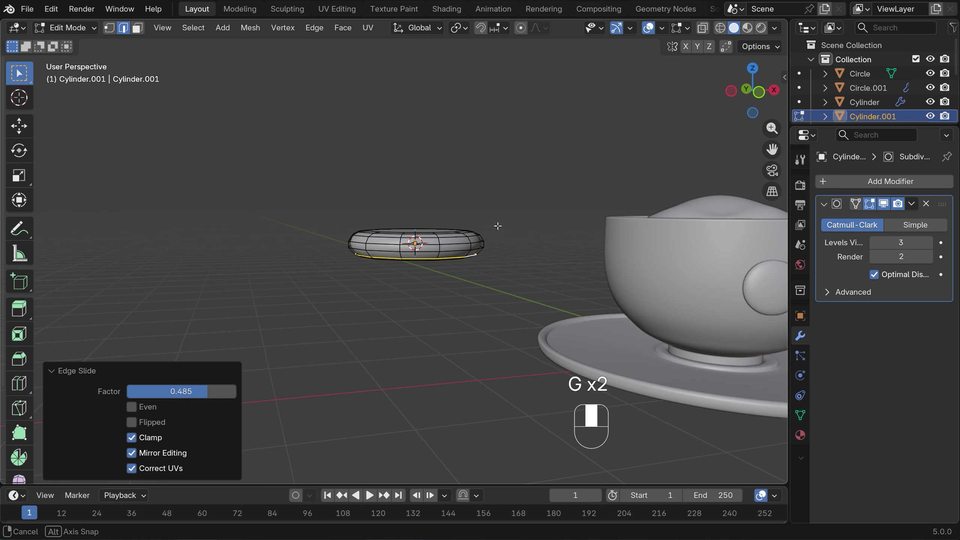
# - Return to Object Mode and deselect the smoothed disc
pyautogui.press('Tab')
pyautogui.moveTo(474, 209); pyautogui.dragTo(504, 233)
pyautogui.moveTo(527, 230); pyautogui.dragTo(490, 289, button='middle')
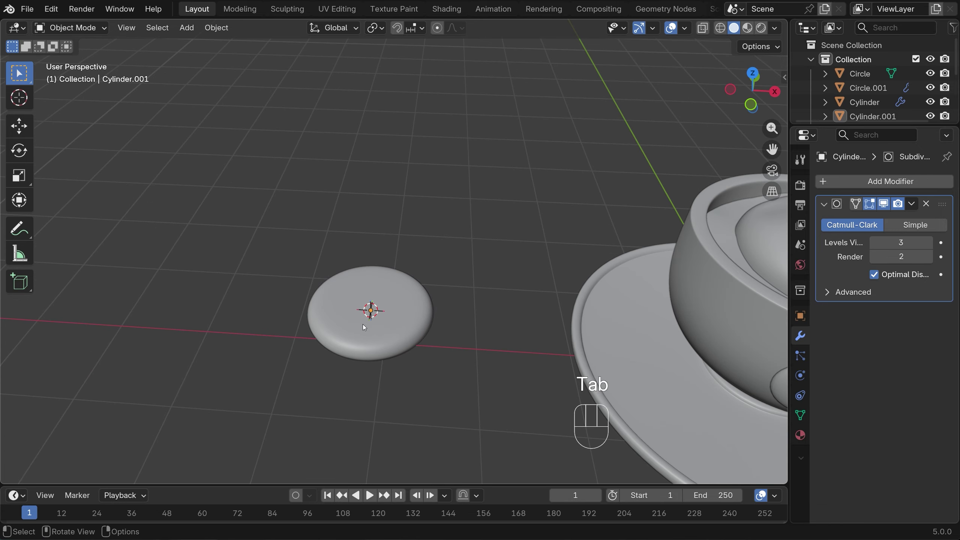
# - Place the 3D cursor on the disc in the top view, add an ico sphere there and scale it down to a small chip
pyautogui.press('KP_7')
pyautogui.scroll(-1, 438, 296)
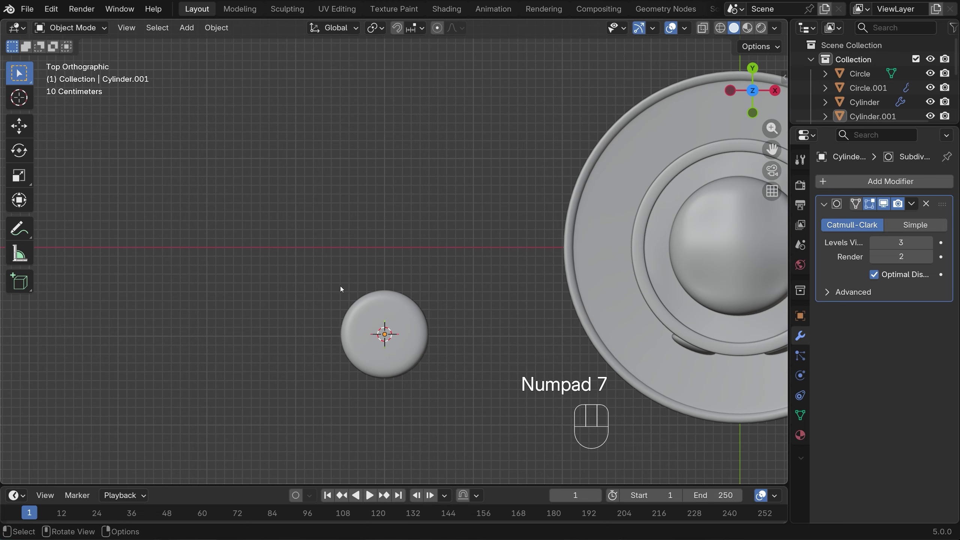
pyautogui.keyDown('shift'); pyautogui.rightClick(375, 319); pyautogui.keyUp('shift')
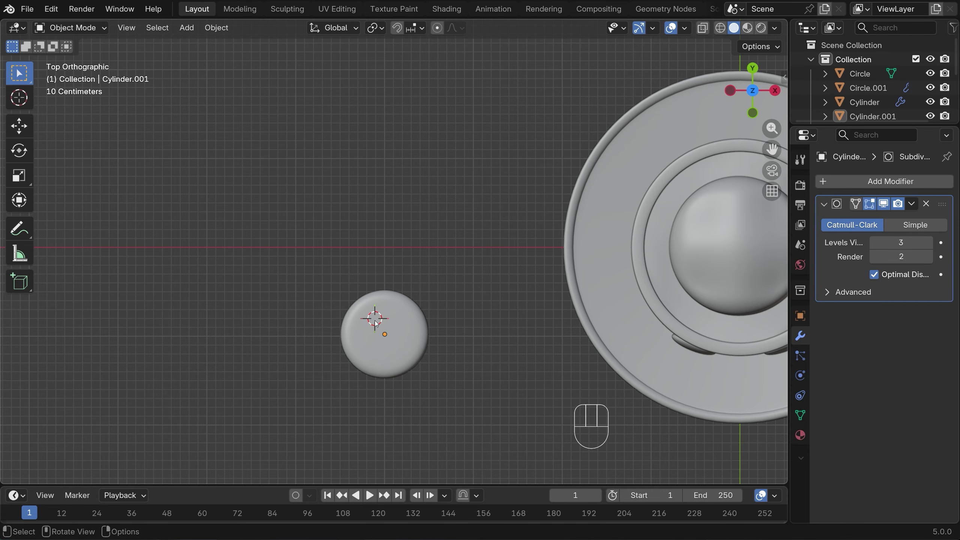
pyautogui.hotkey('shift', 'a')
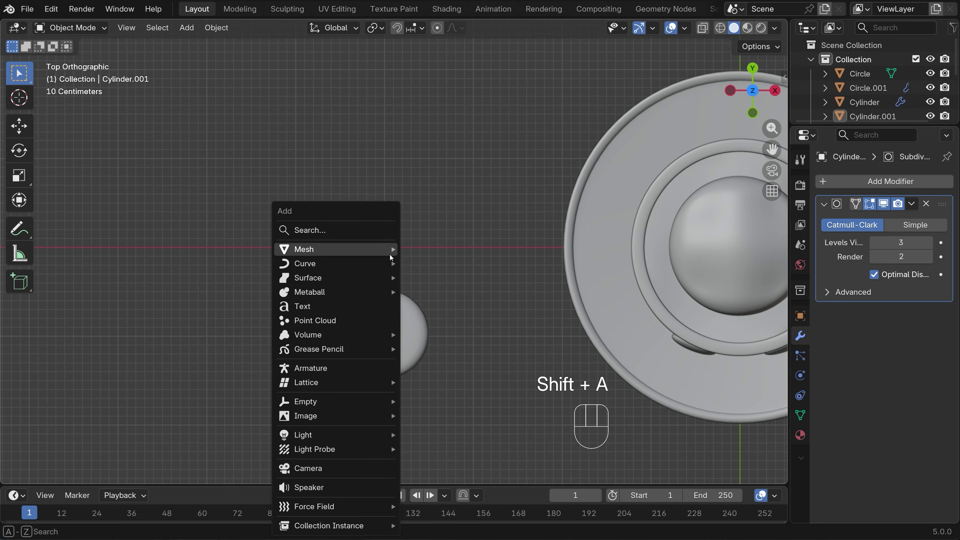
pyautogui.moveTo(387, 251)
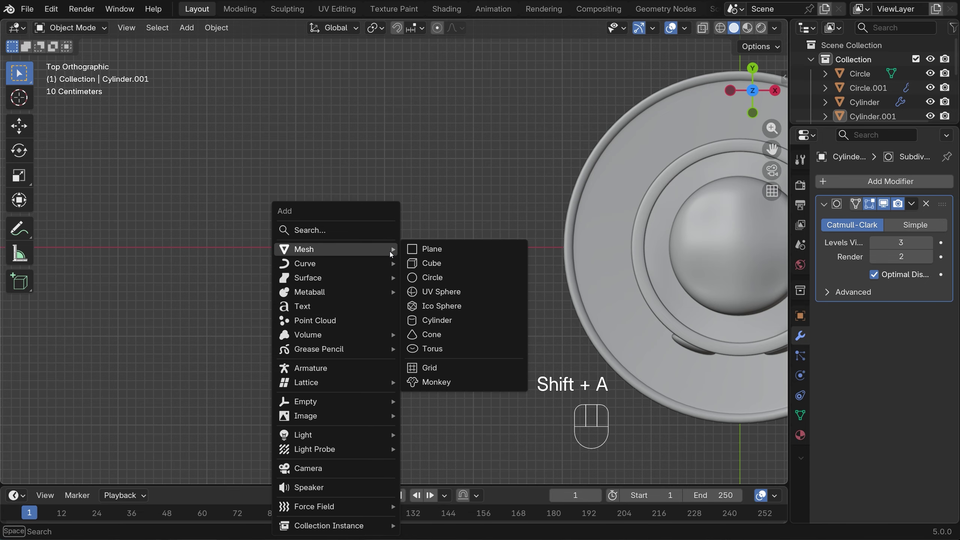
pyautogui.click(430, 307)
pyautogui.press('s')
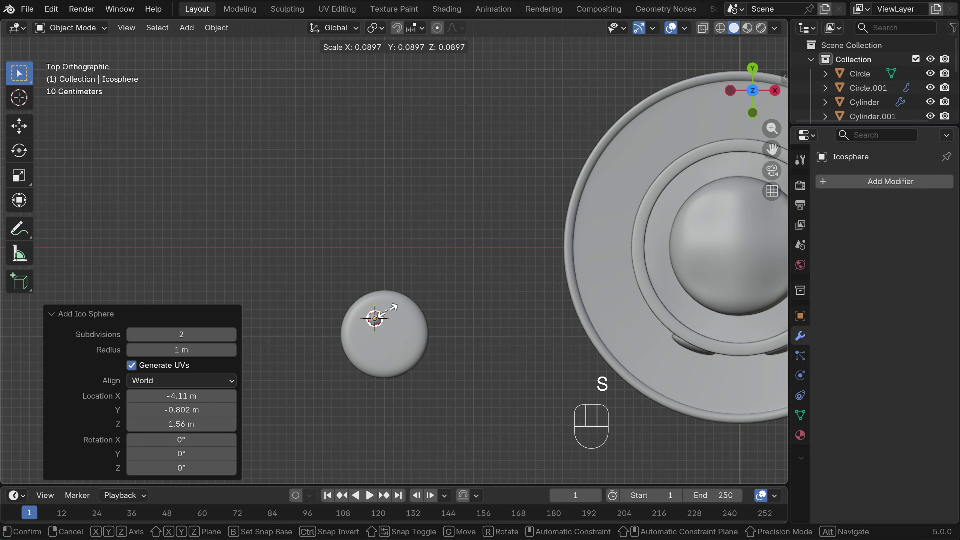
pyautogui.click(380, 317)
# - In the front view, lower the small ico sphere about 0.017 m along Z into the disc's top surface
pyautogui.press('KP_1')
pyautogui.scroll(3, 437, 270)
pyautogui.moveTo(772, 149); pyautogui.dragTo(842, 251)
pyautogui.press('g')
pyautogui.press('z')
pyautogui.click(454, 311)
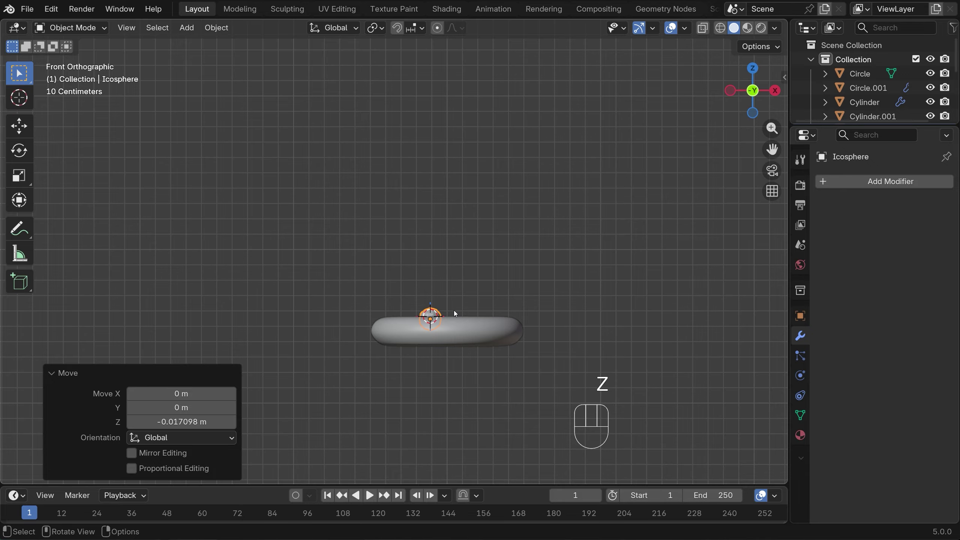
# - Move the ico sphere about -0.2 m along X toward the disc's edge and scale it by about 0.742
pyautogui.press('g')
pyautogui.press('x')
pyautogui.click(433, 303)
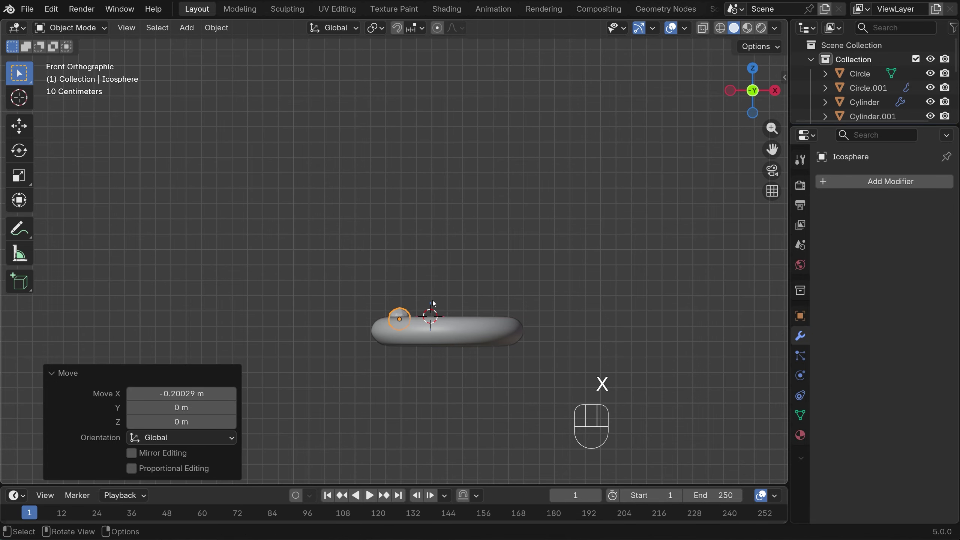
pyautogui.press('KP_7')
pyautogui.press('s')
pyautogui.click(431, 353)
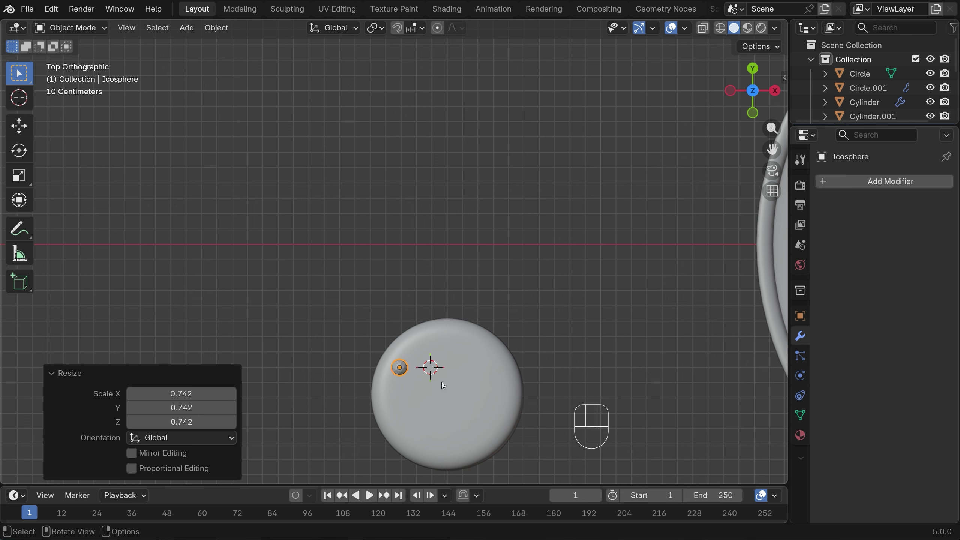
# - Duplicate the small ico sphere ten times in the top view, scattering the copies over the disc as chips
pyautogui.hotkey('shift', 'd')
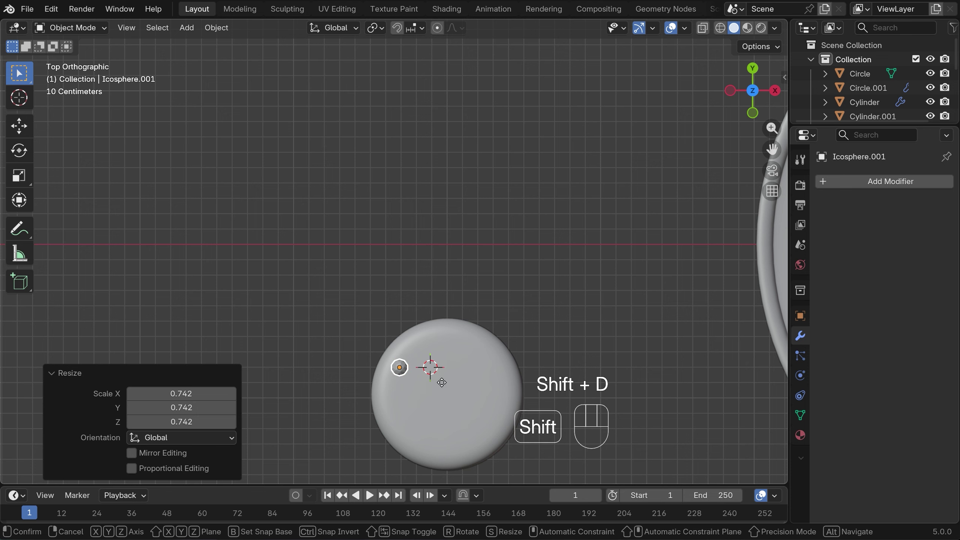
pyautogui.click(489, 363)
pyautogui.hotkey('shift', 'd')
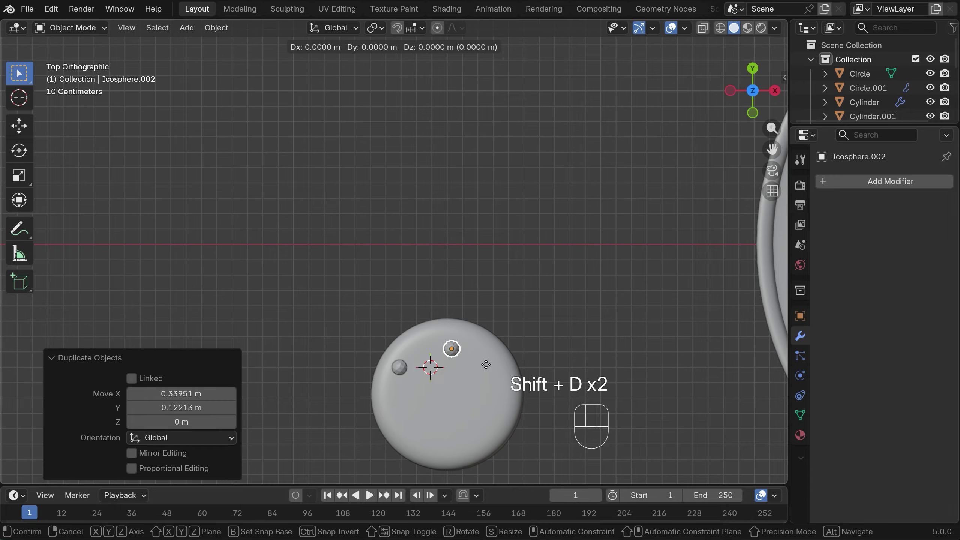
pyautogui.click(472, 405)
pyautogui.hotkey('shift', 'd')
pyautogui.click(443, 393)
pyautogui.hotkey('shift', 'd')
pyautogui.click(550, 357)
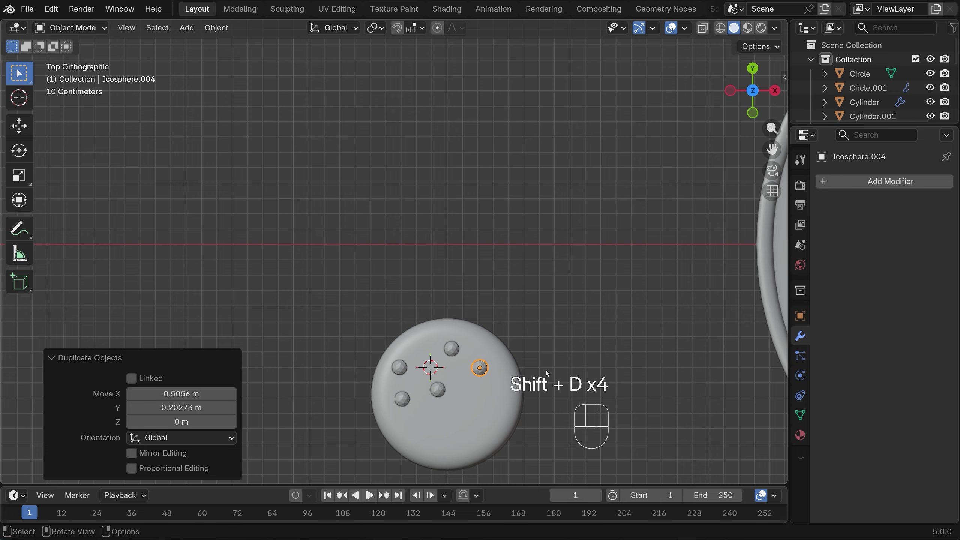
pyautogui.hotkey('shift', 'd')
pyautogui.click(530, 415)
pyautogui.hotkey('shift', 'd')
pyautogui.click(482, 420)
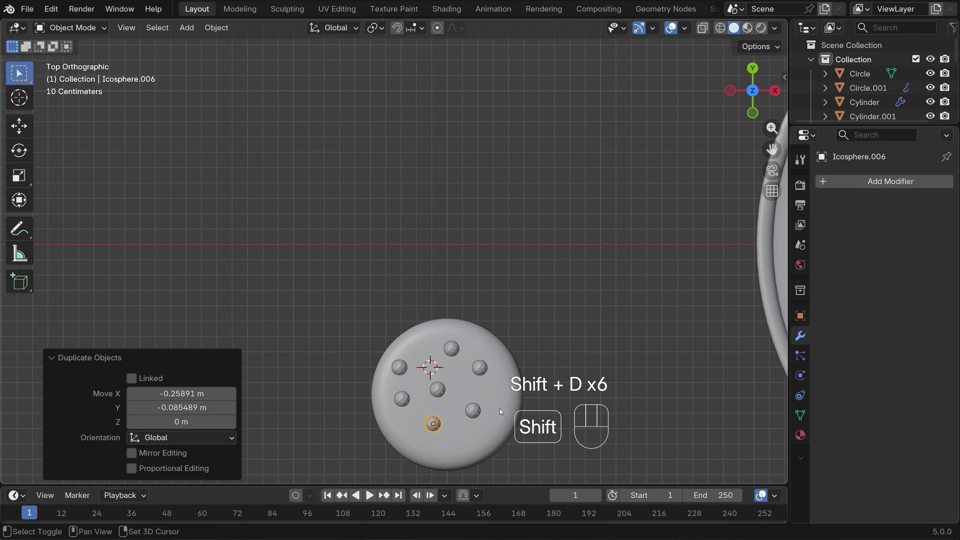
pyautogui.hotkey('shift', 'd')
pyautogui.click(513, 432)
pyautogui.hotkey('shift', 'd')
pyautogui.click(544, 382)
pyautogui.hotkey('shift', 'd')
pyautogui.click(427, 408)
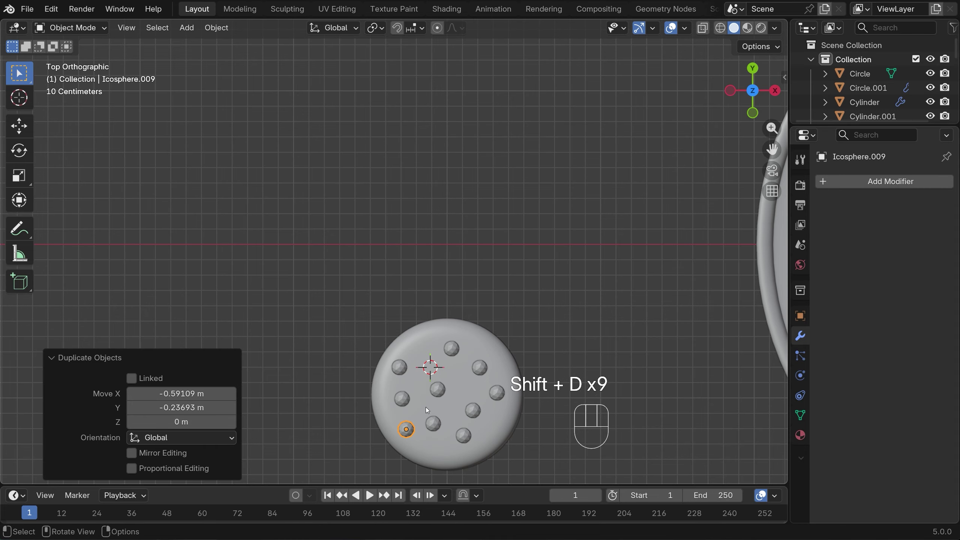
pyautogui.hotkey('shift', 'd')
pyautogui.click(454, 294)
# - Add two more chip copies to the disc, one near its centre and one near its front edge
pyautogui.press('KP_1')
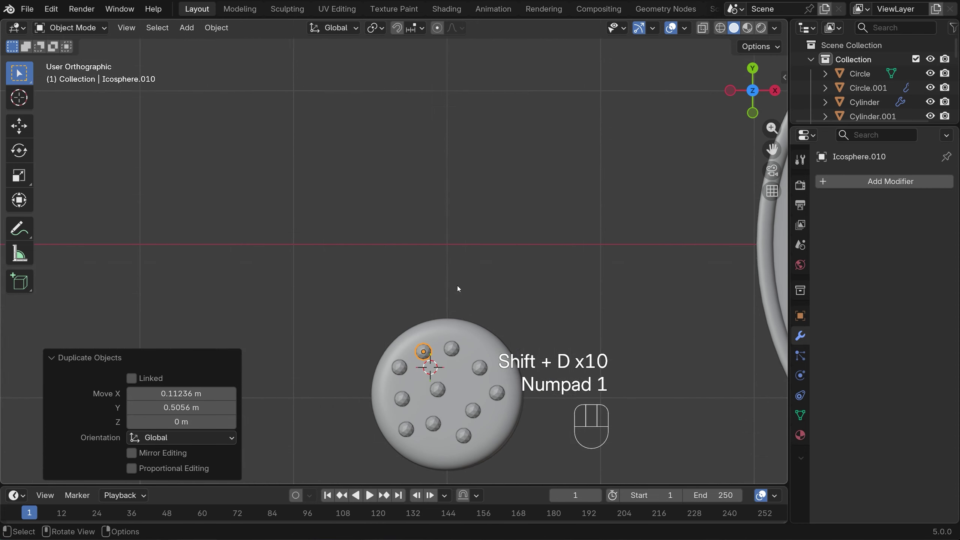
pyautogui.moveTo(482, 267); pyautogui.dragTo(459, 310, button='middle')
pyautogui.press('KP_7')
pyautogui.hotkey('shift', 'd')
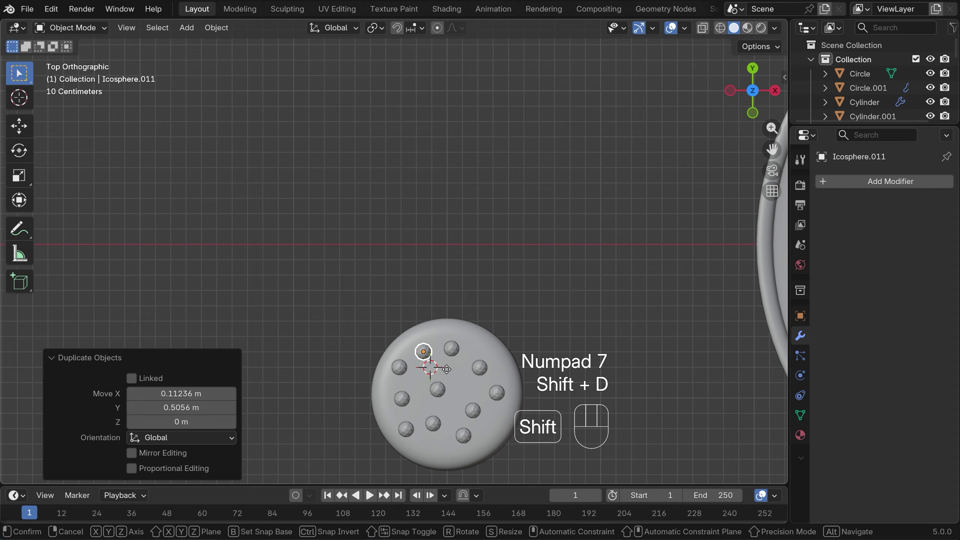
pyautogui.click(478, 380)
pyautogui.hotkey('shift', 'd')
pyautogui.click(455, 443)
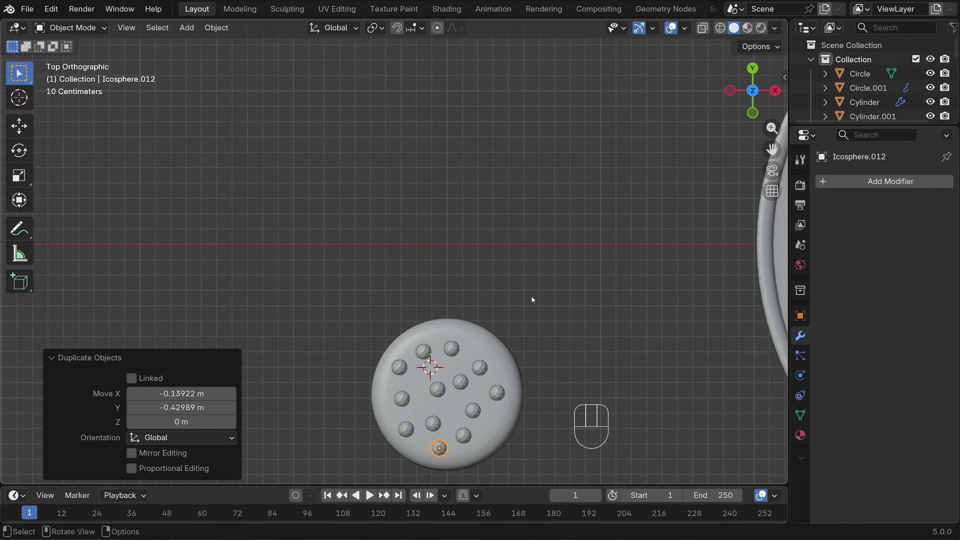
# - Select the disc with all its chips and move it about 2.63 m along X over the saucer
pyautogui.scroll(-6, 529, 288)
pyautogui.moveTo(372, 255); pyautogui.dragTo(447, 373)
pyautogui.press('g')
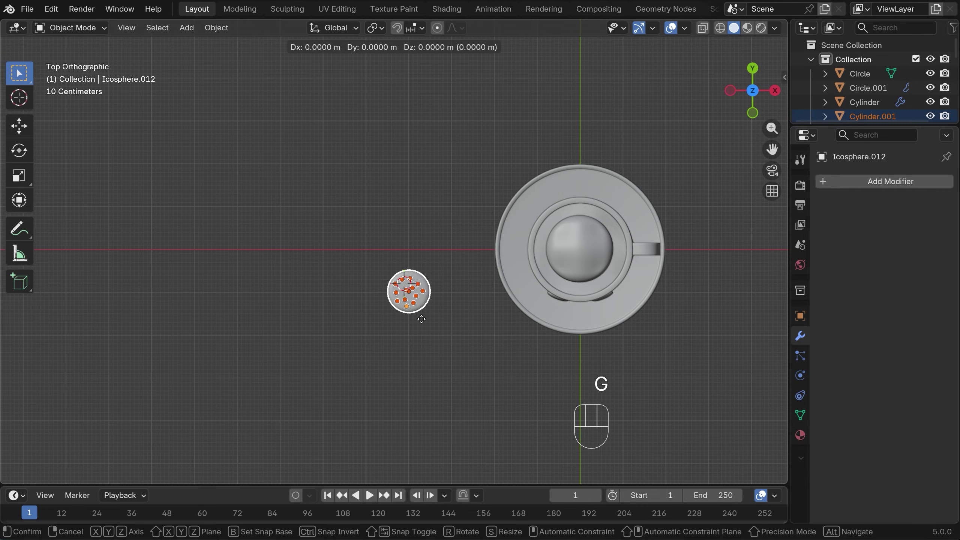
pyautogui.click(504, 300)
# - In the front view, lower the biscuit about 1.234 m along Z onto the saucer
pyautogui.press('KP_1')
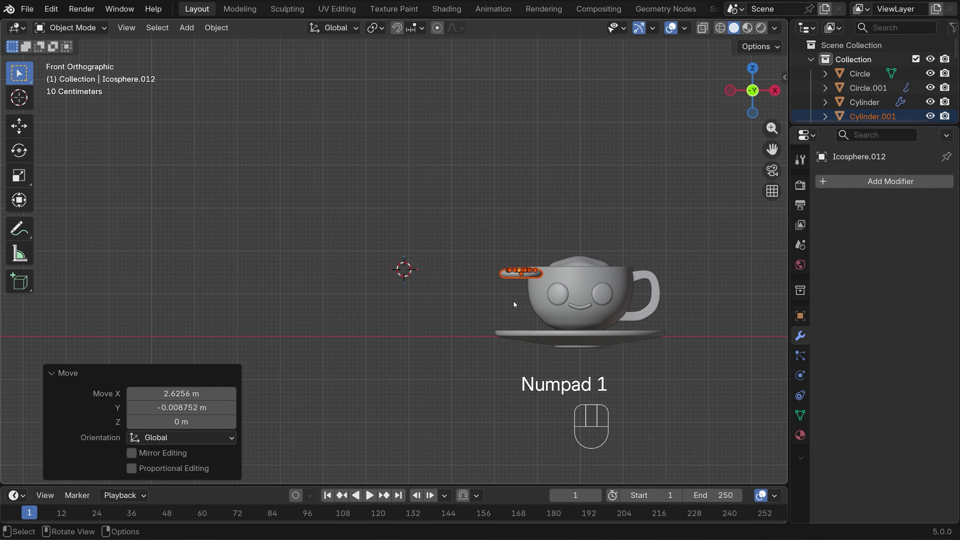
pyautogui.press('g')
pyautogui.press('z')
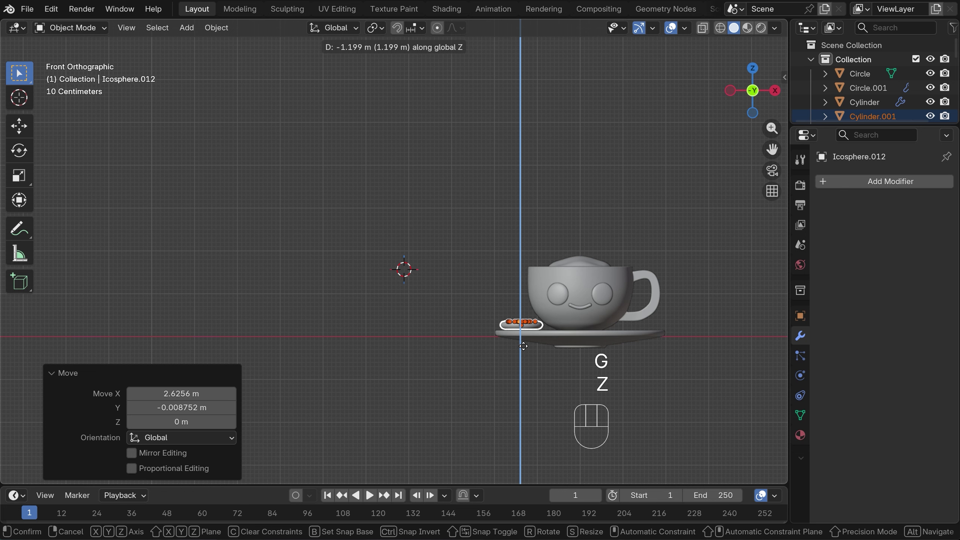
pyautogui.click(525, 351)
# - Shift the biscuit about 0.13 m along X toward the cup and tilt it about -3.04° in the front view
pyautogui.press('KP_7')
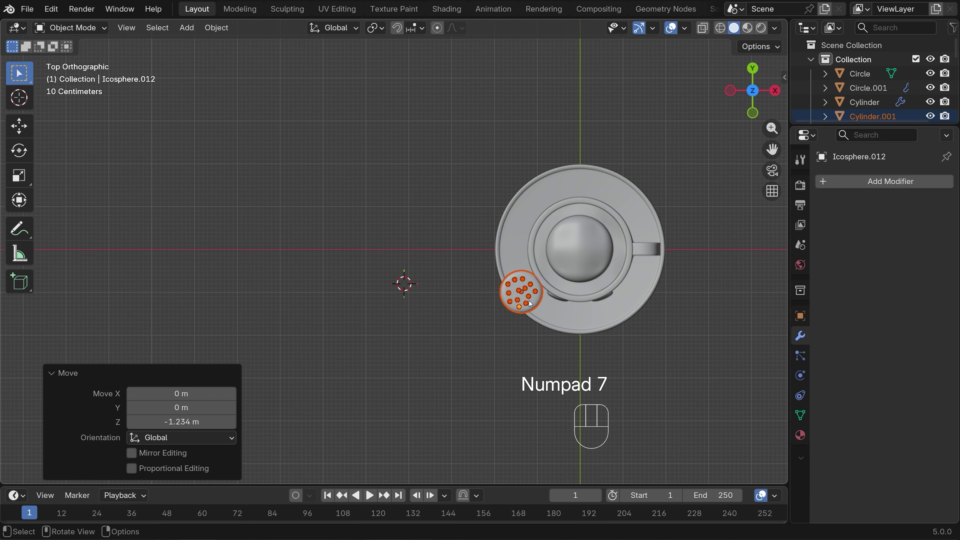
pyautogui.press('g')
pyautogui.click(546, 314)
pyautogui.press('KP_1')
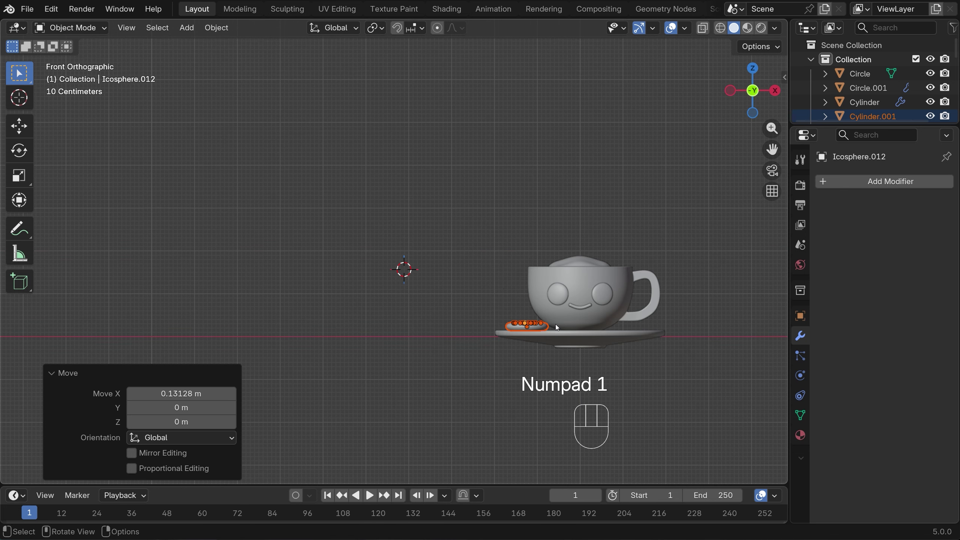
pyautogui.press('r')
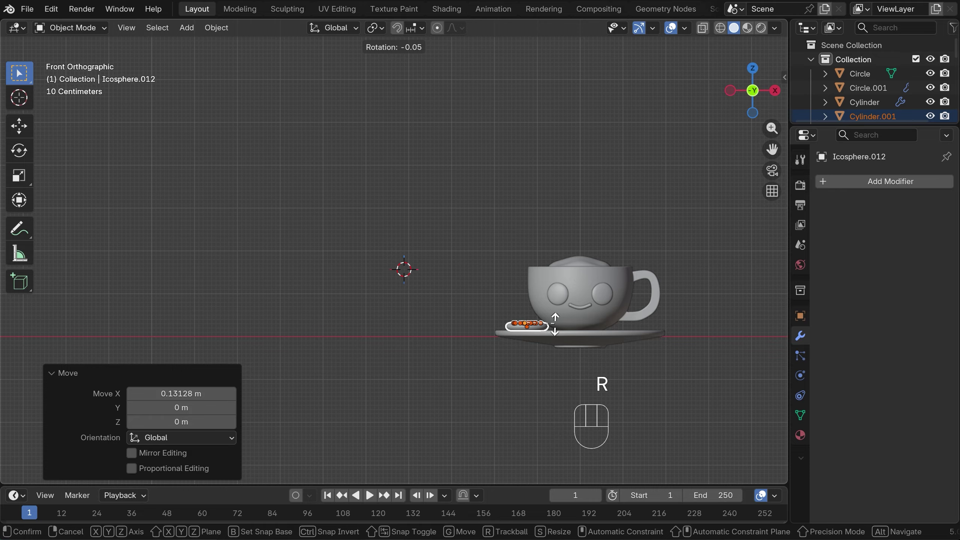
pyautogui.click(556, 328)
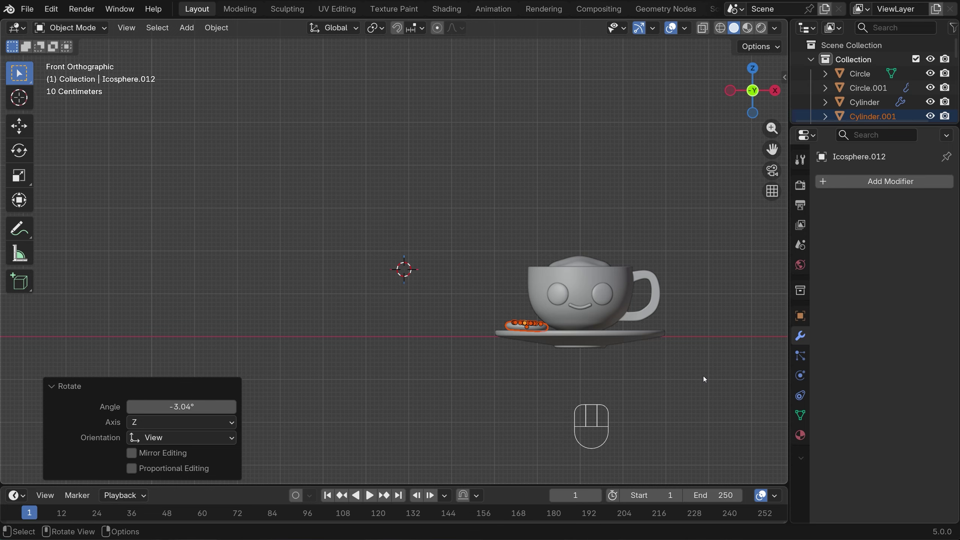
# - Duplicate the biscuit about 0.83 m in X and -0.48 m in Y, and tilt the copy about -2.19° in the right view
pyautogui.press('KP_7')
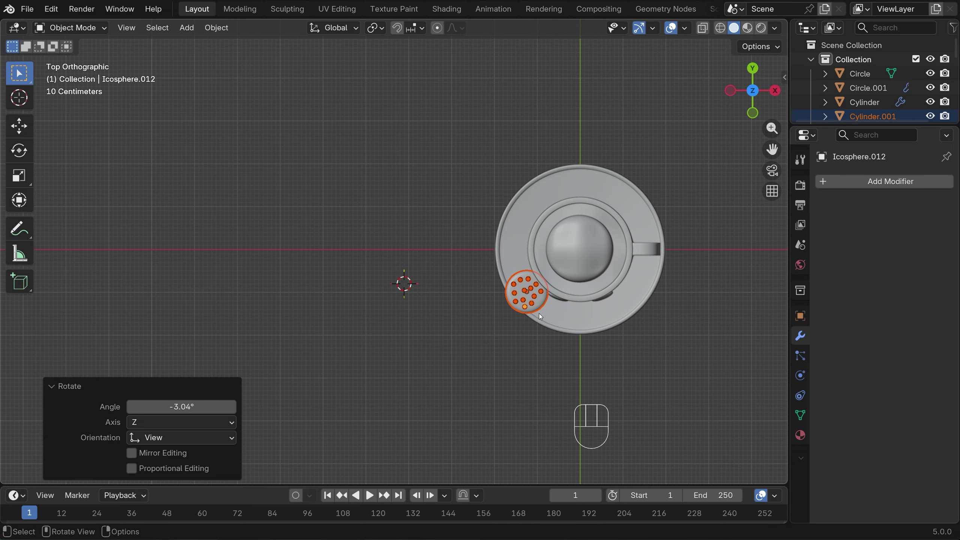
pyautogui.hotkey('shift', 'd')
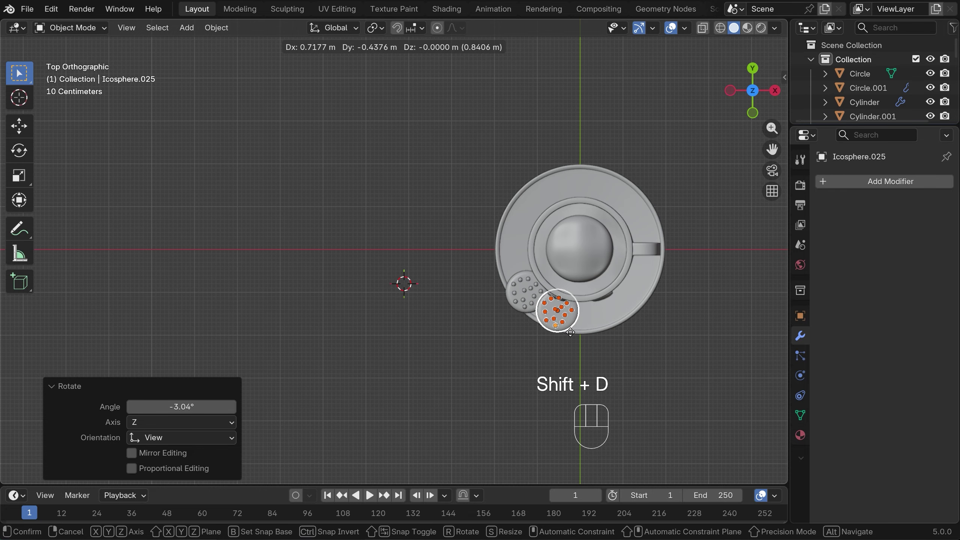
pyautogui.click(574, 334)
pyautogui.press('KP_3')
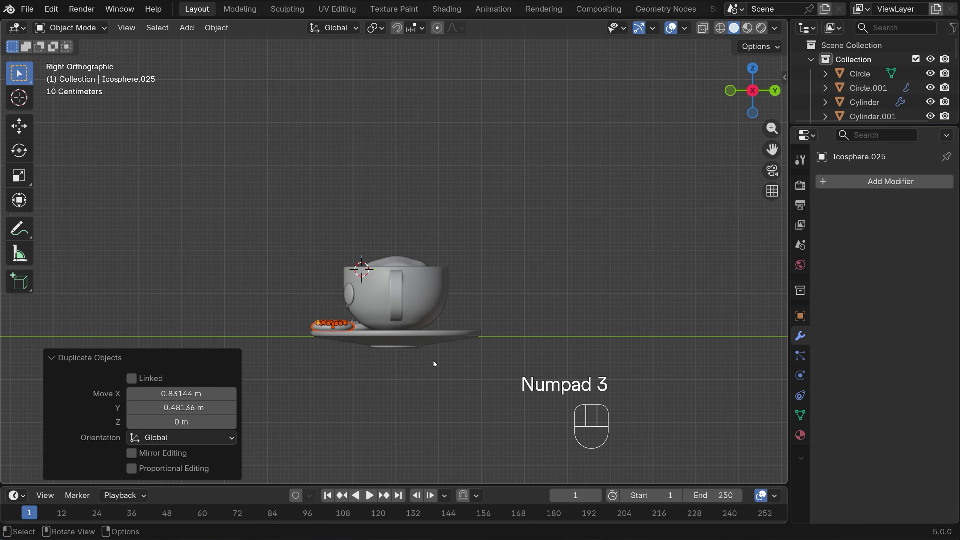
pyautogui.press('r')
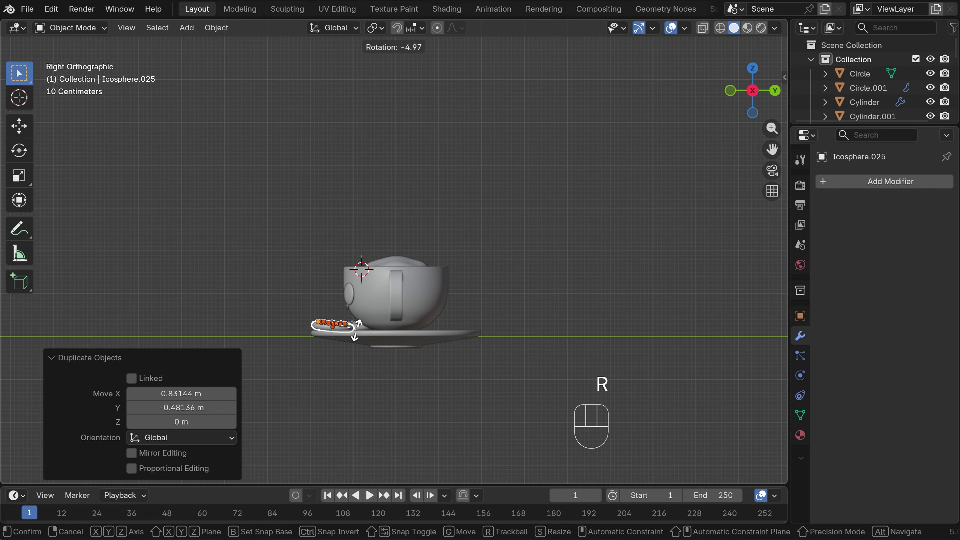
pyautogui.click(355, 329)
# - Nudge the second biscuit slightly in the top view and tilt it about 3.55° in the front view
pyautogui.press('KP_7')
pyautogui.press('g')
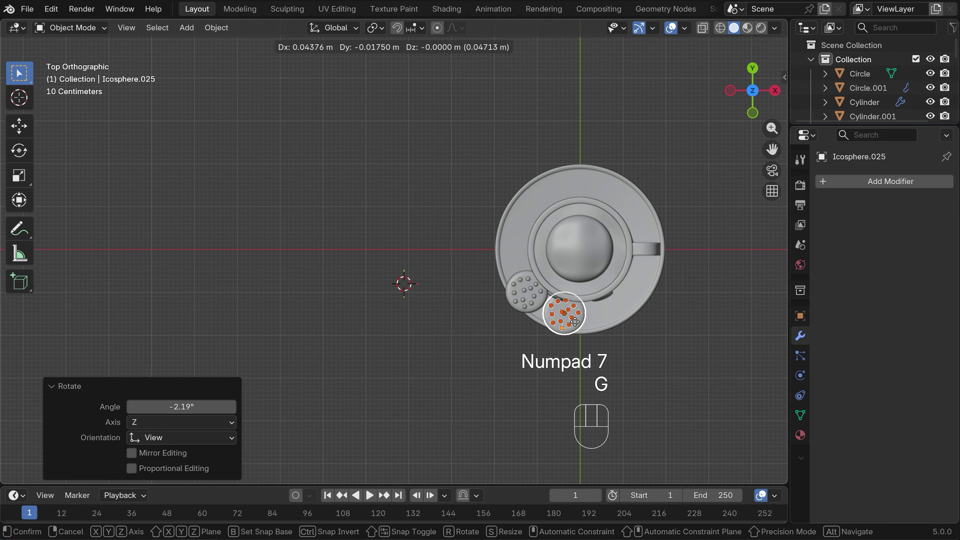
pyautogui.click(584, 329)
pyautogui.click(609, 352)
pyautogui.press('KP_1')
pyautogui.hotkey('ctrl', 'z')
pyautogui.press('r')
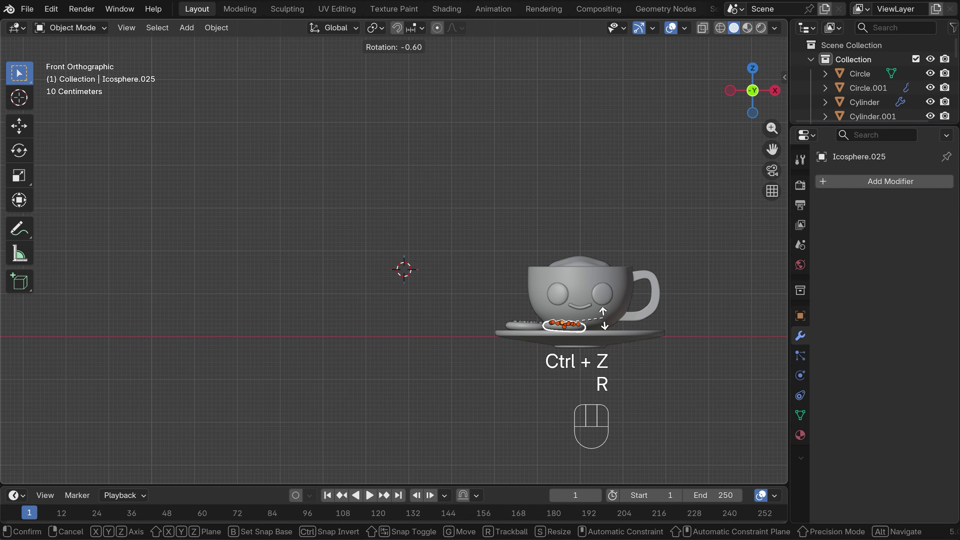
pyautogui.click(598, 317)
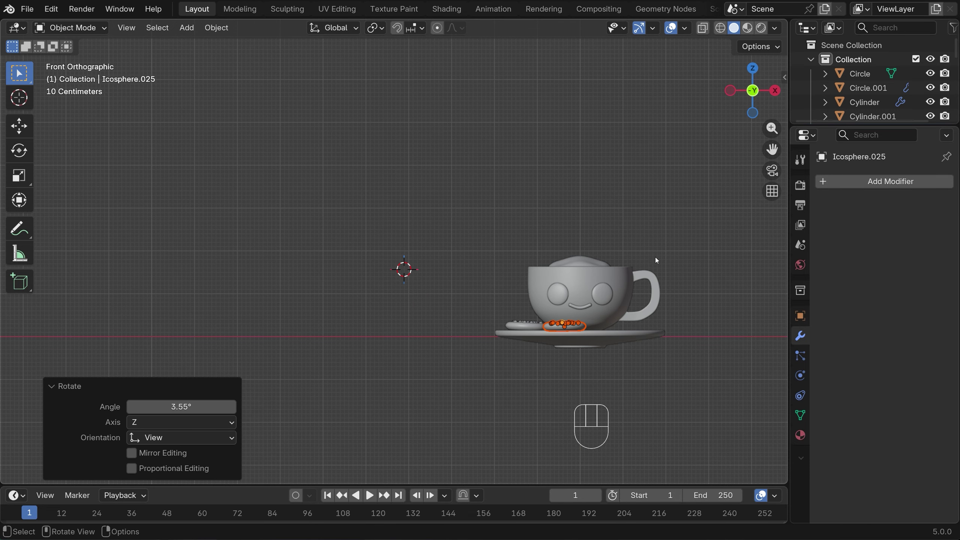
pyautogui.click(669, 241)
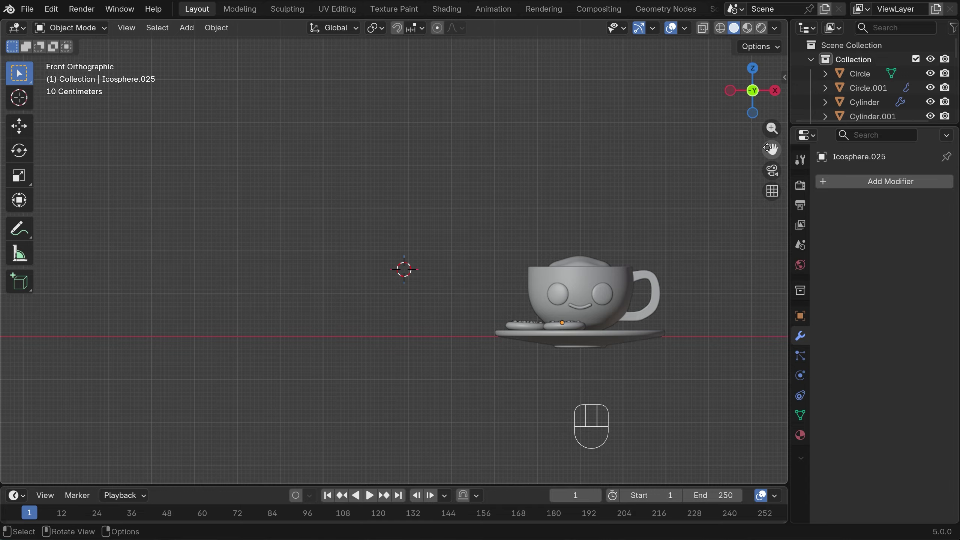
# - Reset the 3D cursor to the world origin
pyautogui.moveTo(772, 150); pyautogui.dragTo(594, 147)
pyautogui.press('KP_7')
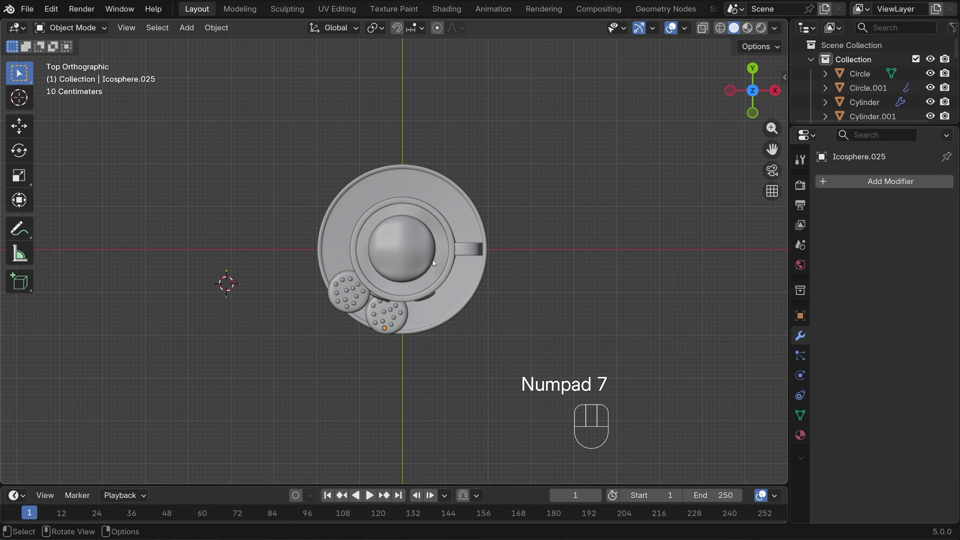
pyautogui.hotkey('shift', 's')
pyautogui.click(302, 311)
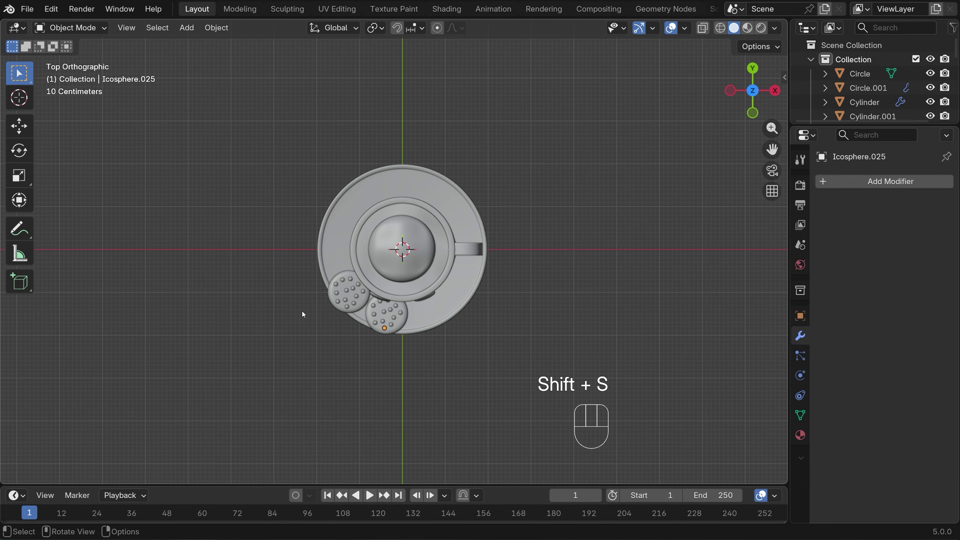
# - Add a 12-vertex cylinder at the world origin and scale it up uniformly by about 3.575
pyautogui.hotkey('shift', 'a')
pyautogui.moveTo(495, 221)
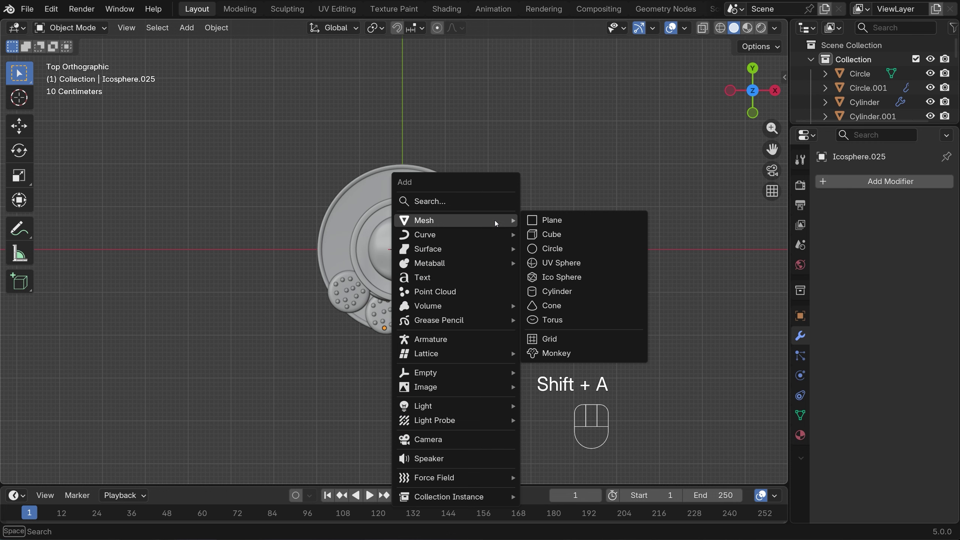
pyautogui.click(576, 292)
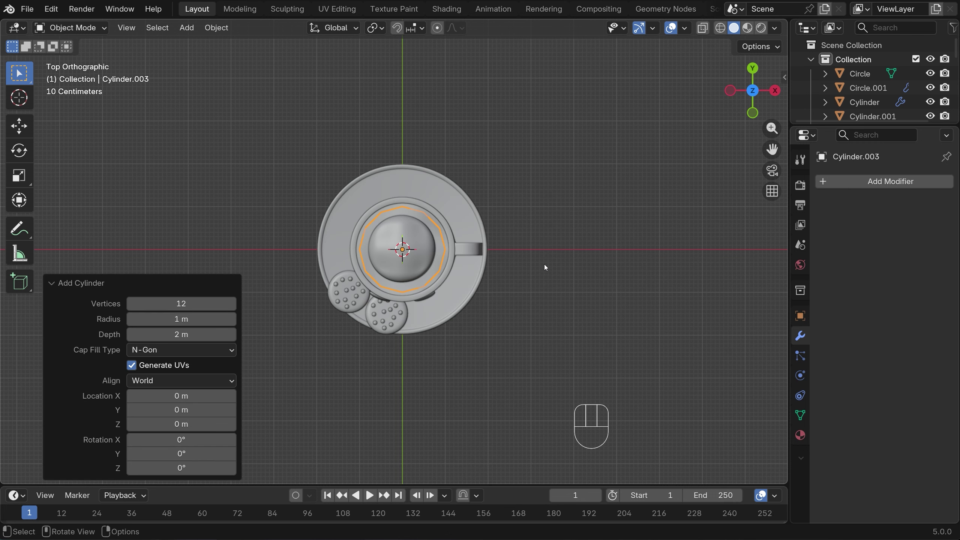
pyautogui.press('s')
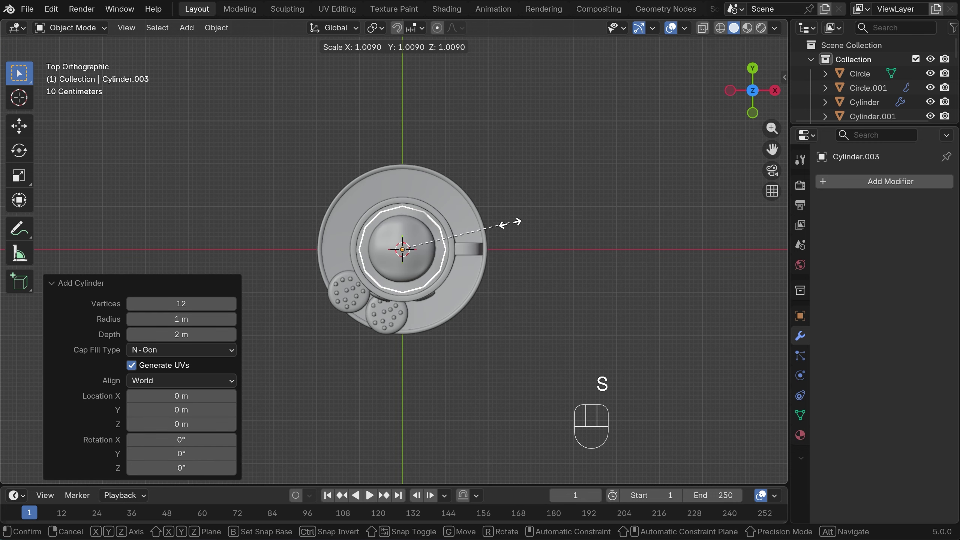
pyautogui.click(773, 172)
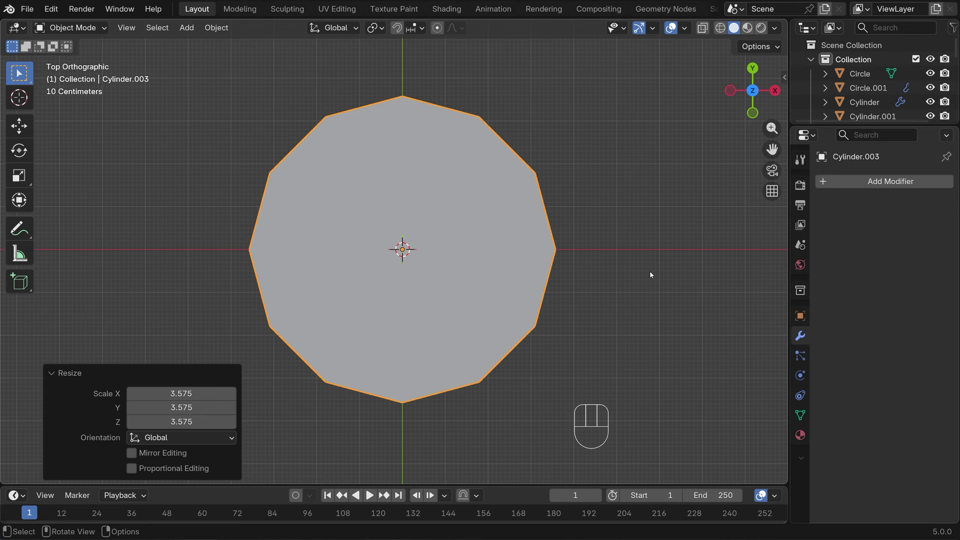
# - Flatten the cylinder to about 0.221 along Z and lower it about 1.045 m beneath the saucer
pyautogui.press('KP_1')
pyautogui.scroll(-4, 660, 249)
pyautogui.scroll(-1, 519, 289)
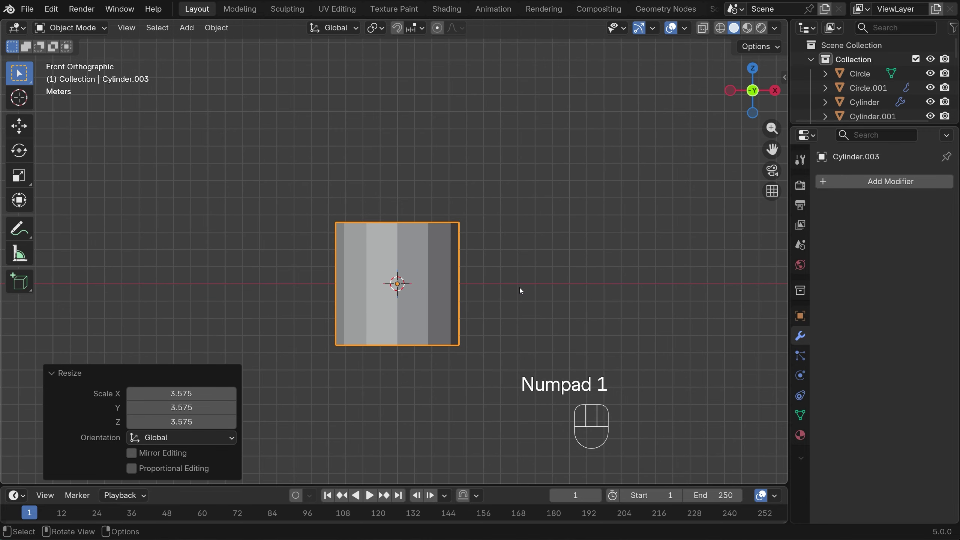
pyautogui.press('s')
pyautogui.press('z')
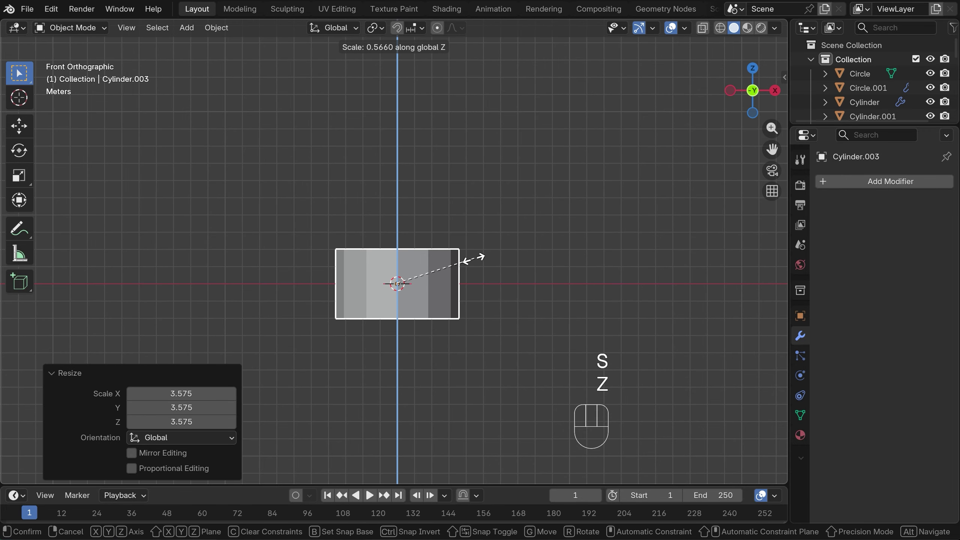
pyautogui.click(449, 291)
pyautogui.press('g')
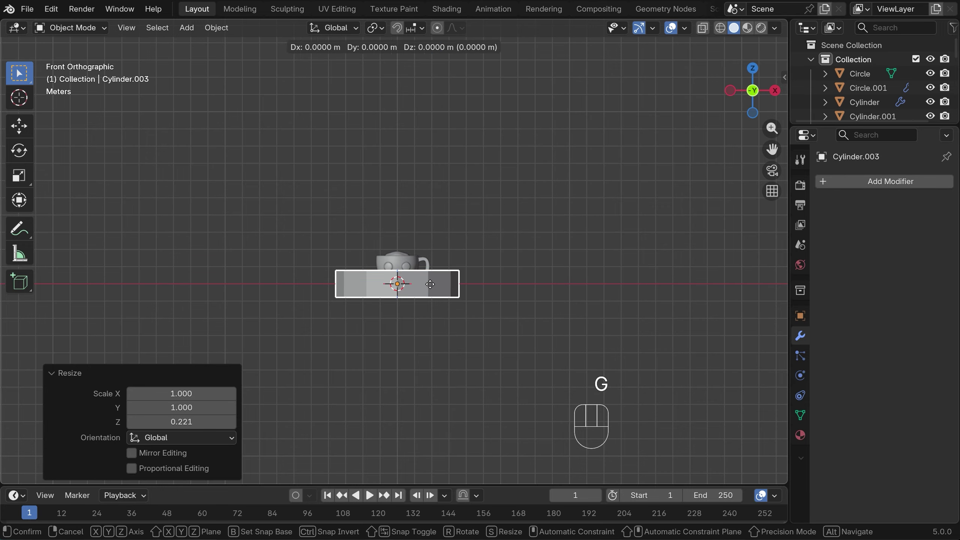
pyautogui.press('z')
pyautogui.click(427, 302)
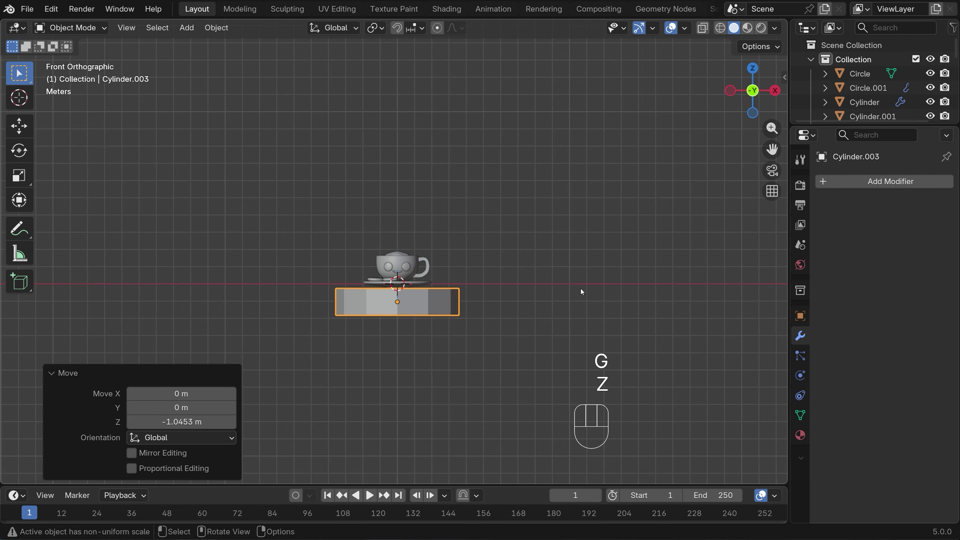
# - Scale the cylinder by about 0.896 along Z and raise it slightly to sit just under the saucer
pyautogui.press('s')
pyautogui.press('z')
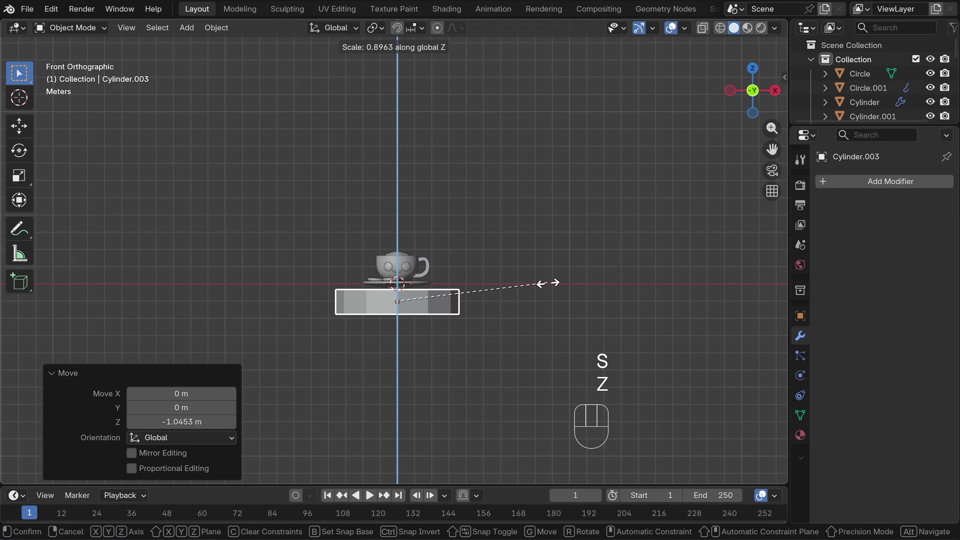
pyautogui.click(552, 282)
pyautogui.press('g')
pyautogui.press('z')
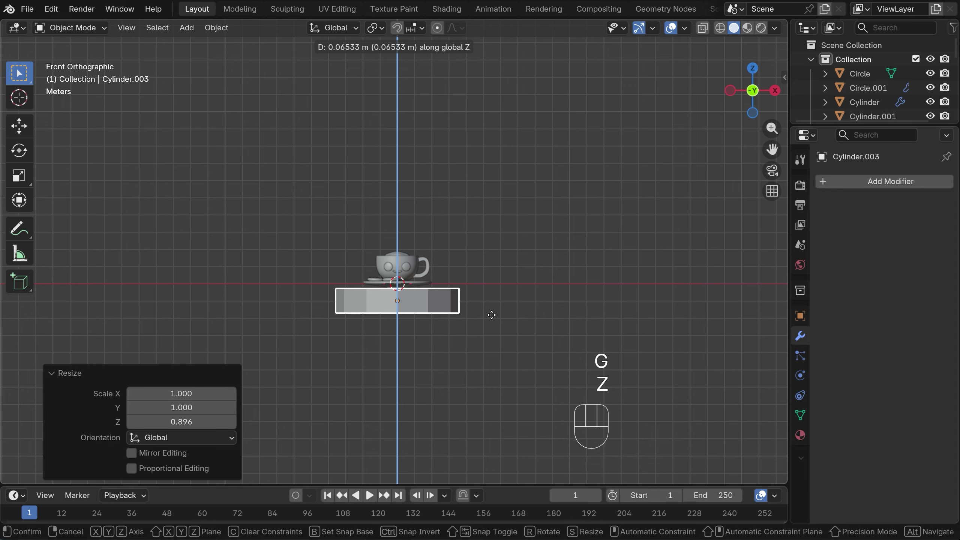
pyautogui.click(495, 315)
# - Apply the scale of the flattened cylinder
pyautogui.press('Tab')
pyautogui.press('Tab')
pyautogui.hotkey('ctrl', 'a')
pyautogui.click(516, 274)
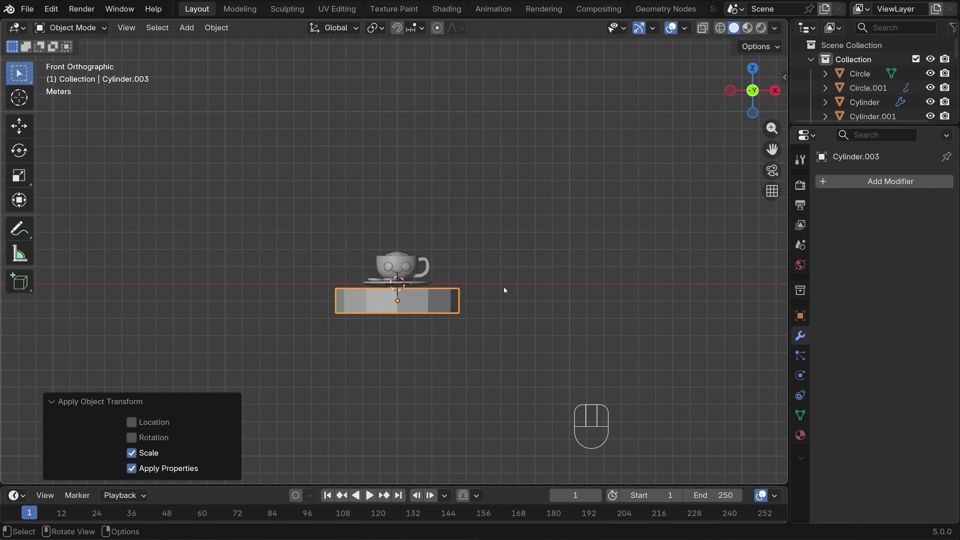
# - Bevel the cylinder's upper and lower rim edge loops about 0.106 m with 4 segments
pyautogui.press('Tab')
pyautogui.moveTo(503, 285)
pyautogui.mouseDown(button='middle')
pyautogui.moveTo(438, 304)
pyautogui.moveTo(484, 282)
pyautogui.moveTo(470, 301)
pyautogui.moveTo(493, 332)
pyautogui.moveTo(495, 288)
pyautogui.mouseUp(button='middle')
pyautogui.keyDown('alt'); pyautogui.click(434, 301); pyautogui.keyUp('alt')
pyautogui.keyDown('alt'); pyautogui.keyDown('shift'); pyautogui.click(440, 302); pyautogui.keyUp('shift'); pyautogui.keyUp('alt')
pyautogui.hotkey('ctrl', 'b')
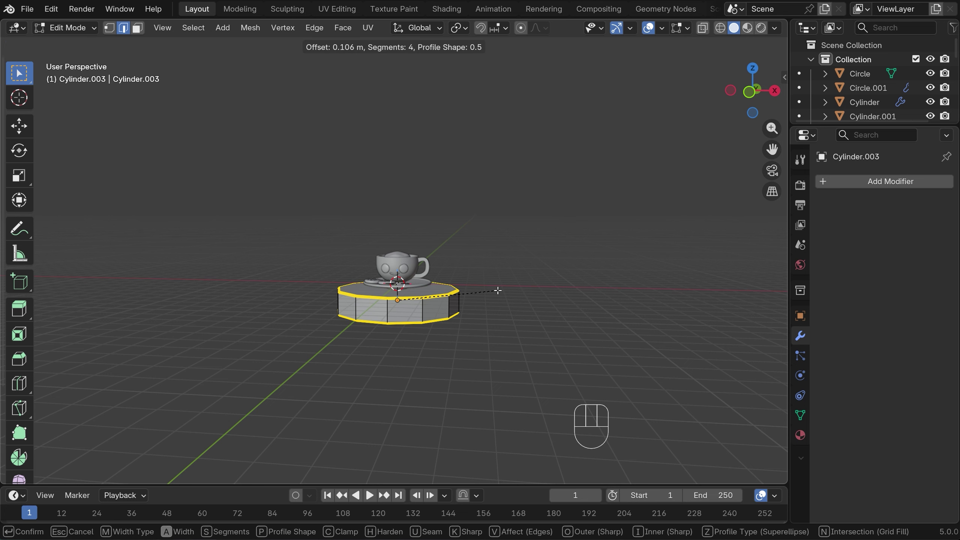
pyautogui.click(498, 290)
pyautogui.scroll(3, 489, 319)
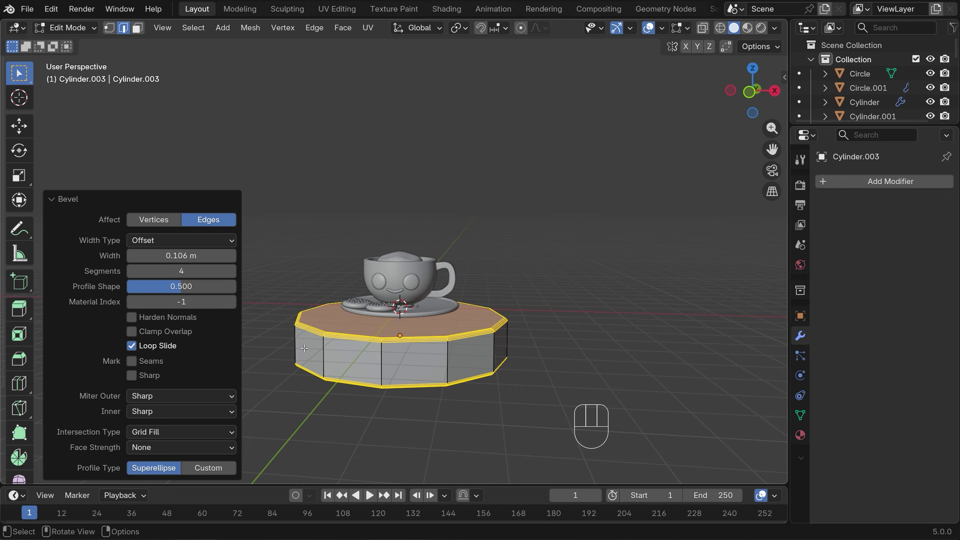
# - Add a Subdivision modifier at viewport and render level 3 to the cylinder and shade it smooth
pyautogui.press('Tab')
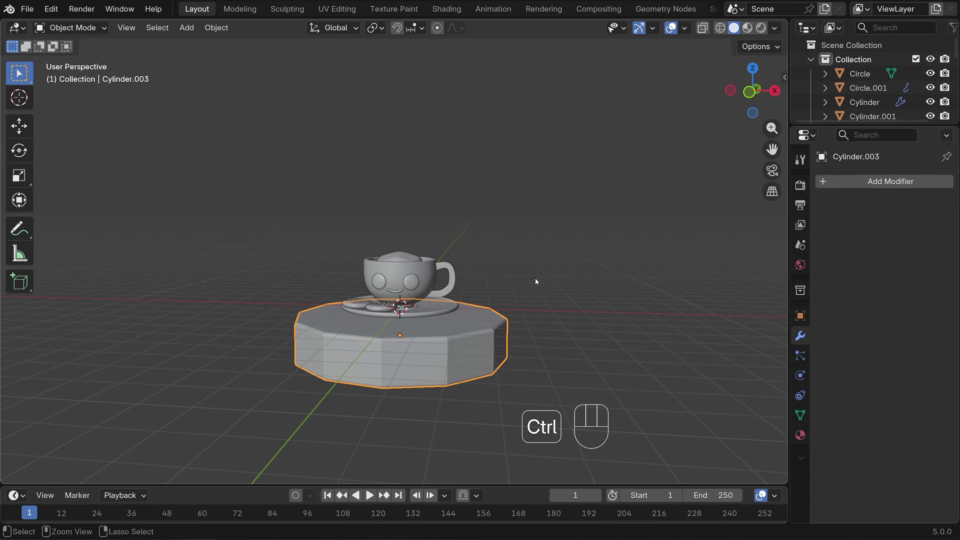
pyautogui.hotkey('ctrl', '3')
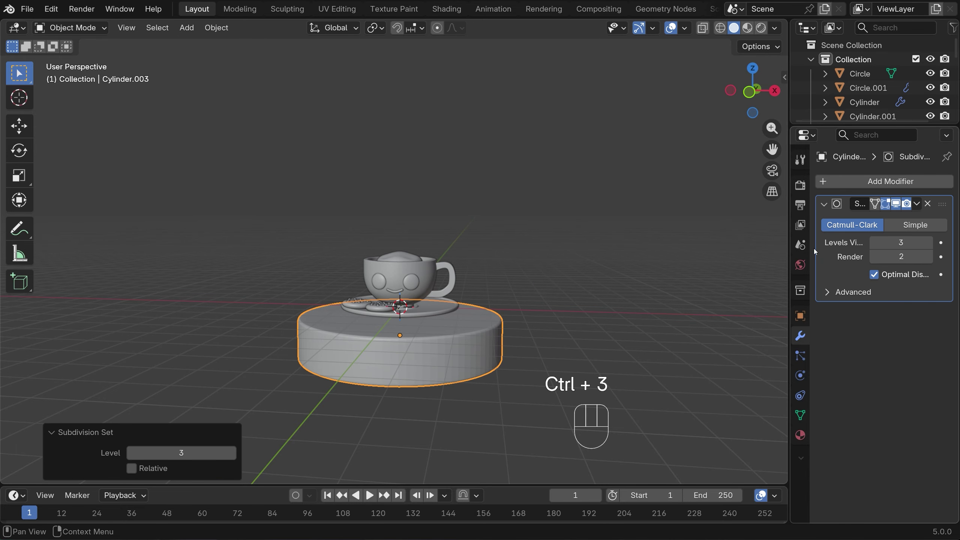
pyautogui.click(929, 257)
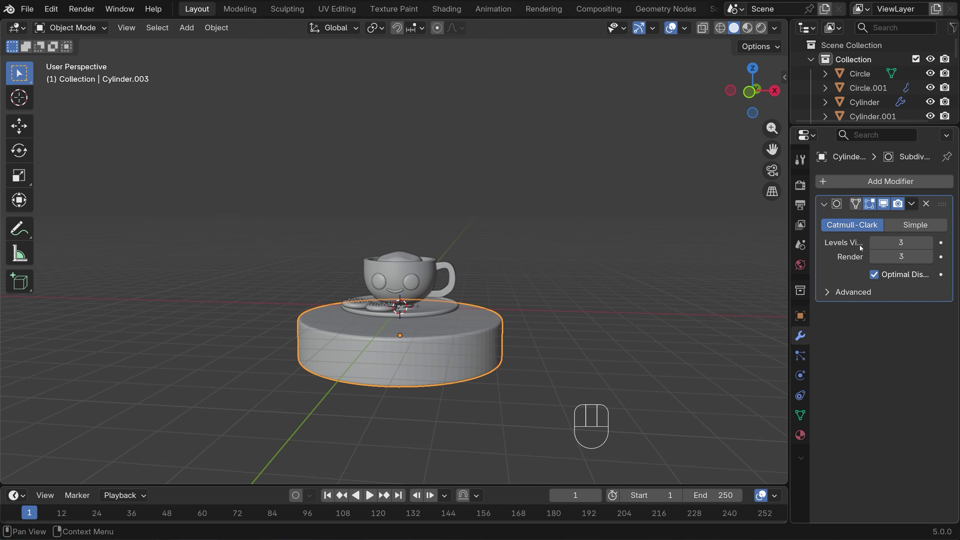
pyautogui.moveTo(790, 261); pyautogui.dragTo(720, 261)
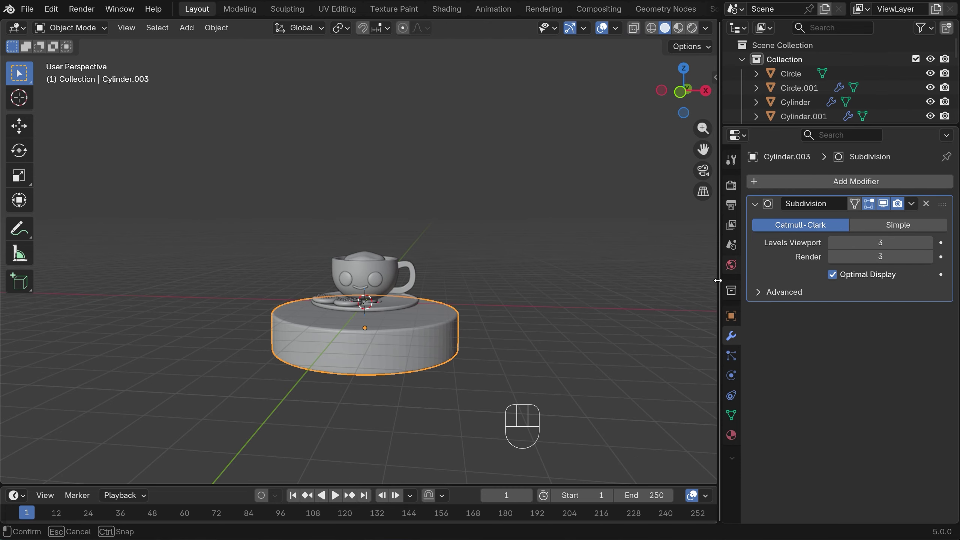
pyautogui.rightClick(378, 346)
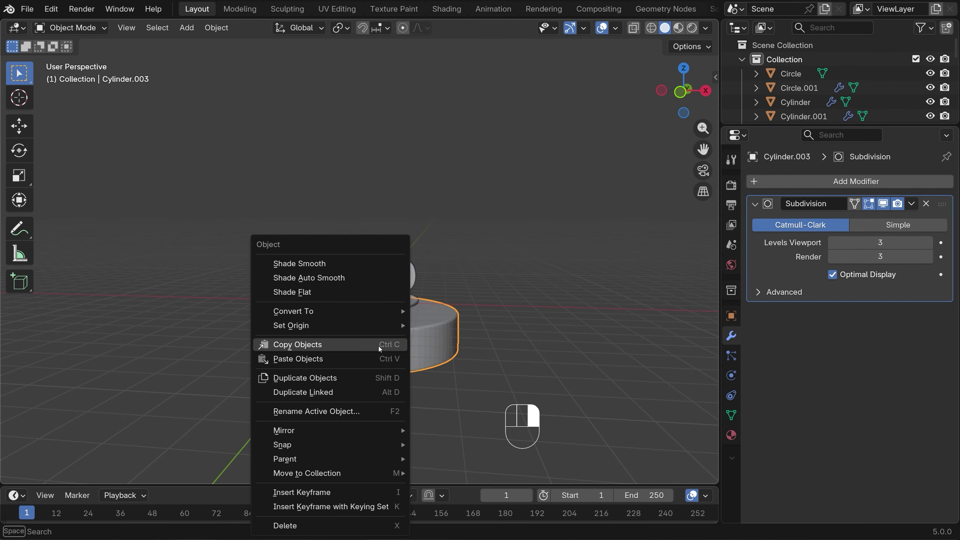
pyautogui.click(339, 264)
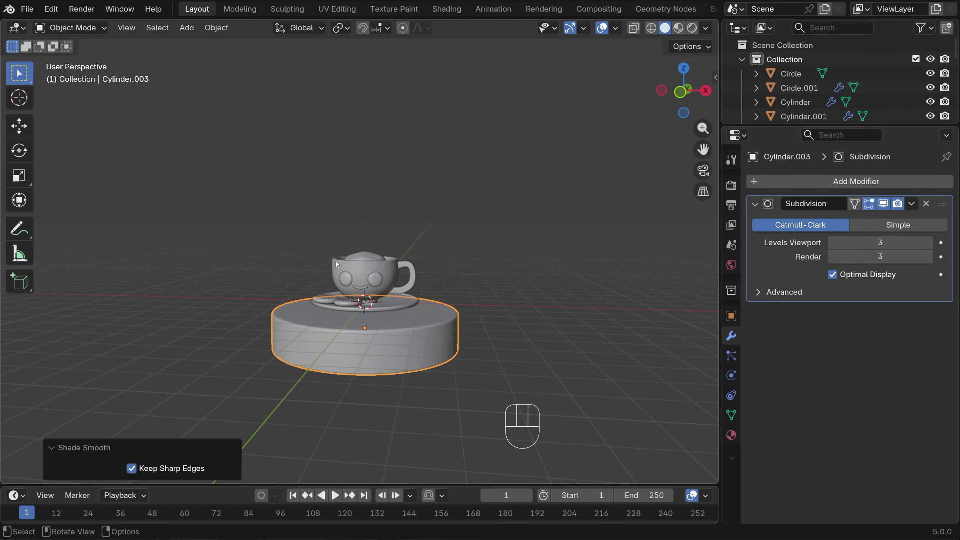
pyautogui.moveTo(469, 342); pyautogui.dragTo(498, 351, button='middle')
pyautogui.click(546, 280)
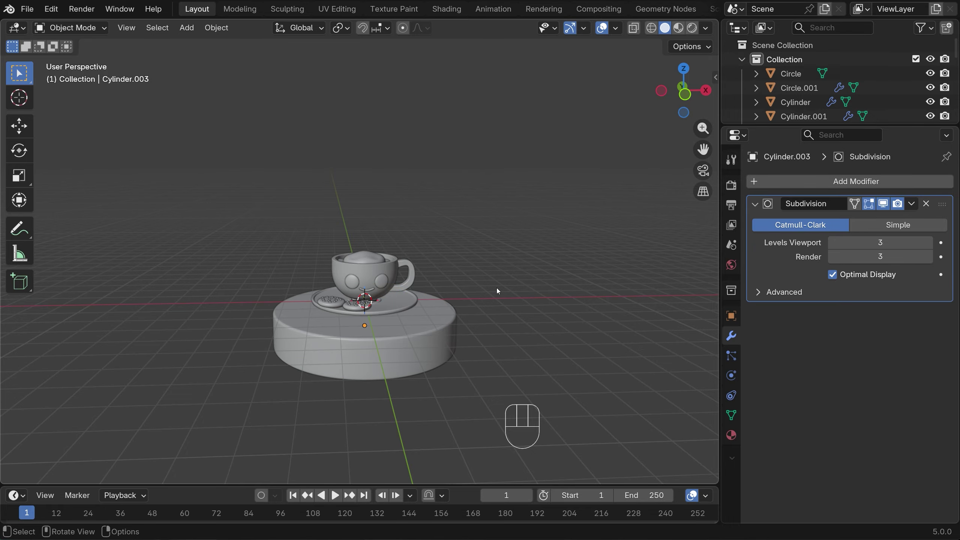
# - Add a plane at the world origin and scale it up uniformly by about 8.334
pyautogui.press('KP_7')
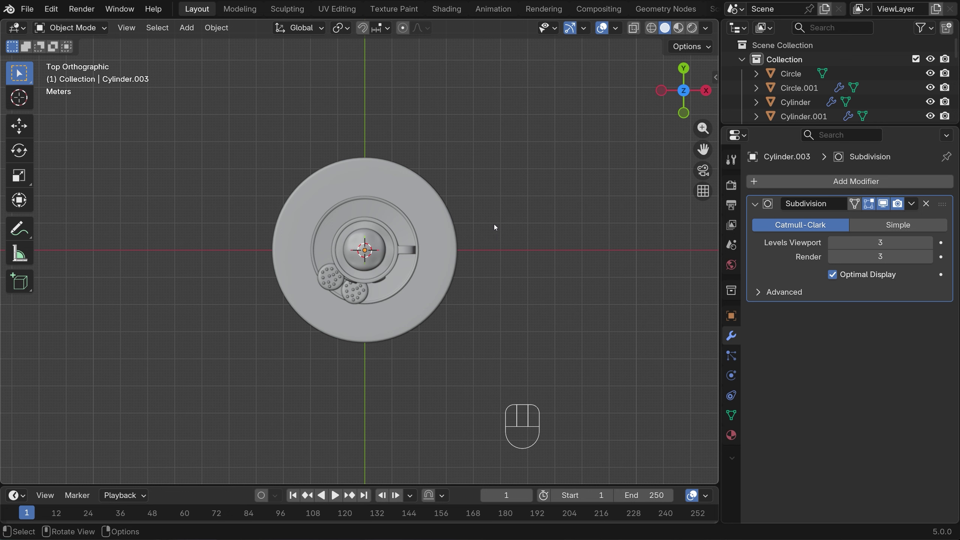
pyautogui.hotkey('shift', 'a')
pyautogui.click(540, 229)
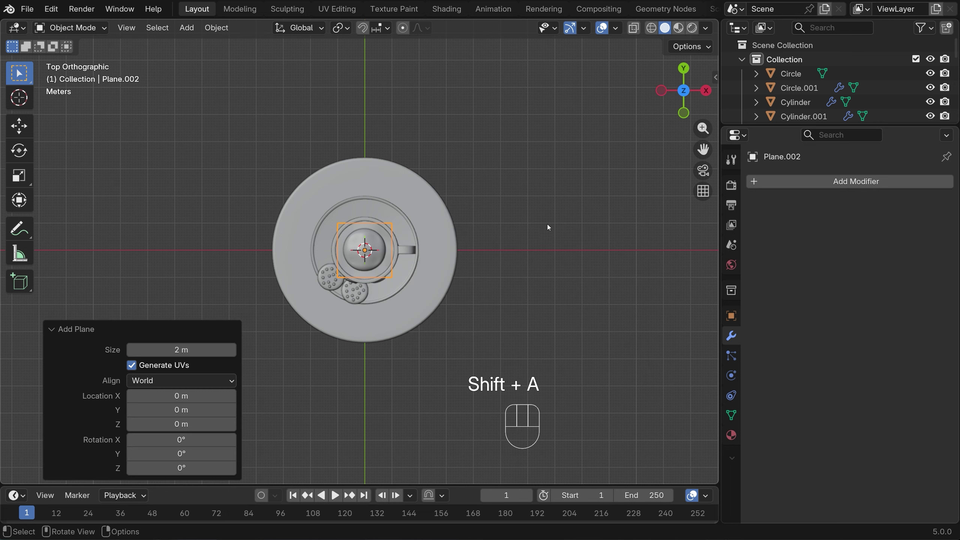
pyautogui.press('s')
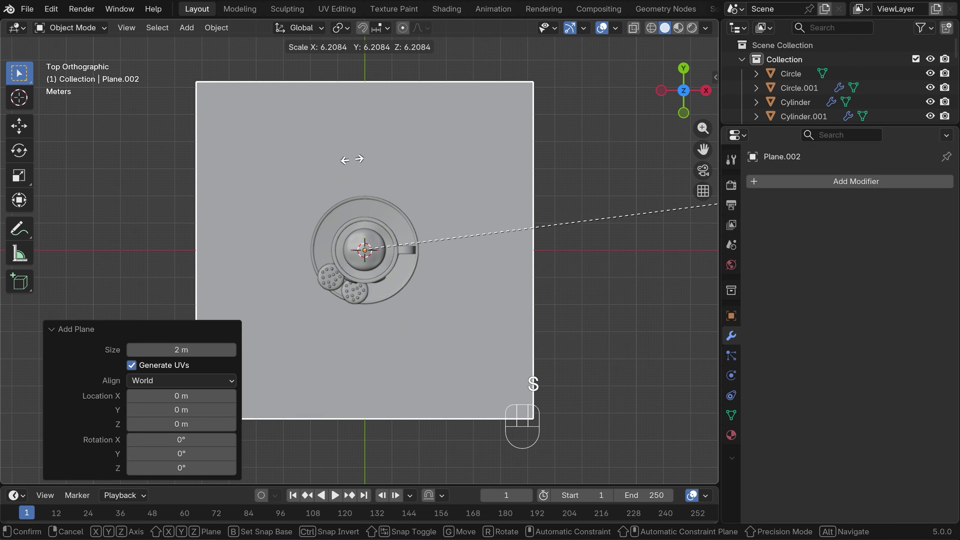
pyautogui.click(598, 166)
pyautogui.scroll(-3, 637, 214)
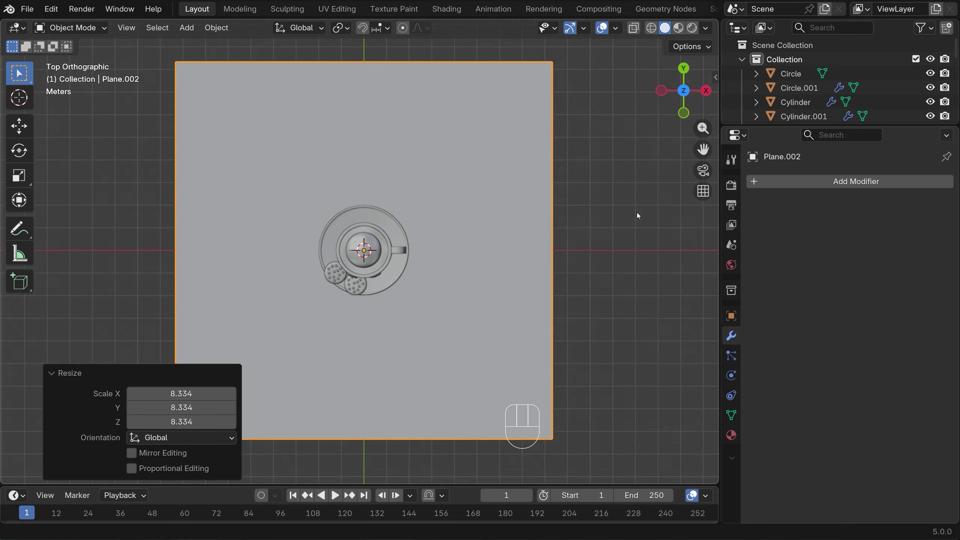
# - Move the plane about 2.65 m along Y and lower it about 1.67 m to the base of the cylinder
pyautogui.press('g')
pyautogui.press('y')
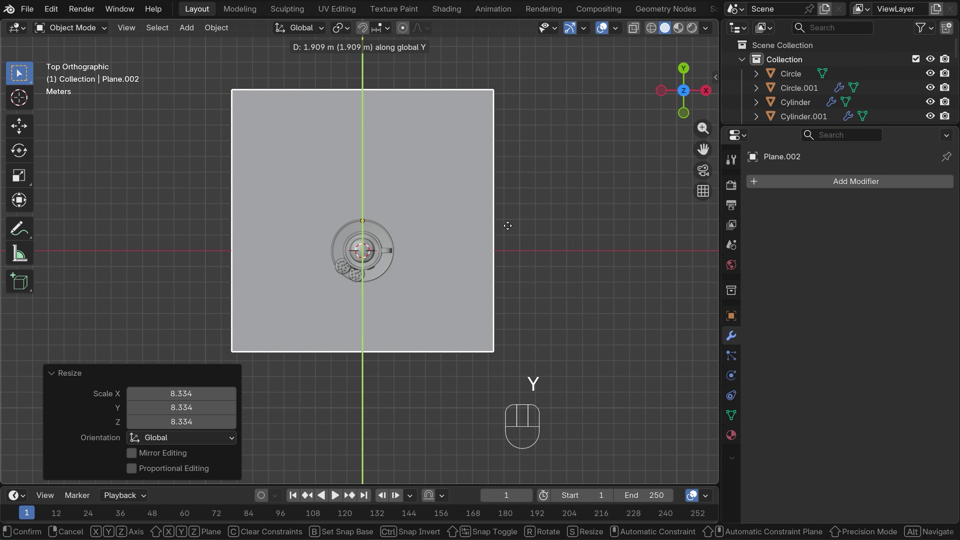
pyautogui.click(504, 214)
pyautogui.press('KP_1')
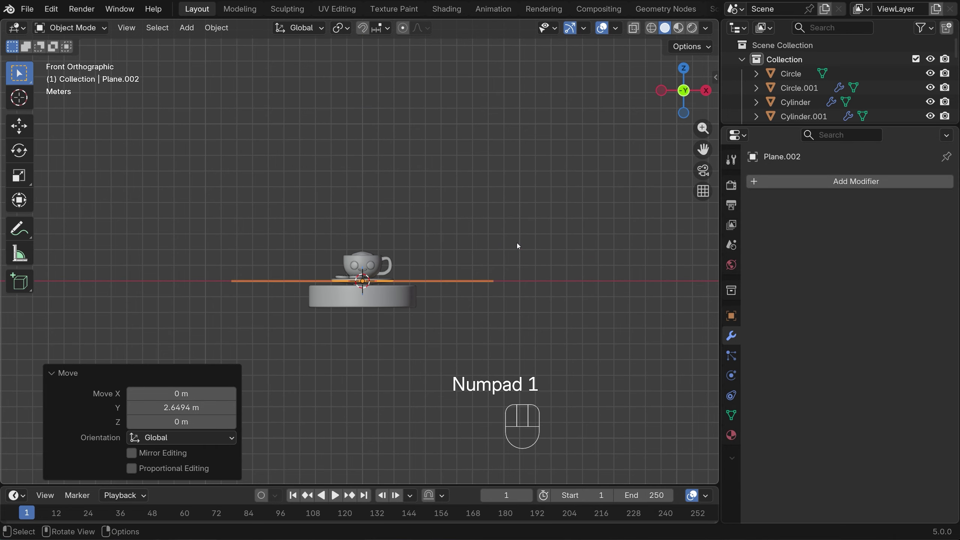
pyautogui.press('g')
pyautogui.press('z')
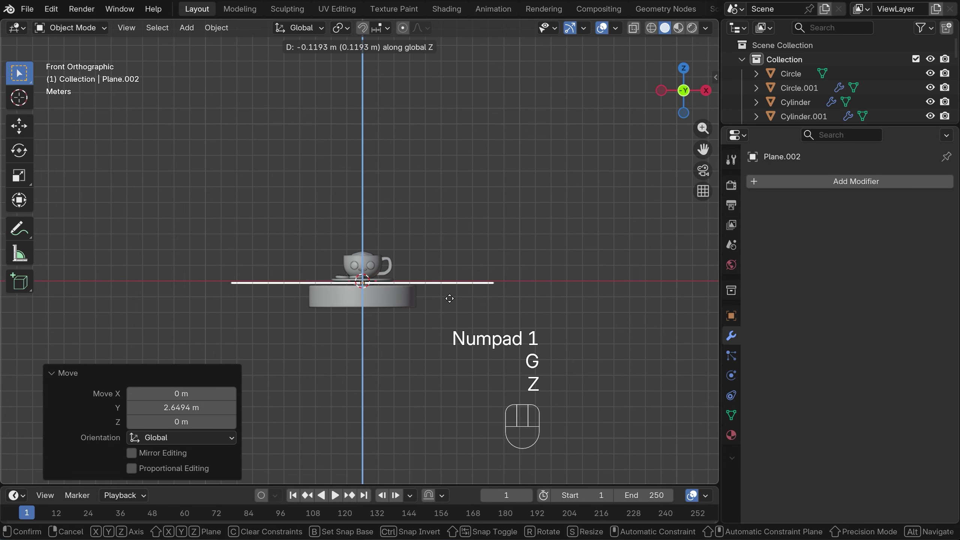
pyautogui.click(453, 321)
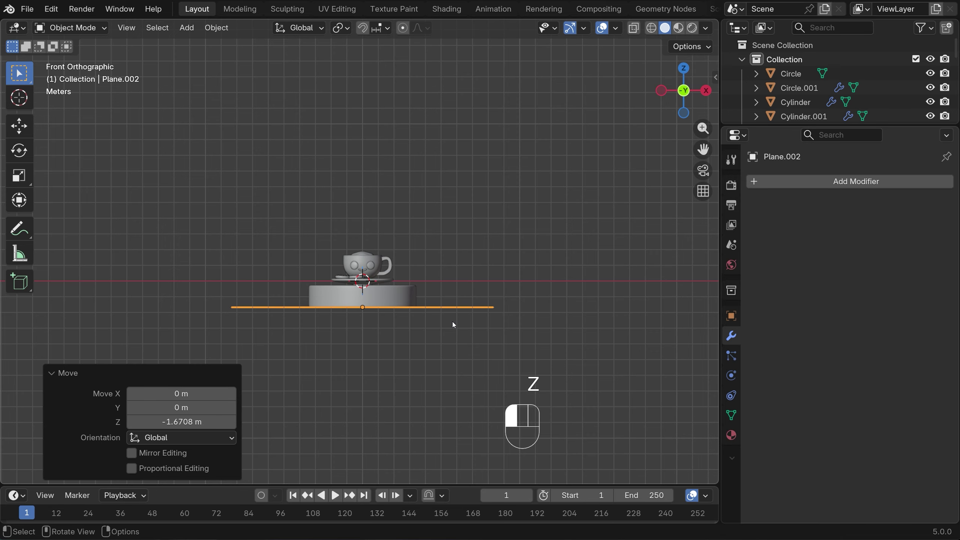
# - Scale the floor plane up uniformly by about 1.418 and apply its scale
pyautogui.press('s')
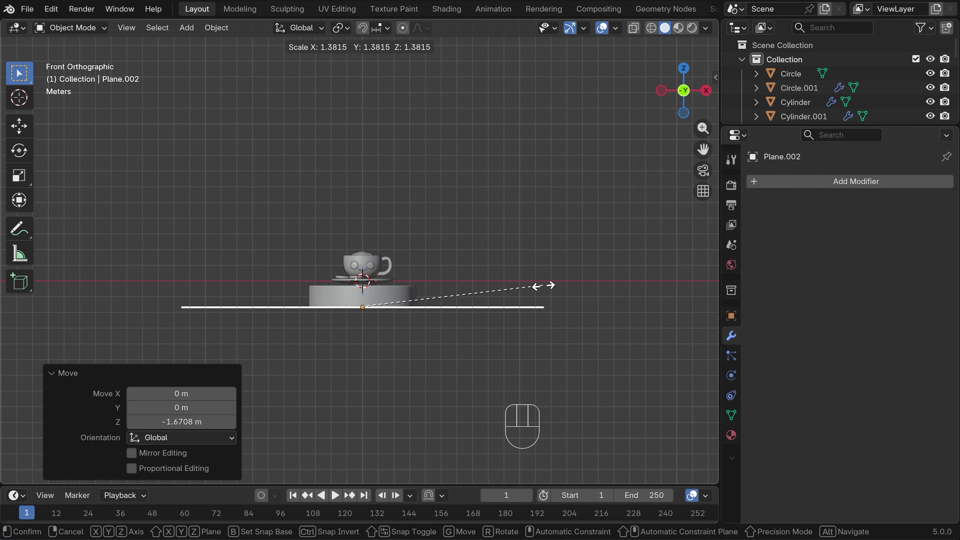
pyautogui.click(543, 286)
pyautogui.hotkey('ctrl', 'a')
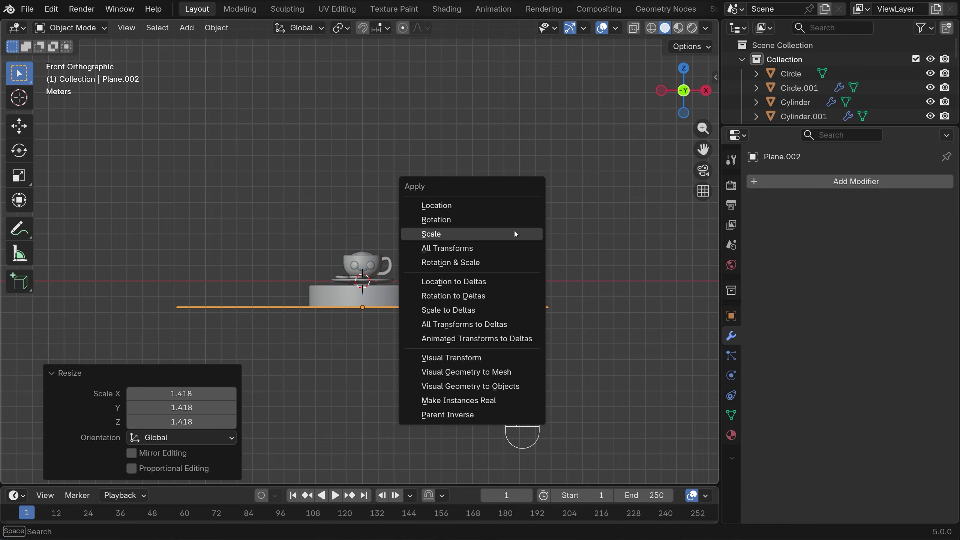
pyautogui.click(515, 230)
pyautogui.press('Tab')
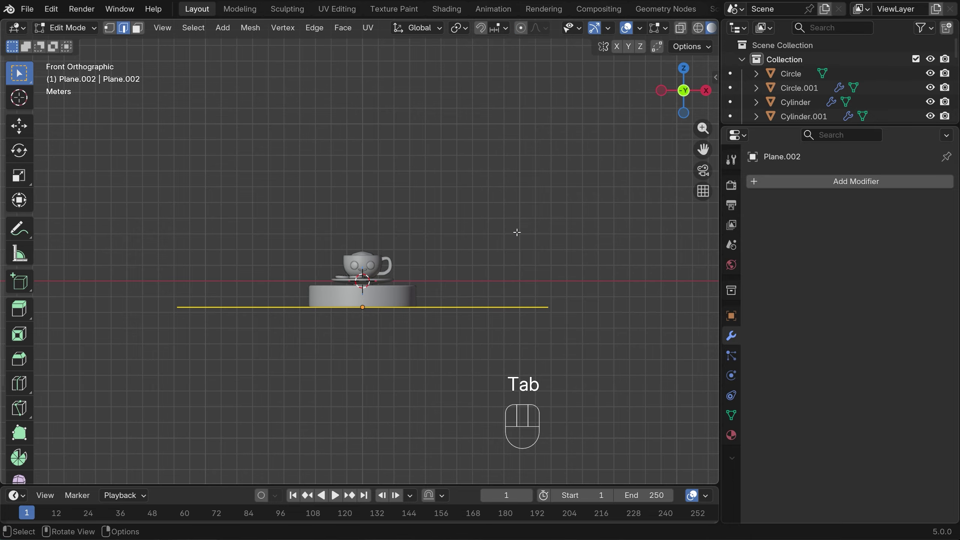
pyautogui.moveTo(517, 233); pyautogui.dragTo(348, 366, button='middle')
pyautogui.press('g')
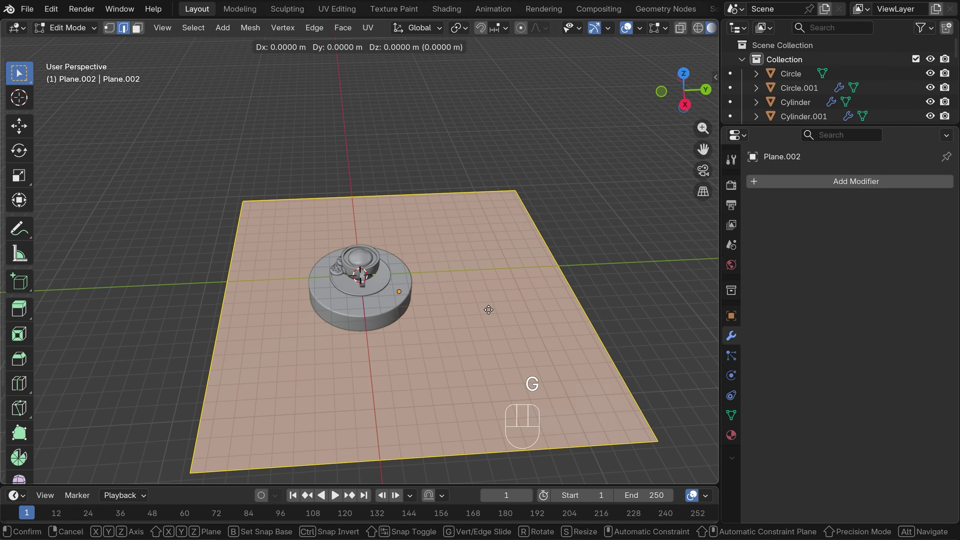
pyautogui.press('y')
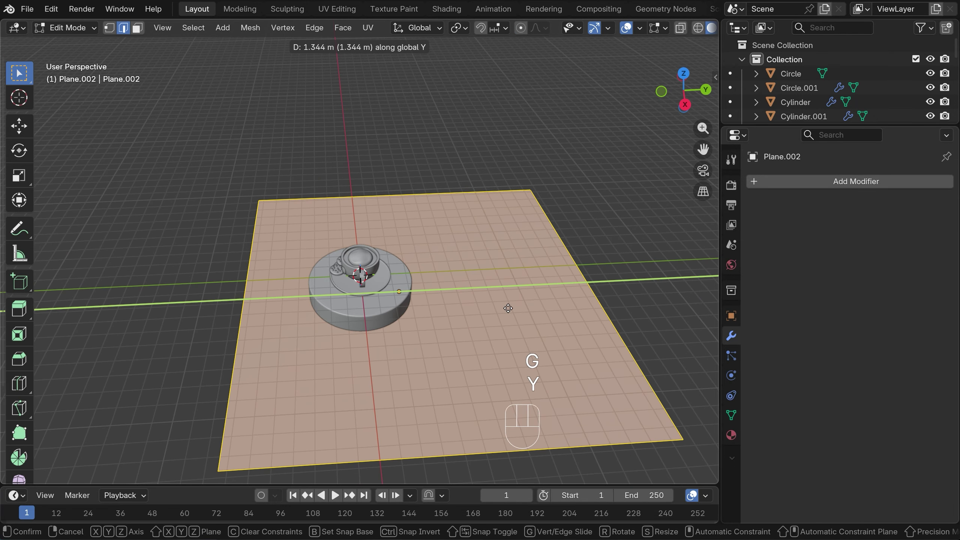
pyautogui.click(503, 308)
pyautogui.press('Tab')
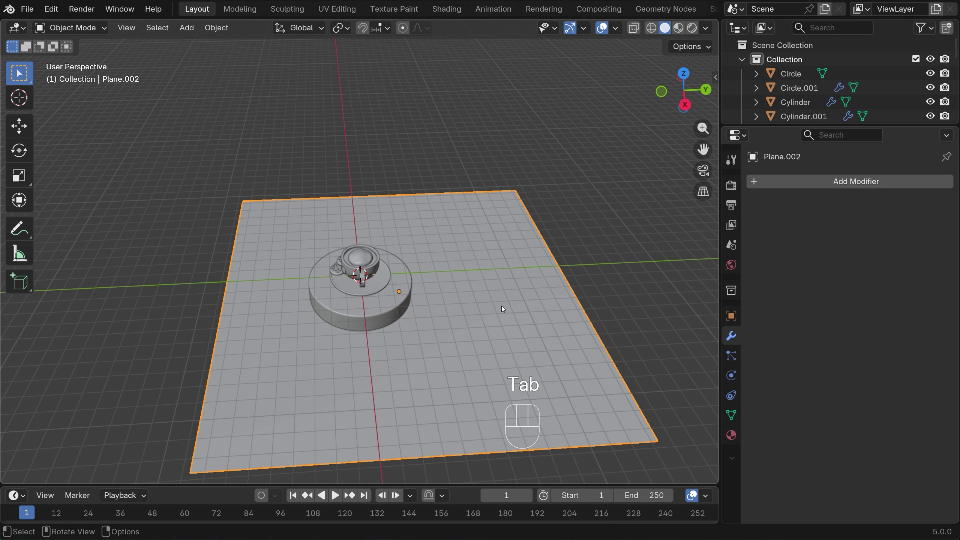
# - Move the floor plane about 1.787 m along the global Y axis in Object Mode
pyautogui.press('g')
pyautogui.press('y')
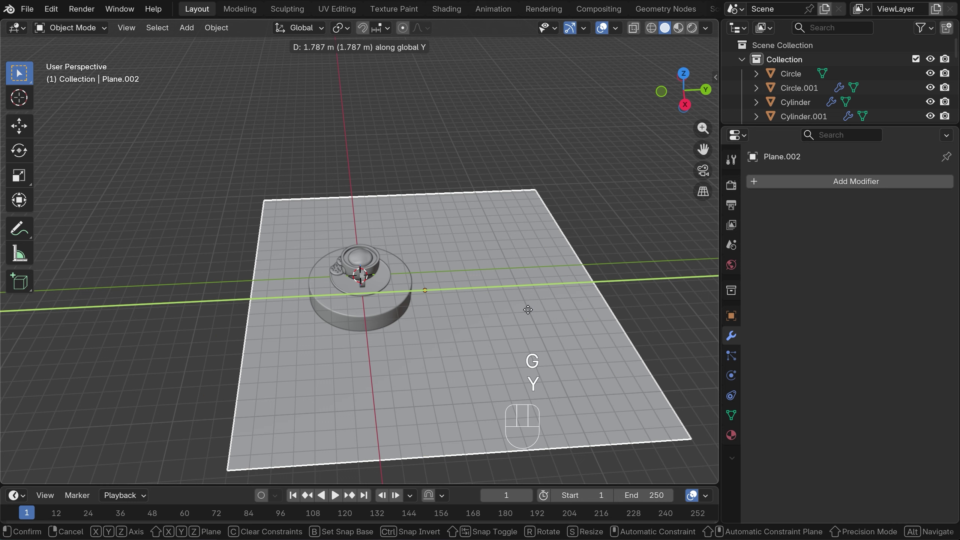
pyautogui.click(528, 309)
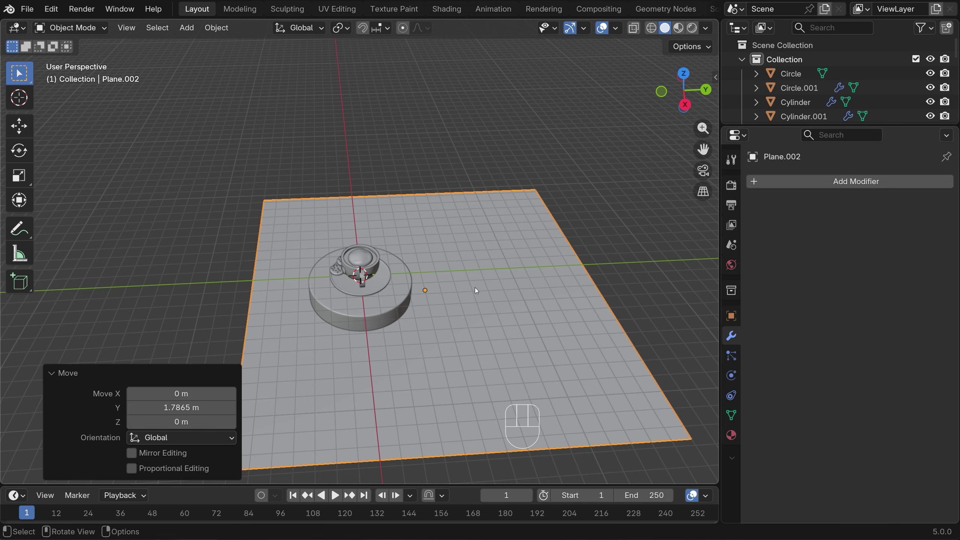
# - Add one centred loop cut across the floor plane, parallel to the X axis
pyautogui.press('Tab')
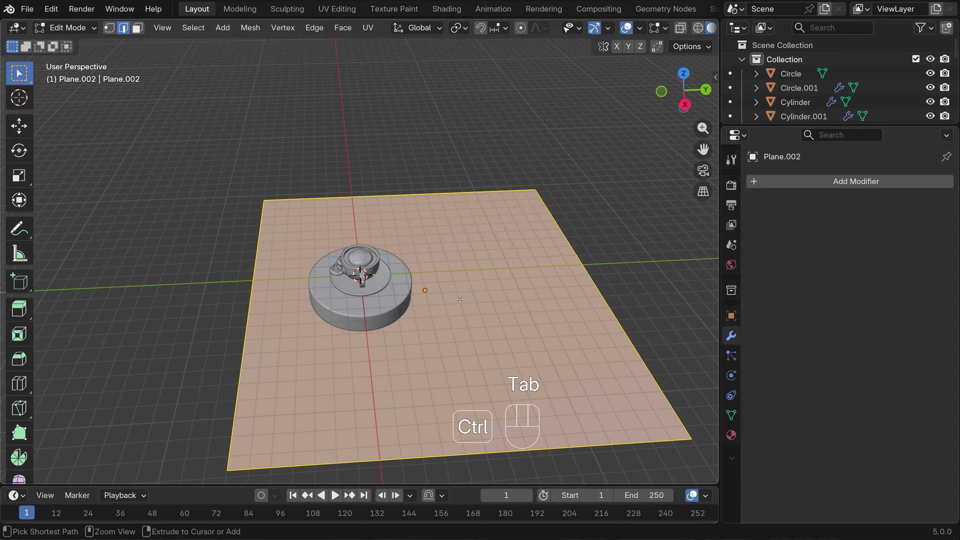
pyautogui.hotkey('ctrl', 'r')
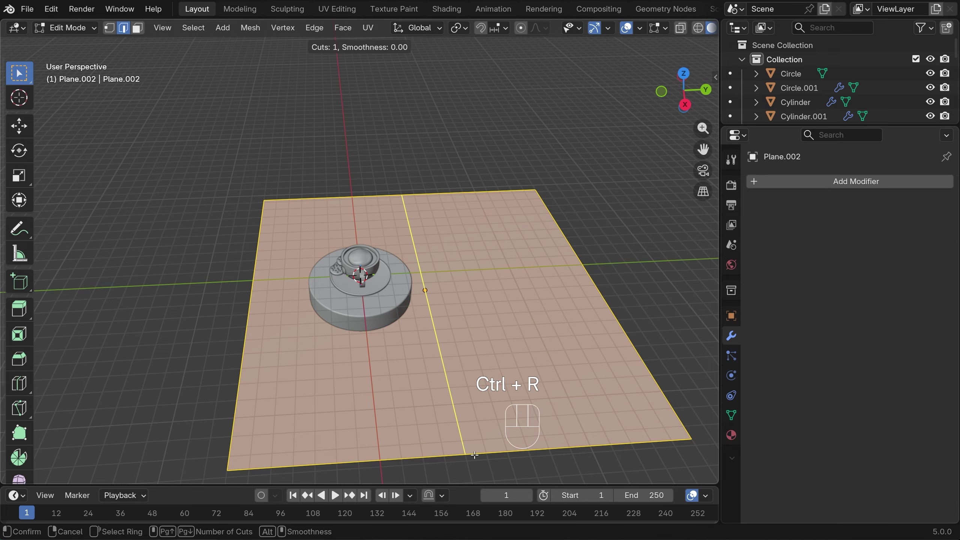
pyautogui.click(475, 455)
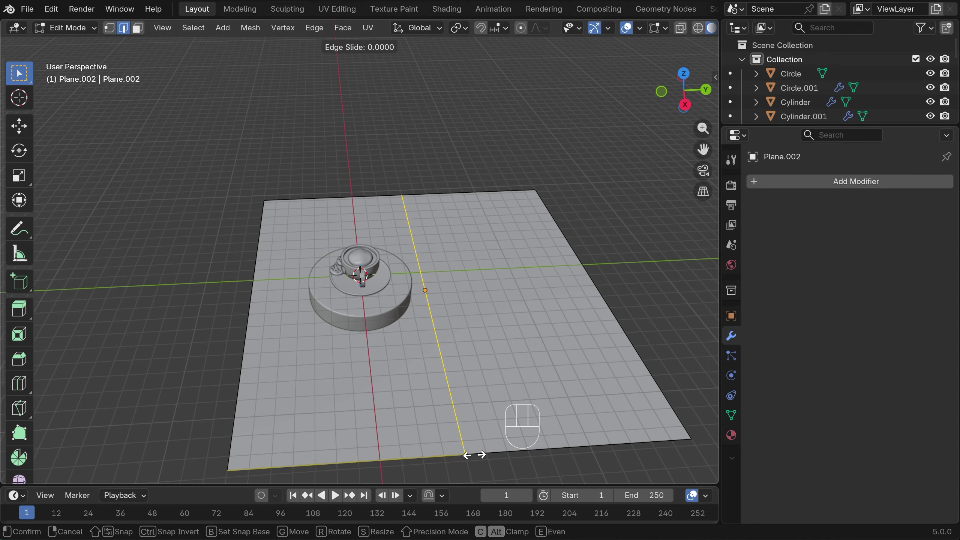
pyautogui.click(475, 455)
# - Move the plane's rear edge about -11.79 m in Y and 9.64 m in Z, folding the back half into a vertical wall
pyautogui.click(580, 266)
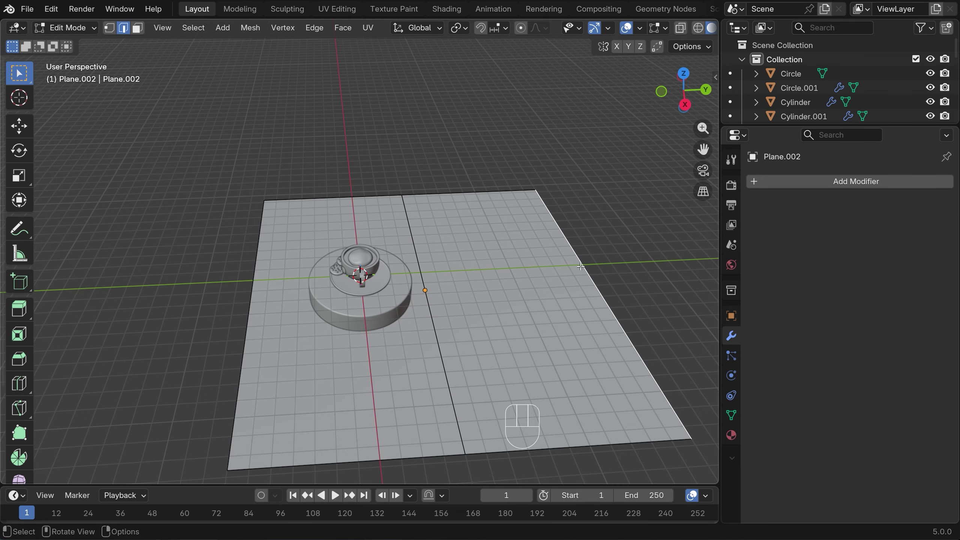
pyautogui.press('KP_3')
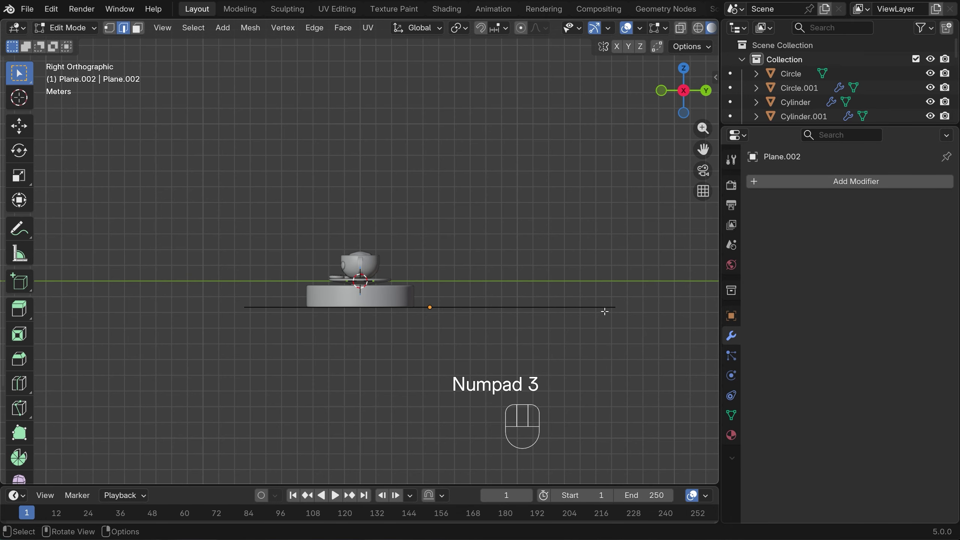
pyautogui.press('g')
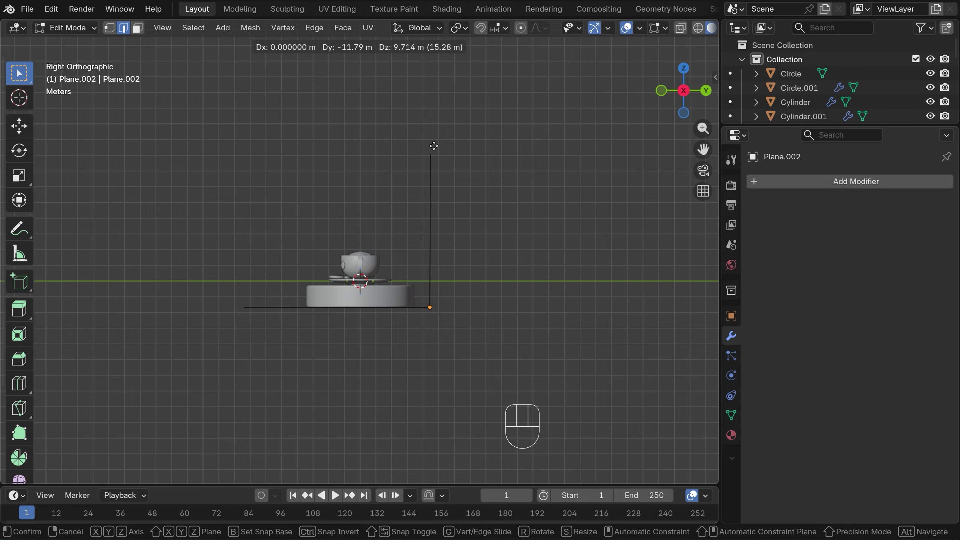
pyautogui.click(434, 147)
# - Bevel the fold edge between floor and wall about 1.19 m with 6 segments
pyautogui.moveTo(447, 176); pyautogui.dragTo(477, 183, button='middle')
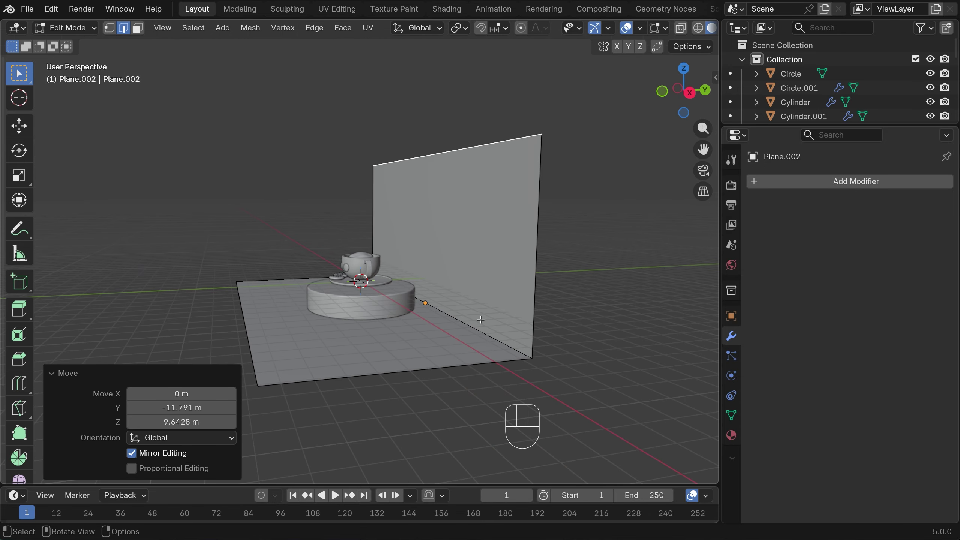
pyautogui.click(454, 314)
pyautogui.hotkey('ctrl', 'b')
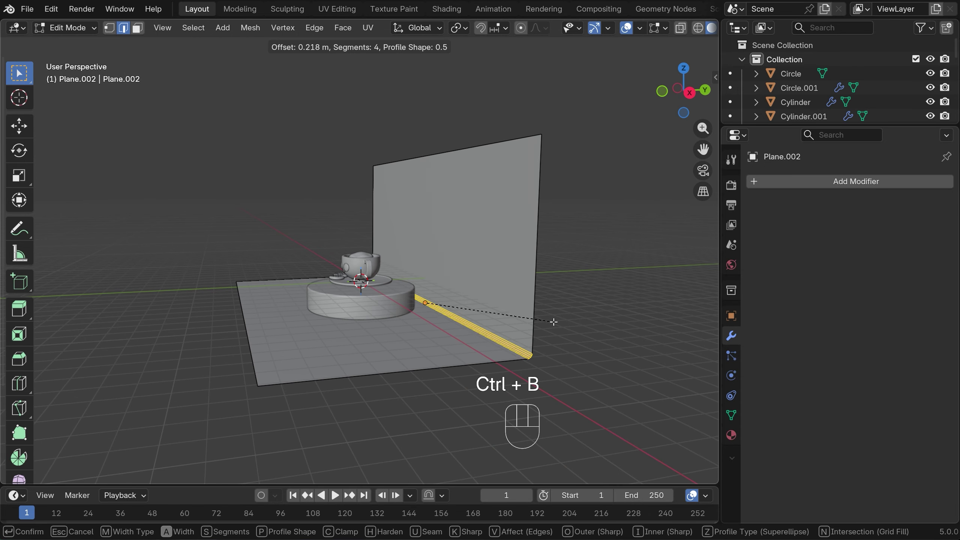
pyautogui.scroll(2, 560, 321)
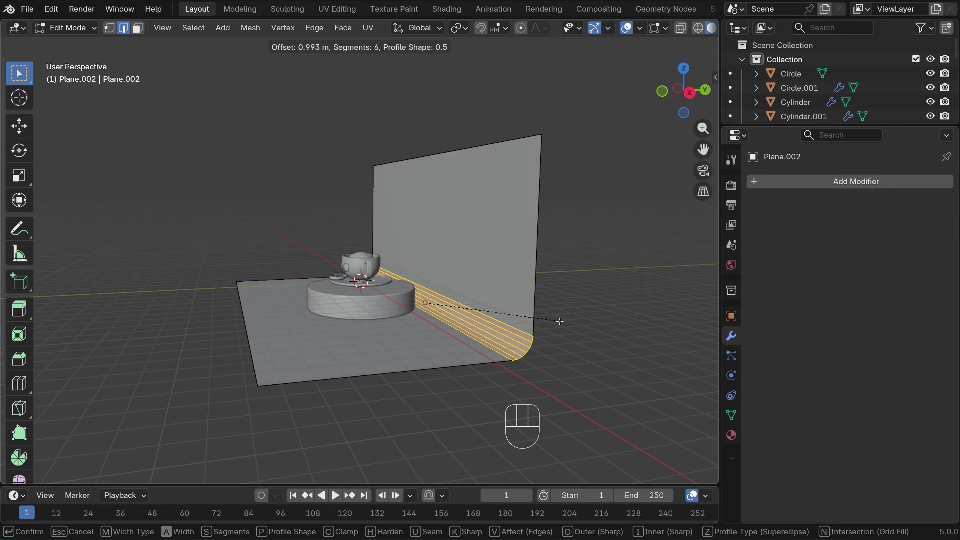
pyautogui.click(562, 318)
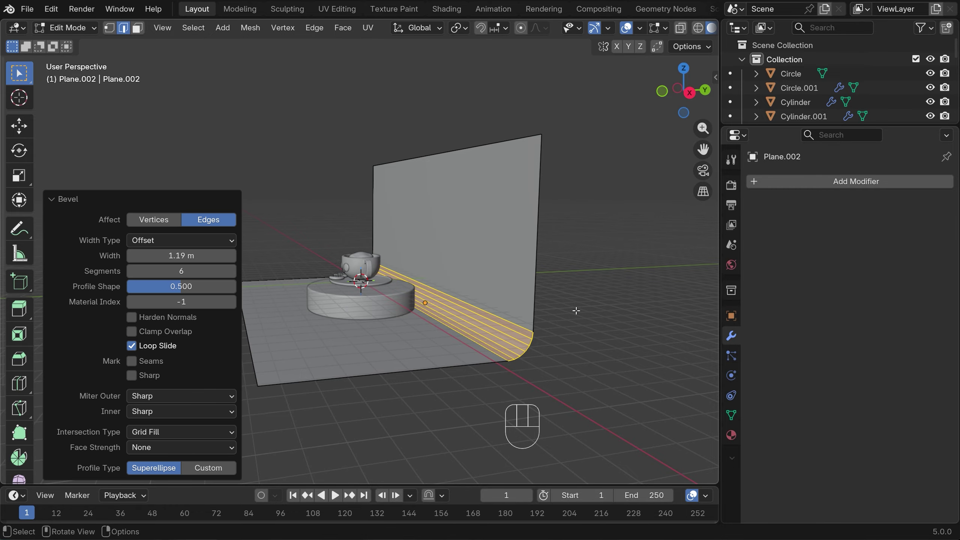
# - Return to Object Mode and shade the curved backdrop smooth
pyautogui.press('Tab')
pyautogui.rightClick(493, 291)
pyautogui.click(472, 263)
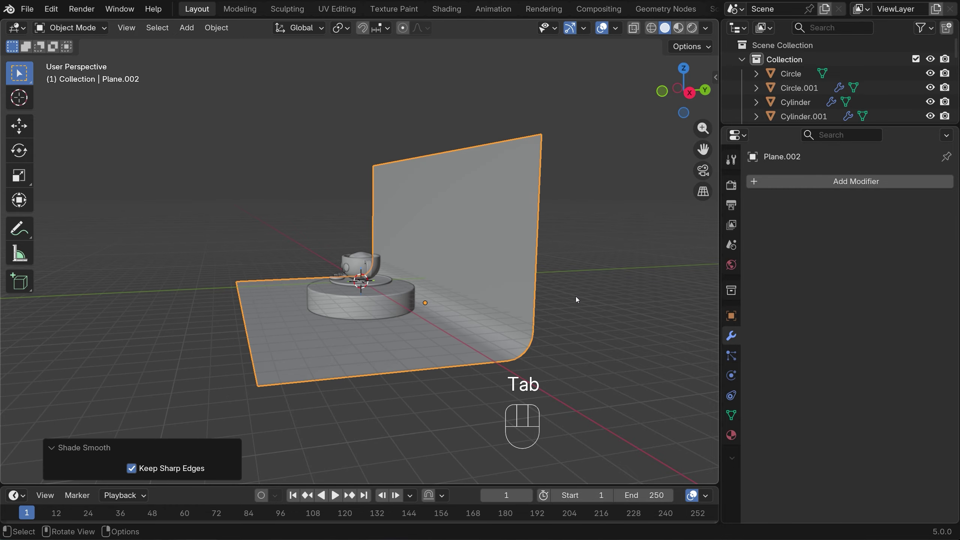
pyautogui.moveTo(576, 297); pyautogui.dragTo(700, 286, button='middle')
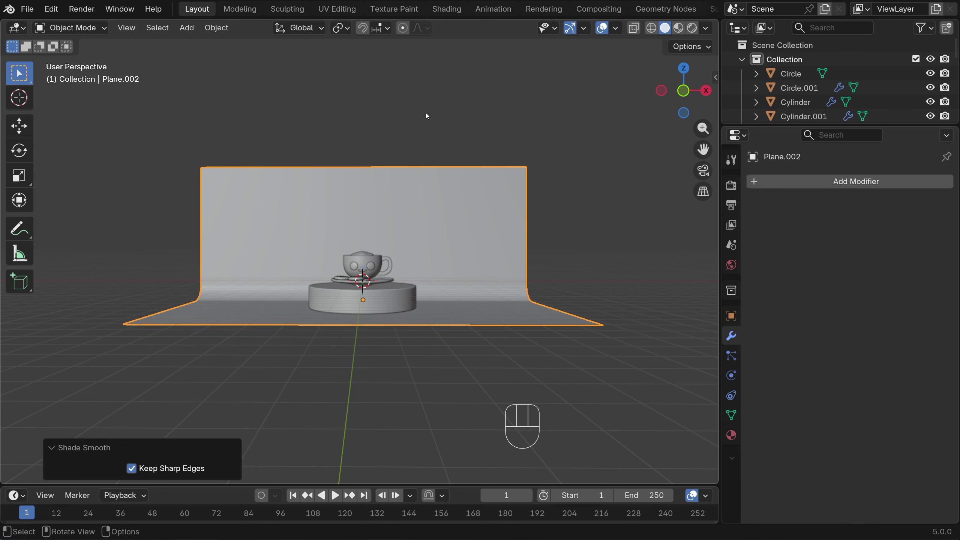
# - Switch to the Shading workspace, close its image editor and file browser, and arrange the Shader Editor beside an enlarged 3D viewport
pyautogui.click(446, 9)
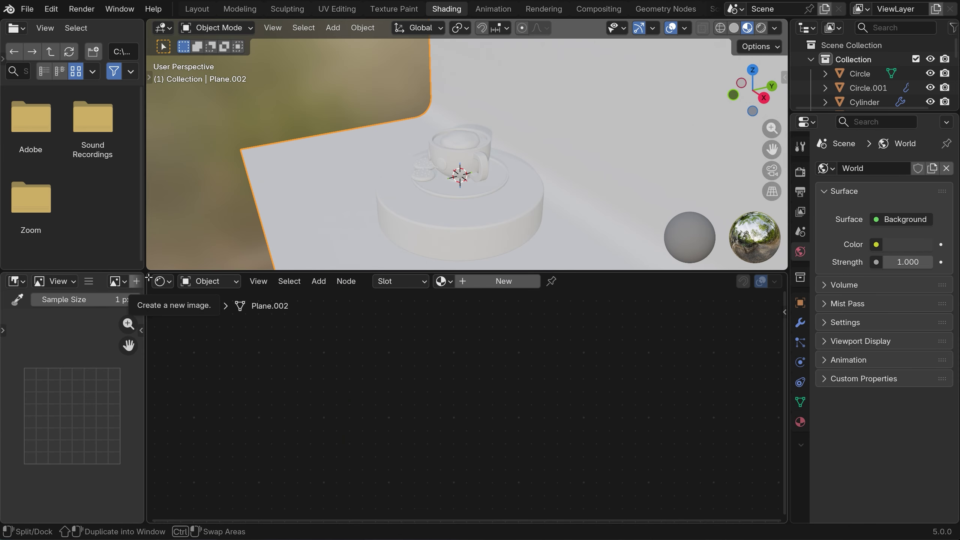
pyautogui.moveTo(149, 277); pyautogui.dragTo(138, 280)
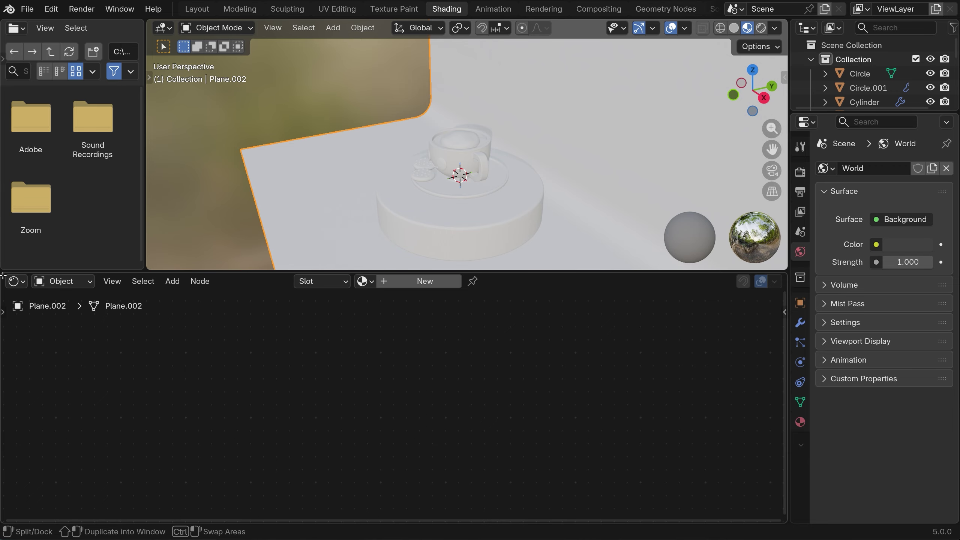
pyautogui.moveTo(3, 276); pyautogui.dragTo(3, 261)
pyautogui.moveTo(146, 254); pyautogui.dragTo(296, 260)
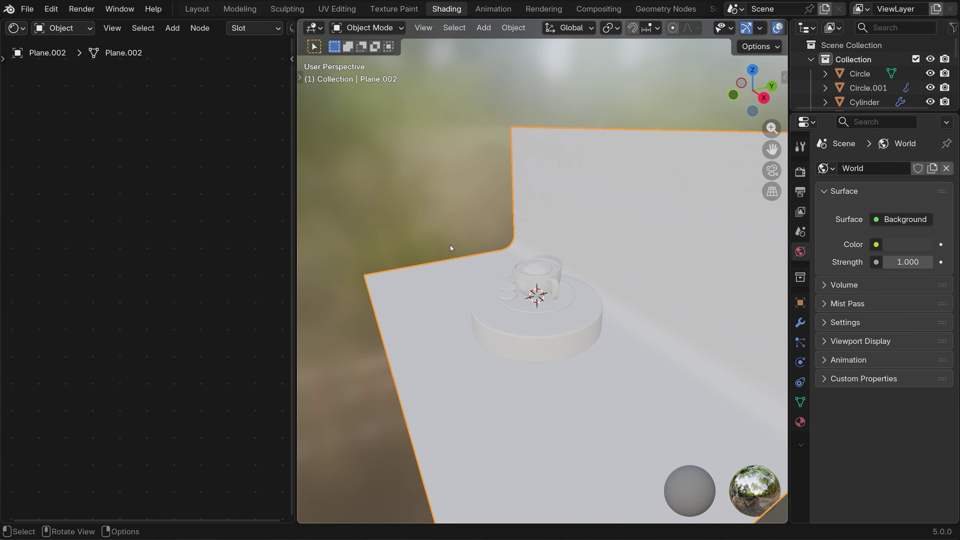
pyautogui.moveTo(604, 270); pyautogui.dragTo(710, 237, button='middle')
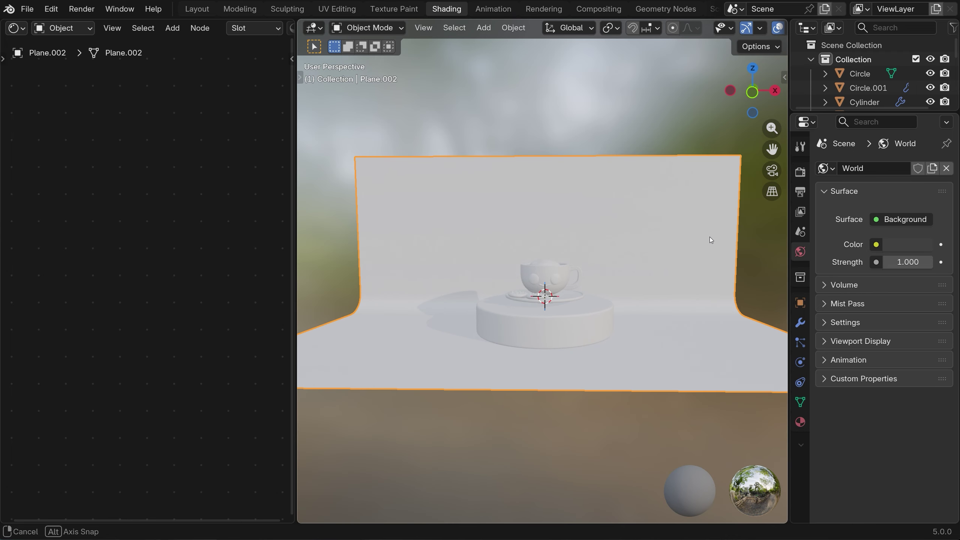
pyautogui.moveTo(300, 236); pyautogui.dragTo(337, 237)
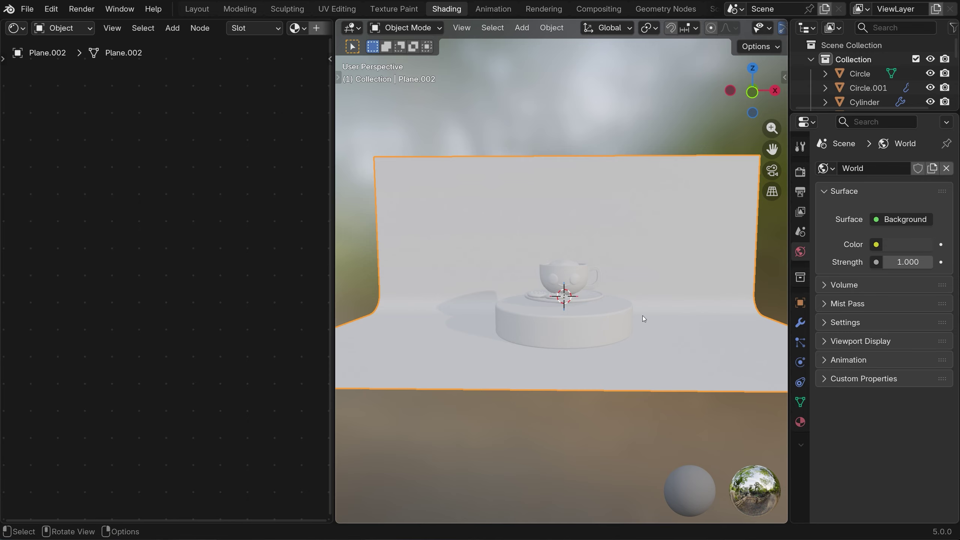
# - Create a new material on the round platform and name it "wooden brown"
pyautogui.scroll(2, 636, 293)
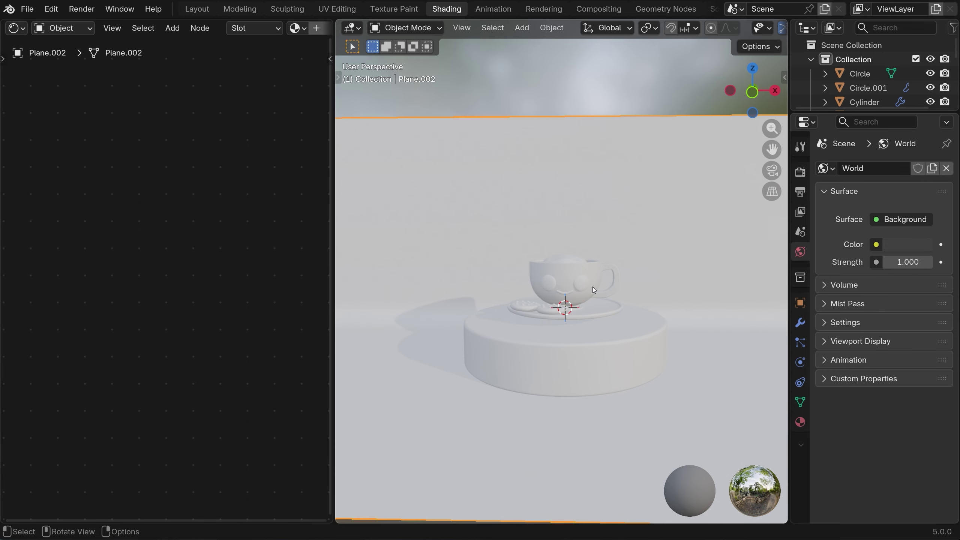
pyautogui.click(596, 359)
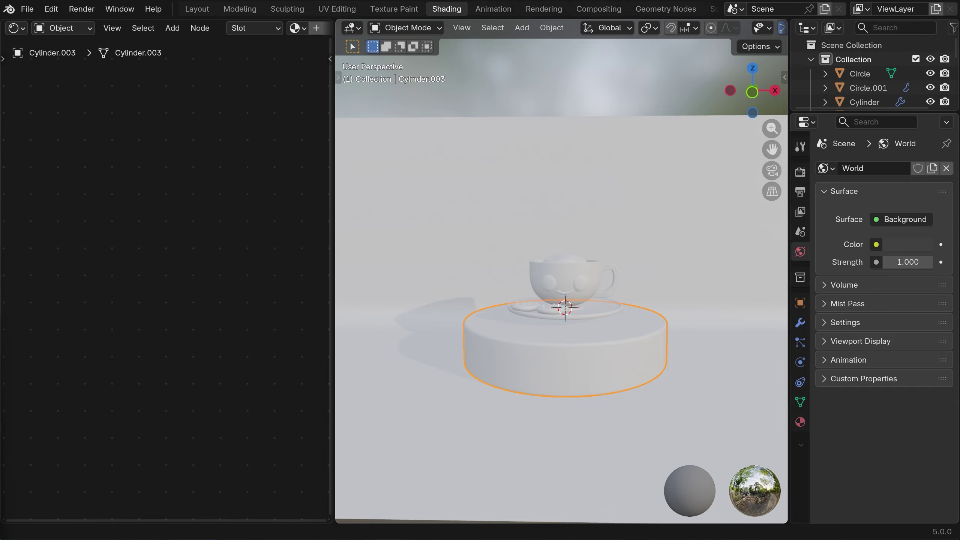
pyautogui.scroll(-8, 243, 28)
pyautogui.click(180, 28)
pyautogui.scroll(-3, 171, 169)
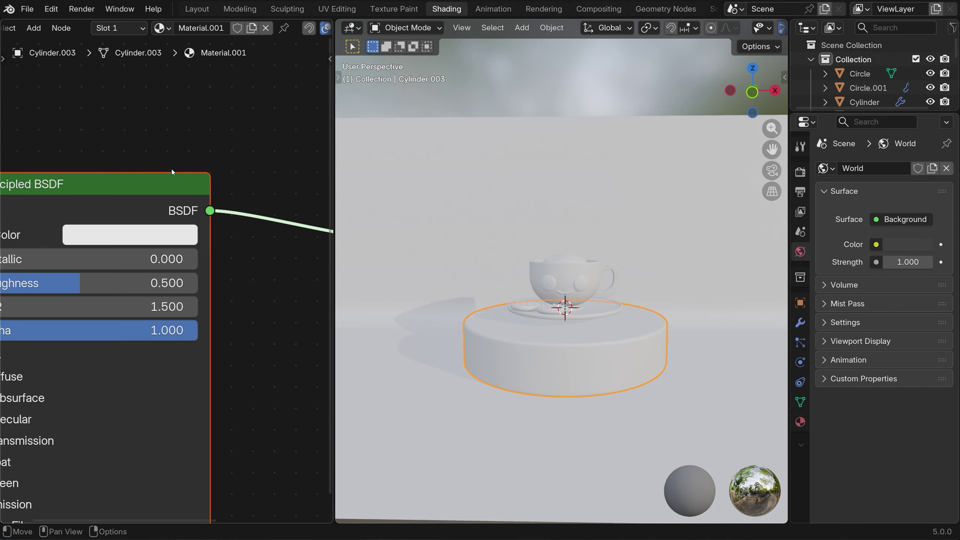
pyautogui.scroll(-2, 108, 217)
pyautogui.scroll(-3, 114, 214)
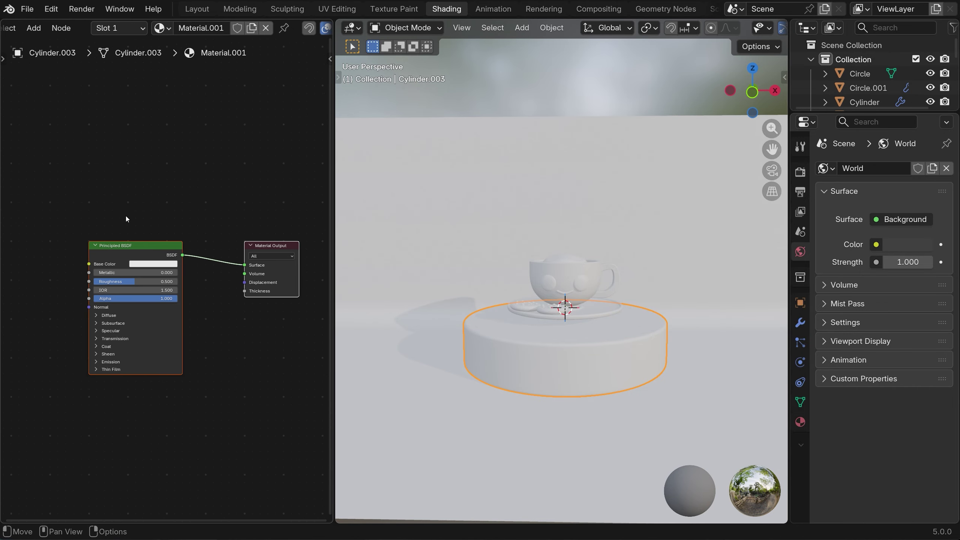
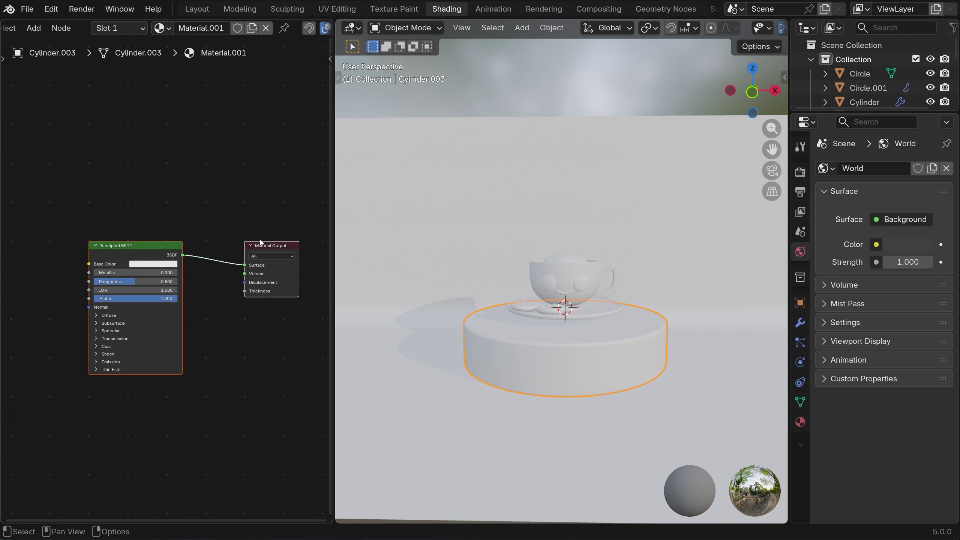
pyautogui.click(199, 27)
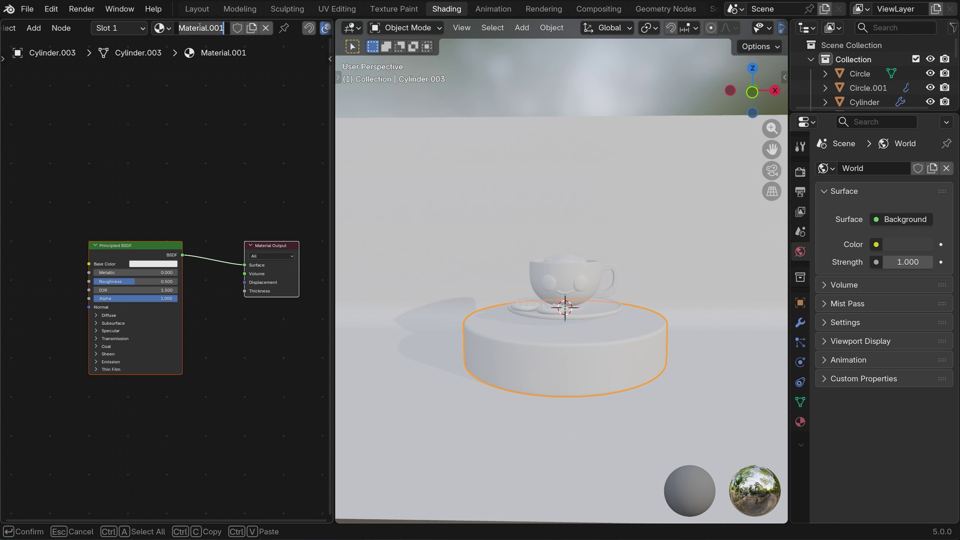
pyautogui.write('wooden brown')
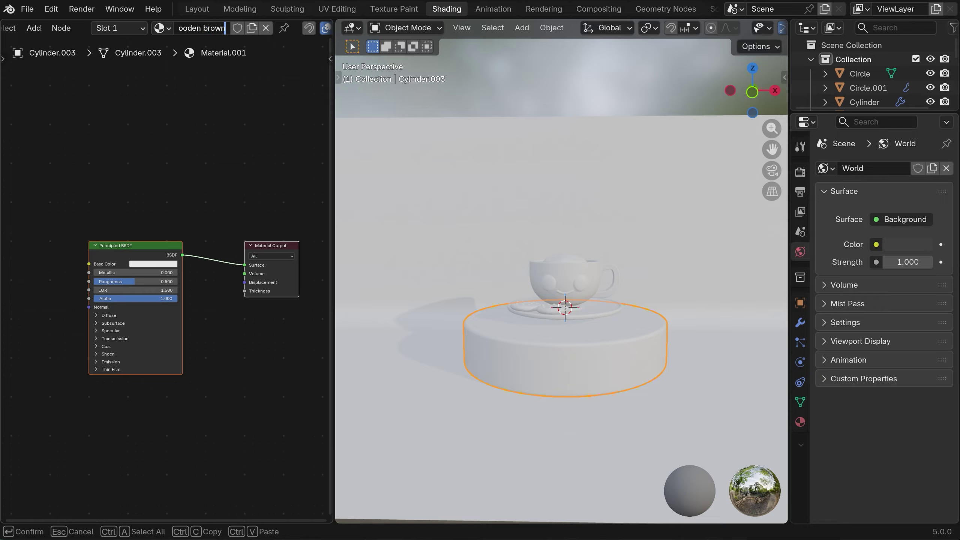
pyautogui.press('Return')
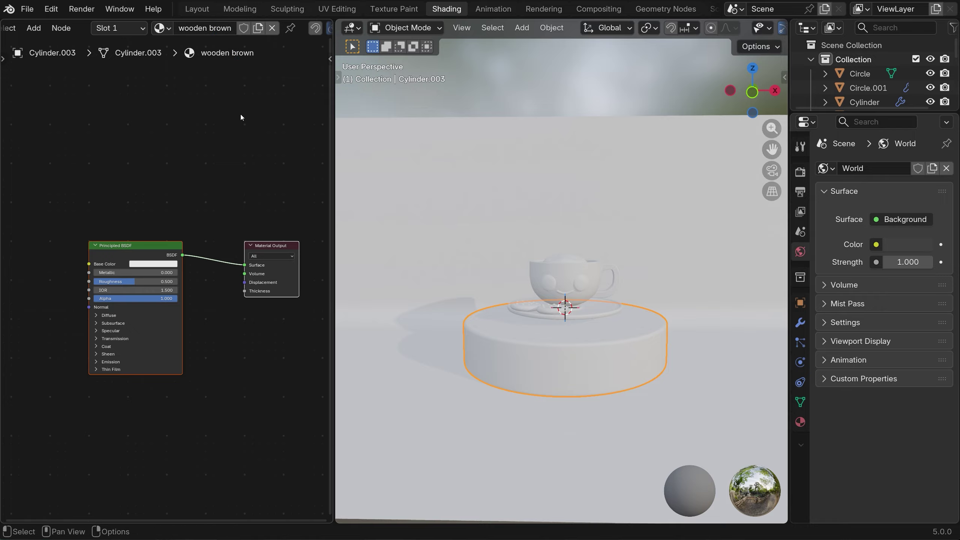
# - Set the base color of the platform's wooden brown material to a soft coral red
pyautogui.click(152, 263)
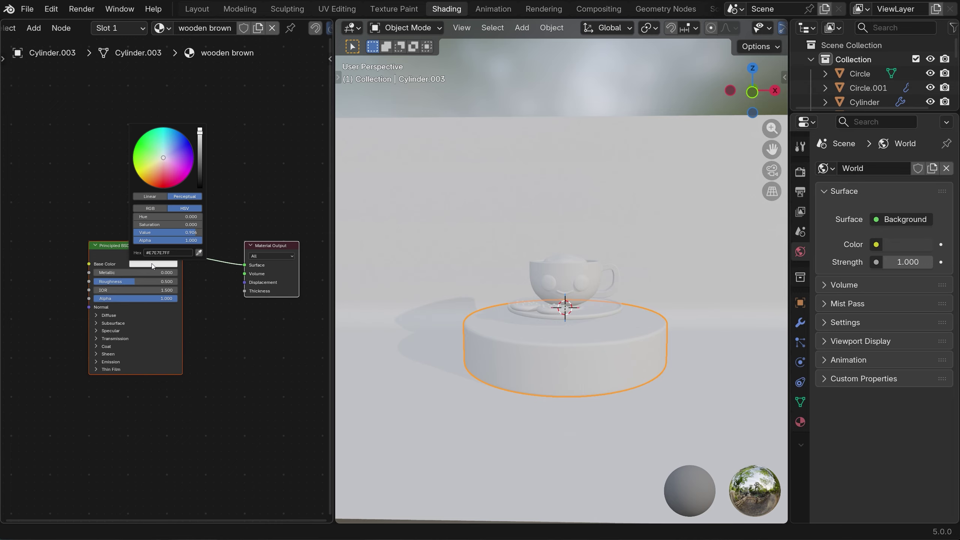
pyautogui.moveTo(160, 162)
pyautogui.mouseDown()
pyautogui.moveTo(153, 170)
pyautogui.moveTo(185, 167)
pyautogui.moveTo(170, 145)
pyautogui.moveTo(148, 150)
pyautogui.moveTo(163, 175)
pyautogui.mouseUp()
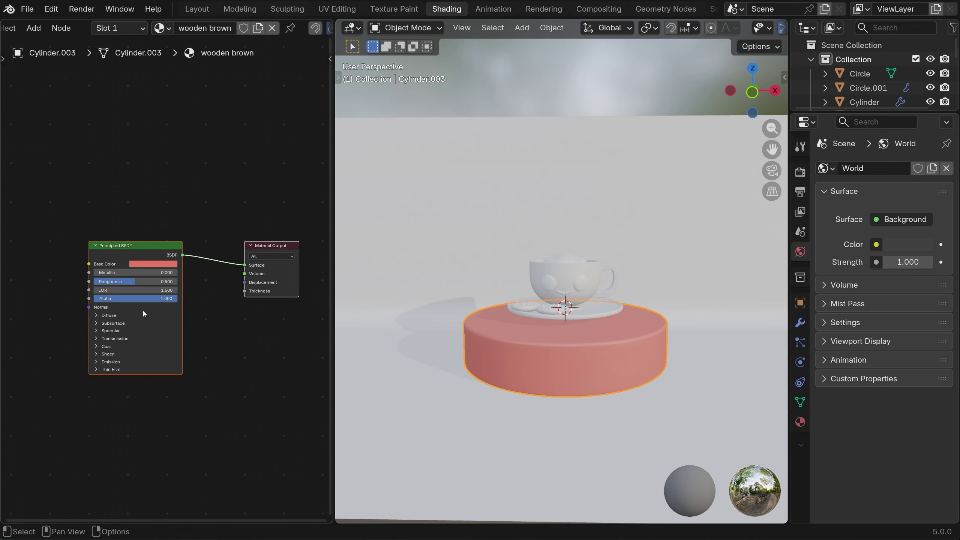
# - Change the base color of the platform's wooden brown material to the light brown #CBB08FFF
pyautogui.click(161, 265)
pyautogui.click(176, 252)
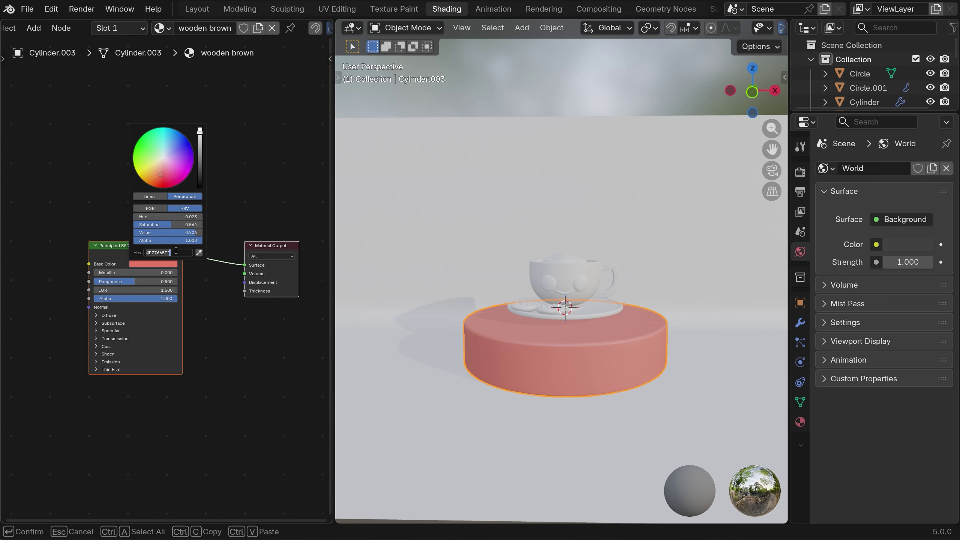
pyautogui.write('#CBB08FFF')
pyautogui.press('Return')
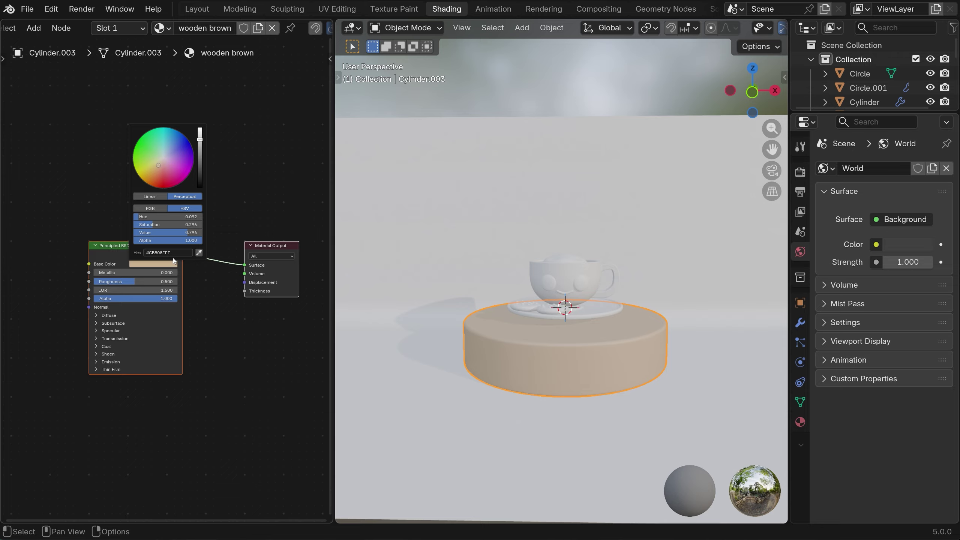
# - Adjust the roughness of the platform's wooden brown material, settling on about 0.35
pyautogui.moveTo(133, 282); pyautogui.dragTo(129, 281)
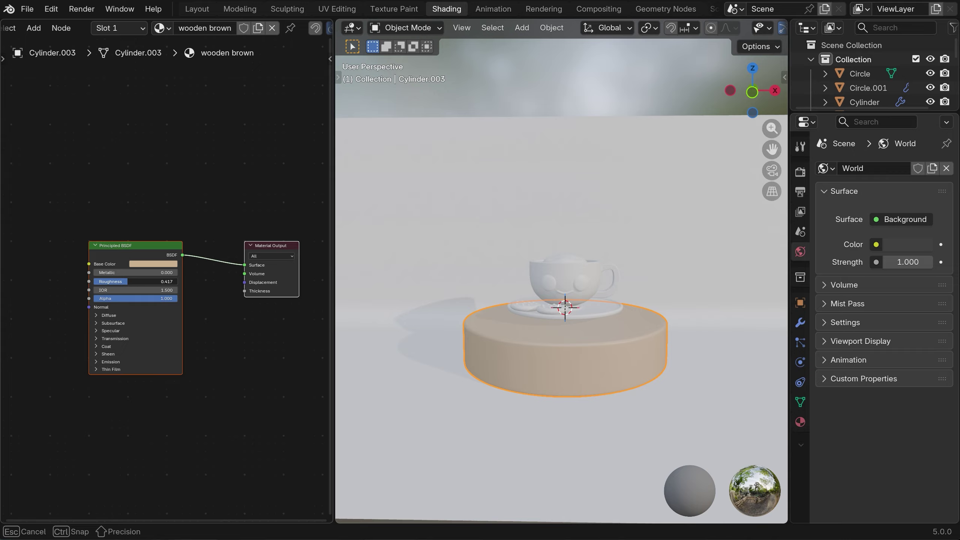
pyautogui.moveTo(129, 282); pyautogui.dragTo(122, 282)
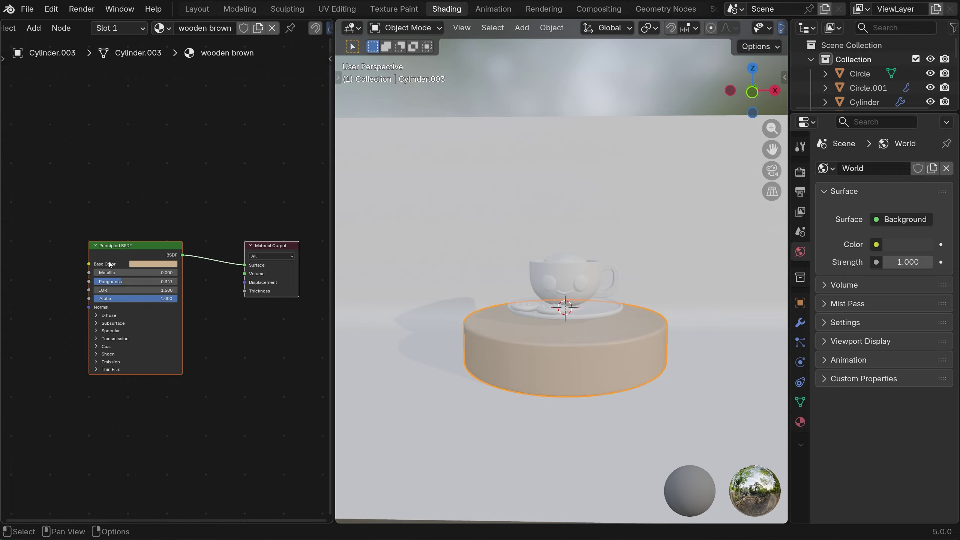
pyautogui.moveTo(118, 281); pyautogui.dragTo(179, 282)
pyautogui.moveTo(716, 336); pyautogui.dragTo(374, 298, button='middle')
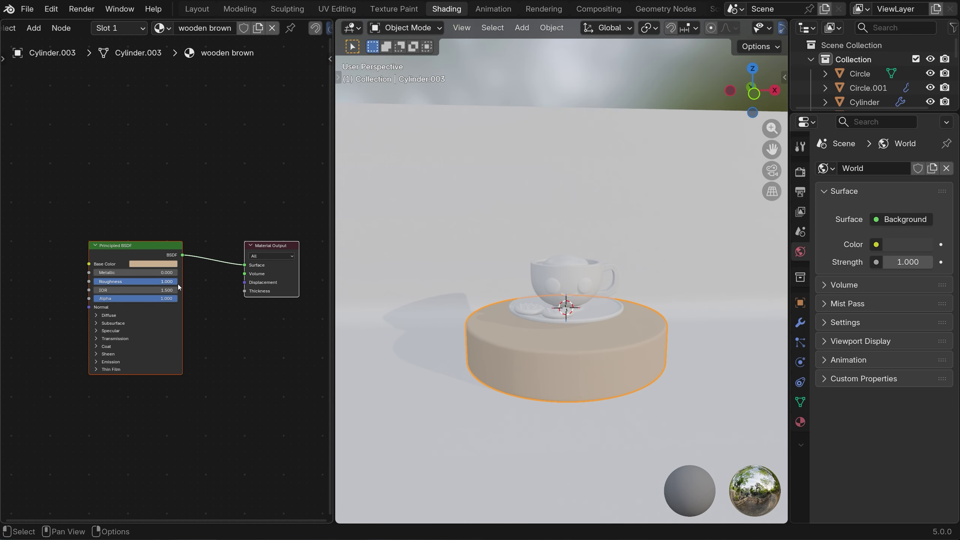
pyautogui.moveTo(177, 282); pyautogui.dragTo(123, 282)
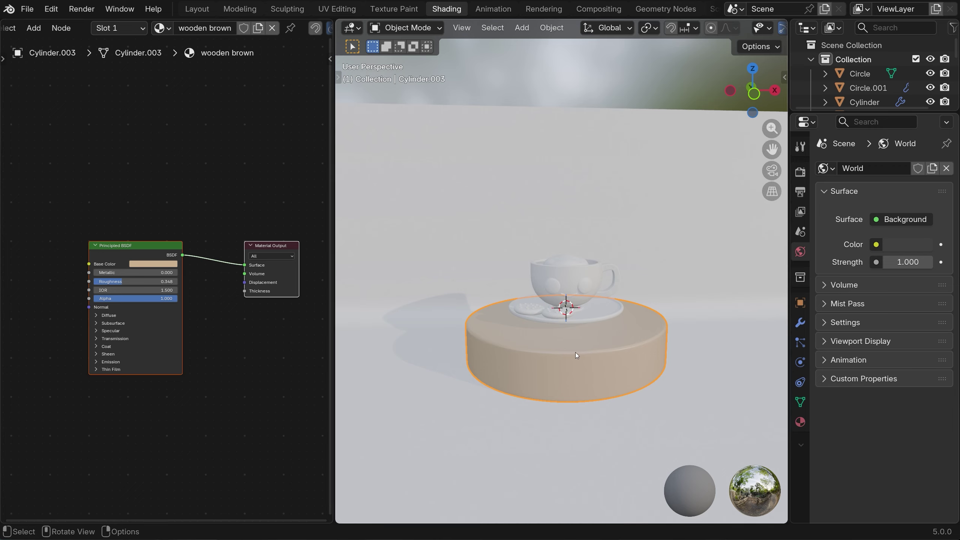
# - Create a new material on the saucer and name it "Purple ceramic"
pyautogui.click(592, 318)
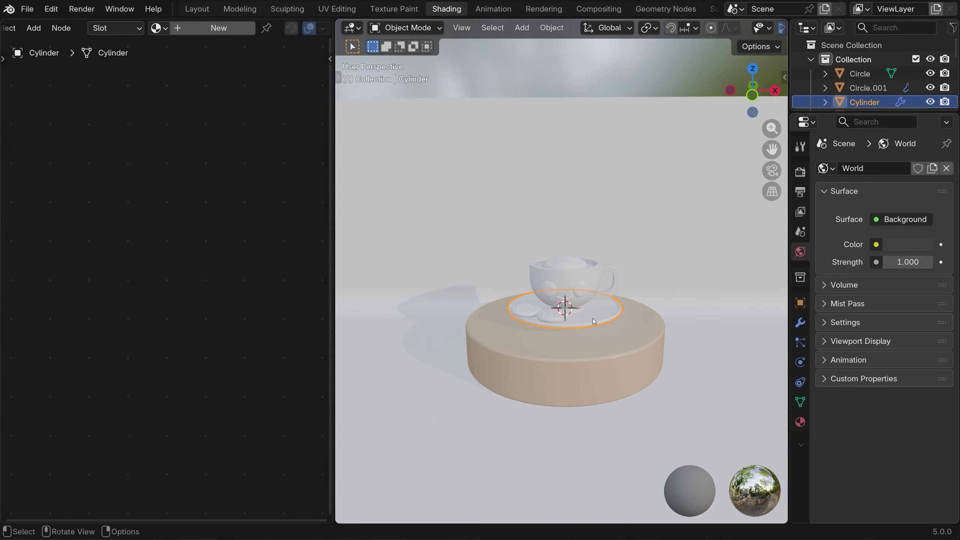
pyautogui.click(211, 29)
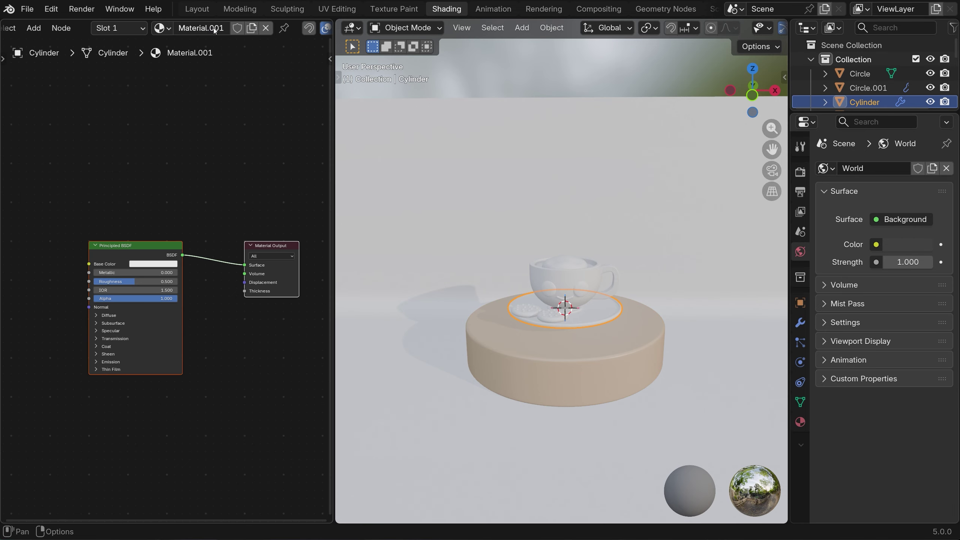
pyautogui.doubleClick(210, 29)
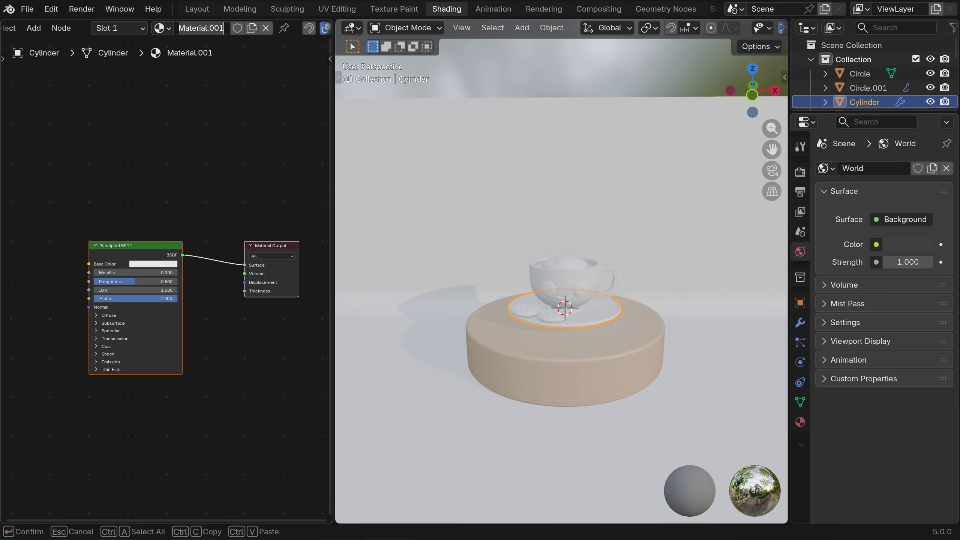
pyautogui.write('Purple')
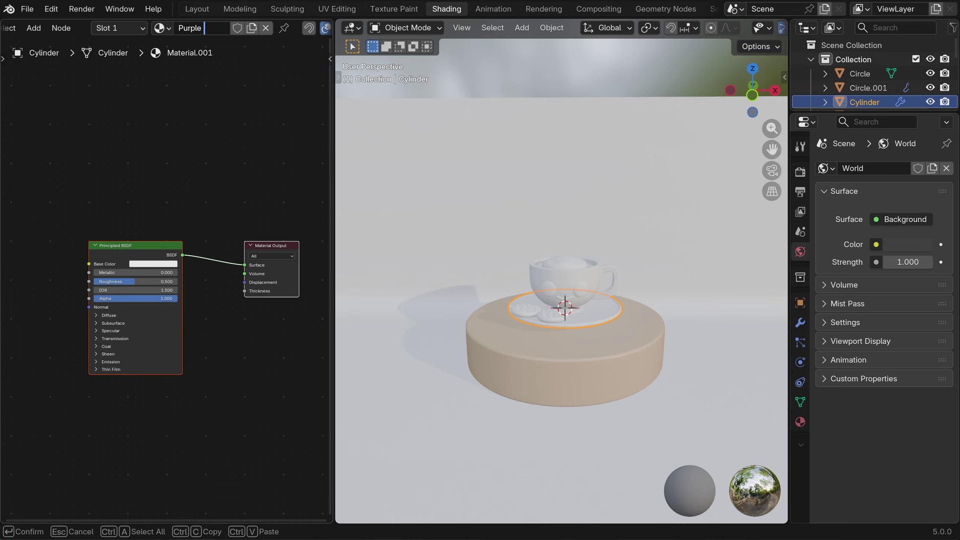
pyautogui.write(' ceramic')
pyautogui.press('Return')
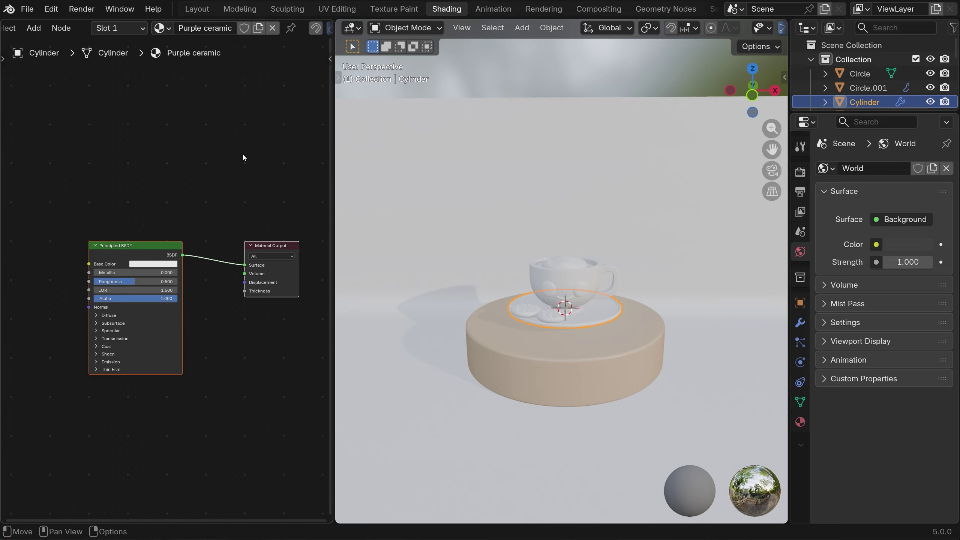
# - Set the saucer's Purple ceramic material to base color #BDA6EDFF and roughness about 0.33
pyautogui.click(145, 264)
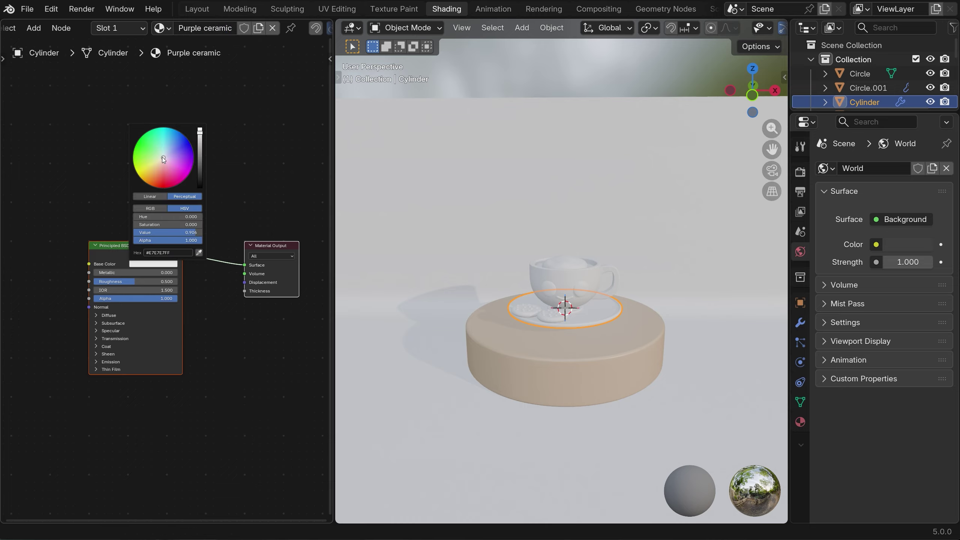
pyautogui.moveTo(162, 157)
pyautogui.mouseDown()
pyautogui.moveTo(168, 139)
pyautogui.moveTo(176, 176)
pyautogui.moveTo(169, 133)
pyautogui.moveTo(191, 145)
pyautogui.mouseUp()
pyautogui.click(179, 252)
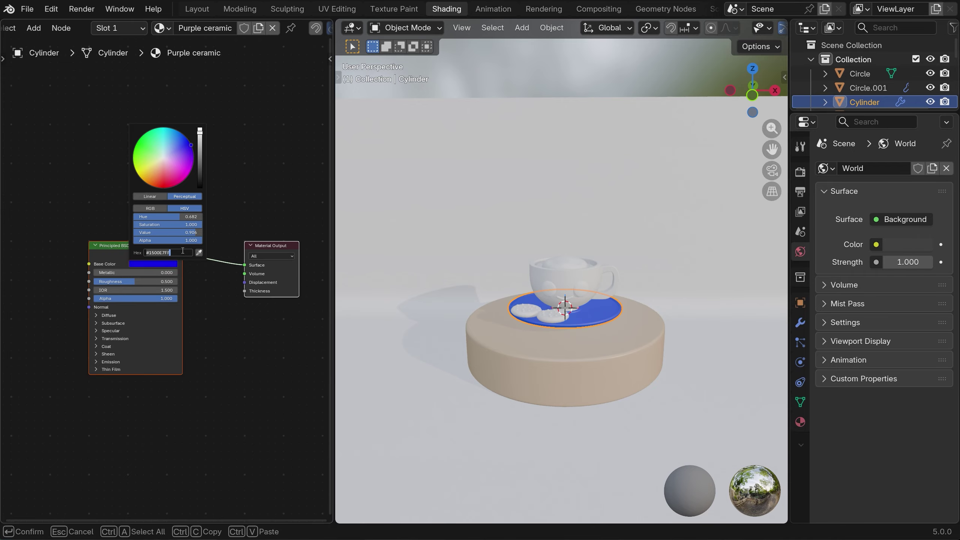
pyautogui.write('#BDA6EDFF')
pyautogui.press('Return')
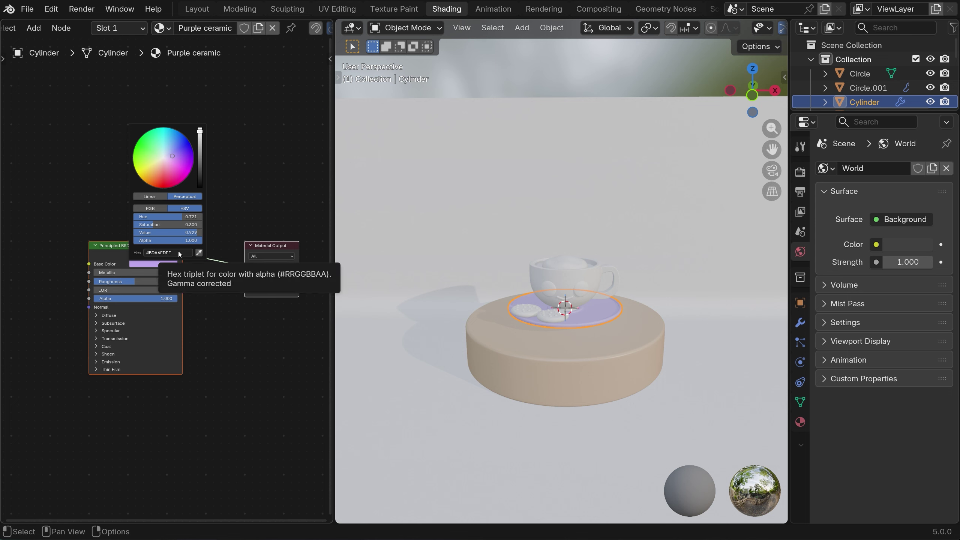
pyautogui.moveTo(135, 281); pyautogui.dragTo(122, 280)
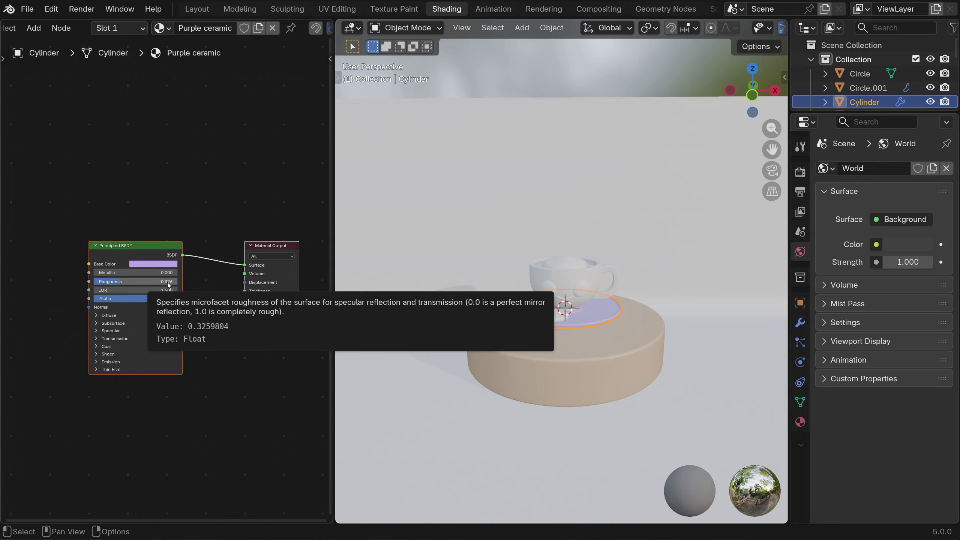
# - Assign the existing Purple ceramic material to the cup
pyautogui.click(593, 275)
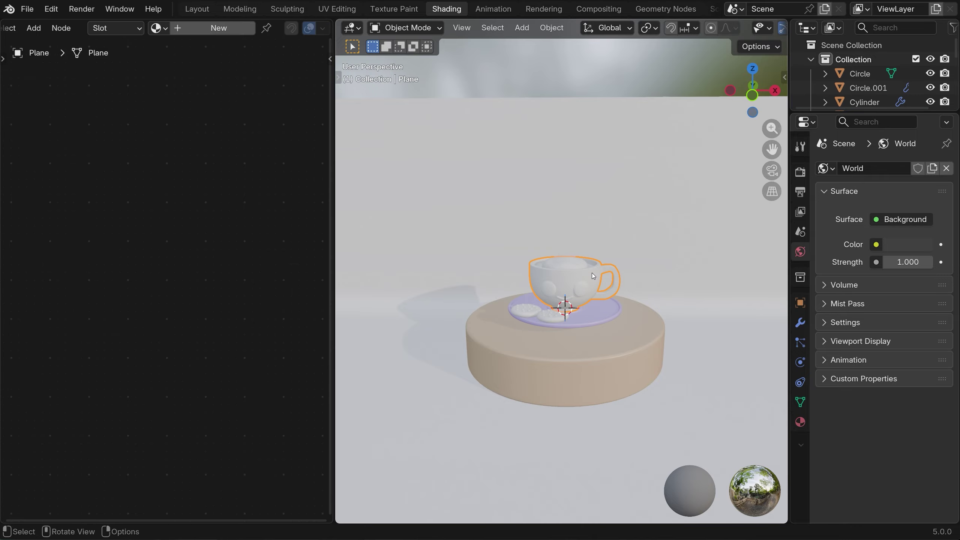
pyautogui.click(165, 30)
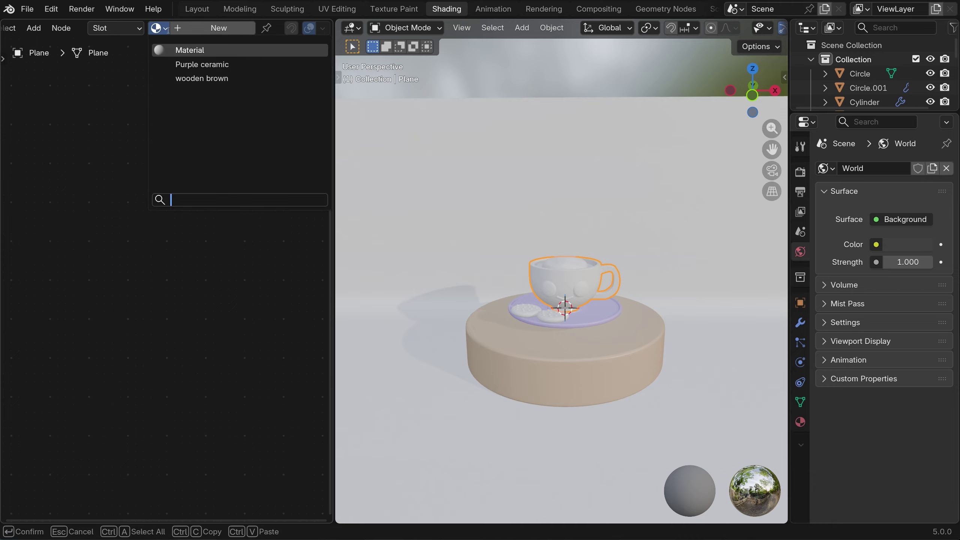
pyautogui.click(178, 65)
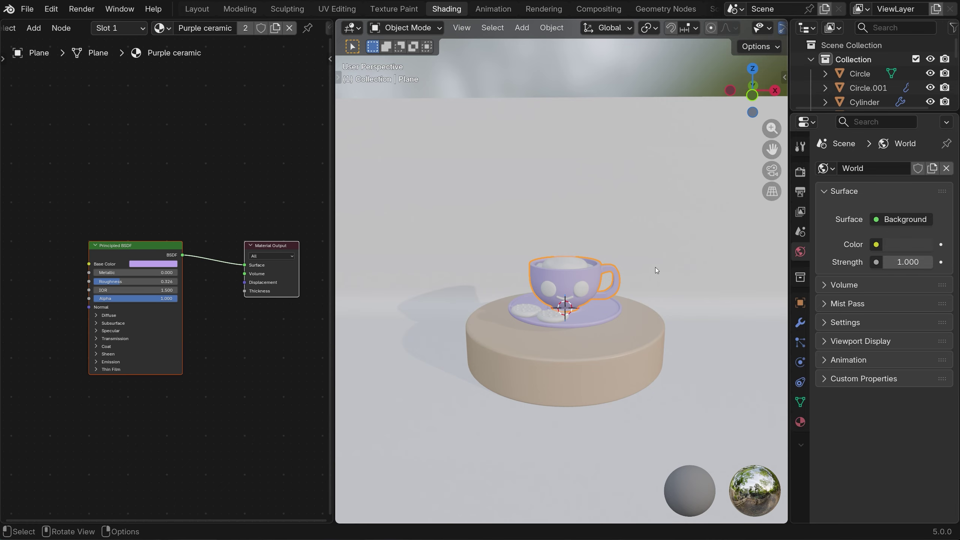
# - Create a new material on the cup's eyes and name it "eyes black"
pyautogui.click(582, 293)
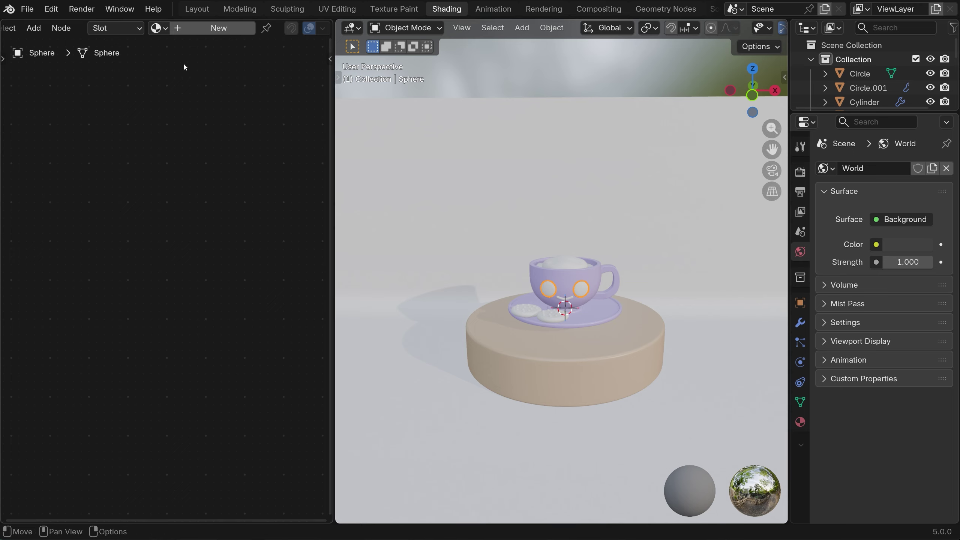
pyautogui.click(182, 30)
pyautogui.click(200, 31)
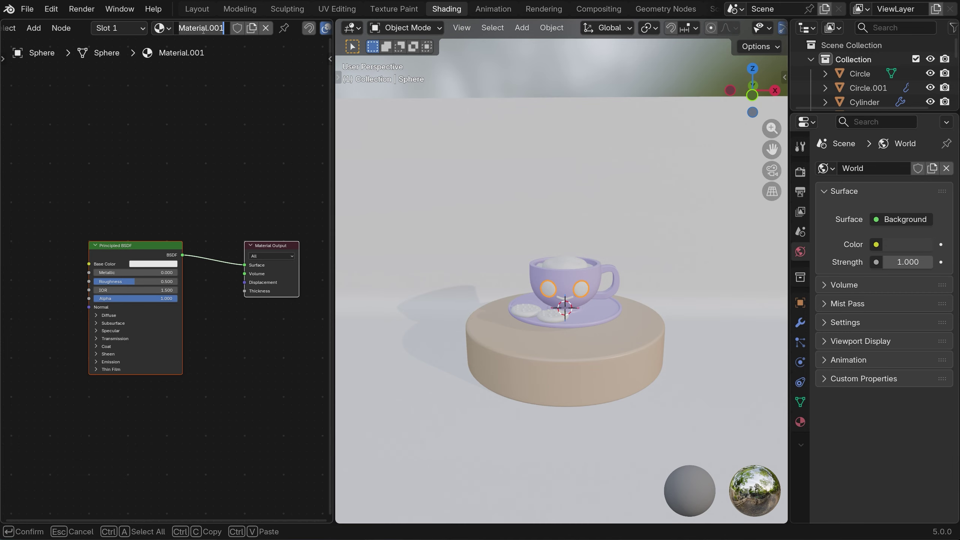
pyautogui.write('eyes black')
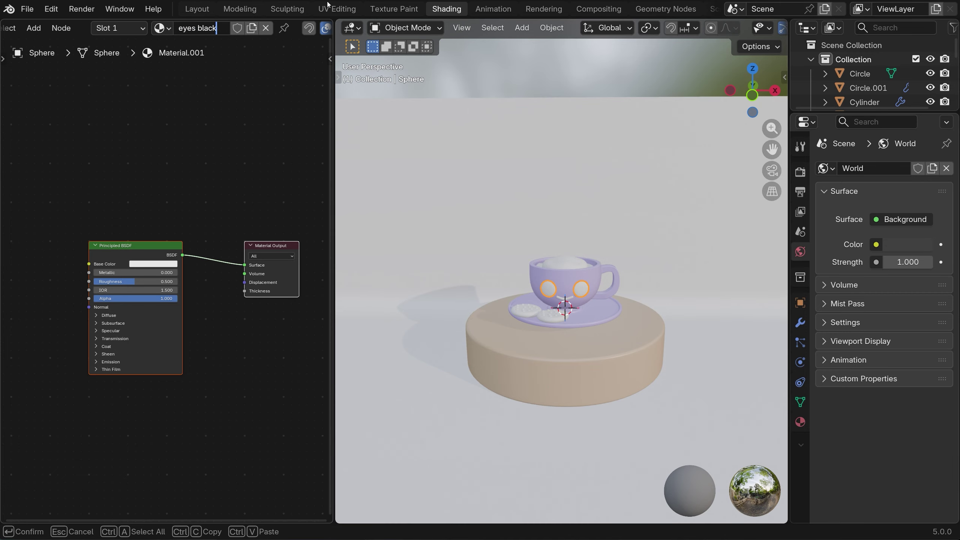
pyautogui.press('Return')
# - Darken the base color of the eyes black material to #1D1D1DFF and raise its roughness to about 0.8
pyautogui.click(153, 264)
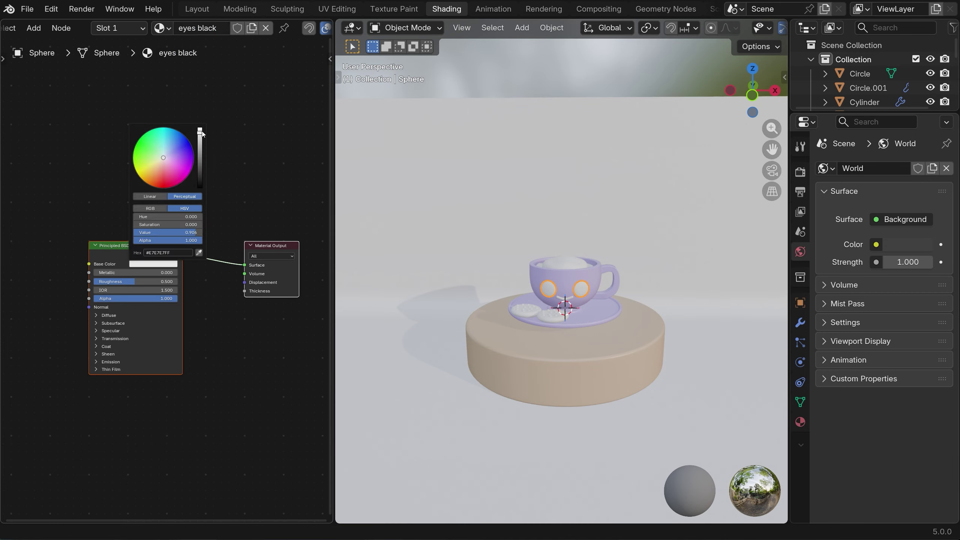
pyautogui.moveTo(202, 133); pyautogui.dragTo(200, 181)
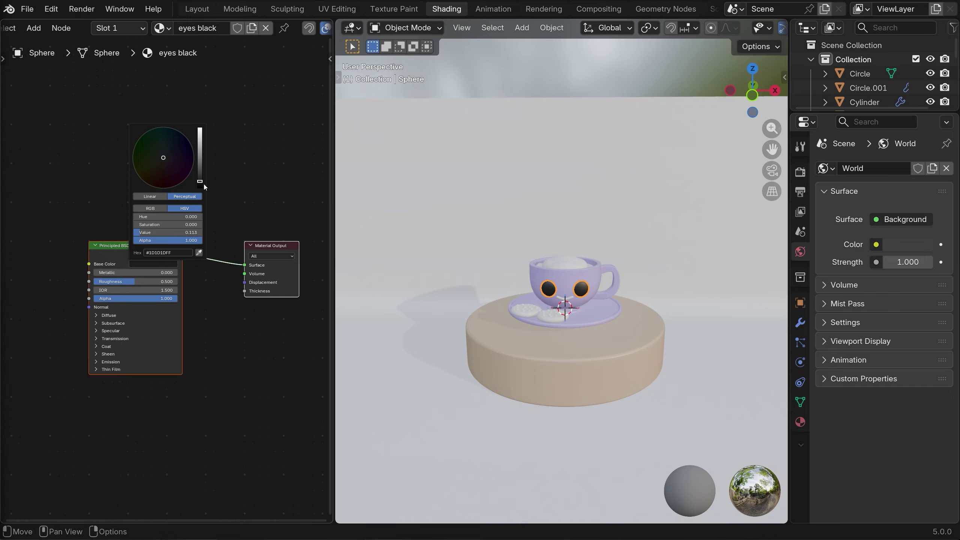
pyautogui.moveTo(135, 282); pyautogui.dragTo(156, 281)
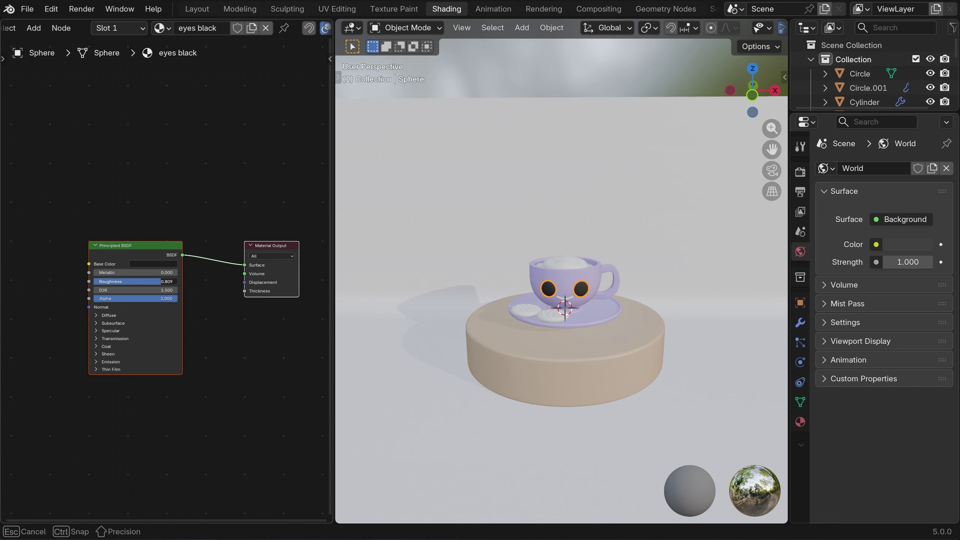
pyautogui.moveTo(156, 282); pyautogui.dragTo(155, 282)
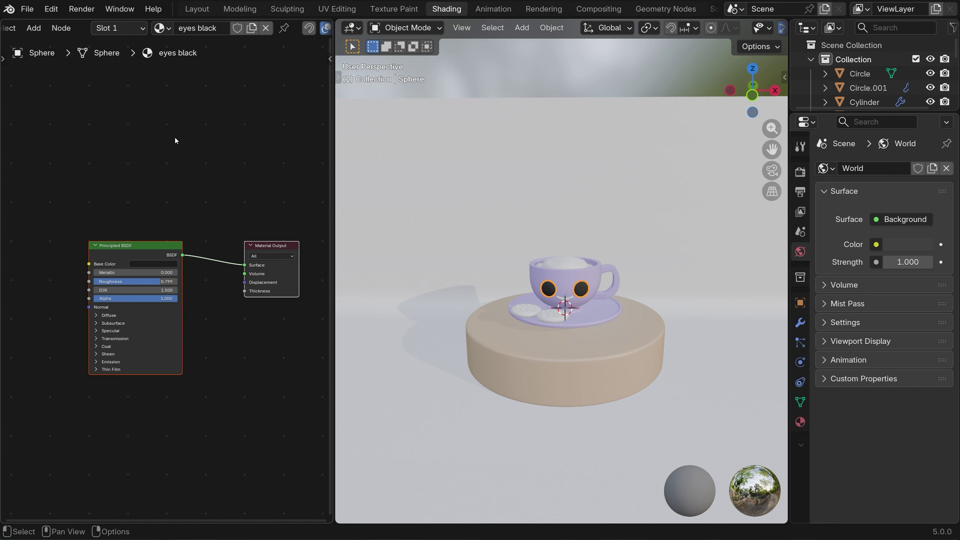
# - Add a second material slot to the eyes with a new material named "eyes white", roughness about 0.21
pyautogui.click(143, 29)
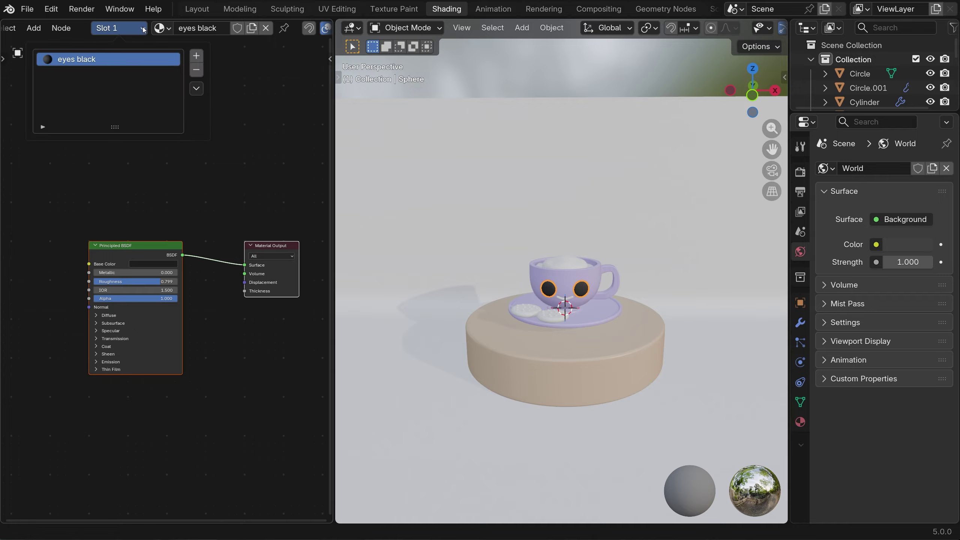
pyautogui.click(197, 57)
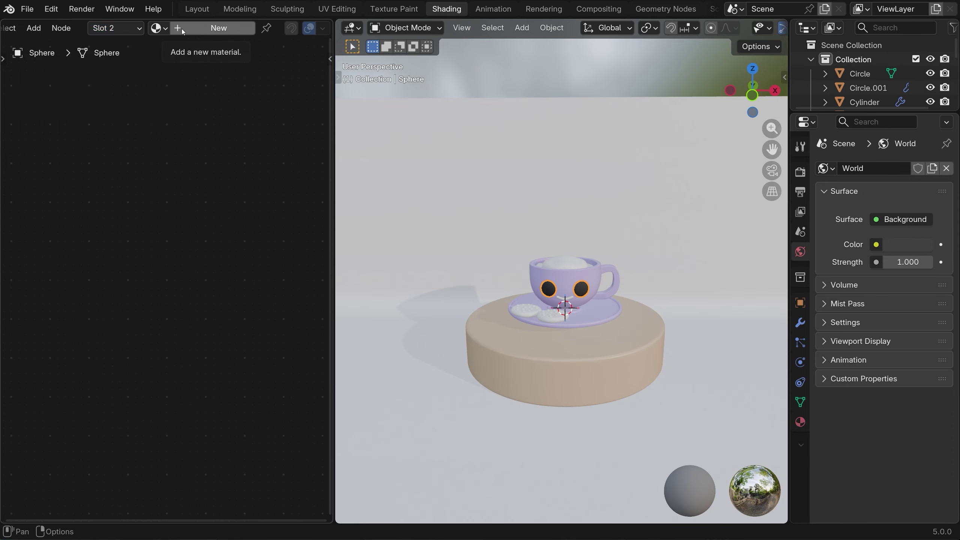
pyautogui.click(198, 31)
pyautogui.click(210, 26)
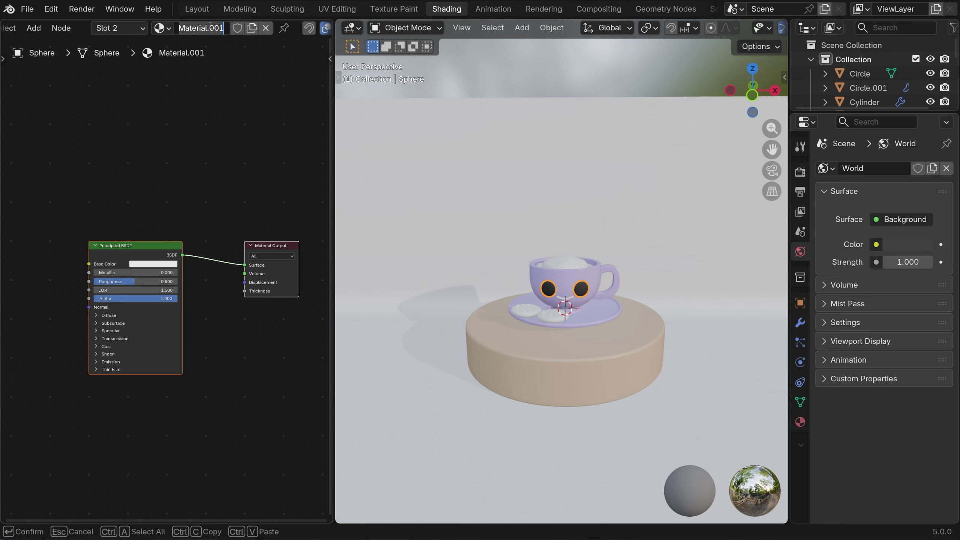
pyautogui.write('eyes w')
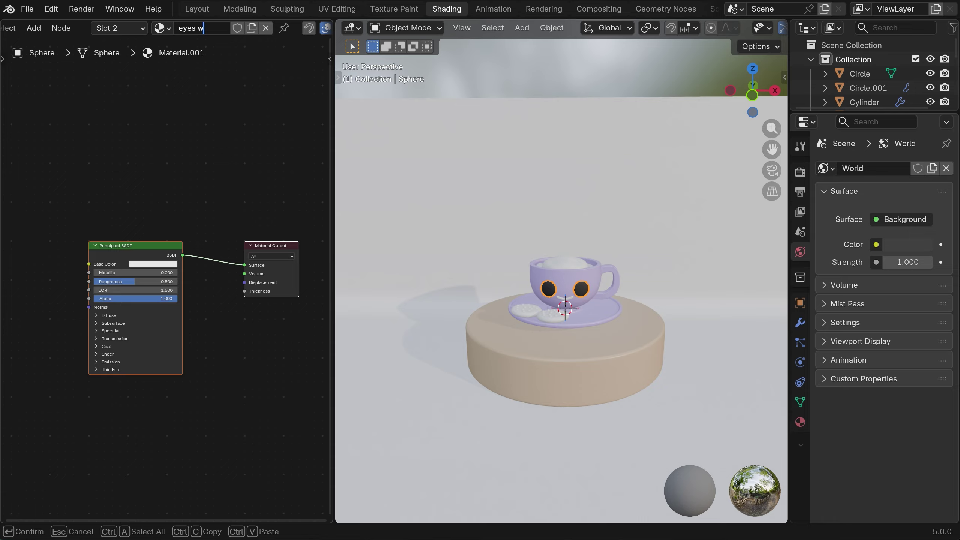
pyautogui.write('hite')
pyautogui.press('Return')
pyautogui.moveTo(135, 284); pyautogui.dragTo(110, 281)
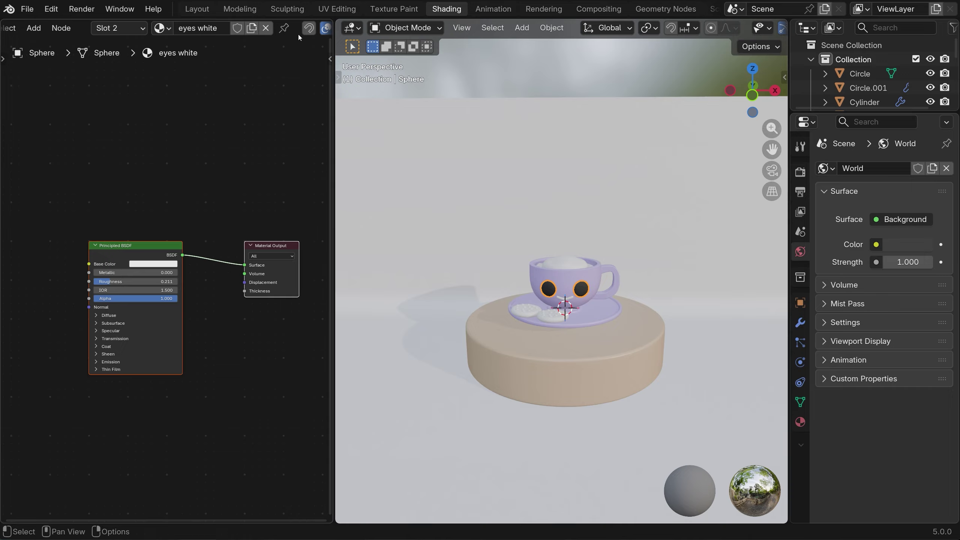
# - Assign the eyes white material to a small block of faces in the upper part of the eye as a highlight
pyautogui.scroll(4, 475, 154)
pyautogui.scroll(2, 716, 332)
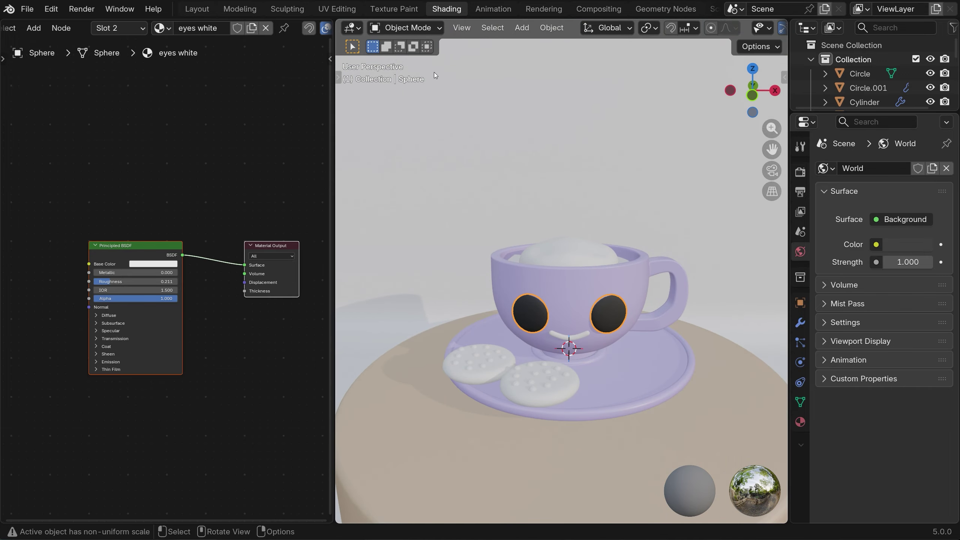
pyautogui.click(430, 29)
pyautogui.click(423, 61)
pyautogui.moveTo(583, 319); pyautogui.dragTo(550, 295, button='middle')
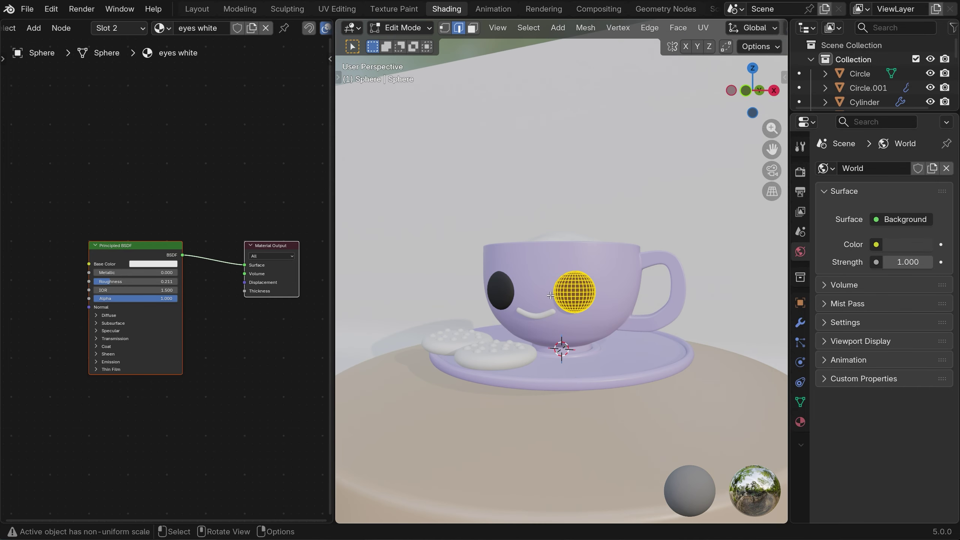
pyautogui.press('3')
pyautogui.click(550, 295)
pyautogui.click(566, 282)
pyautogui.keyDown('shift'); pyautogui.click(568, 279); pyautogui.keyUp('shift')
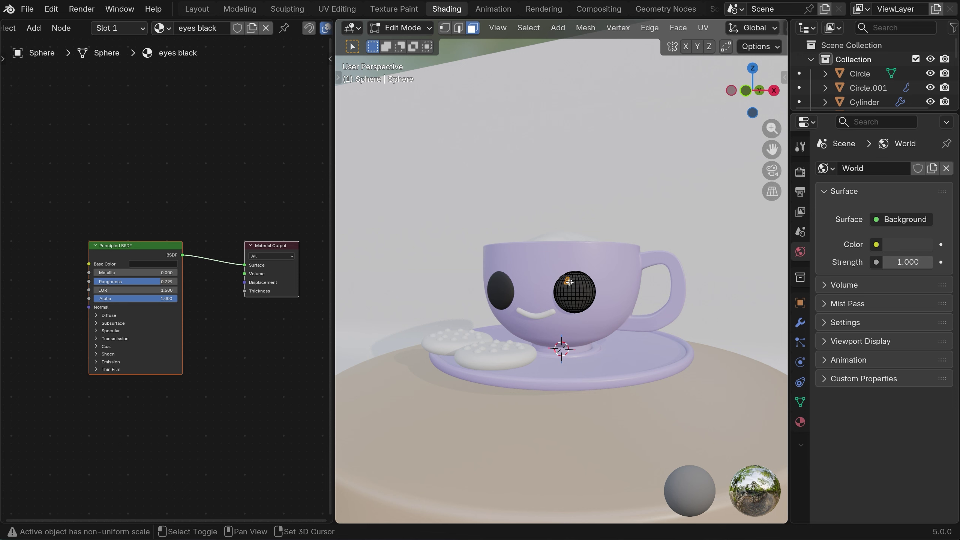
pyautogui.keyDown('shift'); pyautogui.click(570, 282); pyautogui.keyUp('shift')
pyautogui.keyDown('shift'); pyautogui.click(571, 279); pyautogui.keyUp('shift')
pyautogui.keyDown('shift'); pyautogui.click(570, 286); pyautogui.keyUp('shift')
pyautogui.keyDown('shift'); pyautogui.click(566, 286); pyautogui.keyUp('shift')
pyautogui.moveTo(606, 285); pyautogui.dragTo(597, 283, button='middle')
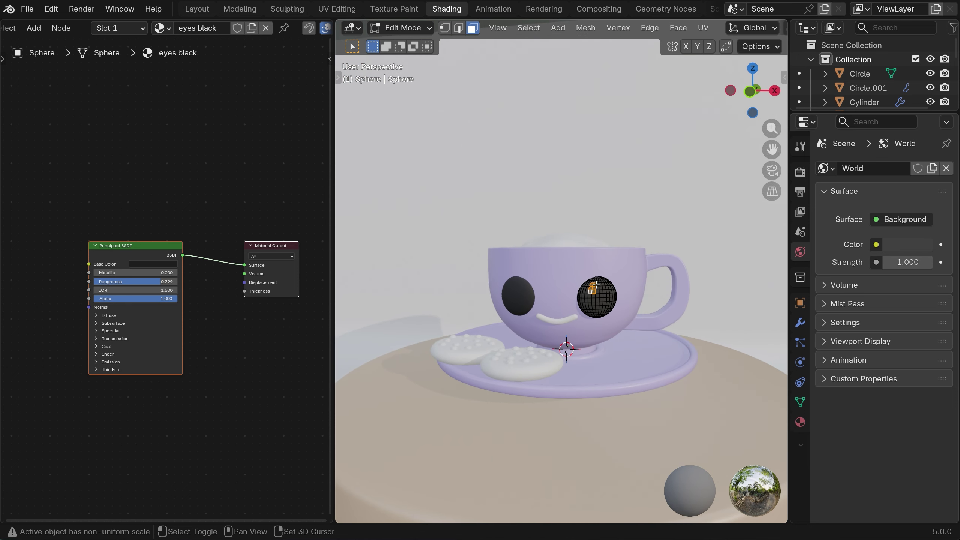
pyautogui.keyDown('shift'); pyautogui.click(597, 285); pyautogui.keyUp('shift')
pyautogui.keyDown('shift'); pyautogui.click(597, 289); pyautogui.keyUp('shift')
pyautogui.click(145, 34)
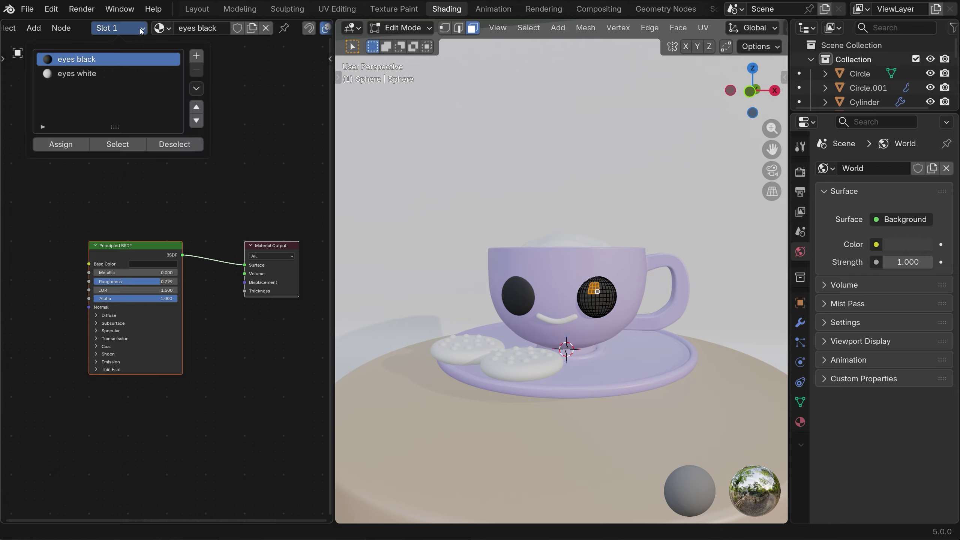
pyautogui.click(70, 74)
pyautogui.click(61, 145)
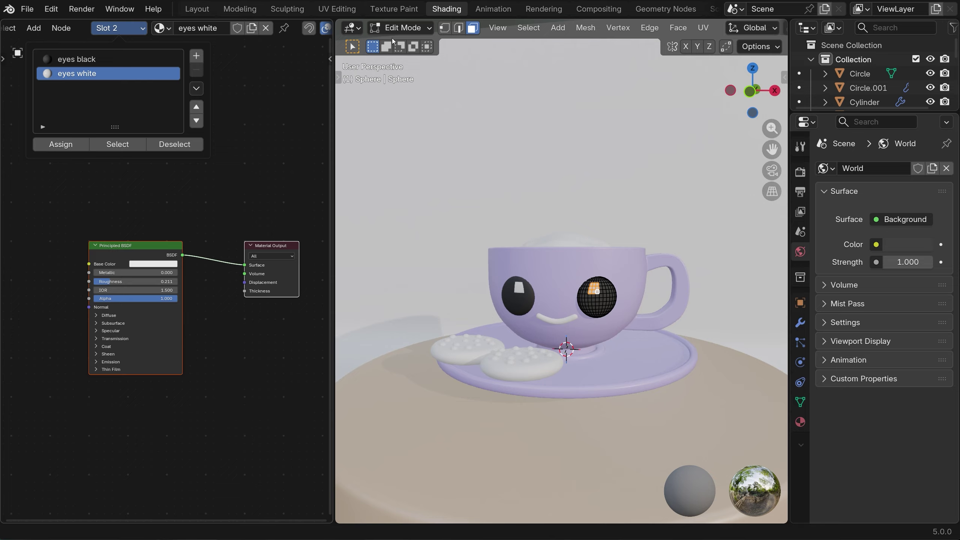
pyautogui.click(408, 31)
pyautogui.click(405, 45)
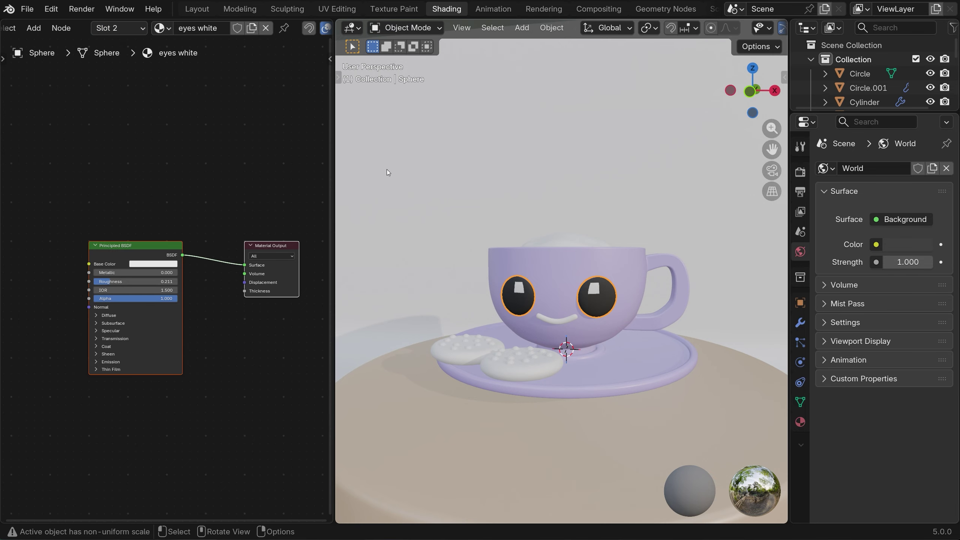
# - Assign the existing eyes black material to the cup's smile
pyautogui.press('KP_1')
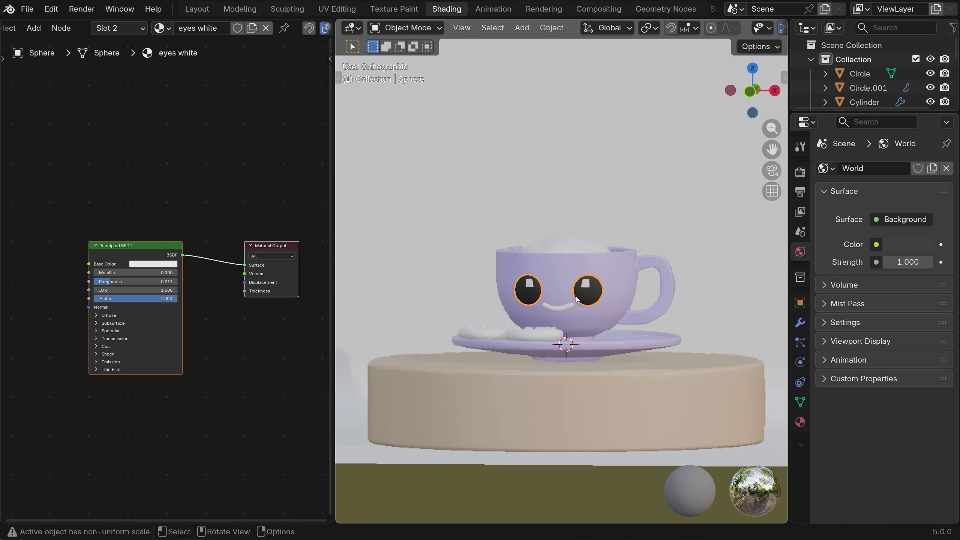
pyautogui.click(564, 309)
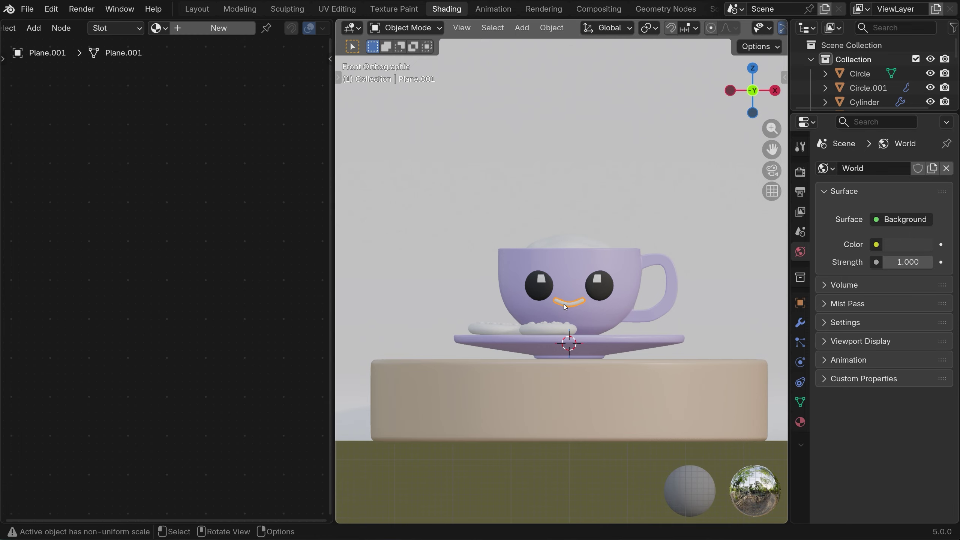
pyautogui.click(155, 28)
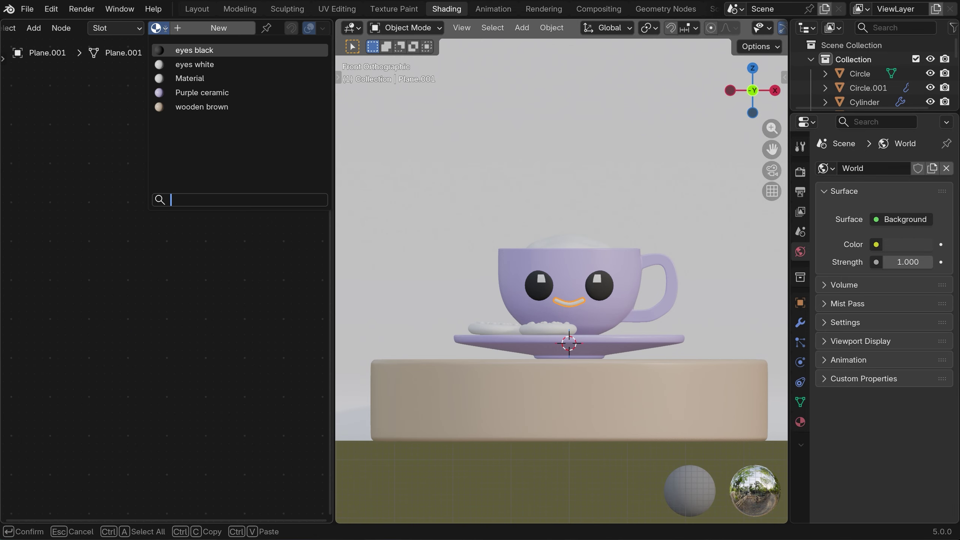
pyautogui.click(174, 50)
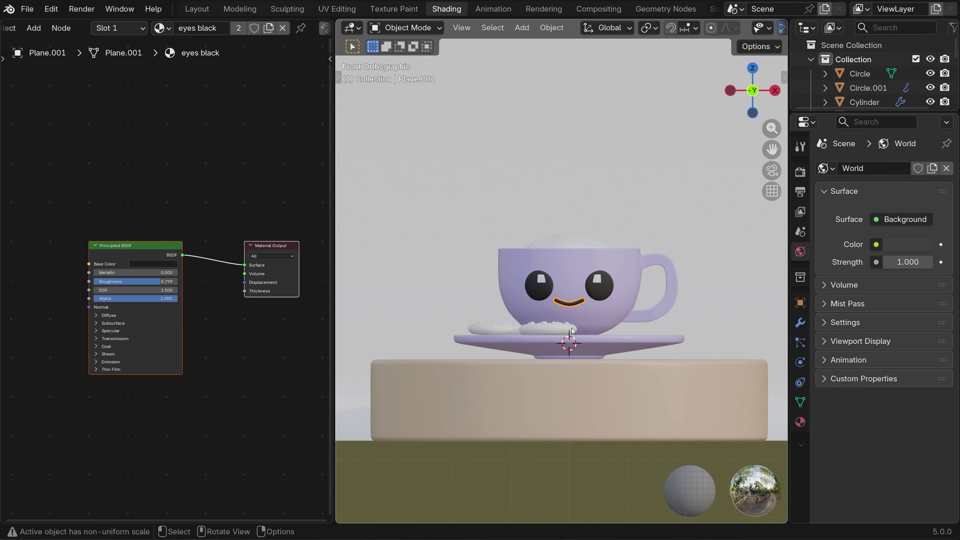
# - Create a new material on the biscuit nearer the middle of the saucer and name it "cookie dough"
pyautogui.click(554, 331)
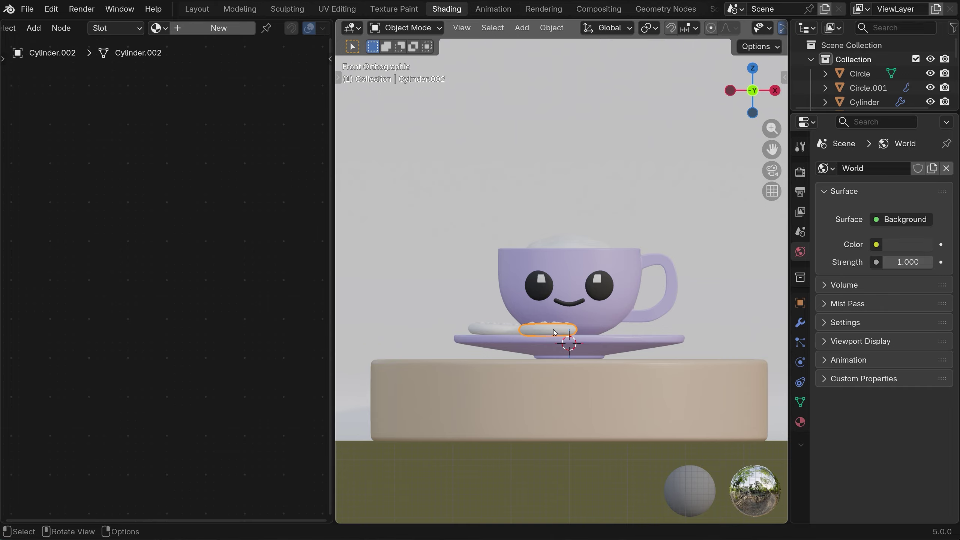
pyautogui.click(177, 29)
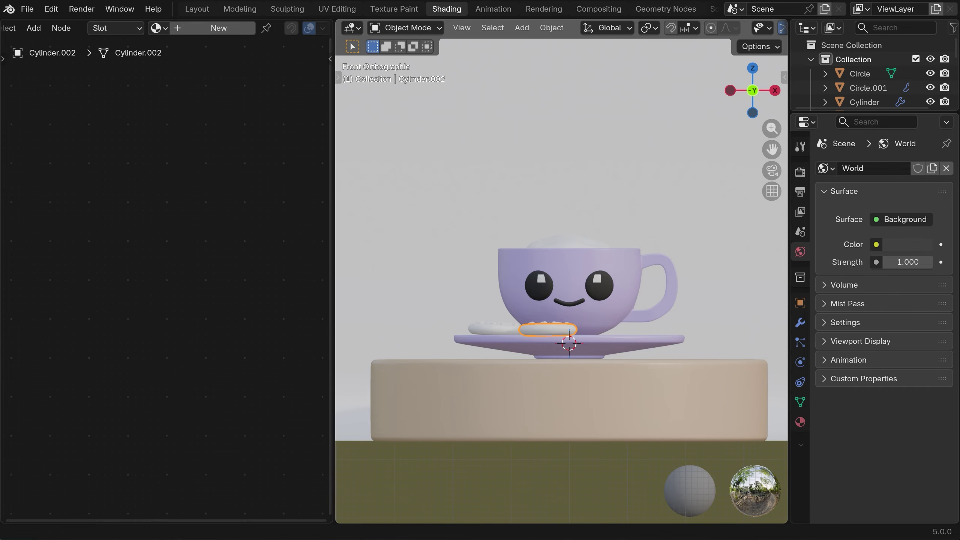
pyautogui.doubleClick(189, 28)
pyautogui.write('cookie dough')
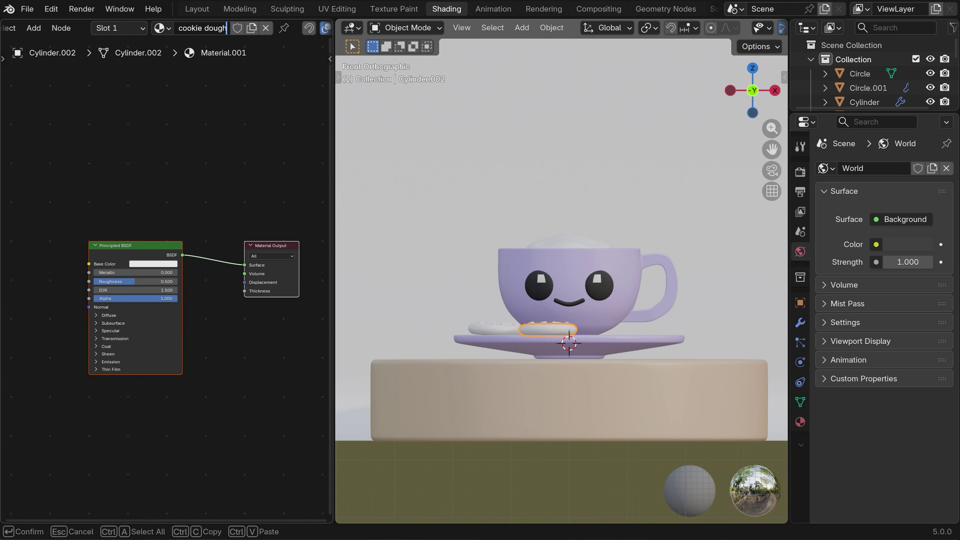
pyautogui.press('Return')
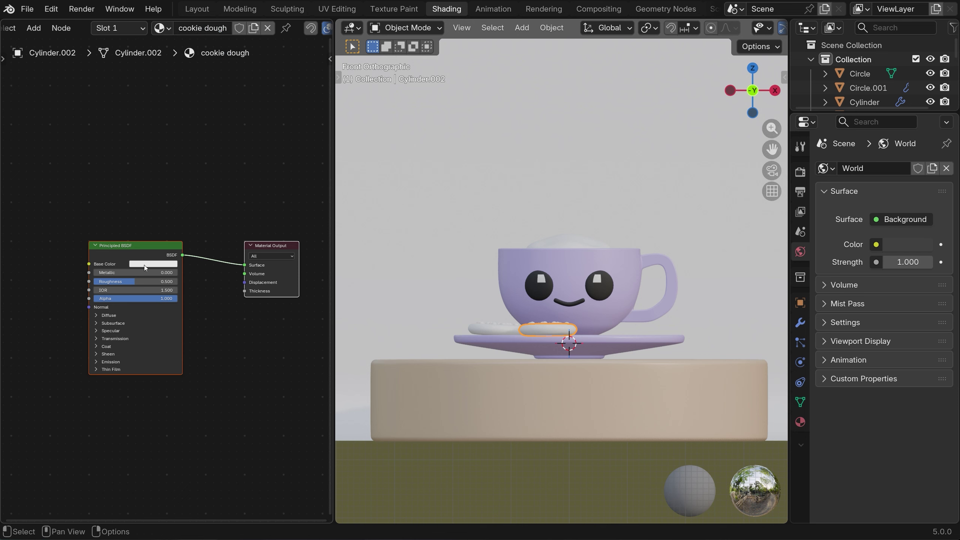
# - Set the cookie dough material's base color to #D8A46FFF and its roughness to 1.0
pyautogui.click(145, 264)
pyautogui.click(178, 252)
pyautogui.write('#D8A46FFF')
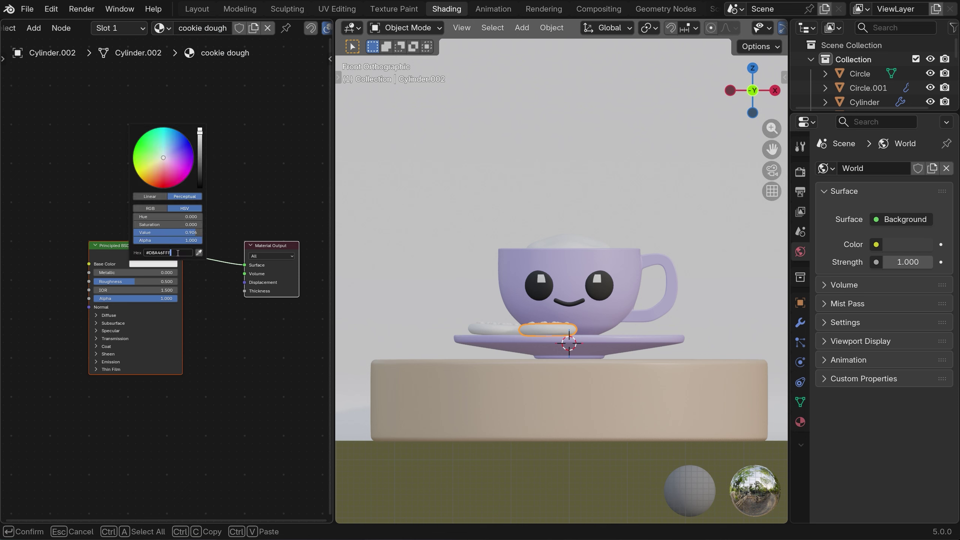
pyautogui.press('Return')
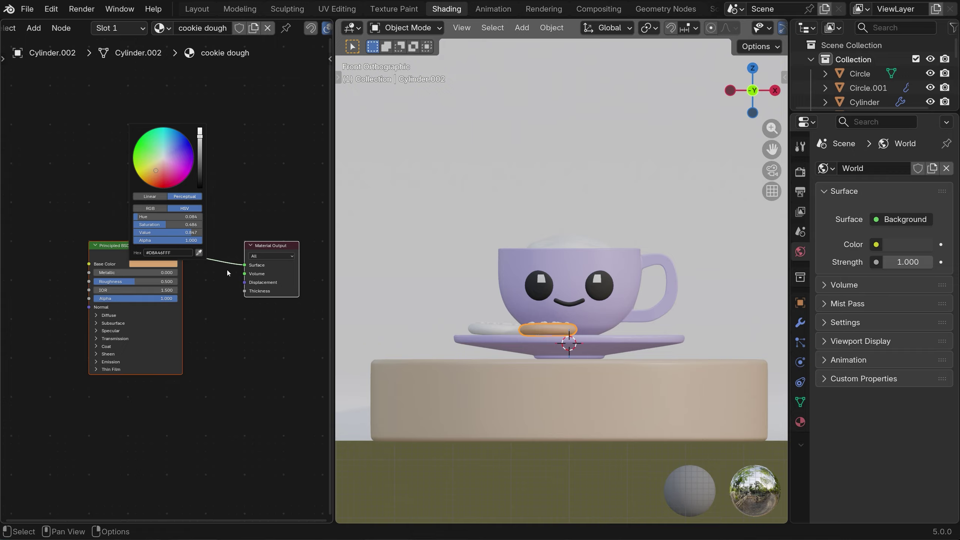
pyautogui.moveTo(135, 282); pyautogui.dragTo(157, 267)
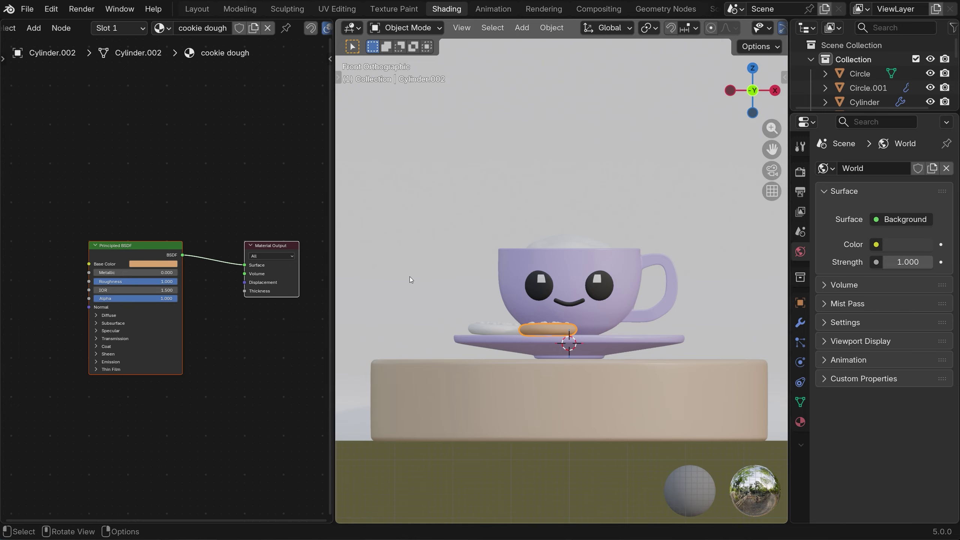
# - Link the cookie dough material from the colored biscuit to the other biscuit
pyautogui.click(487, 331)
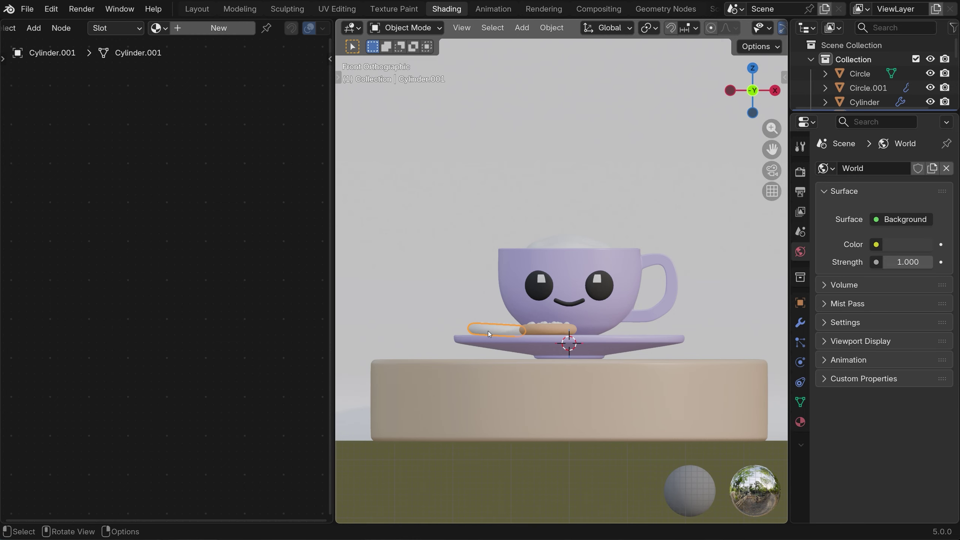
pyautogui.keyDown('shift'); pyautogui.click(544, 329); pyautogui.keyUp('shift')
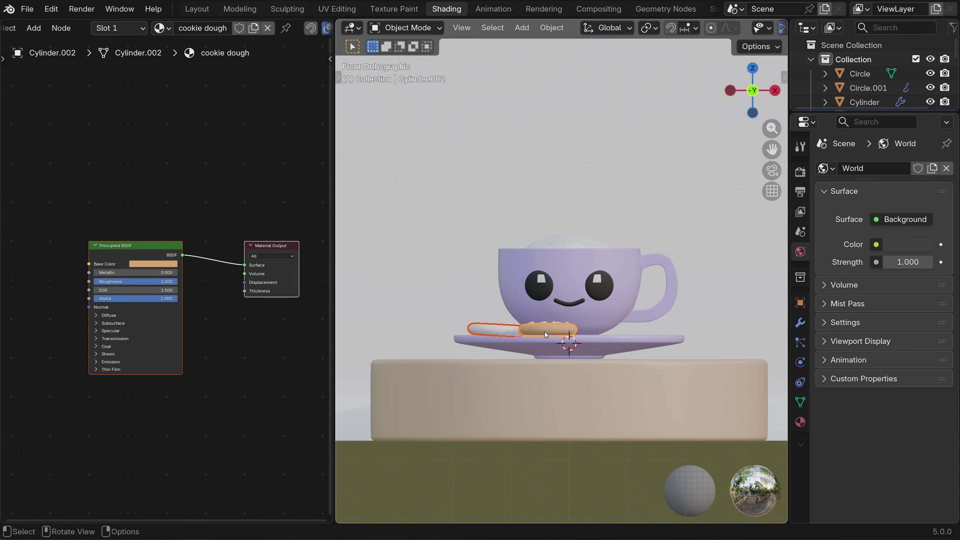
pyautogui.hotkey('ctrl', 'l')
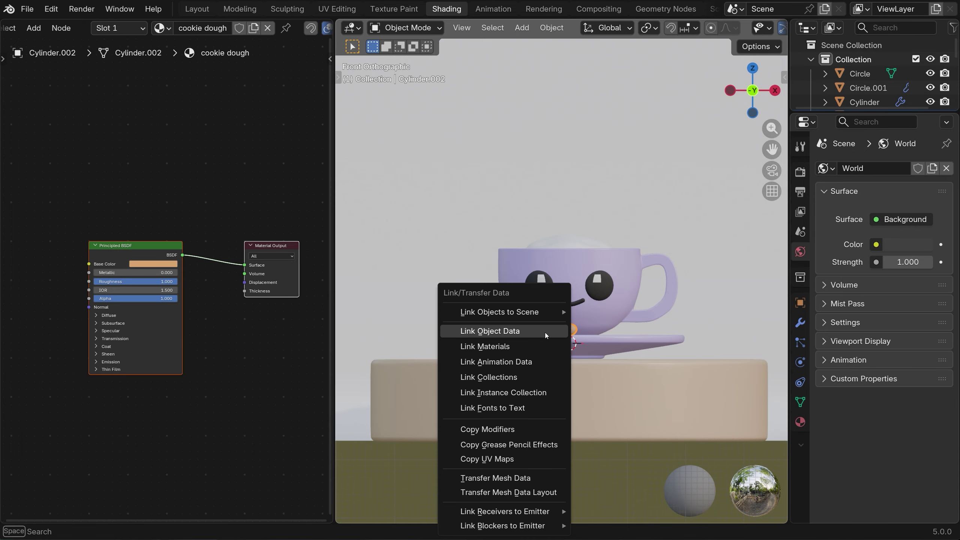
pyautogui.click(509, 347)
pyautogui.moveTo(509, 347); pyautogui.dragTo(587, 412, button='middle')
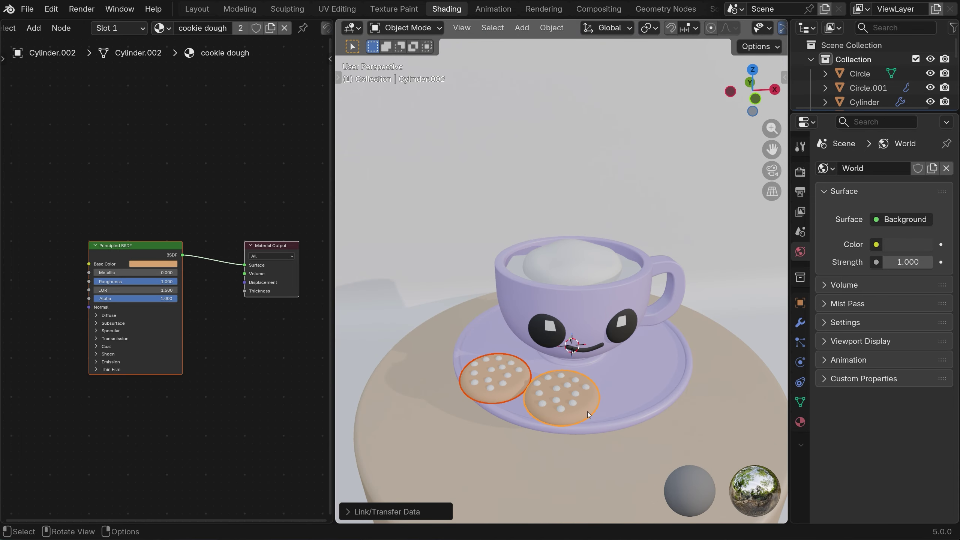
# - Create a new material on one chip of the outer biscuit and name it "choc chip"
pyautogui.click(504, 384)
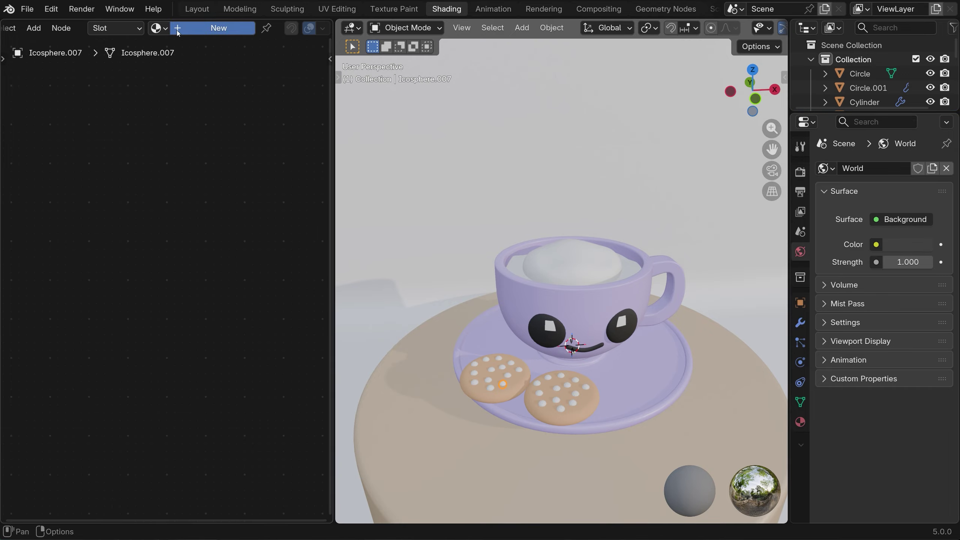
pyautogui.click(213, 28)
pyautogui.click(217, 28)
pyautogui.write('choc chip')
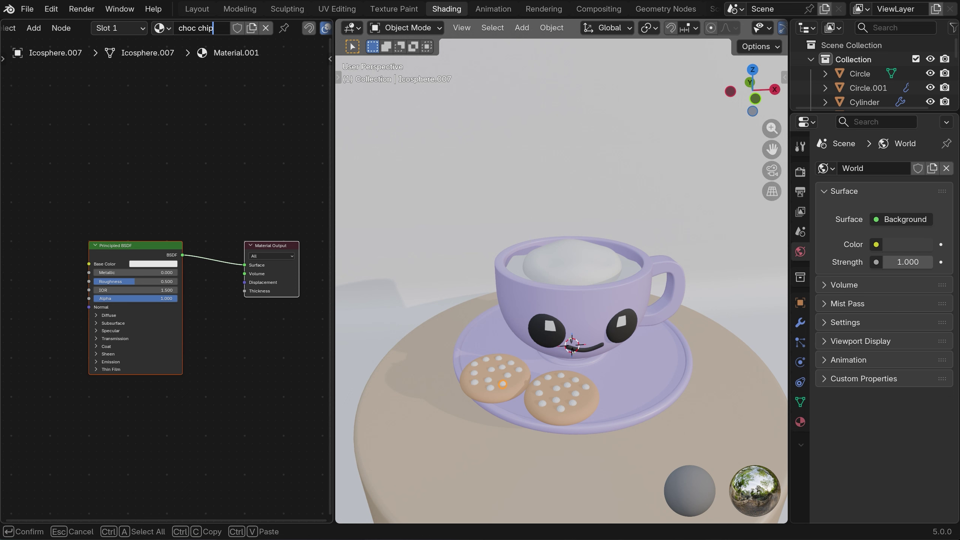
pyautogui.press('Return')
# - Set the choc chip material's base color to #5B3A29FF and lower its roughness to about 0.32
pyautogui.click(156, 264)
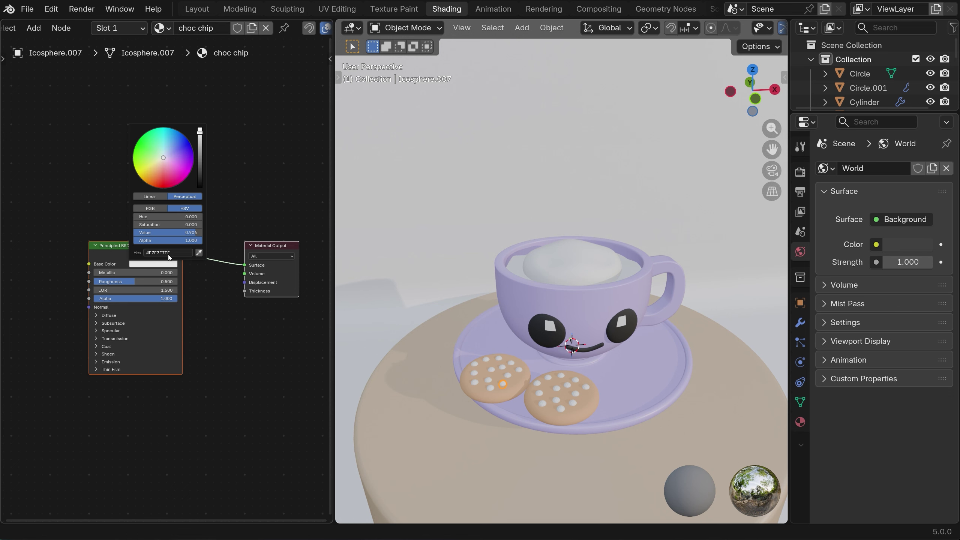
pyautogui.click(171, 252)
pyautogui.write('#5B3A29FF')
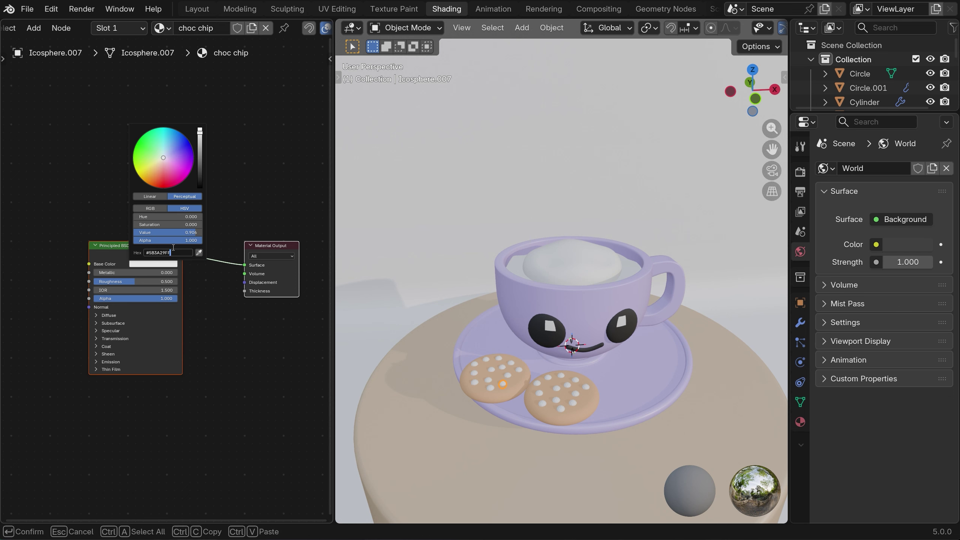
pyautogui.press('Return')
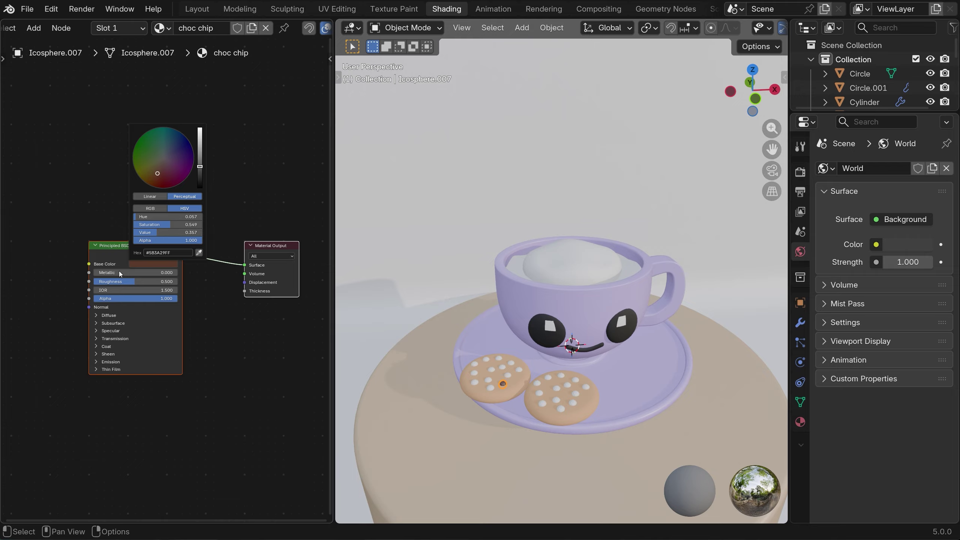
pyautogui.moveTo(137, 282); pyautogui.dragTo(121, 285)
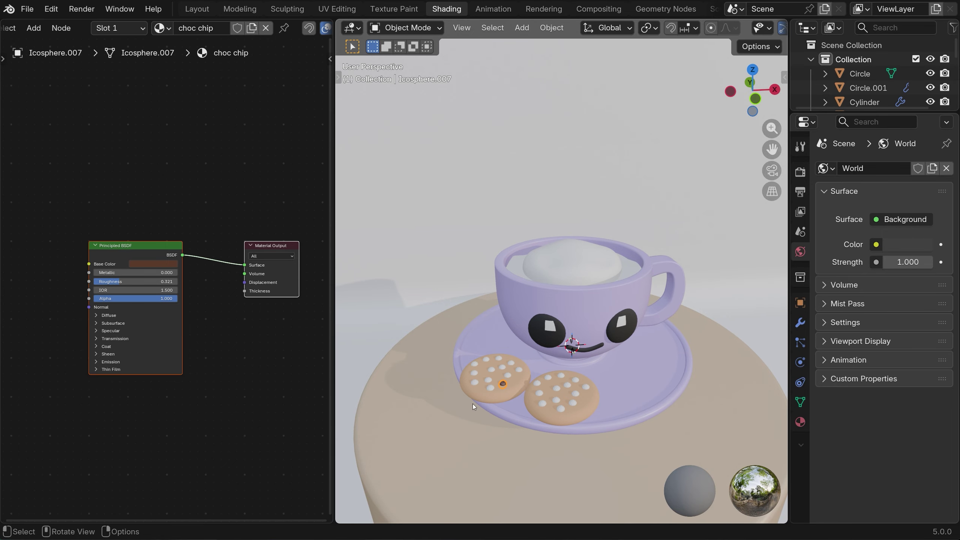
# - Link the choc chip material from the brown chip to all the remaining white chips on both biscuits
pyautogui.click(482, 378)
pyautogui.scroll(5, 514, 381)
pyautogui.moveTo(772, 149); pyautogui.dragTo(826, 54)
pyautogui.click(410, 261)
pyautogui.keyDown('shift'); pyautogui.click(442, 256); pyautogui.keyUp('shift')
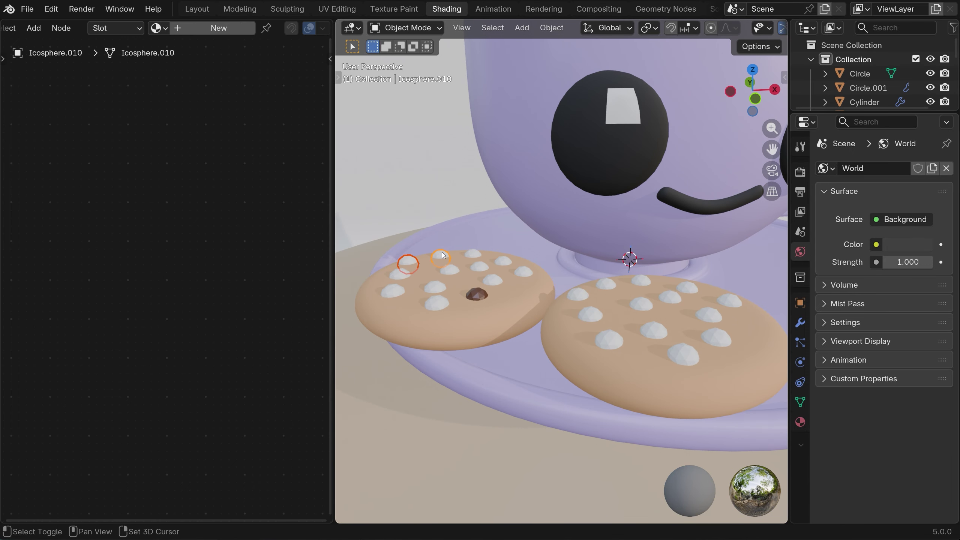
pyautogui.keyDown('shift'); pyautogui.click(474, 256); pyautogui.keyUp('shift')
pyautogui.keyDown('shift'); pyautogui.click(503, 263); pyautogui.keyUp('shift')
pyautogui.keyDown('shift'); pyautogui.click(480, 269); pyautogui.keyUp('shift')
pyautogui.keyDown('shift'); pyautogui.click(493, 283); pyautogui.keyUp('shift')
pyautogui.keyDown('shift'); pyautogui.click(524, 273); pyautogui.keyUp('shift')
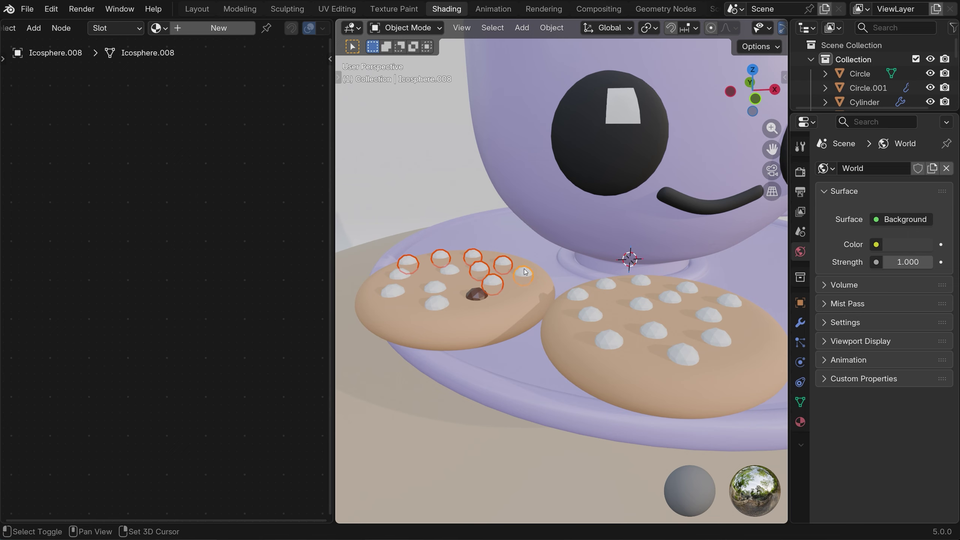
pyautogui.keyDown('shift'); pyautogui.click(449, 268); pyautogui.keyUp('shift')
pyautogui.keyDown('shift'); pyautogui.click(436, 287); pyautogui.keyUp('shift')
pyautogui.keyDown('shift'); pyautogui.click(438, 305); pyautogui.keyUp('shift')
pyautogui.keyDown('shift'); pyautogui.click(388, 290); pyautogui.keyUp('shift')
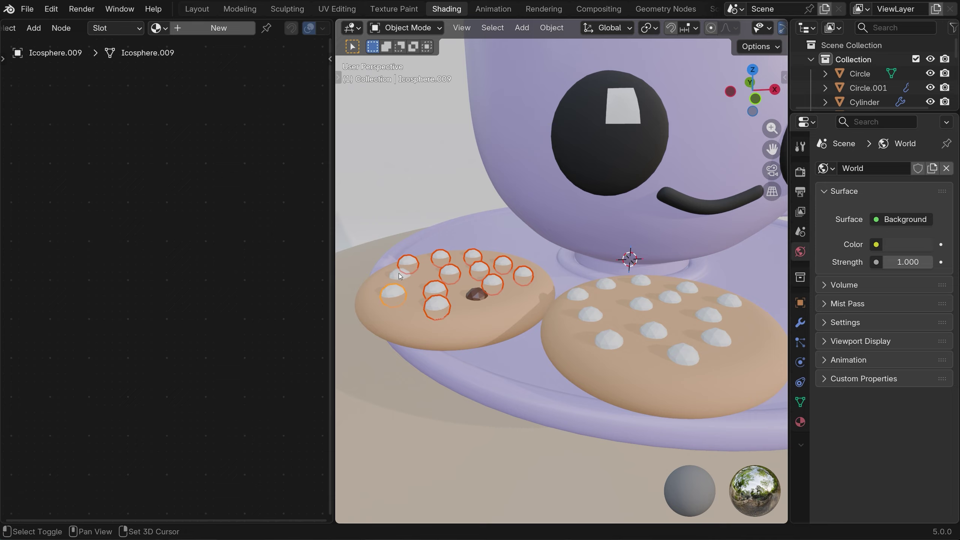
pyautogui.keyDown('shift'); pyautogui.click(400, 275); pyautogui.keyUp('shift')
pyautogui.keyDown('shift'); pyautogui.click(590, 319); pyautogui.keyUp('shift')
pyautogui.keyDown('shift'); pyautogui.click(578, 298); pyautogui.keyUp('shift')
pyautogui.keyDown('shift'); pyautogui.click(606, 288); pyautogui.keyUp('shift')
pyautogui.keyDown('shift'); pyautogui.click(641, 284); pyautogui.keyUp('shift')
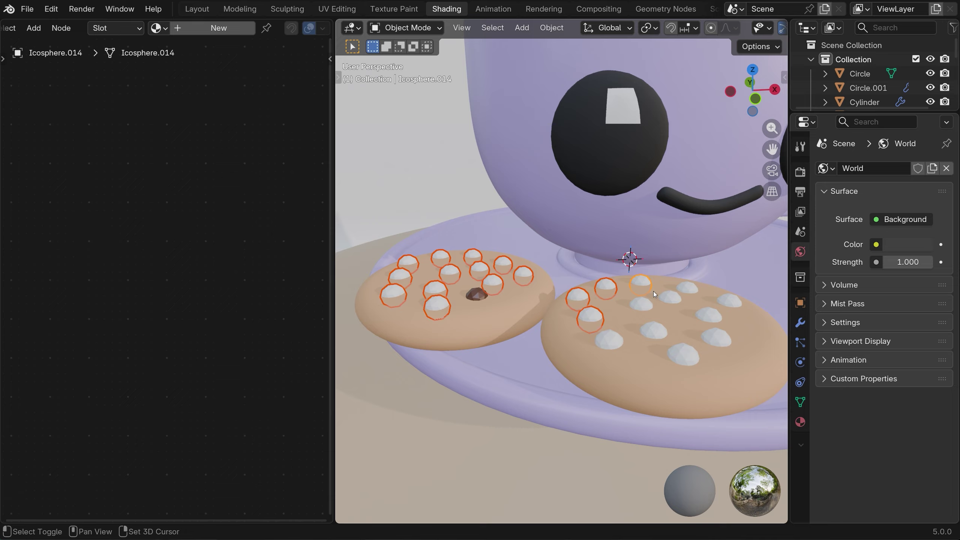
pyautogui.keyDown('shift'); pyautogui.click(670, 297); pyautogui.keyUp('shift')
pyautogui.keyDown('shift'); pyautogui.click(688, 290); pyautogui.keyUp('shift')
pyautogui.keyDown('shift'); pyautogui.click(641, 304); pyautogui.keyUp('shift')
pyautogui.keyDown('shift'); pyautogui.click(610, 338); pyautogui.keyUp('shift')
pyautogui.keyDown('shift'); pyautogui.click(657, 333); pyautogui.keyUp('shift')
pyautogui.keyDown('shift'); pyautogui.click(683, 355); pyautogui.keyUp('shift')
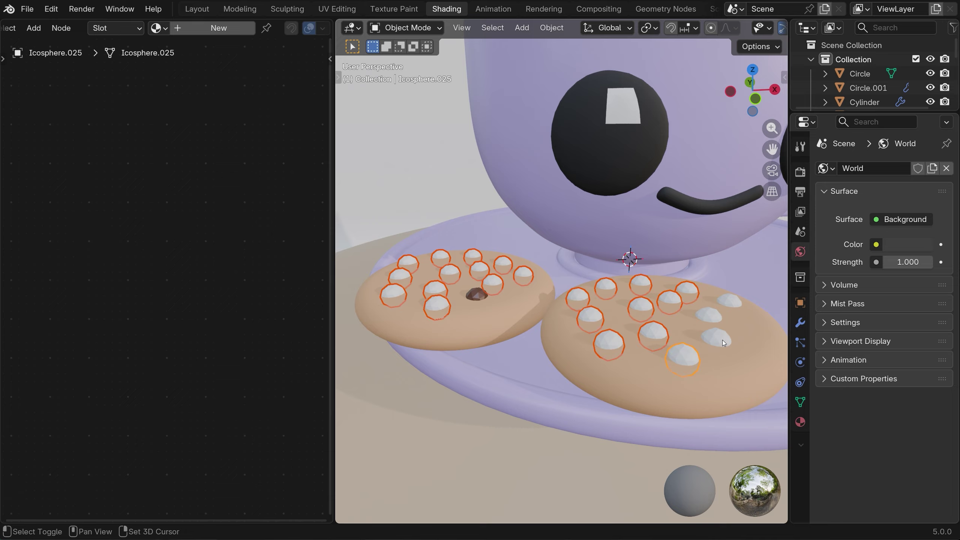
pyautogui.keyDown('shift'); pyautogui.click(718, 339); pyautogui.keyUp('shift')
pyautogui.keyDown('shift'); pyautogui.click(709, 317); pyautogui.keyUp('shift')
pyautogui.keyDown('shift'); pyautogui.click(729, 304); pyautogui.keyUp('shift')
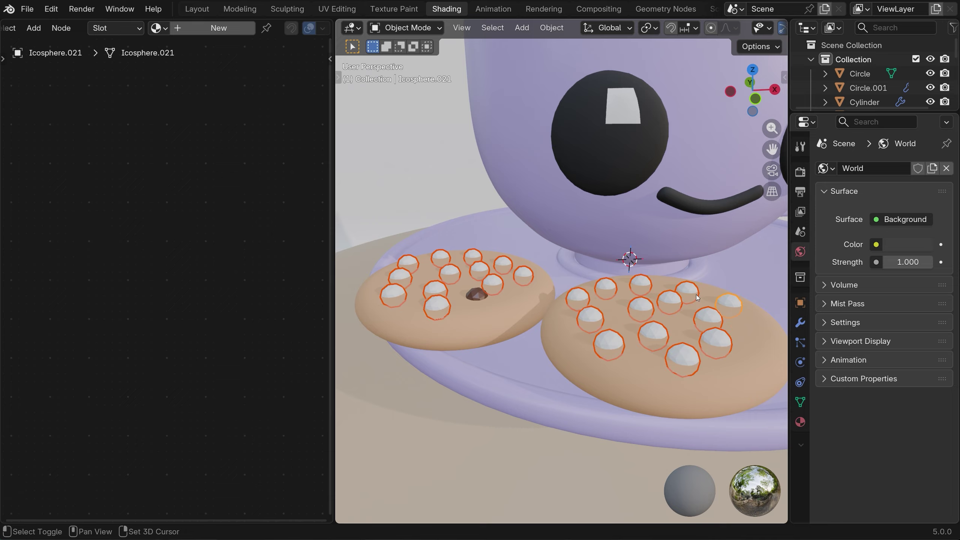
pyautogui.keyDown('shift'); pyautogui.click(477, 297); pyautogui.keyUp('shift')
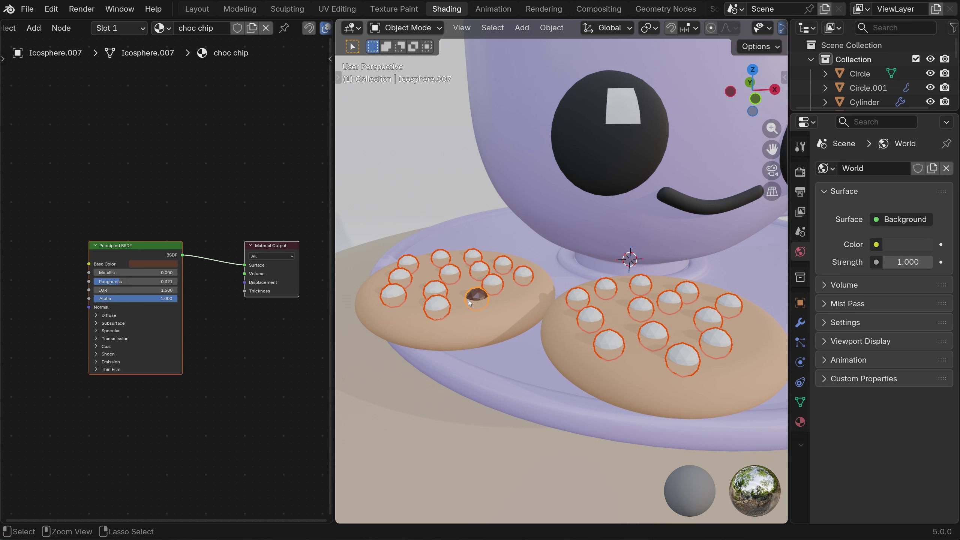
pyautogui.hotkey('ctrl', 'l')
pyautogui.click(600, 284)
pyautogui.scroll(-9, 517, 278)
# - Create a new material on the domed foam inside the cup and name it "foam"
pyautogui.click(711, 258)
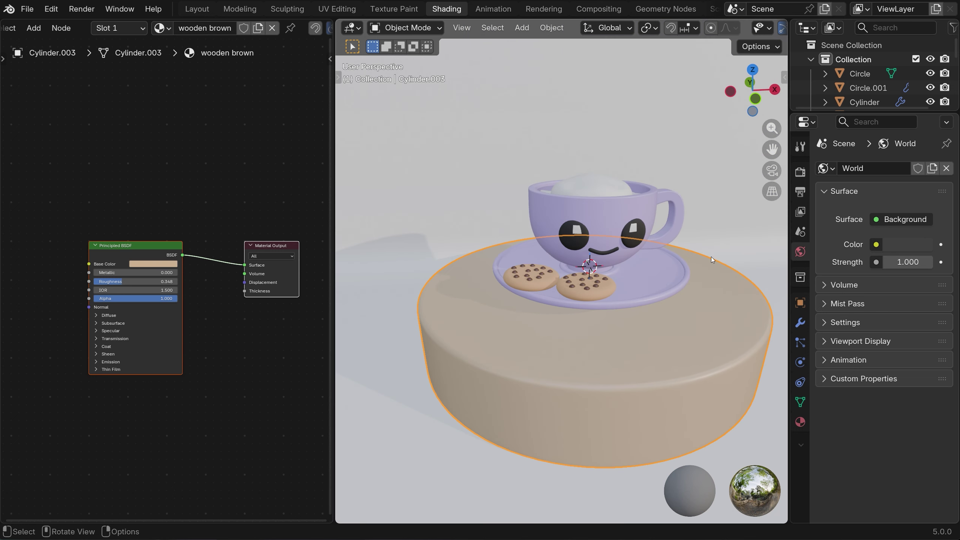
pyautogui.moveTo(711, 257); pyautogui.dragTo(692, 305, button='middle')
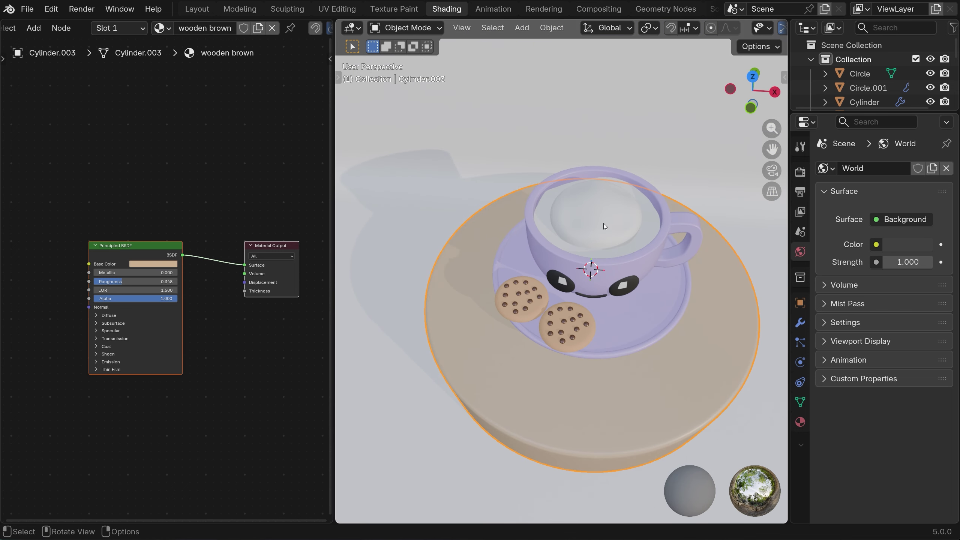
pyautogui.click(584, 213)
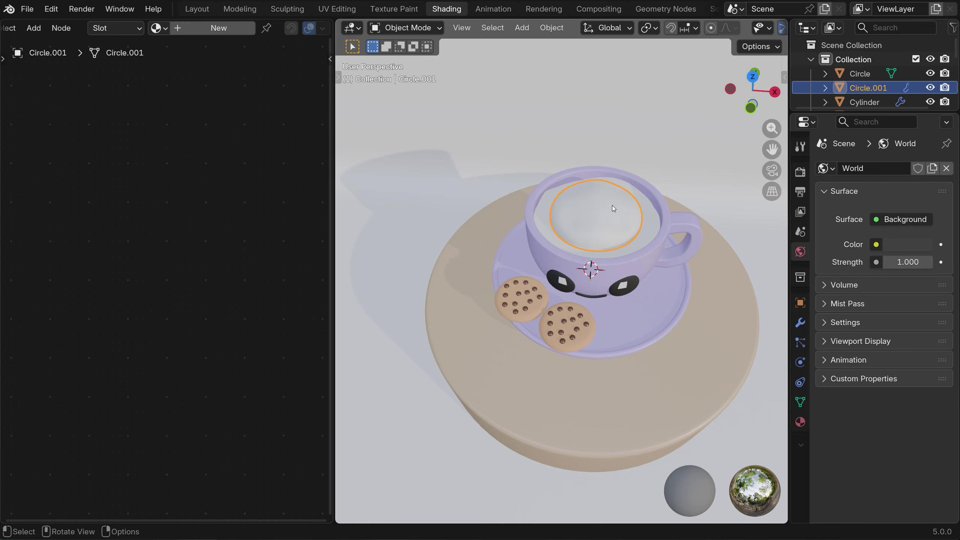
pyautogui.click(187, 28)
pyautogui.doubleClick(203, 28)
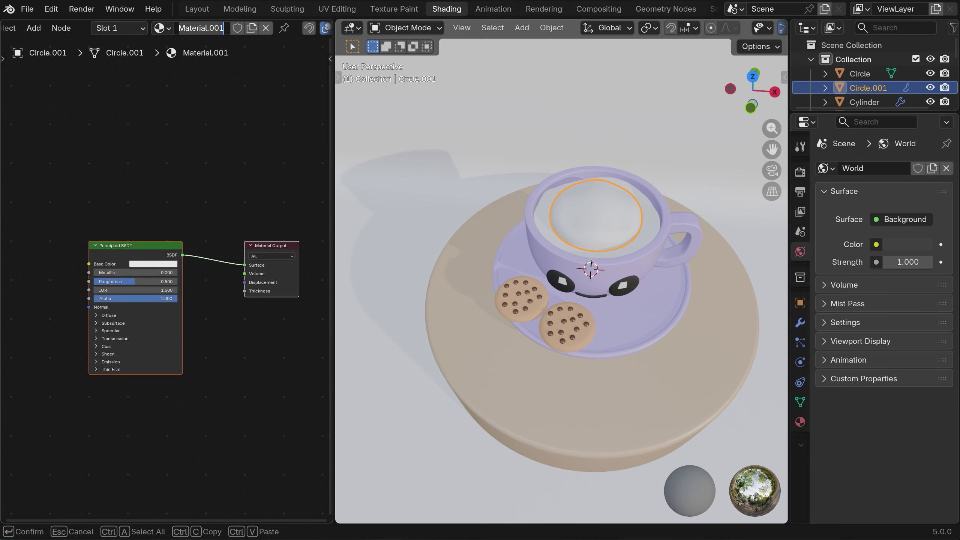
pyautogui.write('foam')
pyautogui.press('Return')
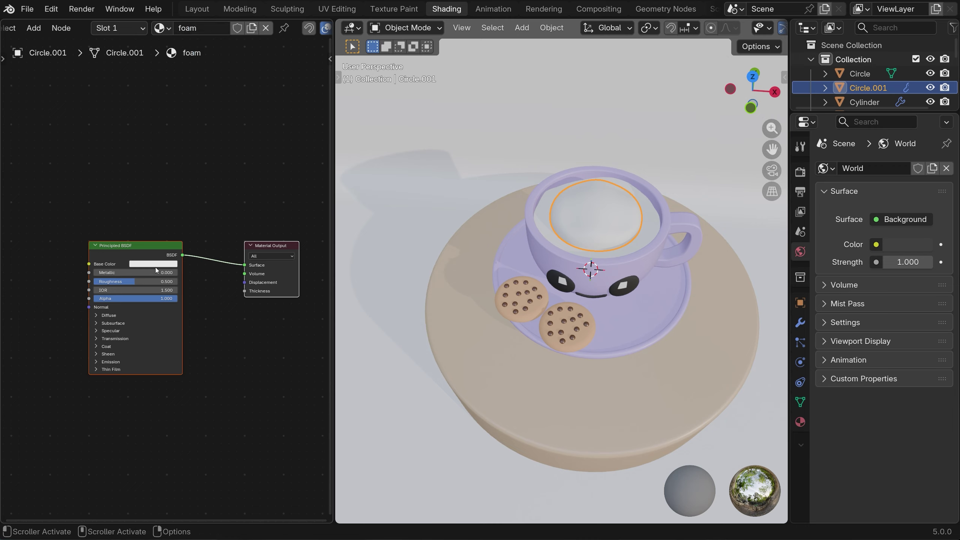
# - Set the foam material's base color to #FFD9B5FF and raise its roughness to about 0.80
pyautogui.click(155, 265)
pyautogui.click(173, 253)
pyautogui.write('#FFD9B5FF')
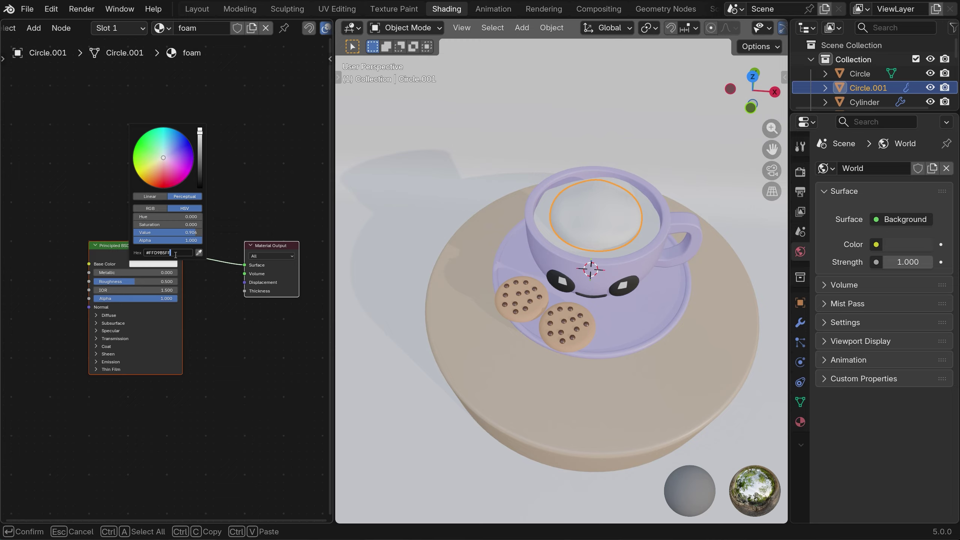
pyautogui.press('Return')
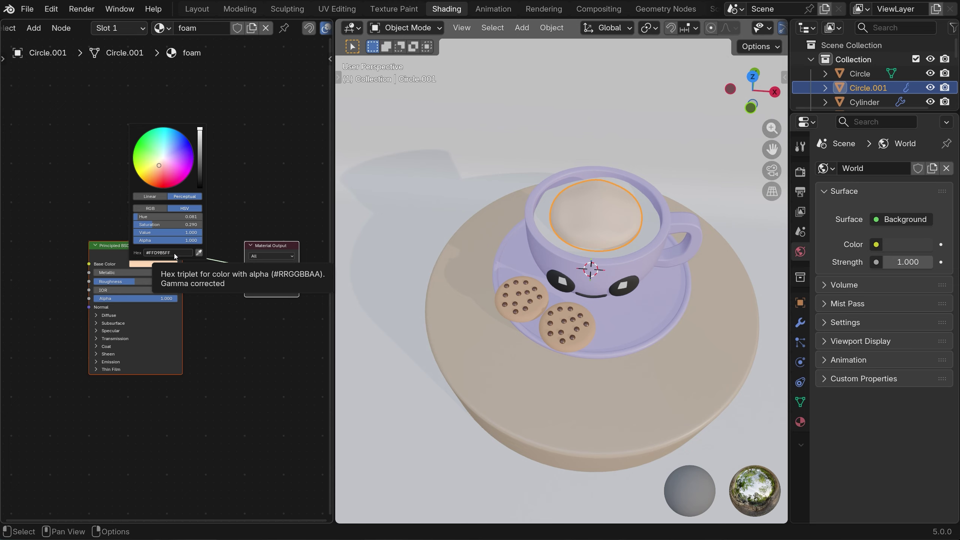
pyautogui.moveTo(141, 281)
pyautogui.mouseDown()
pyautogui.moveTo(172, 282)
pyautogui.moveTo(159, 281)
pyautogui.mouseUp()
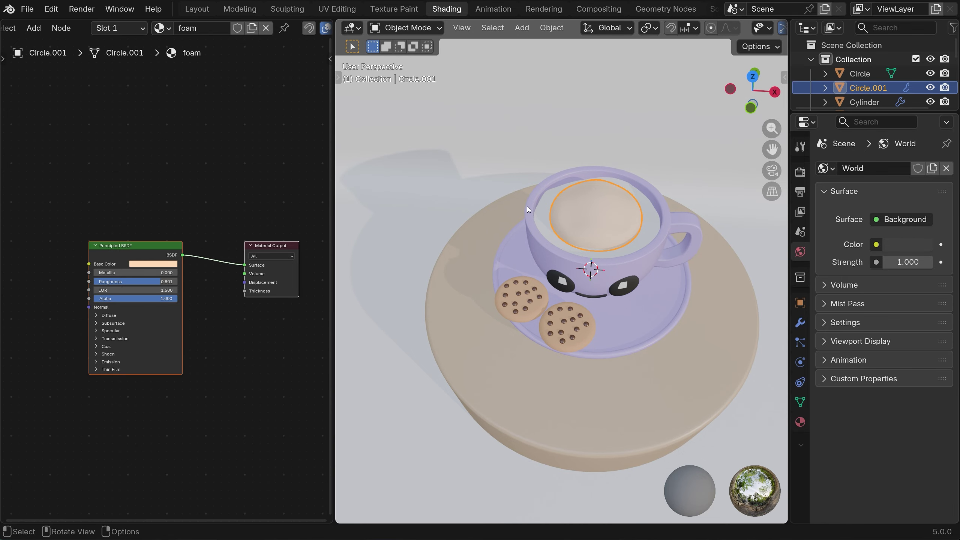
# - Create a new material on the curved backdrop and name it "floor"
pyautogui.click(499, 98)
pyautogui.scroll(-6, 539, 143)
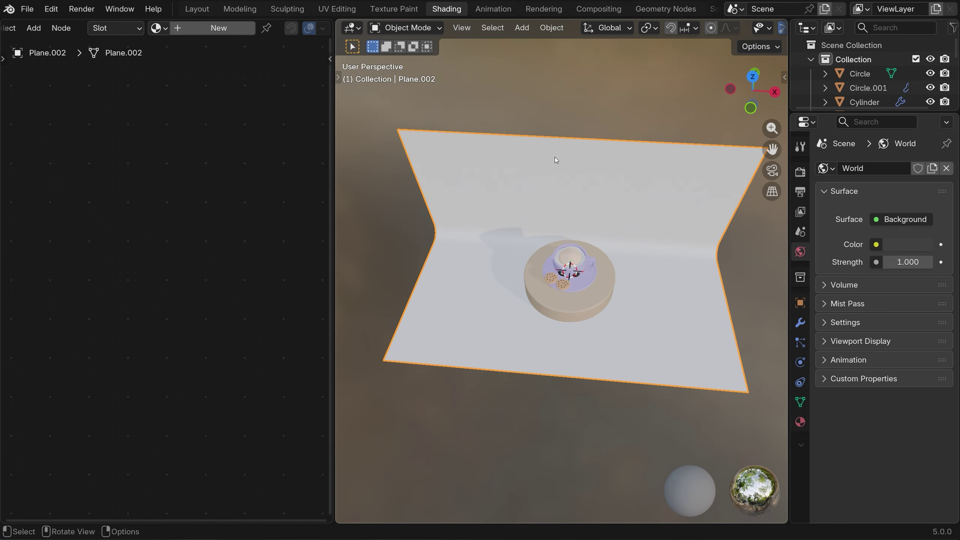
pyautogui.moveTo(614, 219); pyautogui.dragTo(609, 163, button='middle')
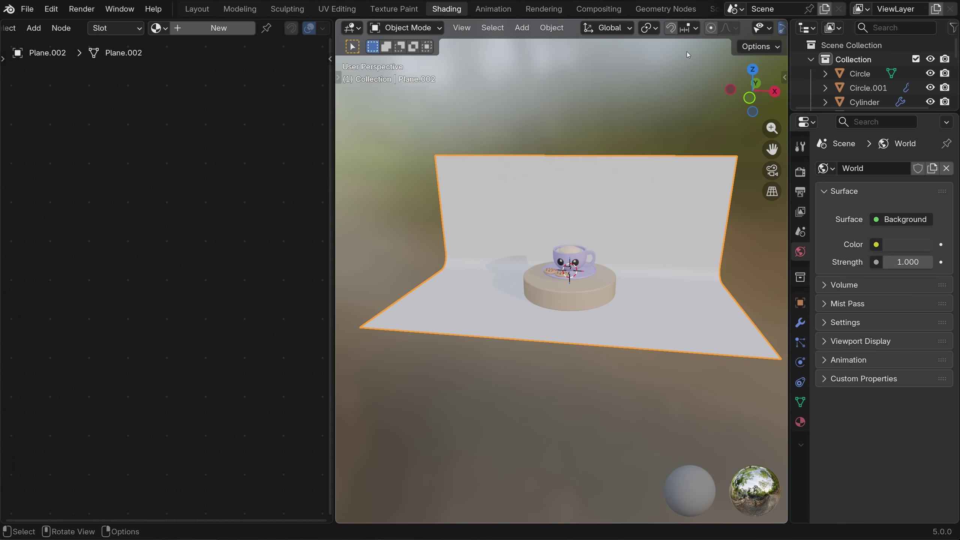
pyautogui.scroll(2, 579, 233)
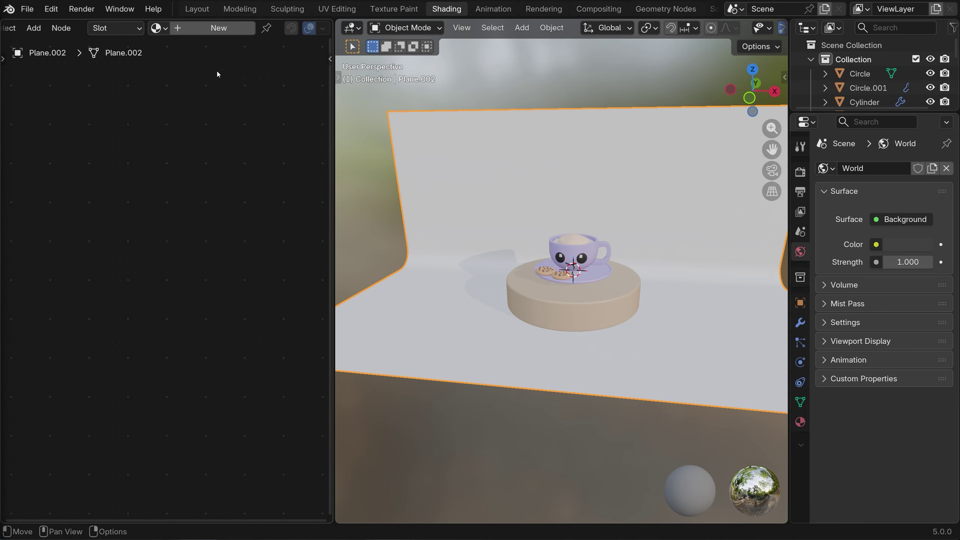
pyautogui.click(199, 29)
pyautogui.doubleClick(201, 28)
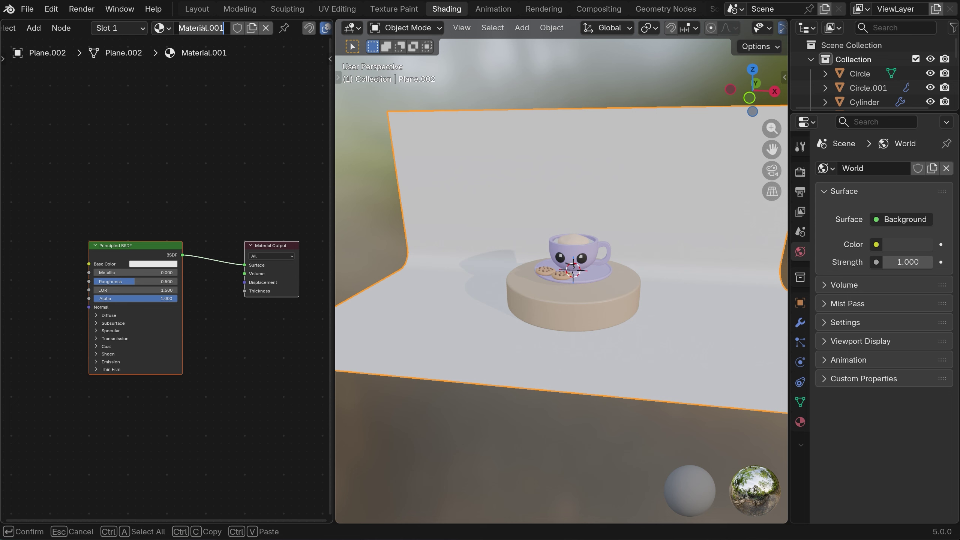
pyautogui.write('floor')
pyautogui.press('Return')
# - Set the floor material's base color to #99FFCEFF and its roughness to 1.0
pyautogui.click(151, 264)
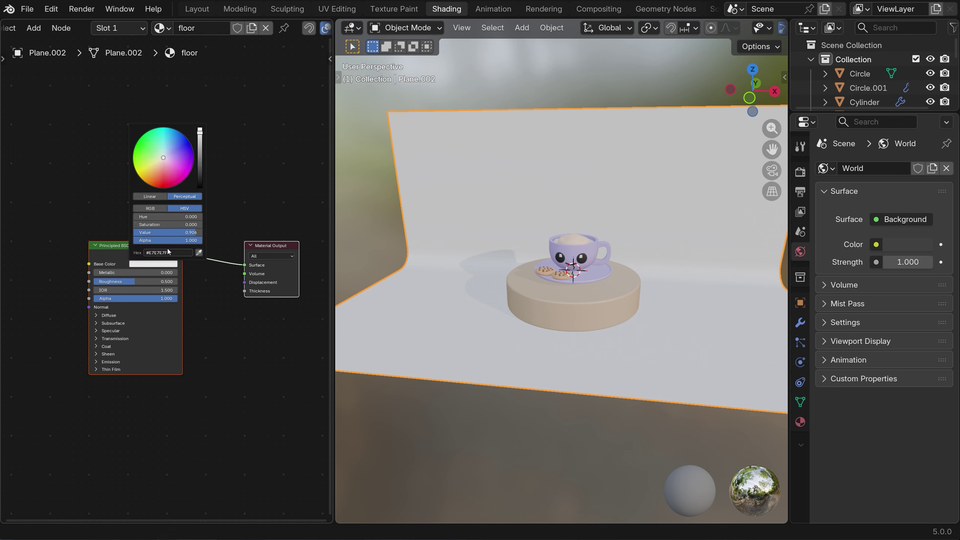
pyautogui.click(169, 252)
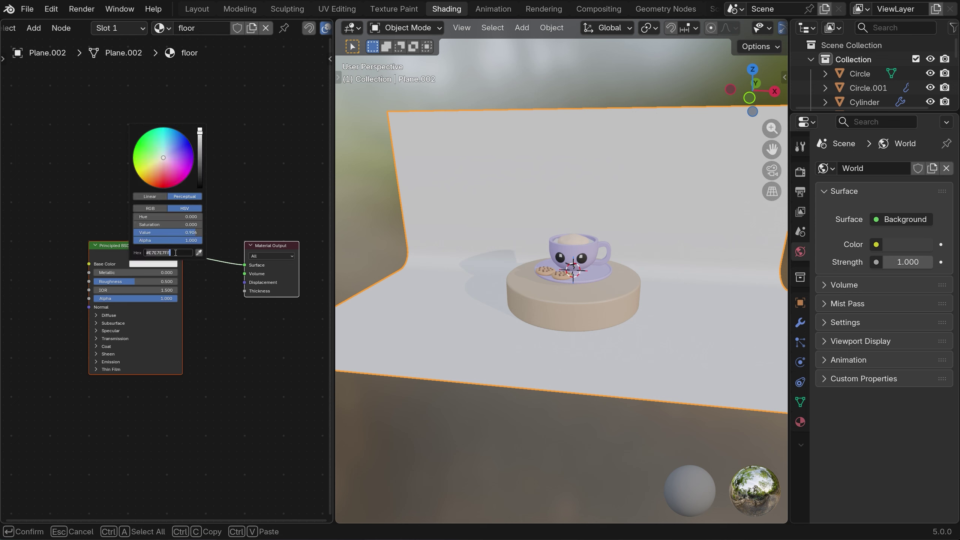
pyautogui.write('#99FFCEFF')
pyautogui.press('Return')
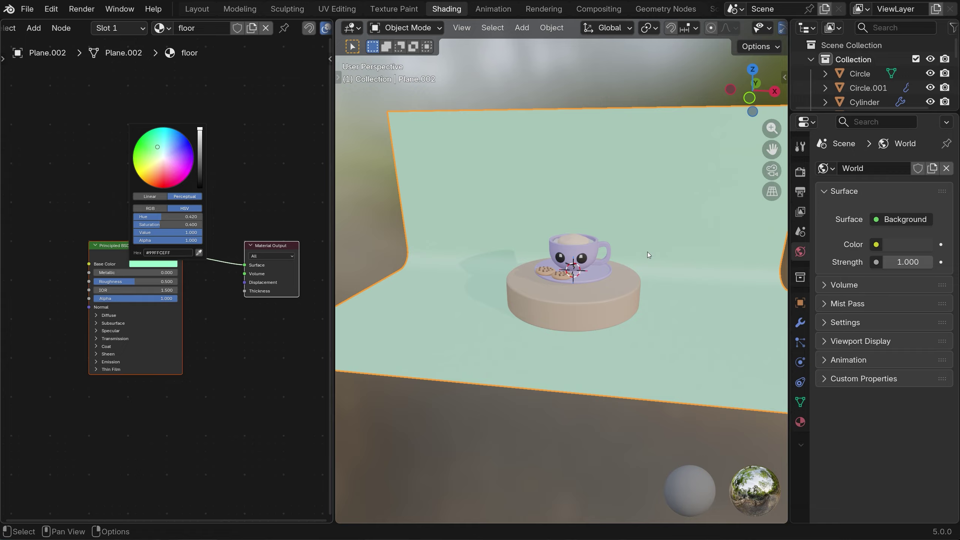
pyautogui.moveTo(157, 281); pyautogui.dragTo(179, 281)
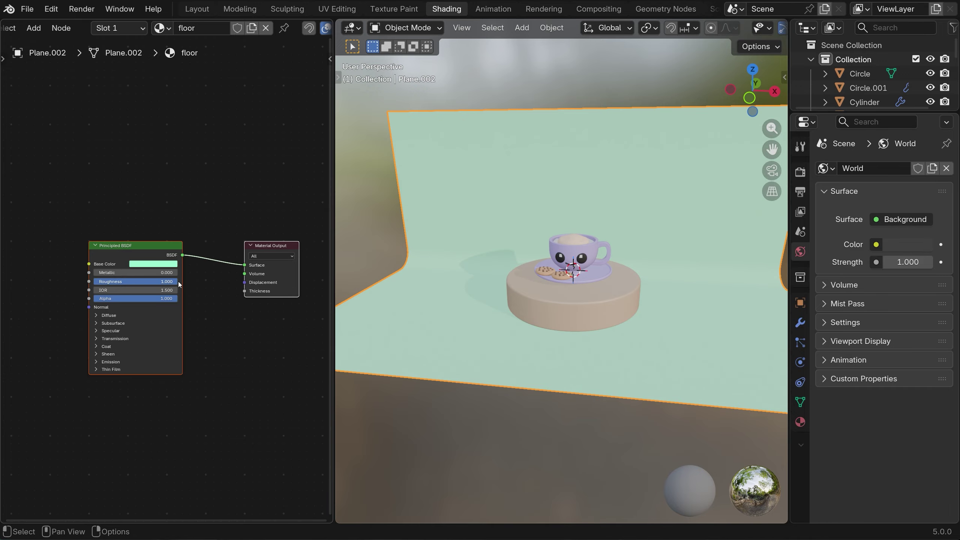
# - Switch the 3D viewport to rendered shading and view the scene from slightly above
pyautogui.moveTo(670, 204); pyautogui.dragTo(725, 204, button='middle')
pyautogui.scroll(-5, 735, 28)
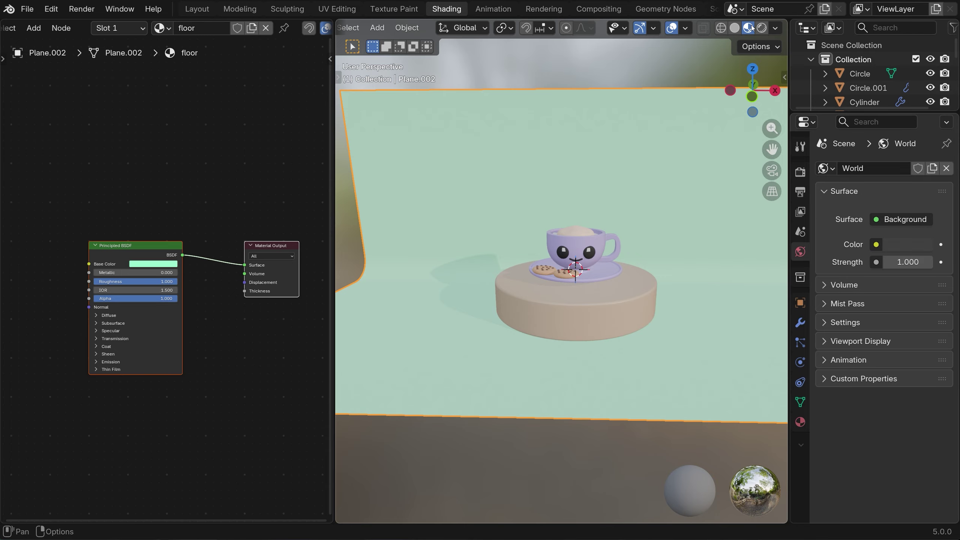
pyautogui.click(761, 29)
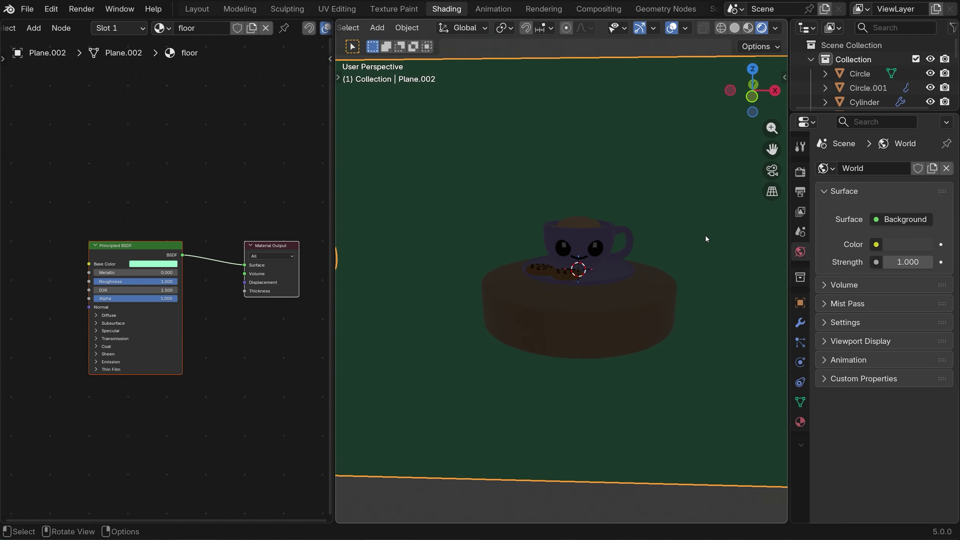
pyautogui.moveTo(705, 238); pyautogui.dragTo(705, 260, button='middle')
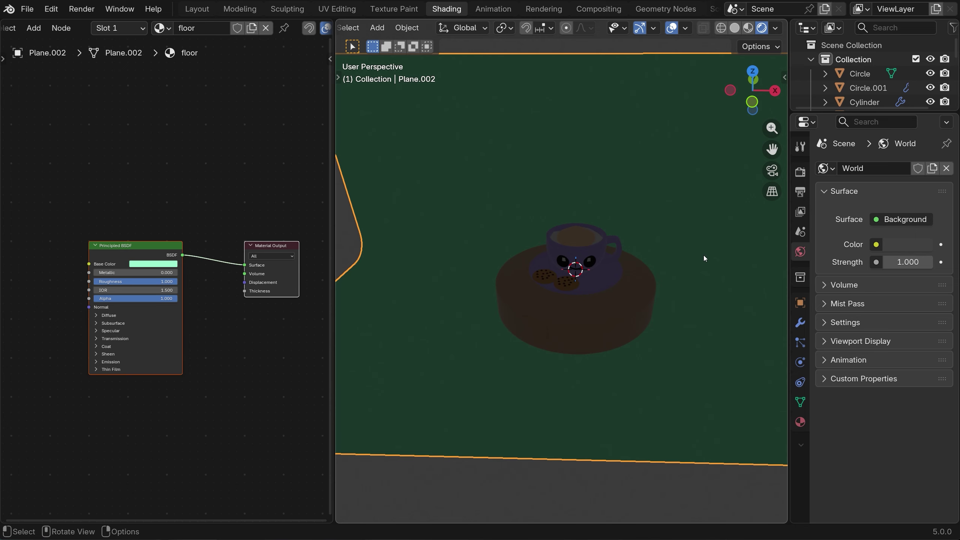
pyautogui.scroll(1, 704, 256)
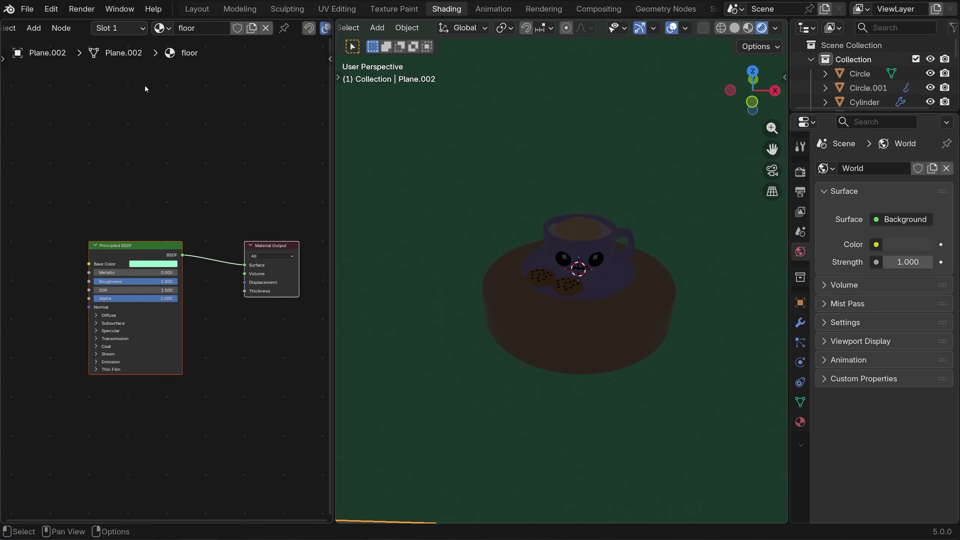
# - Switch the shader editor from the object's material nodes to the World nodes
pyautogui.moveTo(72, 29); pyautogui.dragTo(50, 29, button='middle')
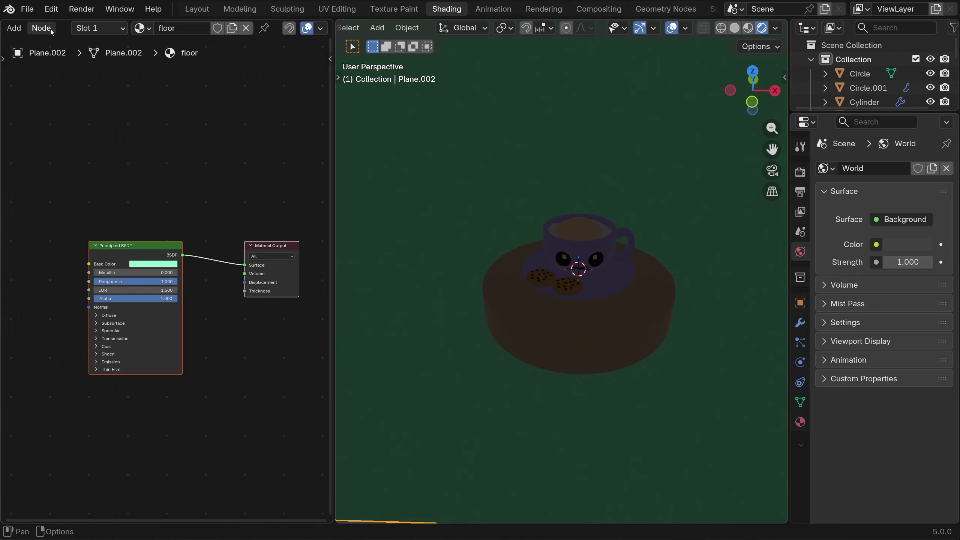
pyautogui.scroll(6, 57, 30)
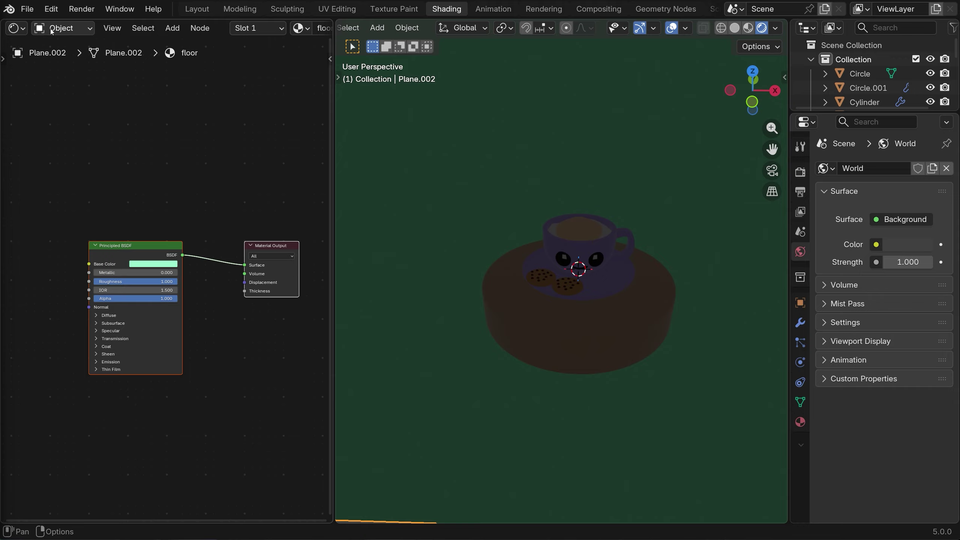
pyautogui.click(90, 32)
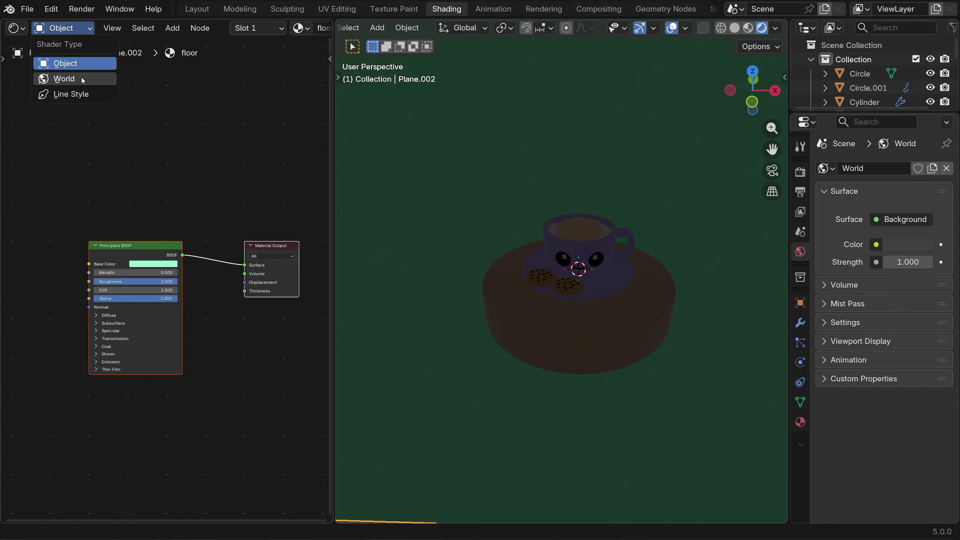
pyautogui.click(70, 80)
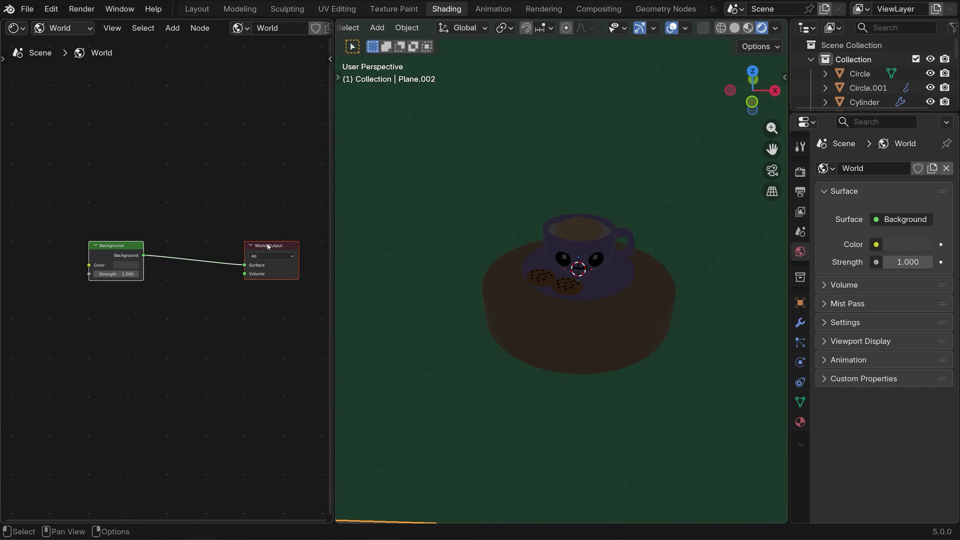
# - Move the Background node closer to the World Output and add an Environment Texture node in front of it
pyautogui.moveTo(112, 244); pyautogui.dragTo(179, 242)
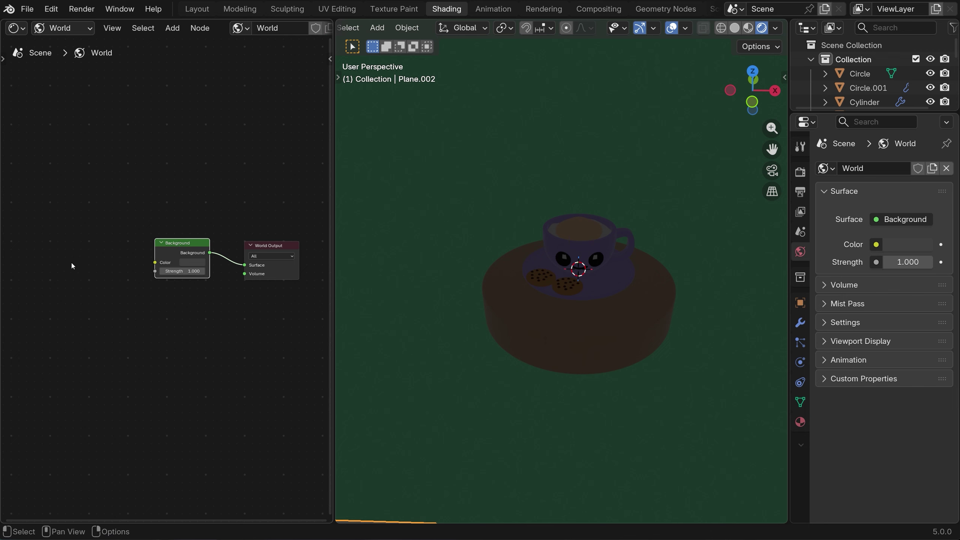
pyautogui.hotkey('shift', 'a')
pyautogui.moveTo(61, 283)
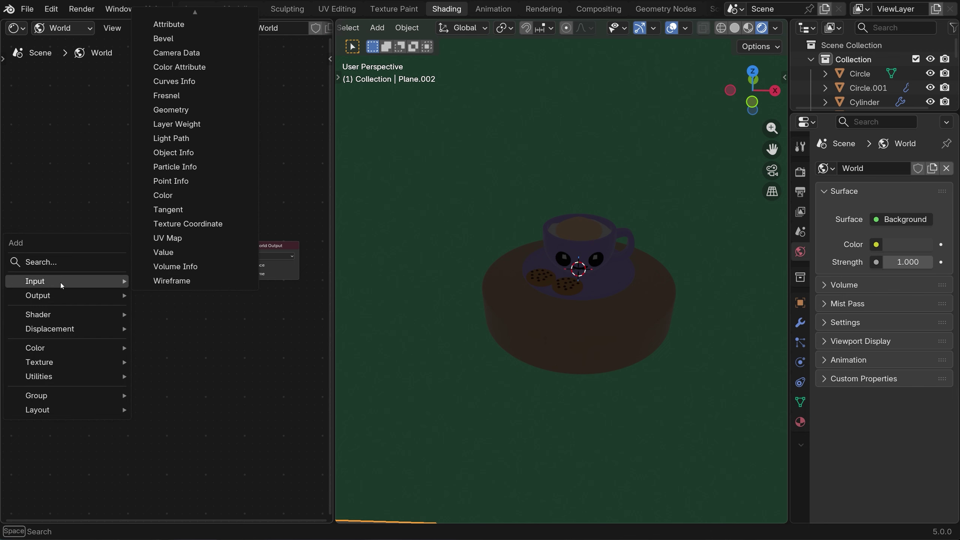
pyautogui.moveTo(76, 362)
pyautogui.click(180, 220)
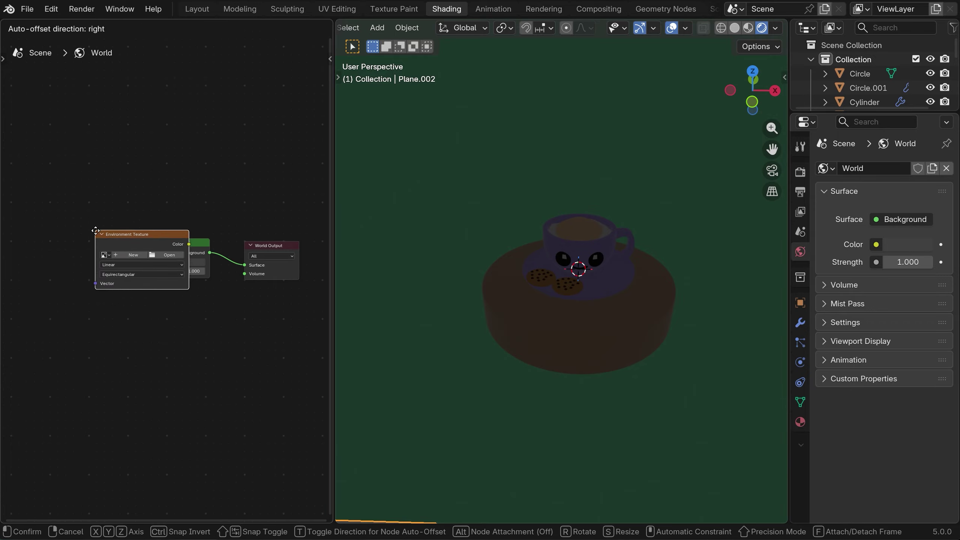
pyautogui.click(38, 231)
# - Widen the shader editor and rearrange the World nodes so the Environment Texture node sits just before the Background node
pyautogui.moveTo(330, 199); pyautogui.dragTo(425, 209)
pyautogui.moveTo(90, 222); pyautogui.dragTo(384, 348)
pyautogui.press('g')
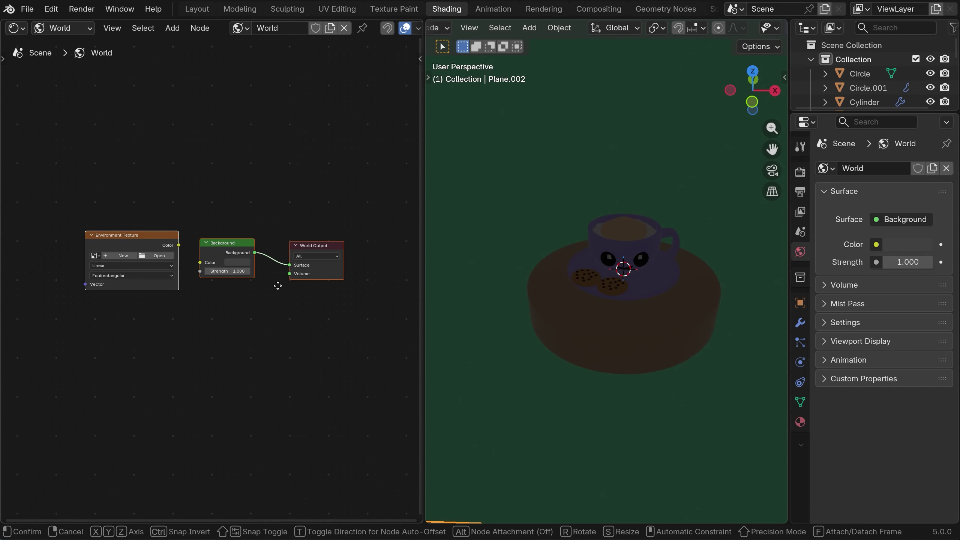
pyautogui.click(344, 294)
pyautogui.click(285, 253)
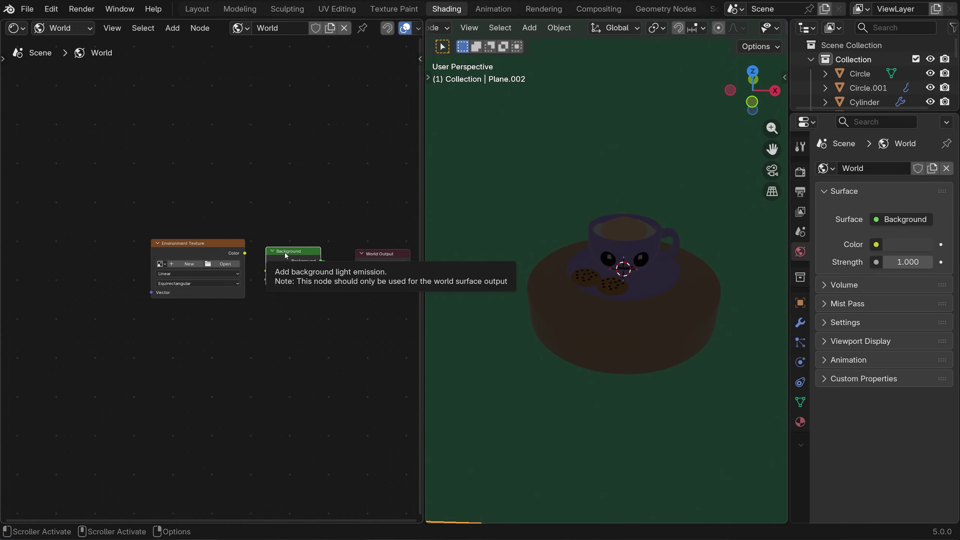
pyautogui.moveTo(286, 255); pyautogui.dragTo(272, 248)
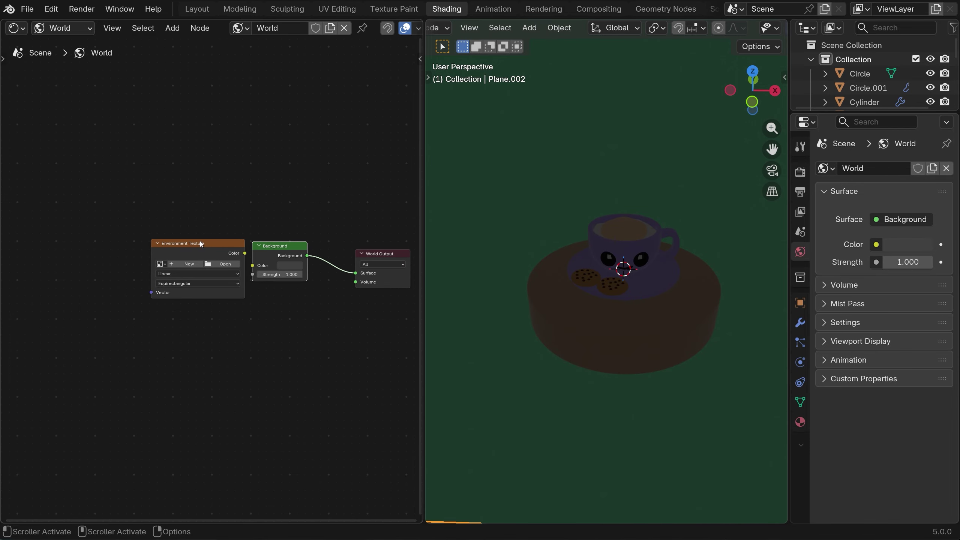
pyautogui.moveTo(202, 244); pyautogui.dragTo(183, 244)
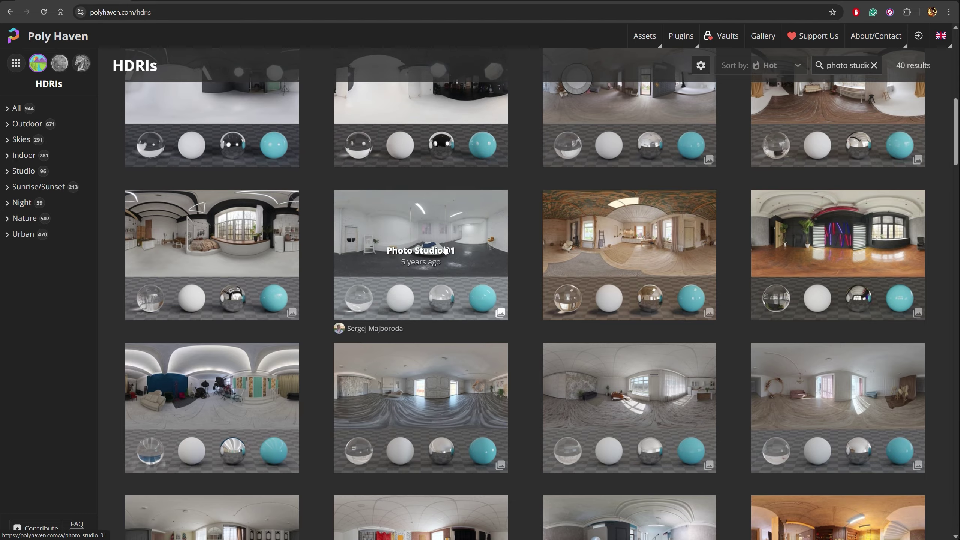
# - Switch to Poly Haven in the browser and download the Photo Studio 01 HDRI as a 2K EXR
pyautogui.click(419, 245)
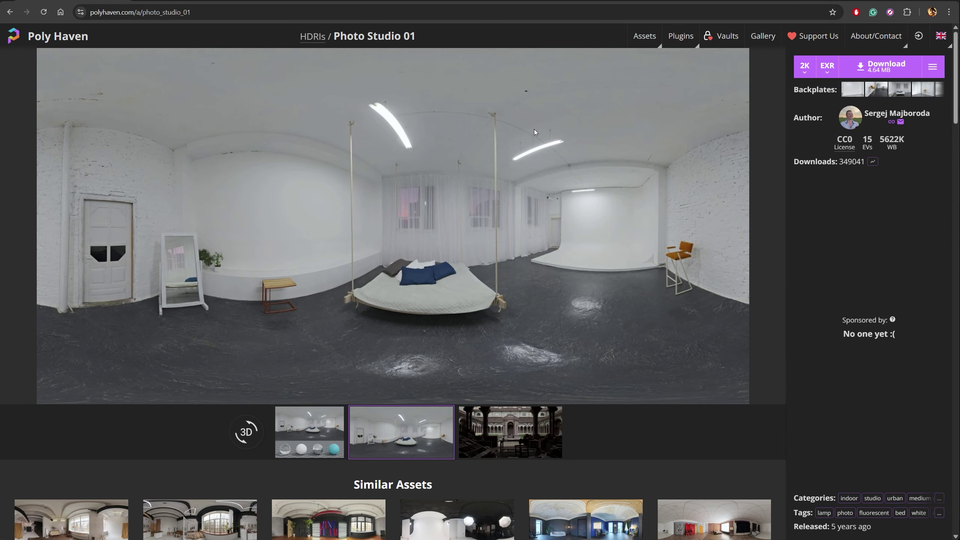
pyautogui.click(806, 70)
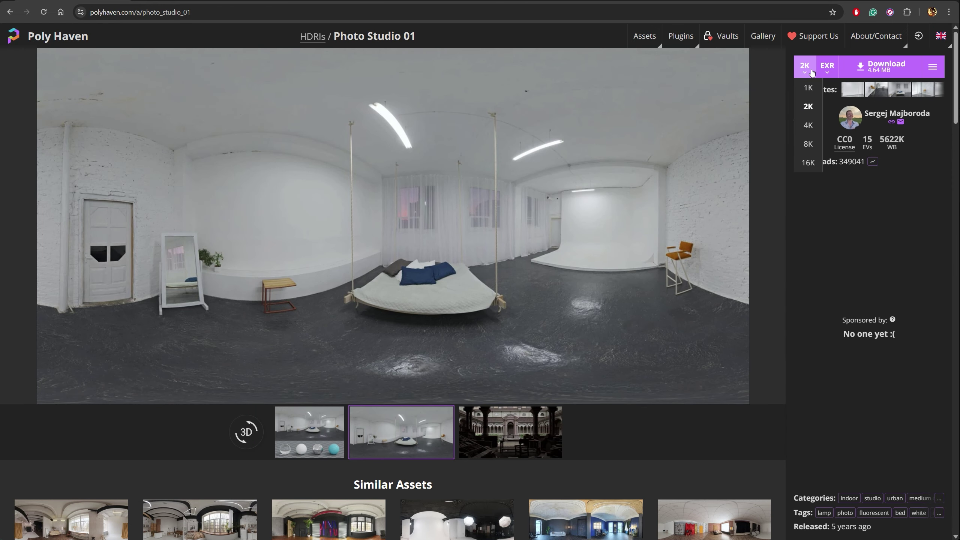
pyautogui.click(887, 67)
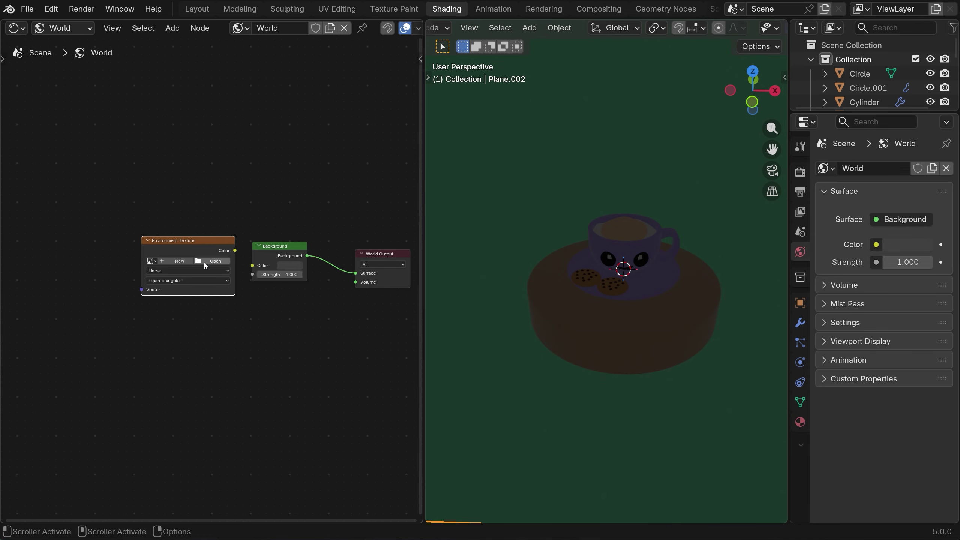
# - Return to Blender, load photo_studio_01_2k.exr into the Environment Texture node, and connect its Color output to the Background node's Color input
pyautogui.click(202, 261)
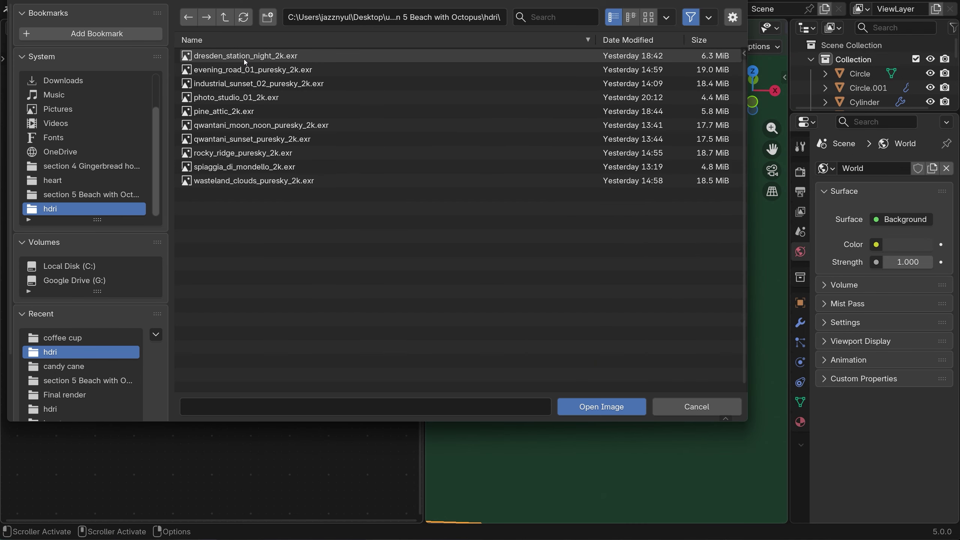
pyautogui.moveTo(231, 111)
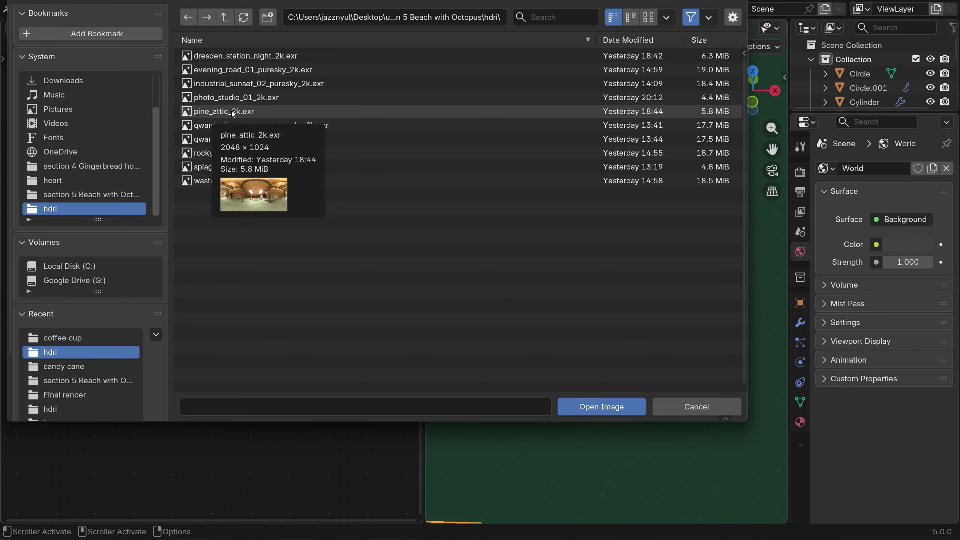
pyautogui.moveTo(200, 99)
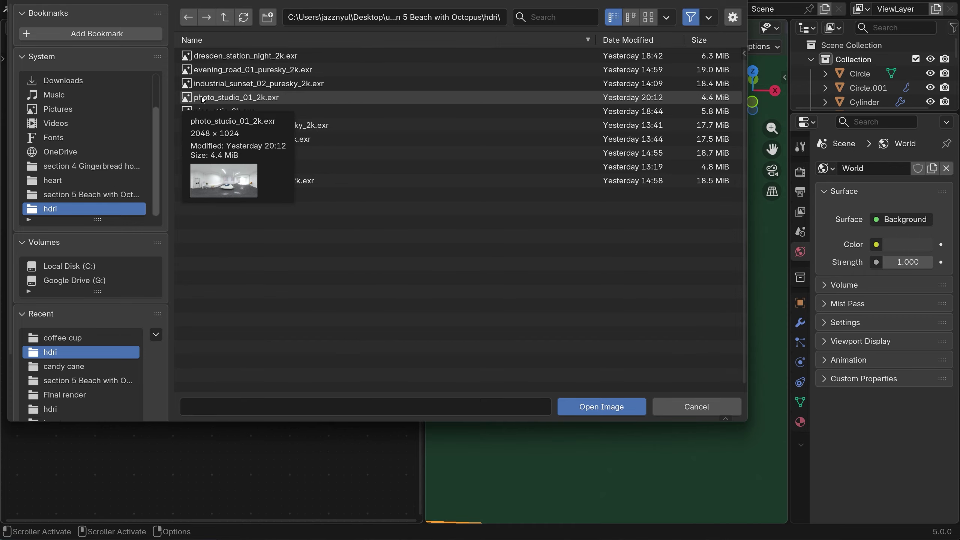
pyautogui.doubleClick(225, 99)
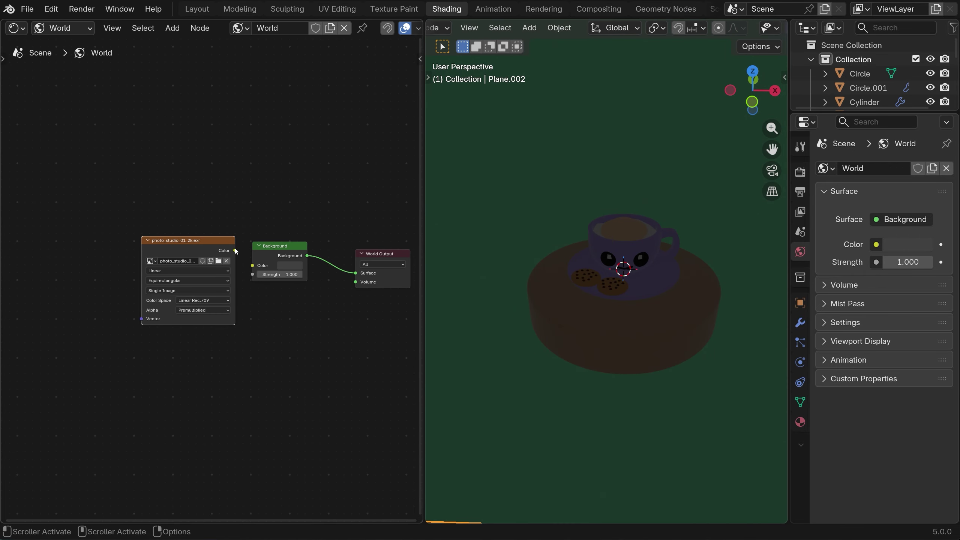
pyautogui.moveTo(235, 250); pyautogui.dragTo(252, 265)
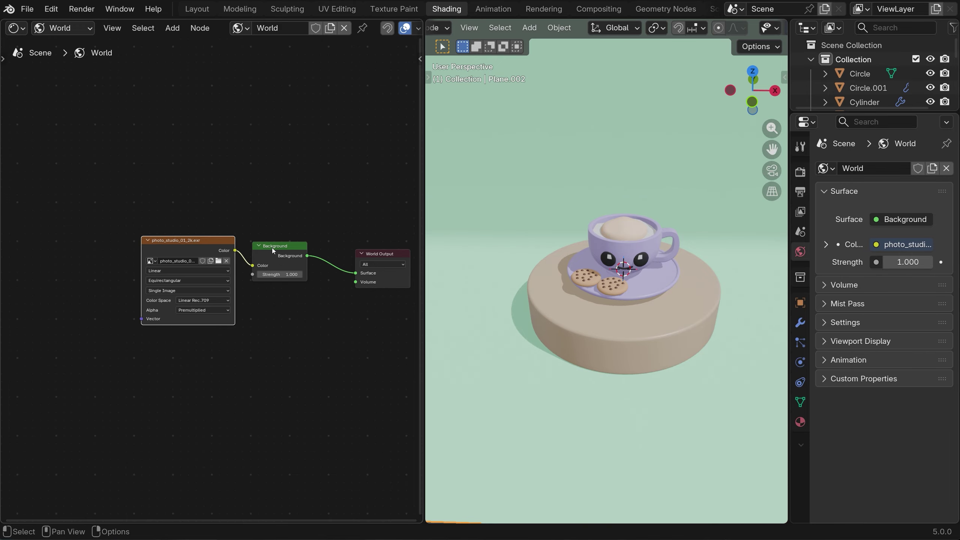
# - Duplicate the Background node and place the copy directly below the original
pyautogui.scroll(-6, 577, 177)
pyautogui.scroll(-1, 577, 177)
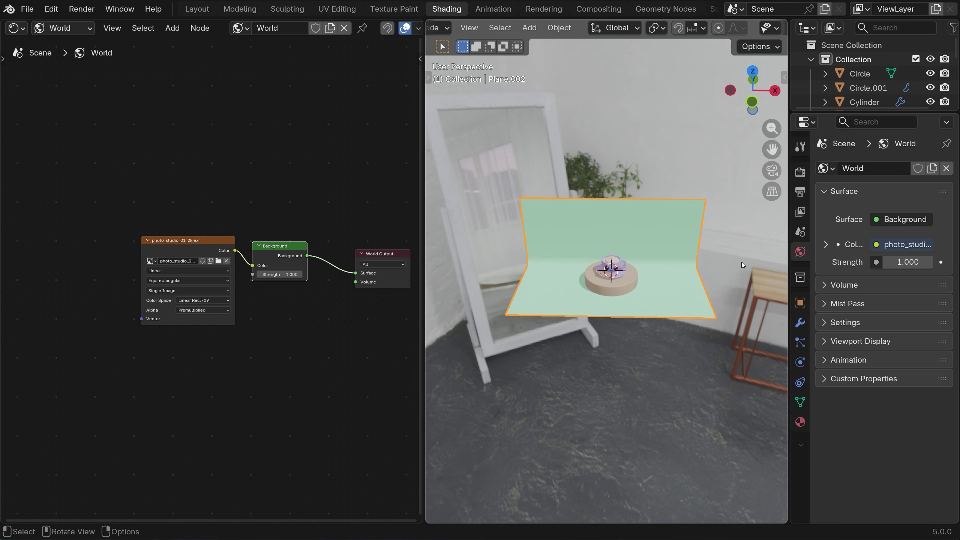
pyautogui.scroll(6, 738, 262)
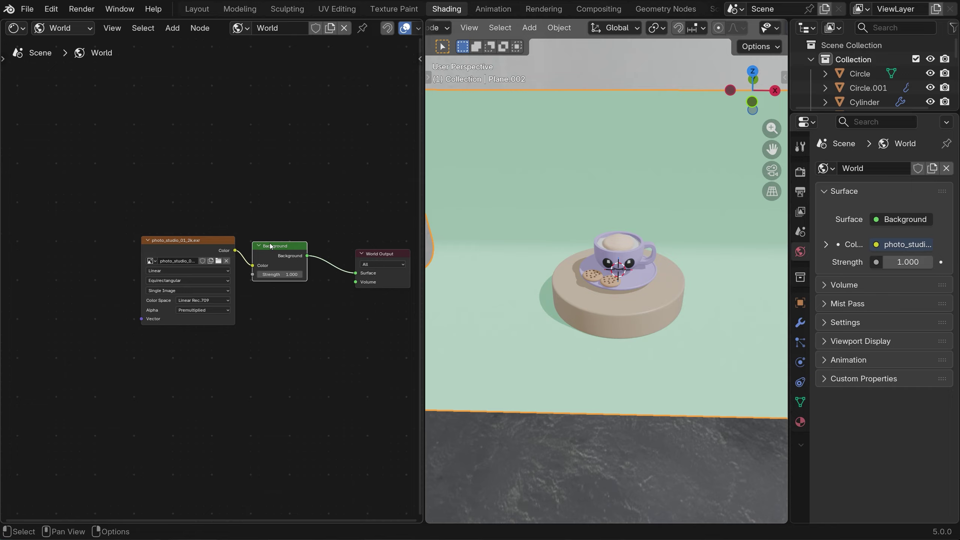
pyautogui.hotkey('shift', 'd')
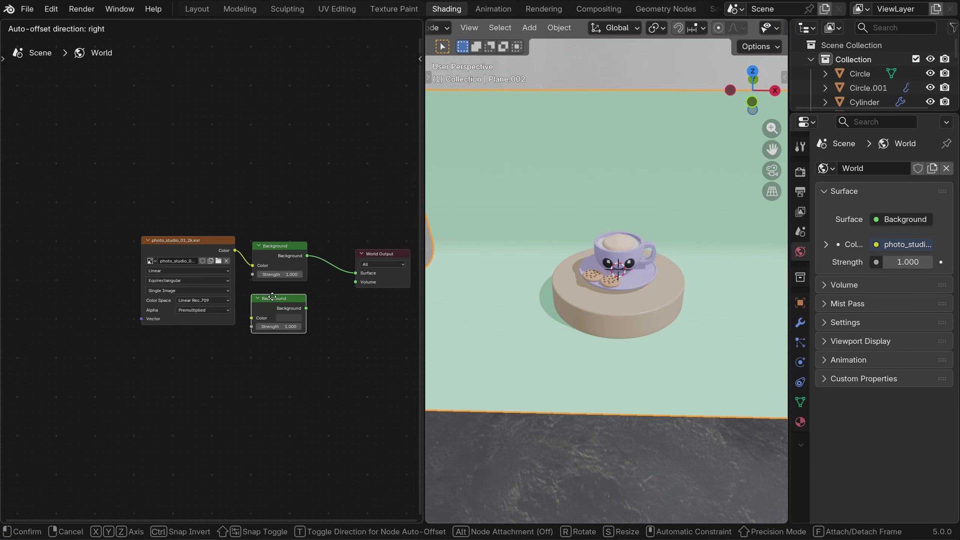
pyautogui.click(273, 297)
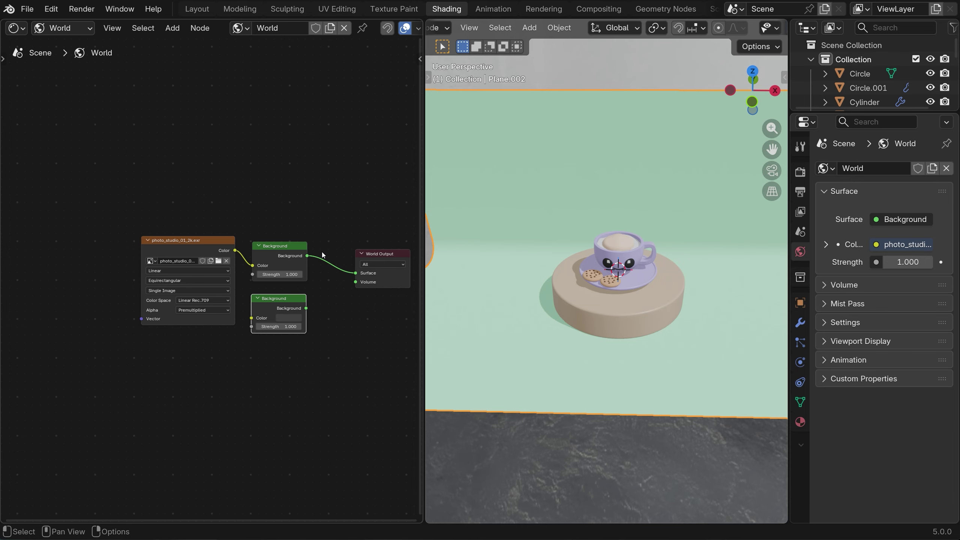
# - Insert a Mix Shader between the upper Background and the World Output, and connect the duplicated Background to its second Shader input
pyautogui.hotkey('shift', 'a')
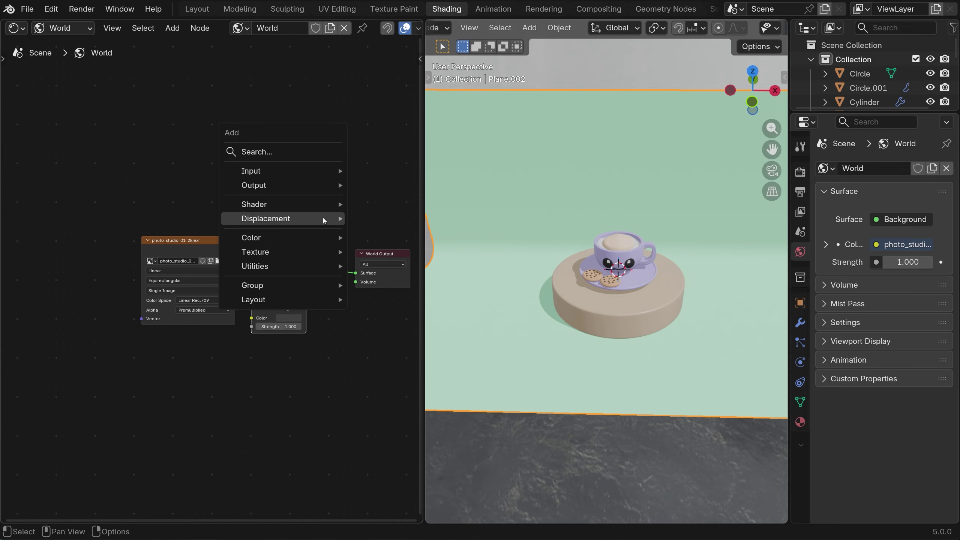
pyautogui.moveTo(321, 203)
pyautogui.click(375, 221)
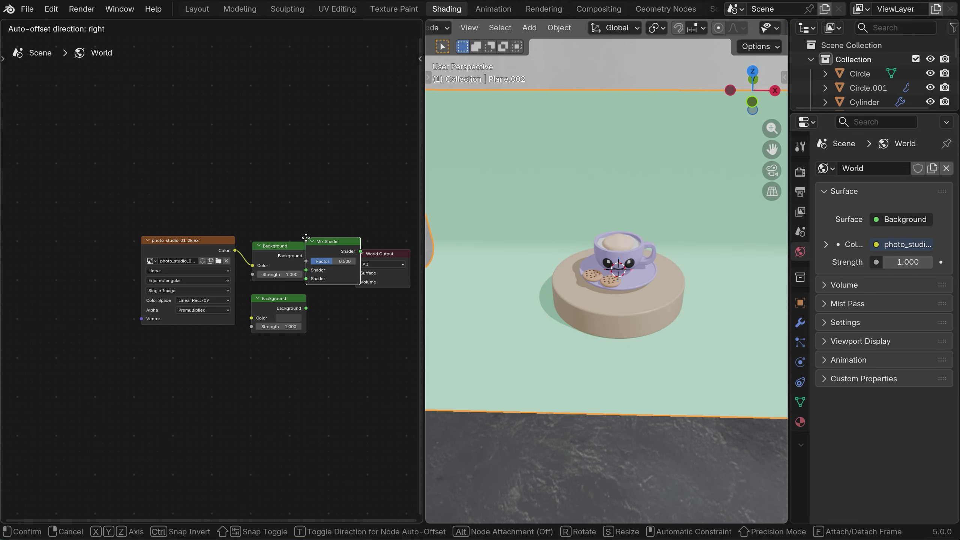
pyautogui.click(304, 248)
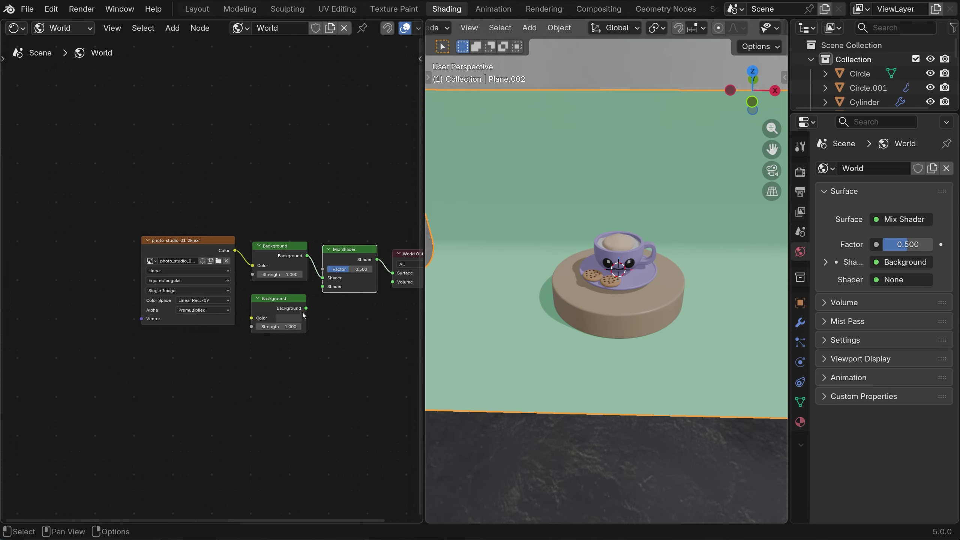
pyautogui.moveTo(306, 308); pyautogui.dragTo(324, 295)
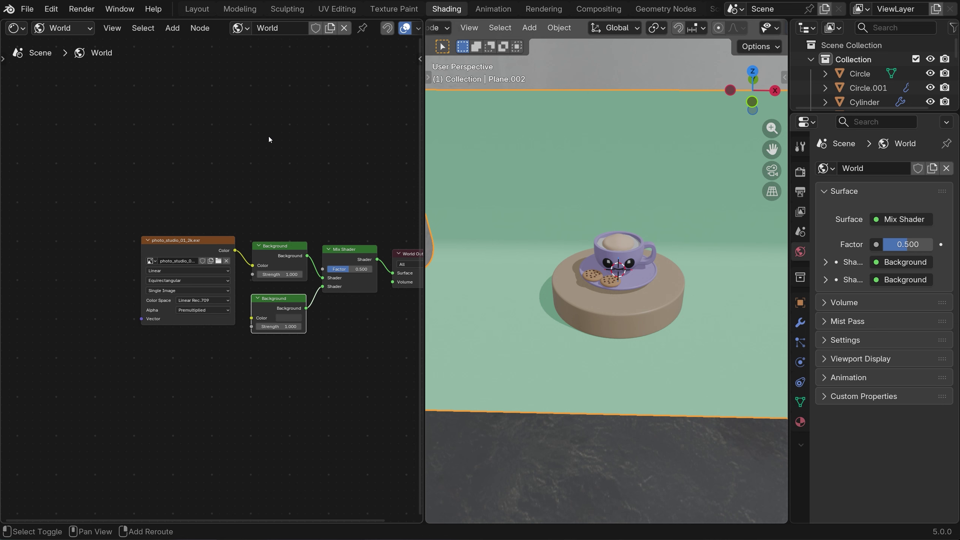
# - Add a Light Path node above the Background nodes and connect its Is Camera Ray output to the Mix Shader's Factor
pyautogui.hotkey('shift', 'a')
pyautogui.moveTo(235, 103)
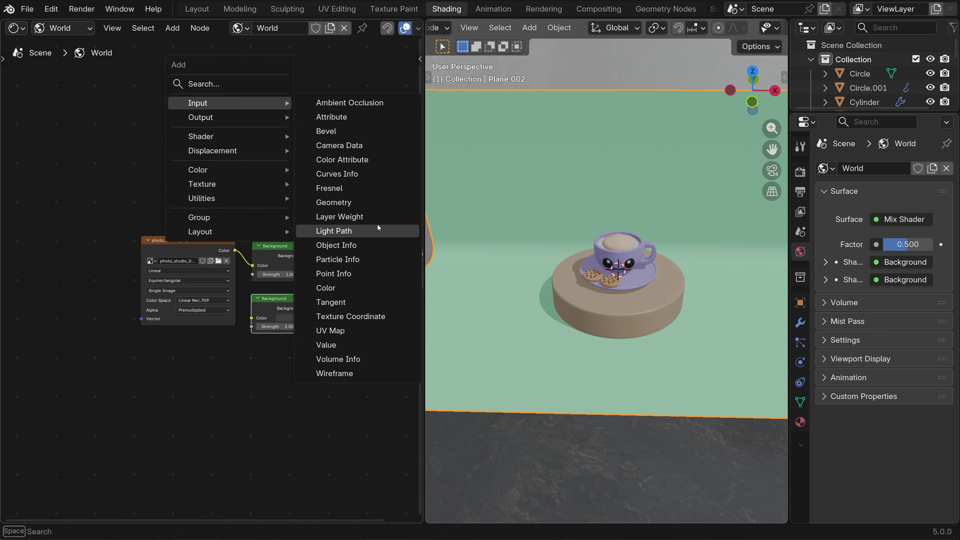
pyautogui.click(357, 230)
pyautogui.click(261, 93)
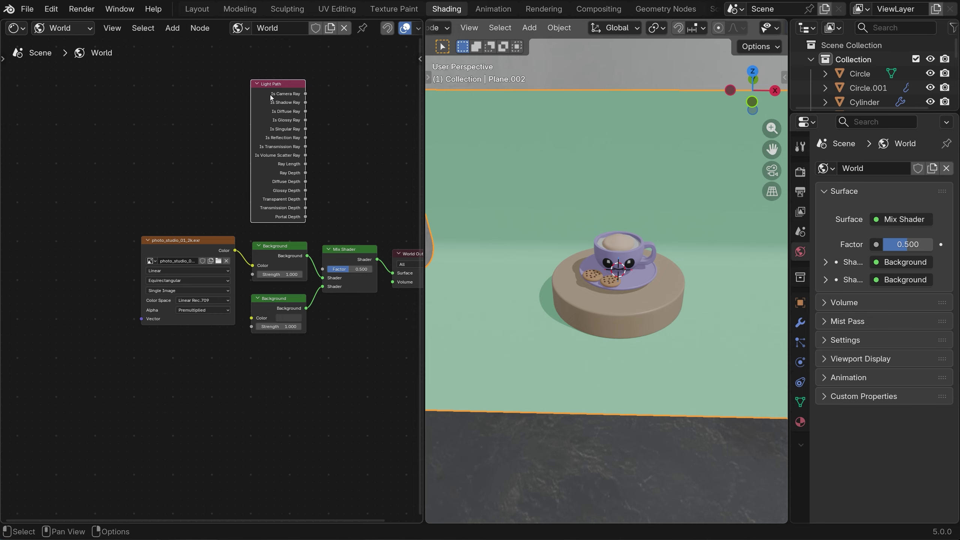
pyautogui.moveTo(305, 93); pyautogui.dragTo(322, 269)
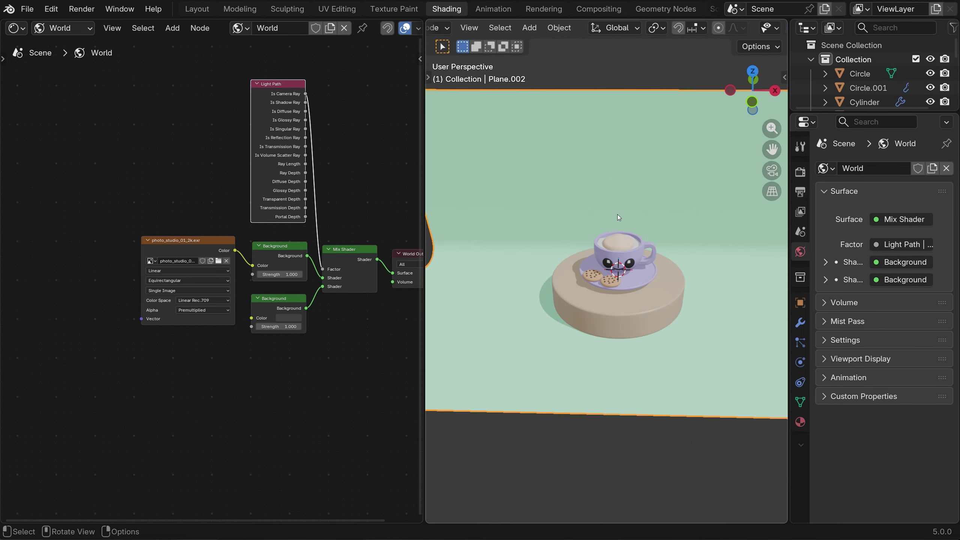
# - Set the duplicated Background node's color to a bright mint green
pyautogui.click(288, 318)
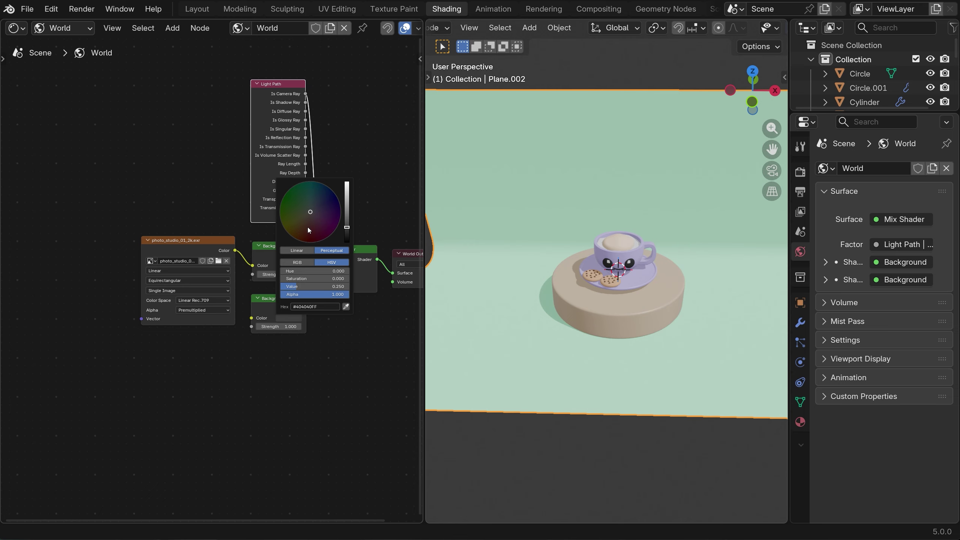
pyautogui.moveTo(309, 213); pyautogui.dragTo(303, 190)
pyautogui.moveTo(346, 227); pyautogui.dragTo(346, 189)
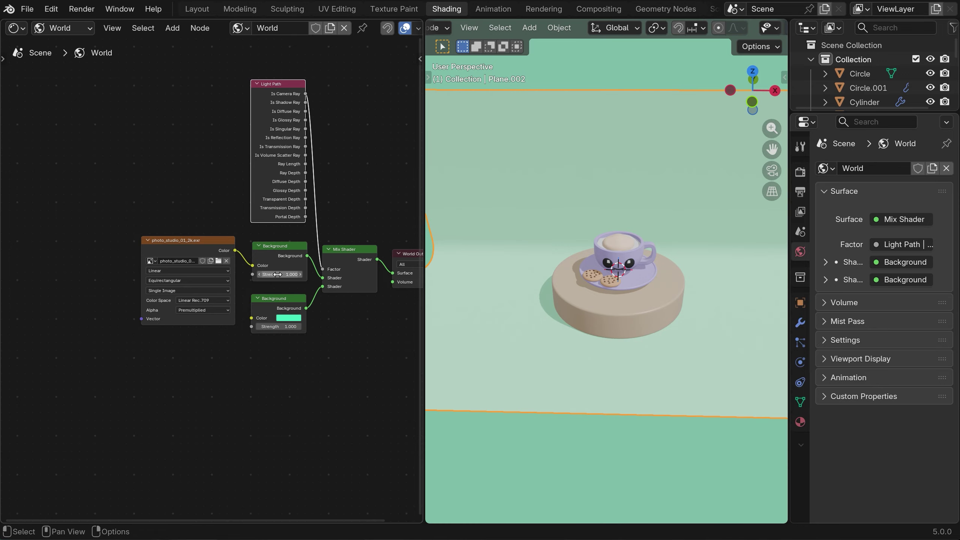
# - Set the strength of the Background node fed by the HDRI to 0.7
pyautogui.click(286, 276)
pyautogui.write('0.7')
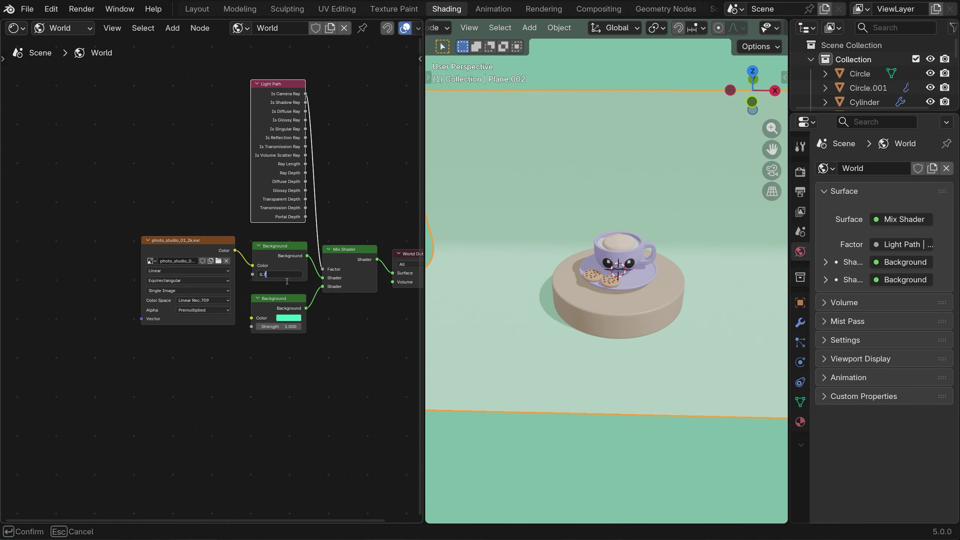
pyautogui.press('Return')
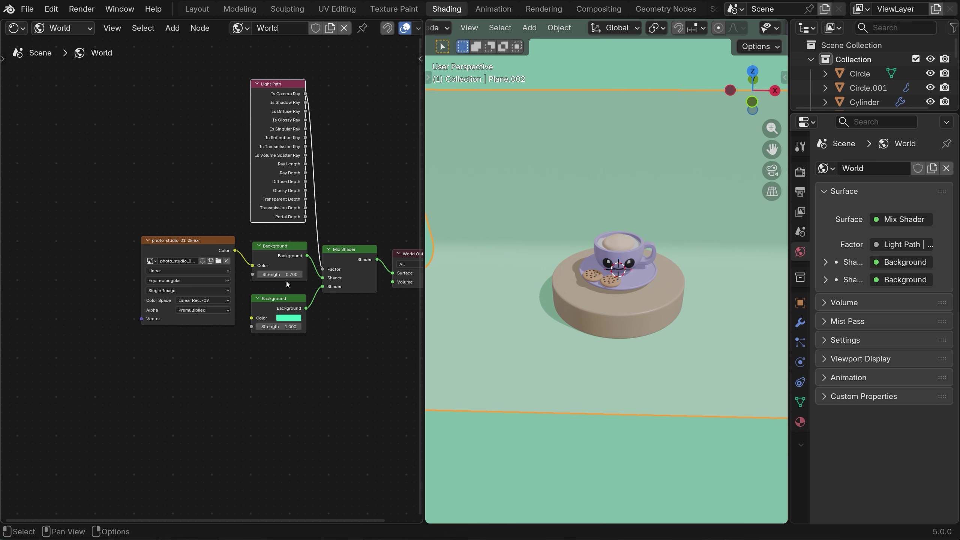
# - Switch the shader editor back to object materials and select the coffee surface inside the cup
pyautogui.moveTo(690, 293)
pyautogui.mouseDown(button='middle')
pyautogui.moveTo(685, 276)
pyautogui.moveTo(695, 288)
pyautogui.mouseUp(button='middle')
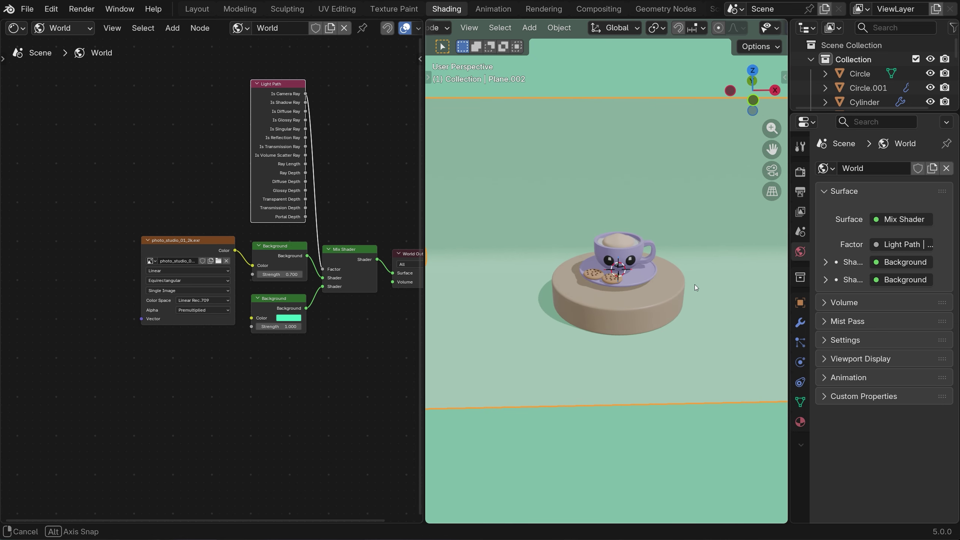
pyautogui.click(69, 28)
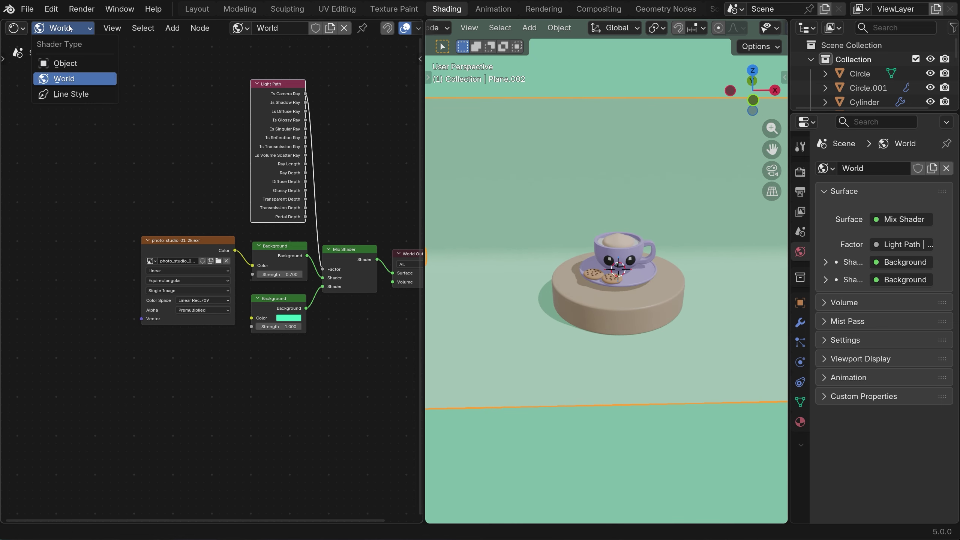
pyautogui.click(64, 63)
pyautogui.moveTo(647, 298); pyautogui.dragTo(645, 309, button='middle')
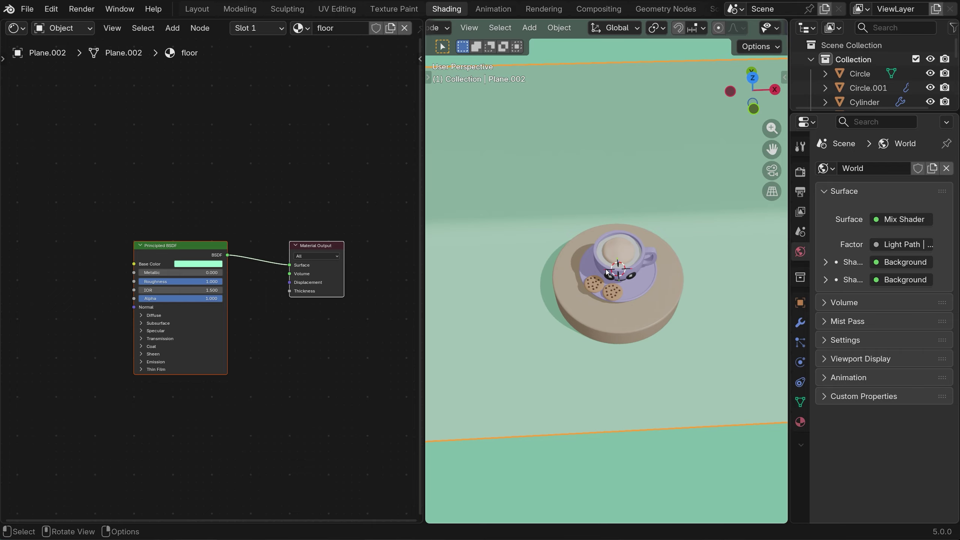
pyautogui.click(602, 256)
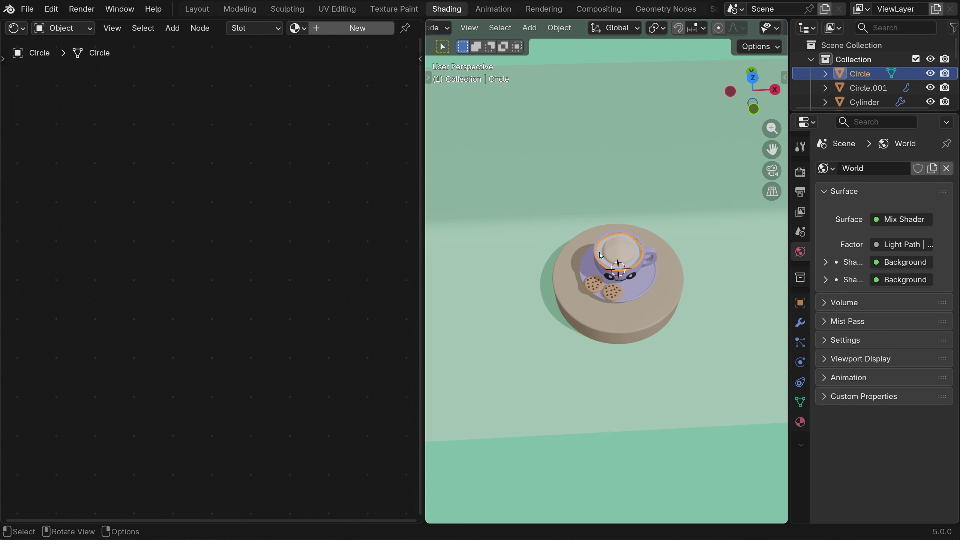
# - Enable Raytracing in the EEVEE render settings and expand its options
pyautogui.click(797, 173)
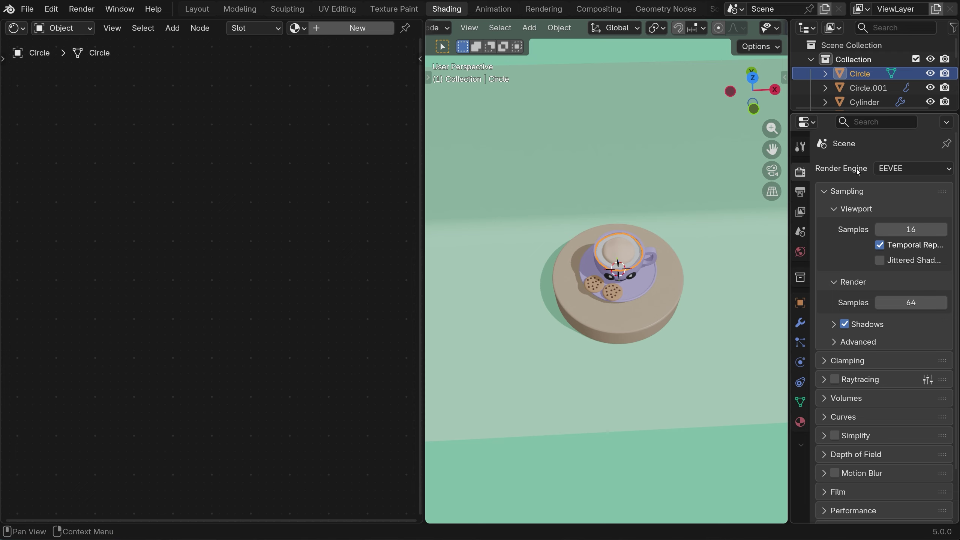
pyautogui.click(834, 379)
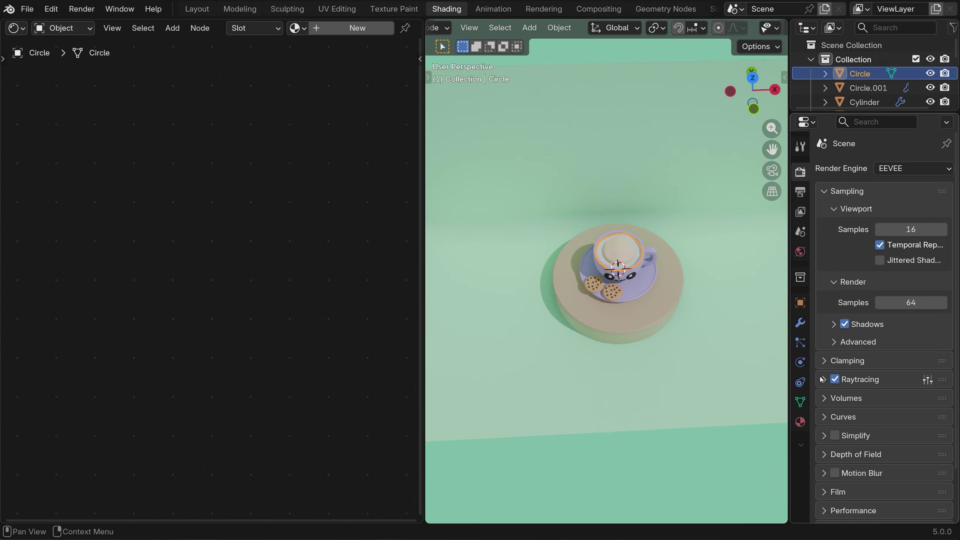
pyautogui.click(821, 380)
# - Create a new material for the coffee surface inside the cup and name it coffee
pyautogui.moveTo(733, 363); pyautogui.dragTo(729, 312, button='middle')
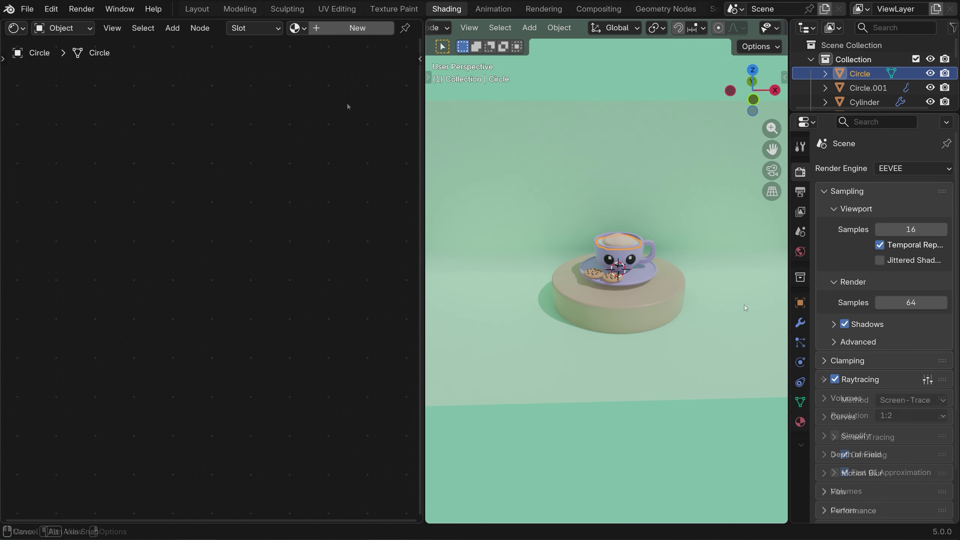
pyautogui.click(321, 29)
pyautogui.click(363, 26)
pyautogui.write('c')
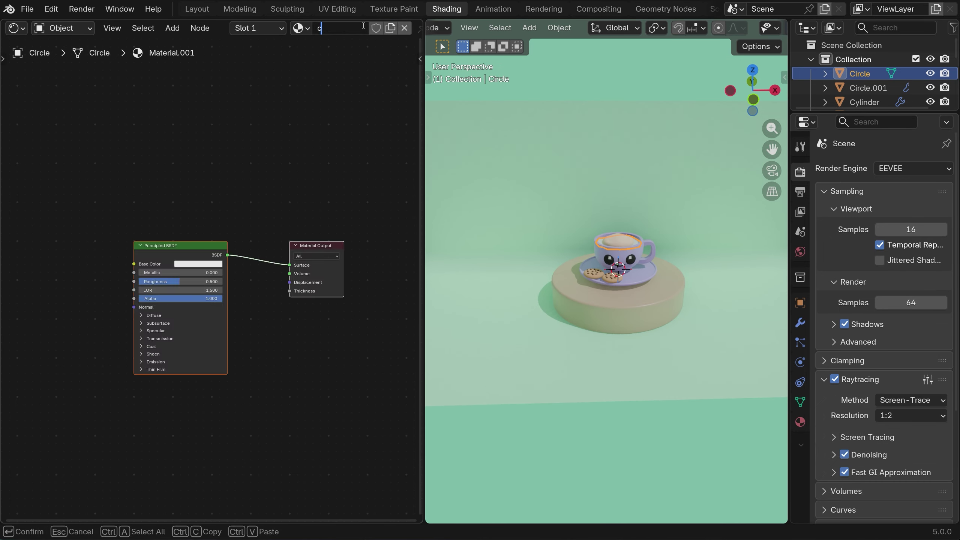
pyautogui.write('offee')
pyautogui.press('Return')
# - Set the coffee material's base color to hex #4B2E23FF and lower its roughness to about 0.23
pyautogui.click(205, 263)
pyautogui.click(218, 252)
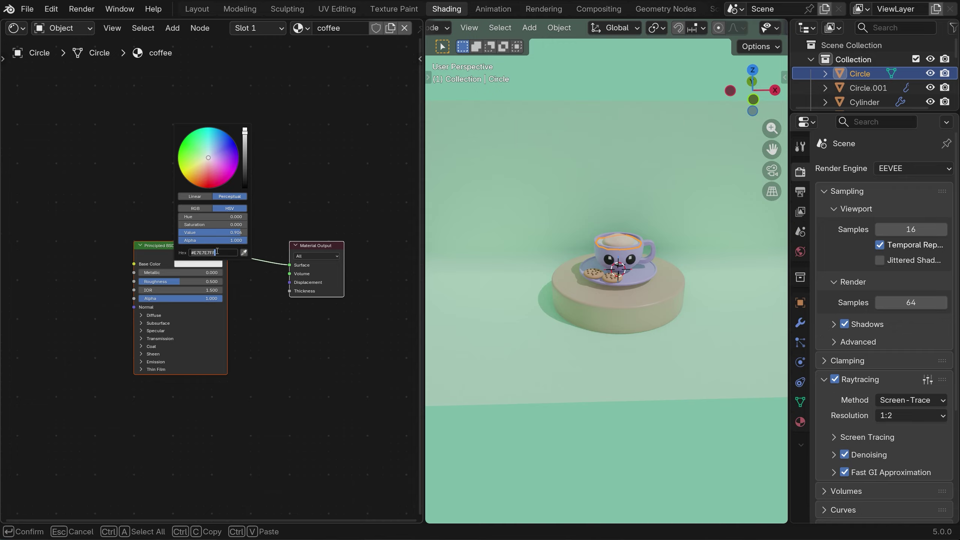
pyautogui.write('#4B2E23FF')
pyautogui.press('Return')
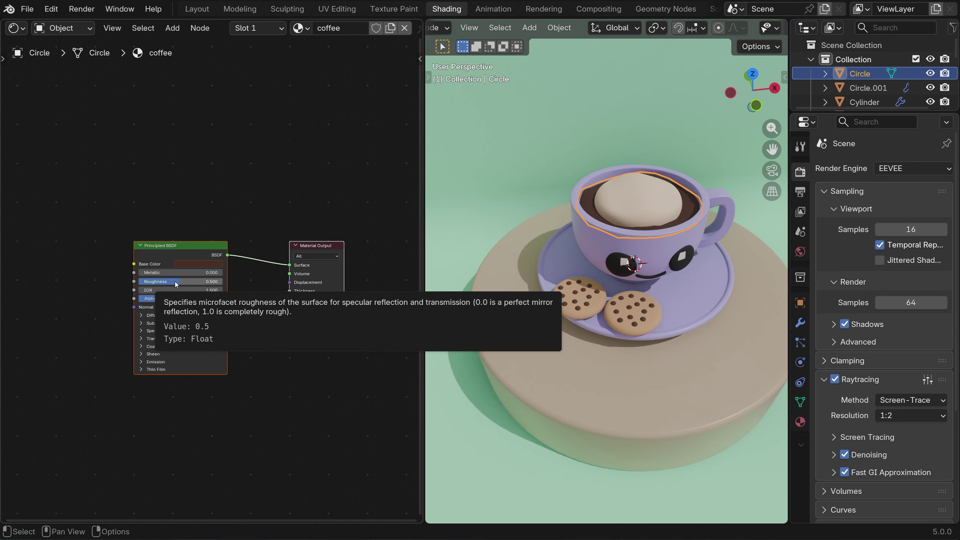
pyautogui.moveTo(149, 281)
pyautogui.mouseDown()
pyautogui.moveTo(141, 281)
pyautogui.moveTo(157, 282)
pyautogui.mouseUp()
pyautogui.moveTo(709, 162); pyautogui.dragTo(657, 153, button='middle')
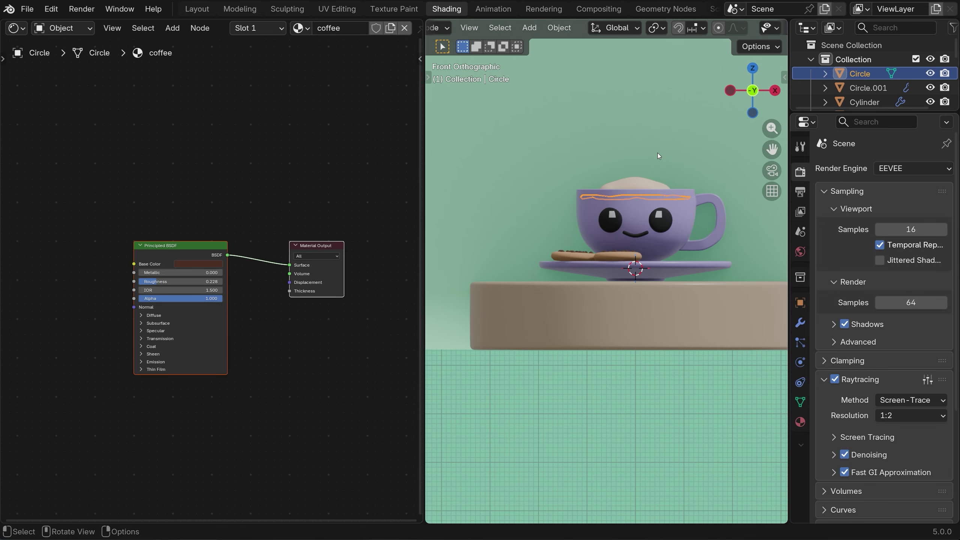
# - Switch to the Layout workspace, collapse the main collection and unhide the cam and light collection
pyautogui.click(188, 9)
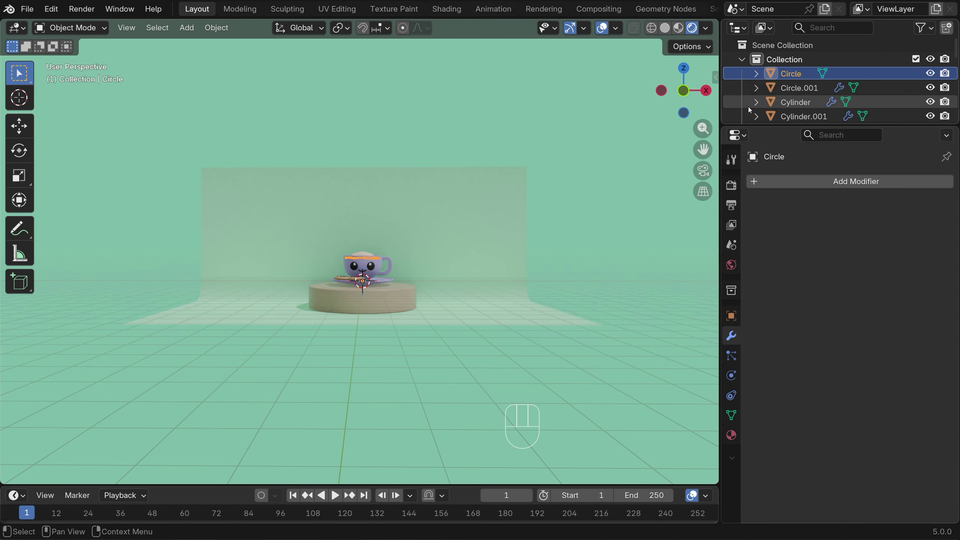
pyautogui.click(742, 60)
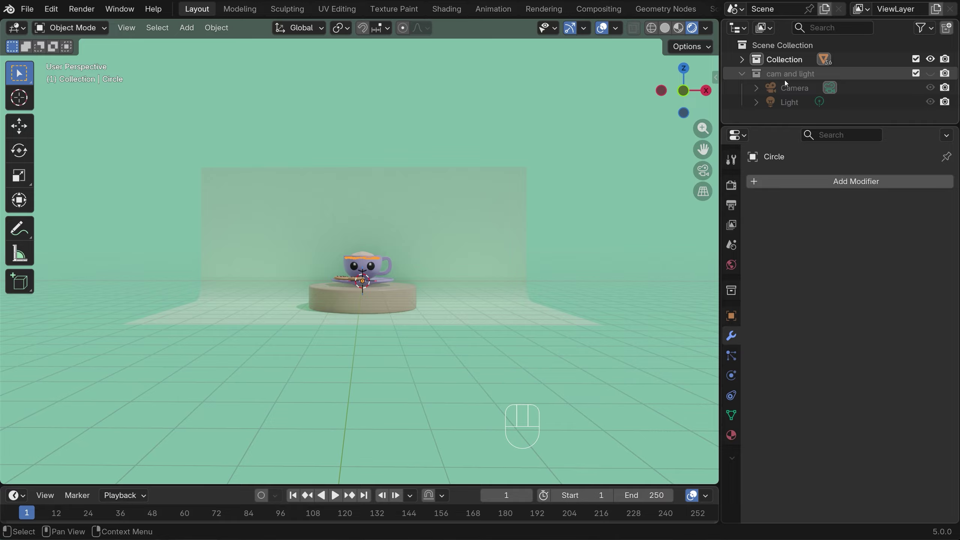
pyautogui.click(930, 73)
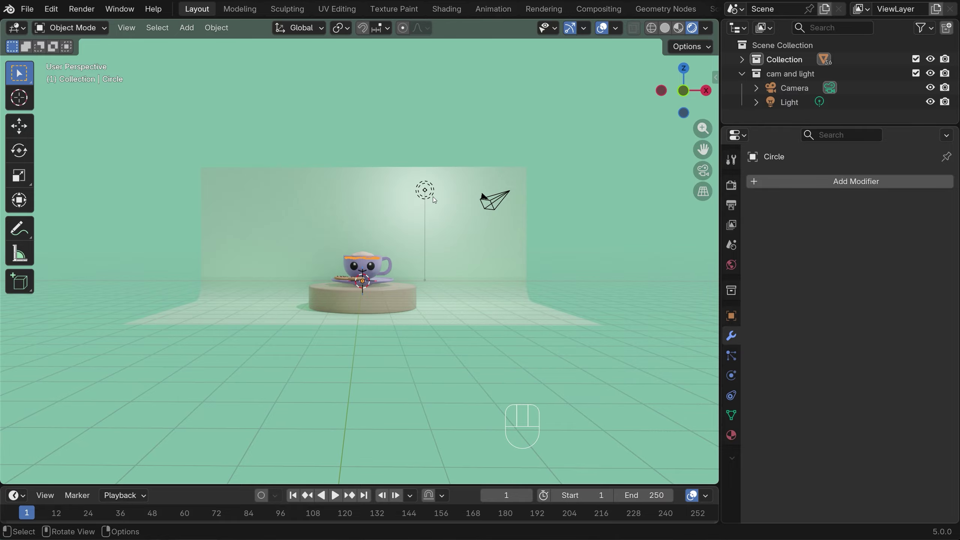
# - Move the point light in top view about -3.0 m along X and -2.3 m along Y, near the cup
pyautogui.click(437, 217)
pyautogui.press('KP_7')
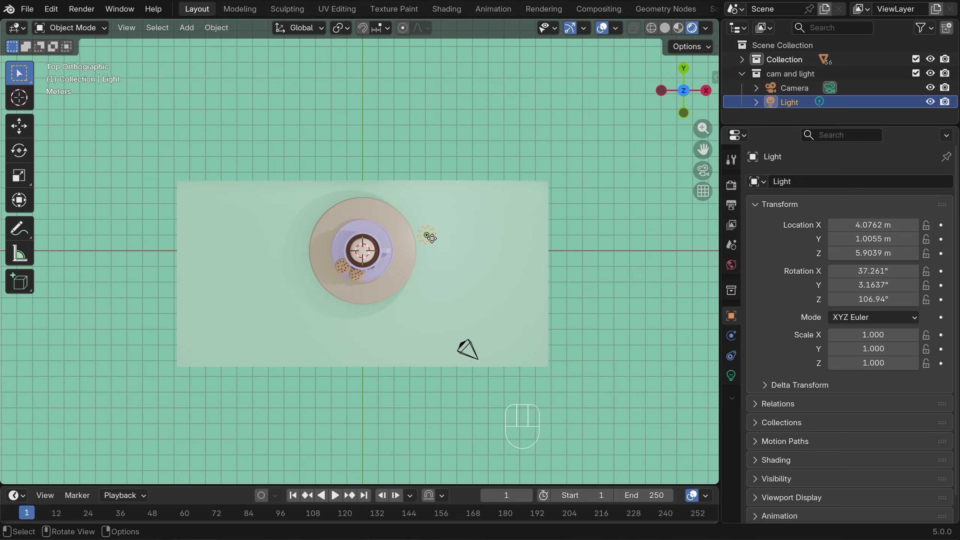
pyautogui.press('g')
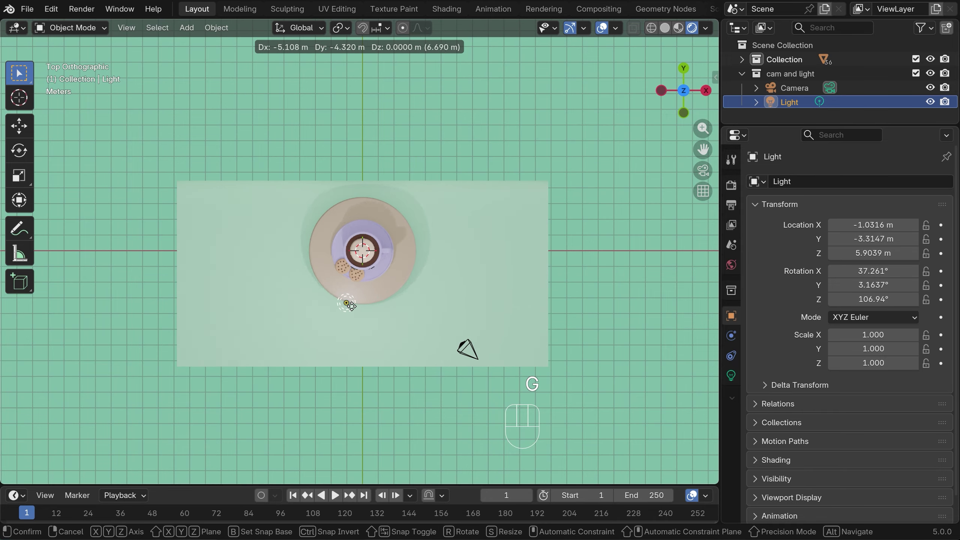
pyautogui.click(383, 273)
pyautogui.press('KP_1')
pyautogui.moveTo(449, 259); pyautogui.dragTo(449, 290, button='middle')
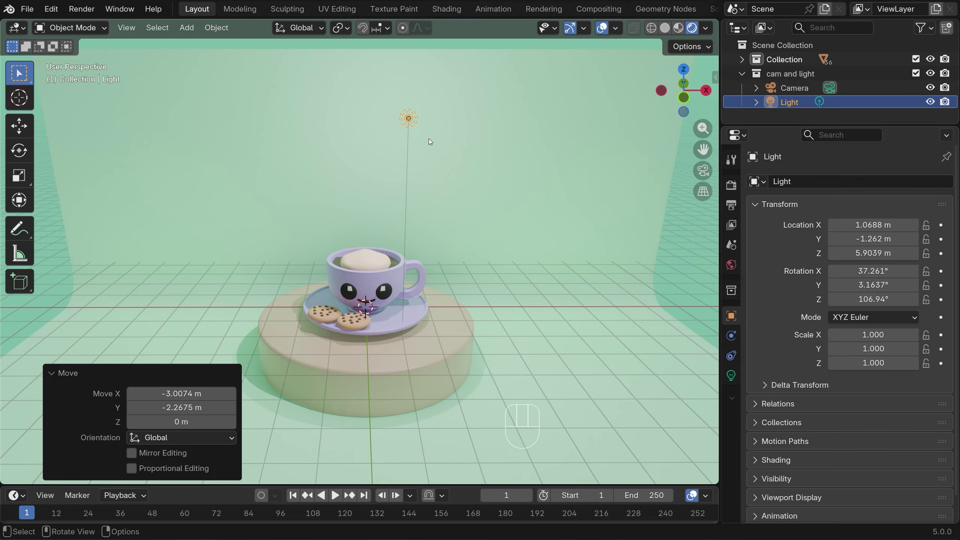
# - Give the point light a warm pale peach color and set its power to 150
pyautogui.click(731, 375)
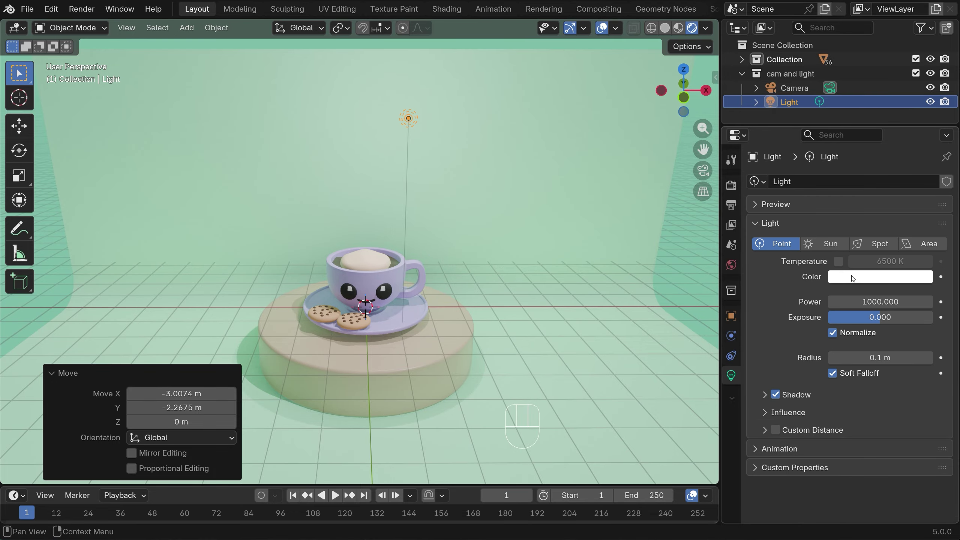
pyautogui.click(852, 278)
pyautogui.moveTo(853, 104)
pyautogui.mouseDown()
pyautogui.moveTo(856, 128)
pyautogui.moveTo(829, 117)
pyautogui.moveTo(834, 70)
pyautogui.moveTo(869, 83)
pyautogui.moveTo(849, 123)
pyautogui.moveTo(837, 126)
pyautogui.moveTo(847, 114)
pyautogui.mouseUp()
pyautogui.click(854, 302)
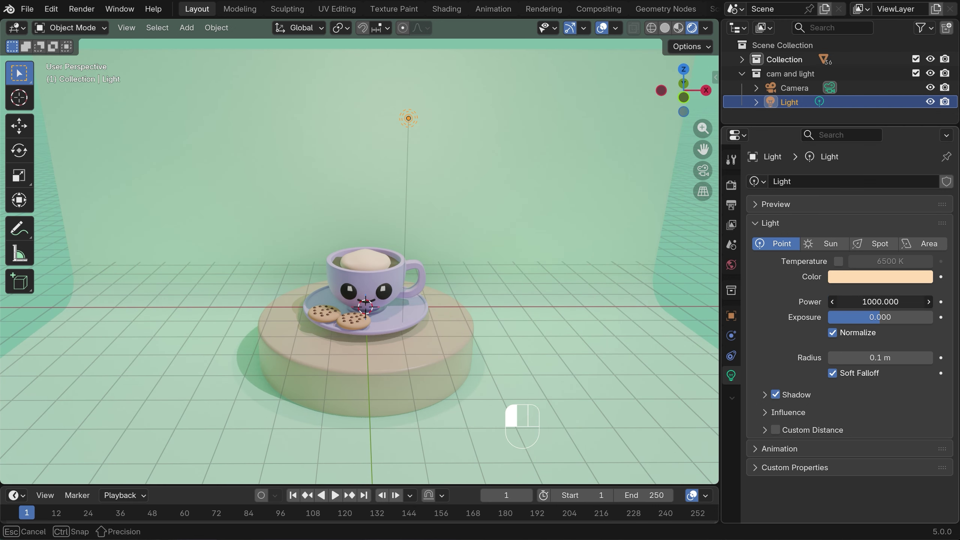
pyautogui.write('150')
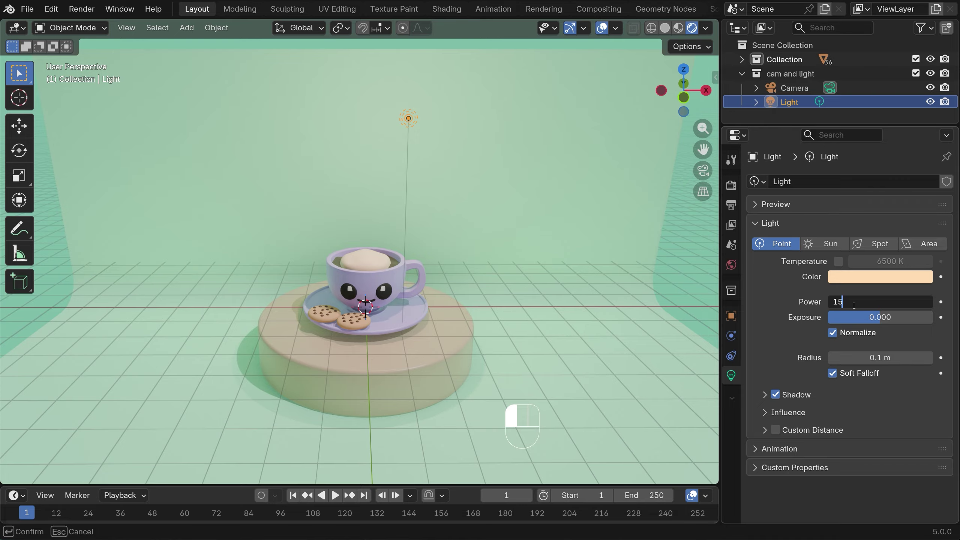
pyautogui.press('Return')
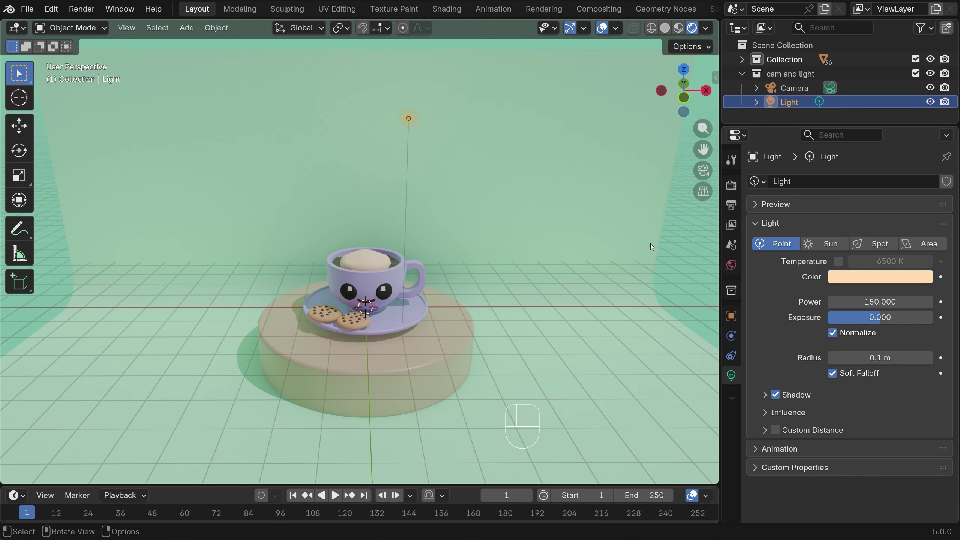
# - Look through the camera, lock it to the view and frame the cup's face and platform from the front
pyautogui.click(702, 171)
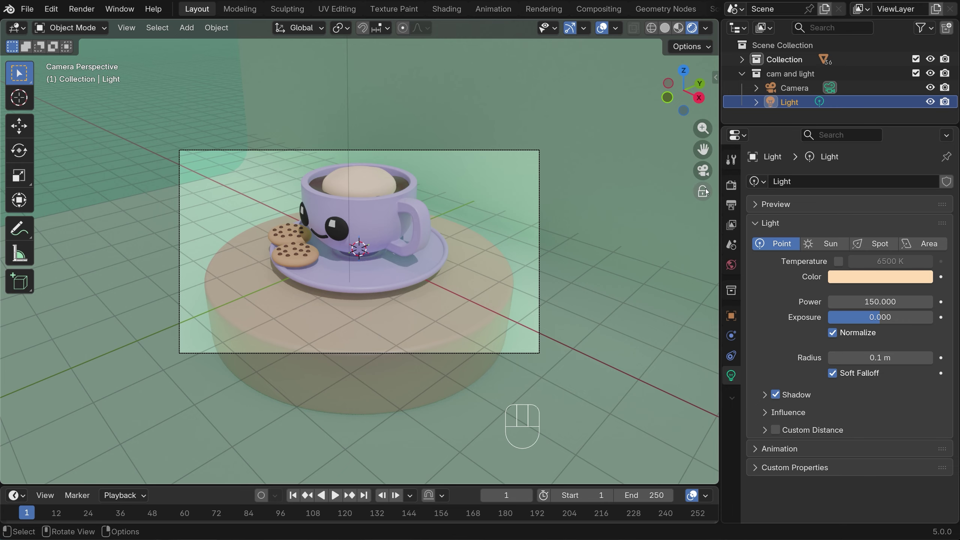
pyautogui.click(703, 171)
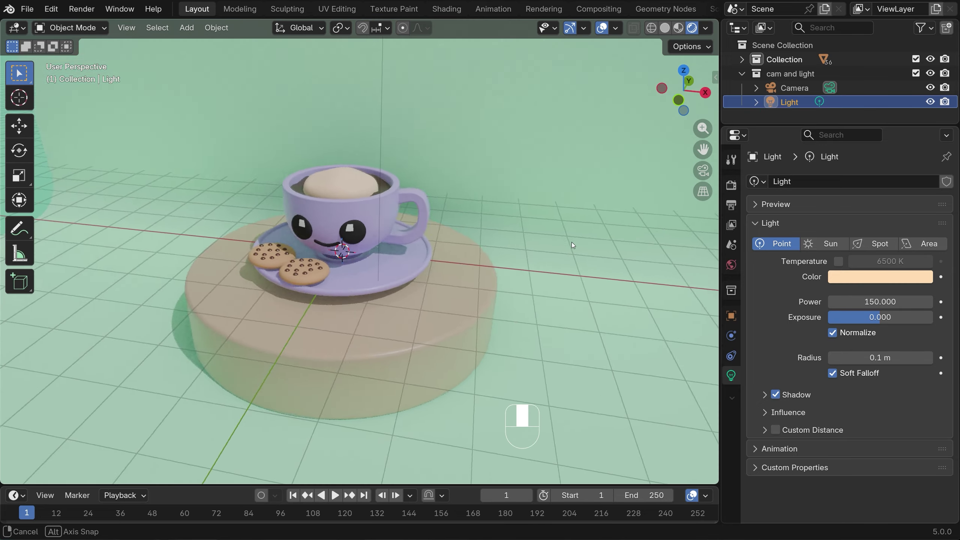
pyautogui.click(703, 173)
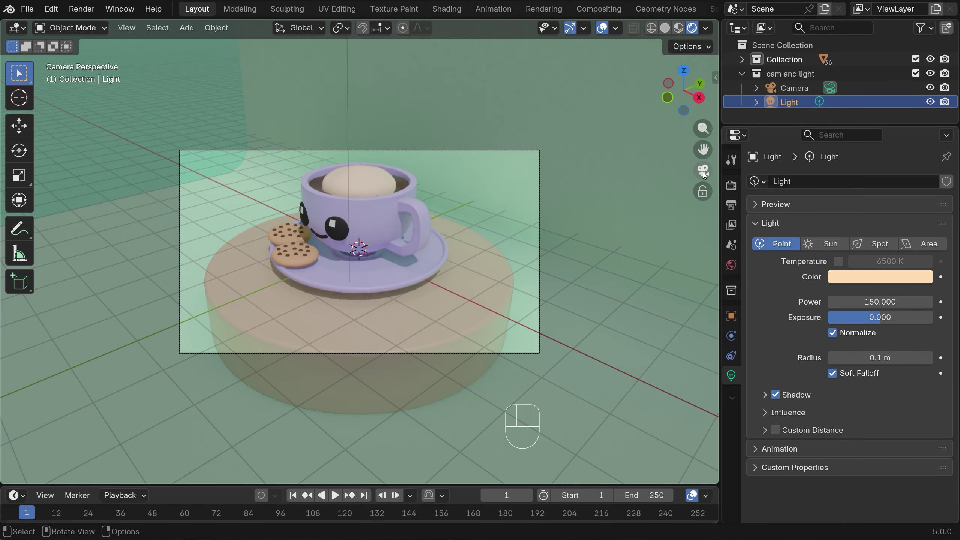
pyautogui.click(703, 193)
pyautogui.moveTo(465, 260); pyautogui.dragTo(570, 263, button='middle')
pyautogui.scroll(-2, 465, 260)
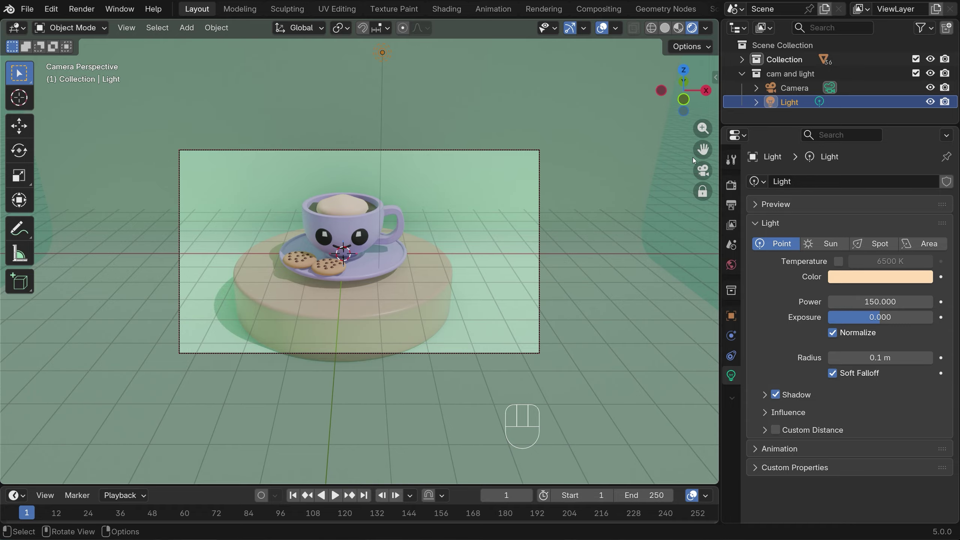
pyautogui.moveTo(465, 261); pyautogui.dragTo(588, 211, button='middle')
# - Lower the point light about 3.67 m along Z to the cup's rim and set its power to 50
pyautogui.press('g')
pyautogui.press('z')
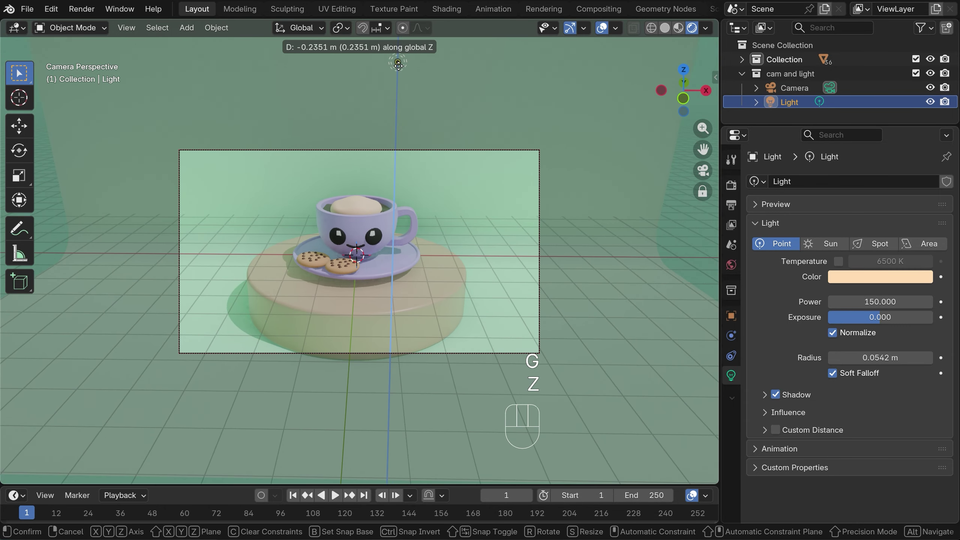
pyautogui.click(416, 198)
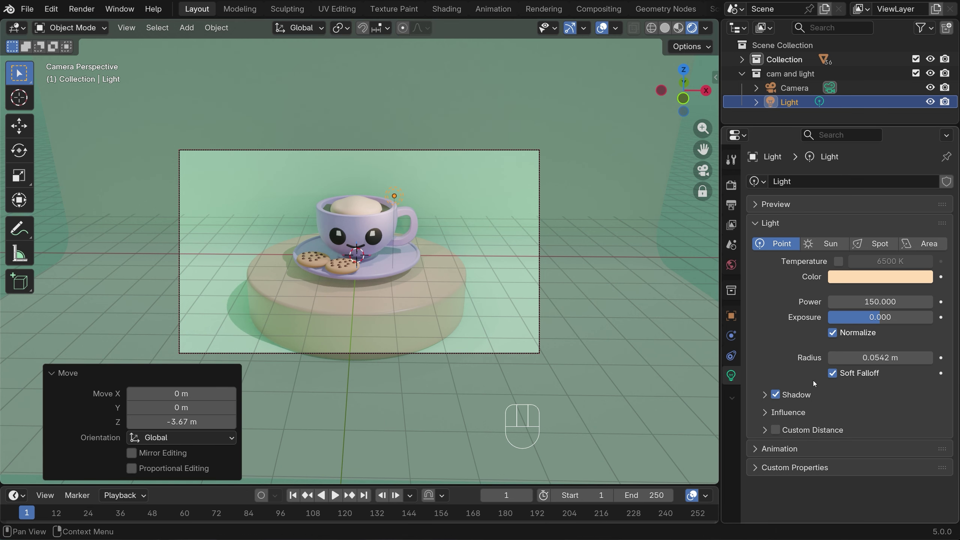
pyautogui.click(855, 302)
pyautogui.write('50')
pyautogui.press('Return')
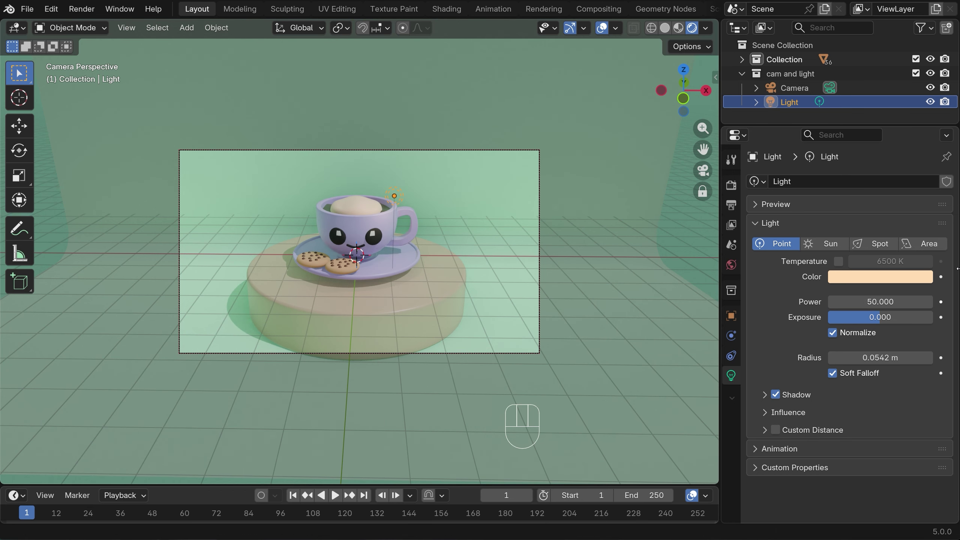
# - Set the scene's color management view transform to Filmic with the Medium High Contrast look
pyautogui.click(732, 185)
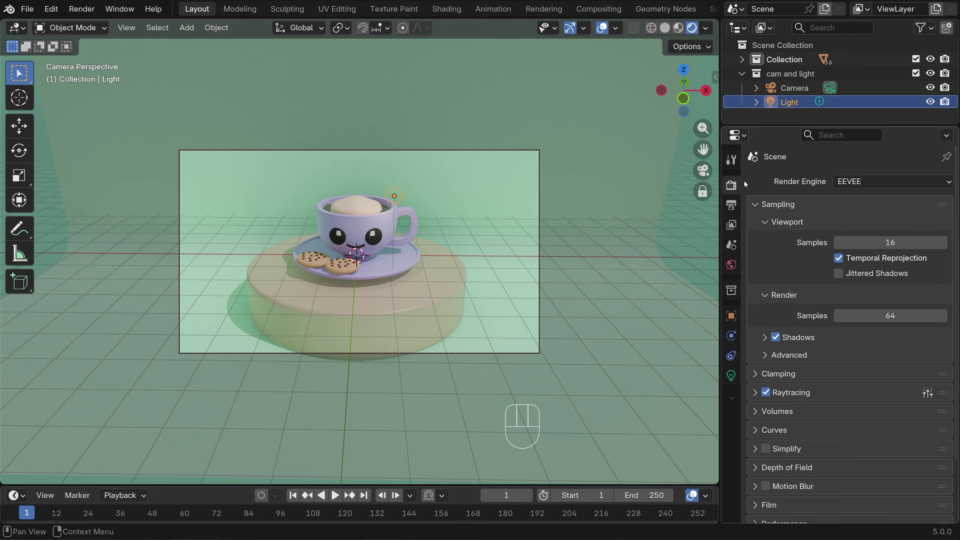
pyautogui.scroll(-4, 809, 183)
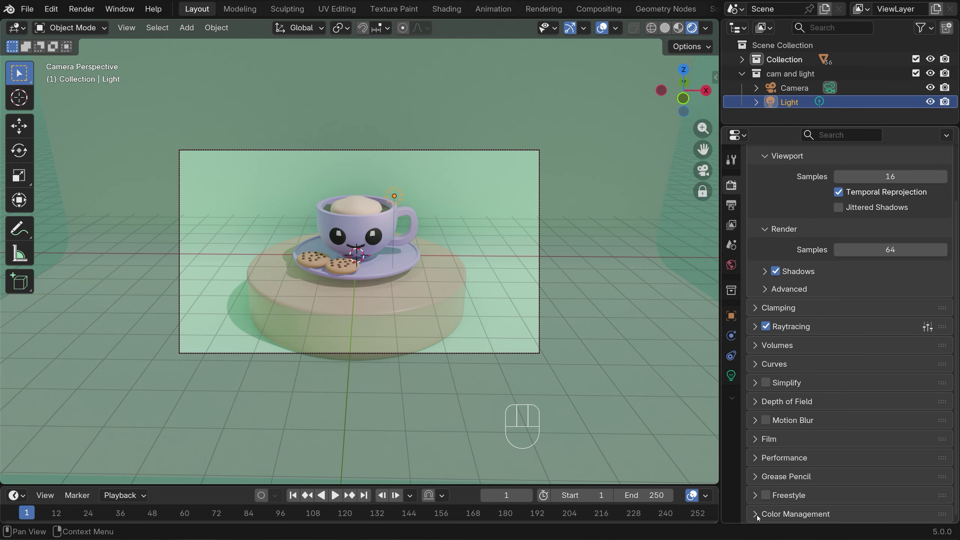
pyautogui.scroll(-10, 859, 330)
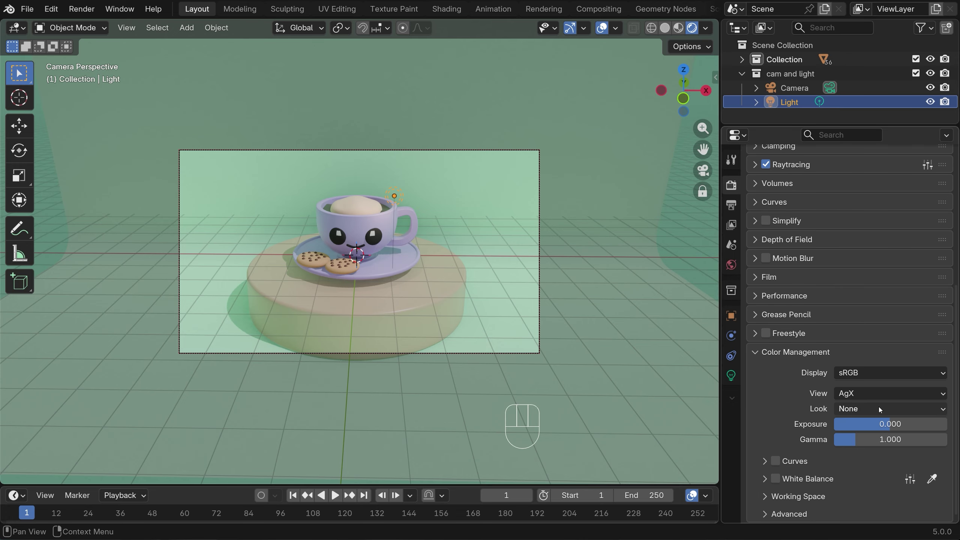
pyautogui.click(887, 395)
pyautogui.click(866, 332)
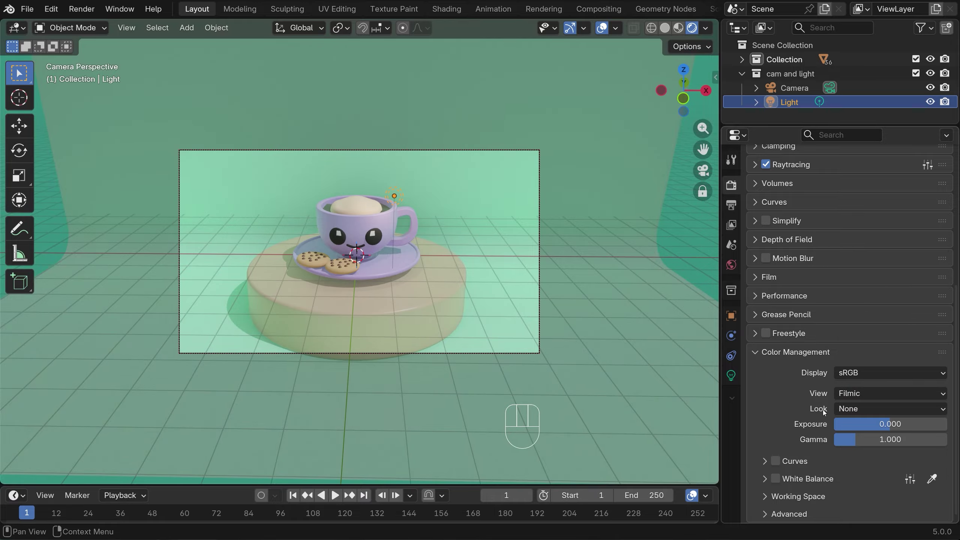
pyautogui.click(866, 408)
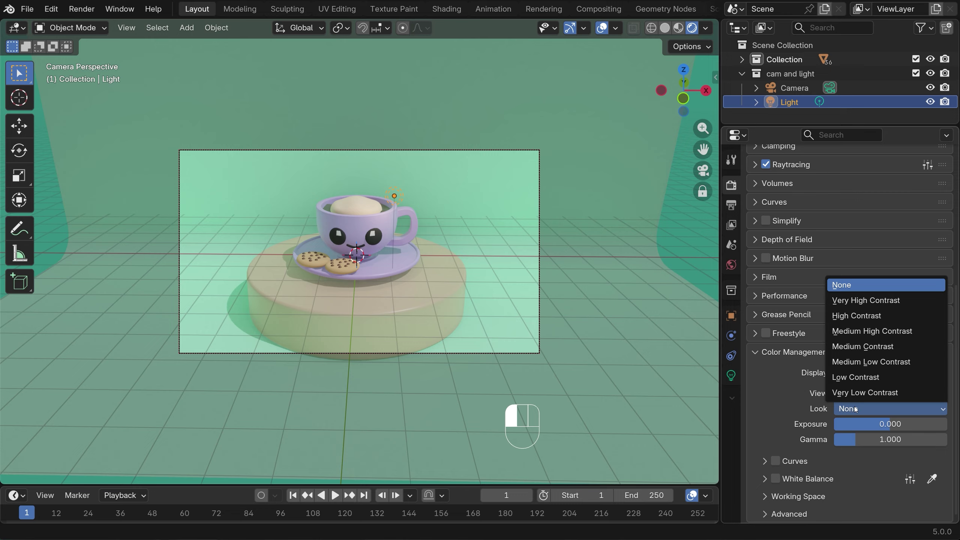
pyautogui.click(867, 332)
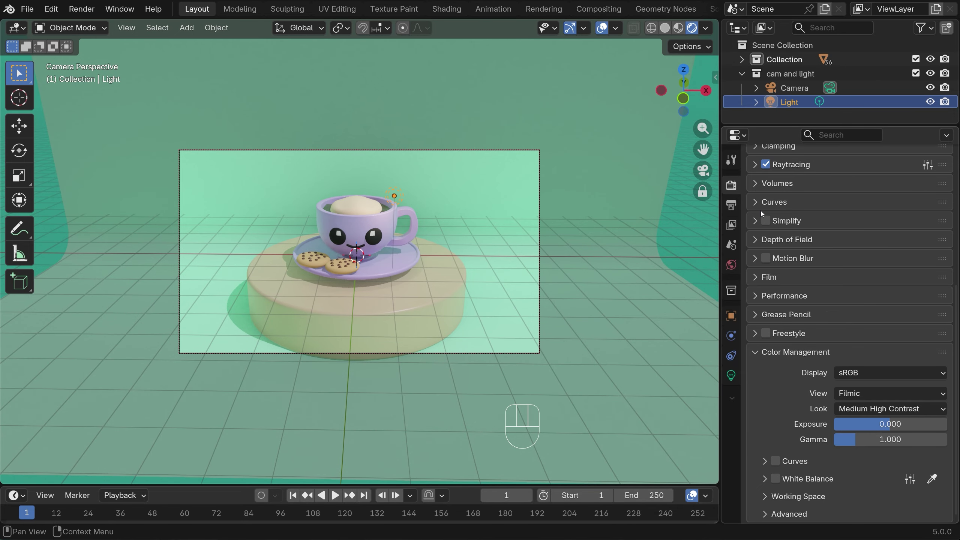
# - Set the render output path to the coffee cup folder, keeping PNG as the file format
pyautogui.click(731, 206)
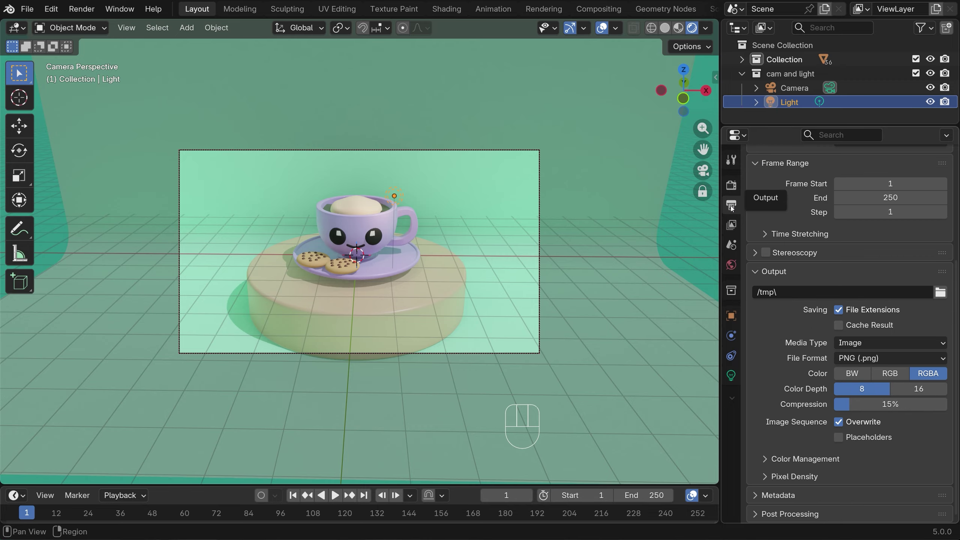
pyautogui.click(941, 292)
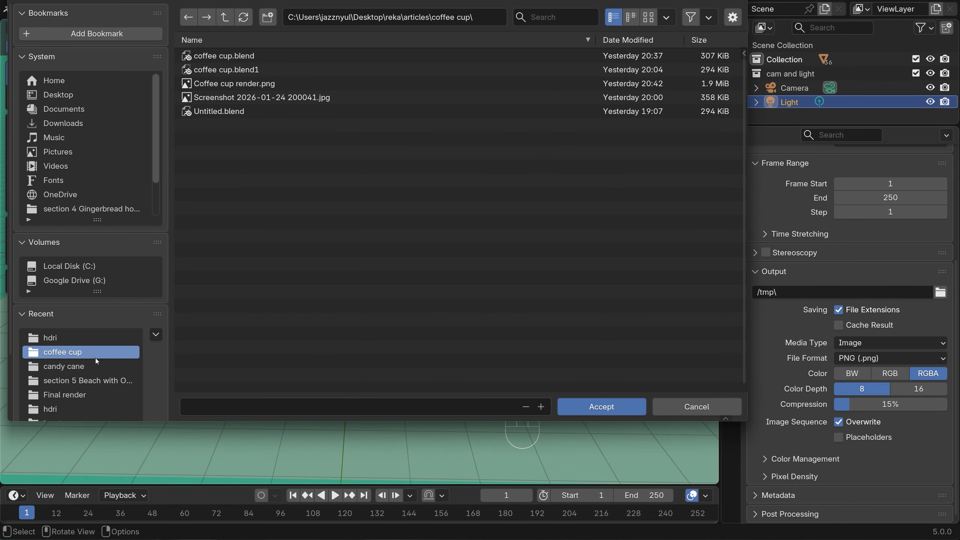
pyautogui.click(604, 407)
pyautogui.click(849, 358)
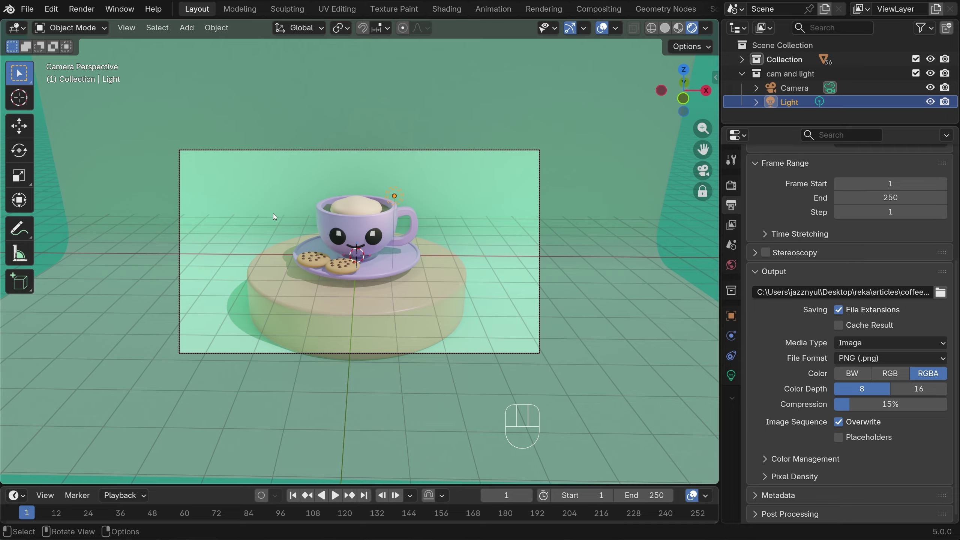
# - Render the scene as a still image and reposition the render window to show the whole picture
pyautogui.click(82, 8)
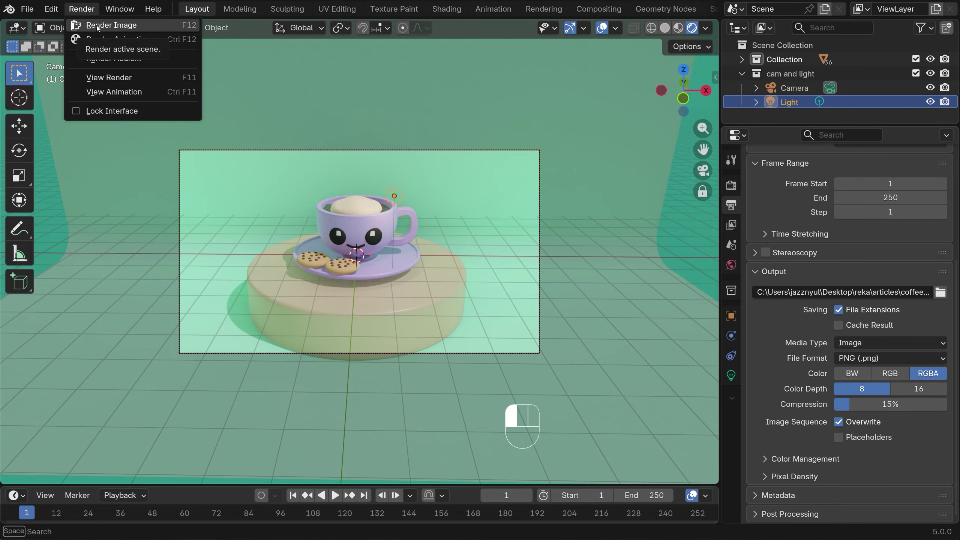
pyautogui.click(90, 26)
pyautogui.moveTo(541, 204); pyautogui.dragTo(620, 26)
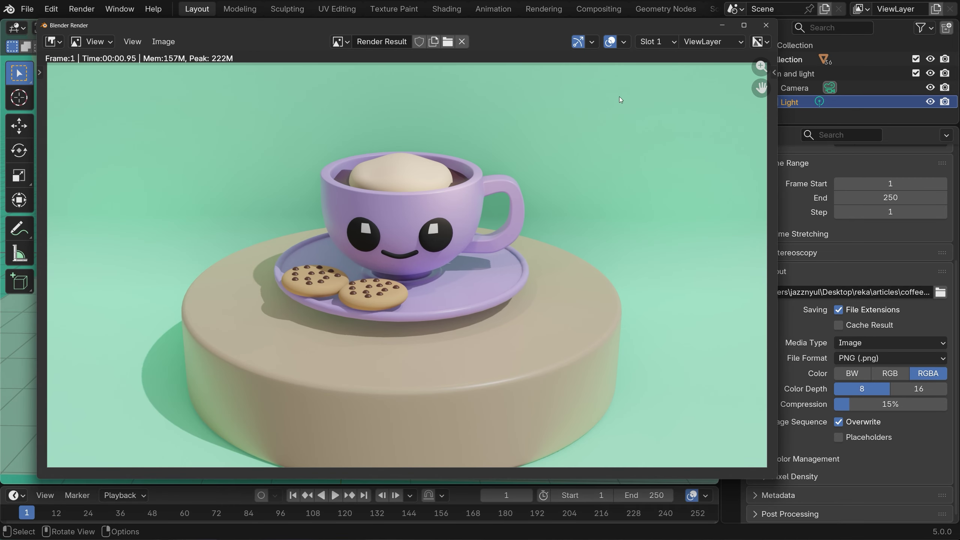